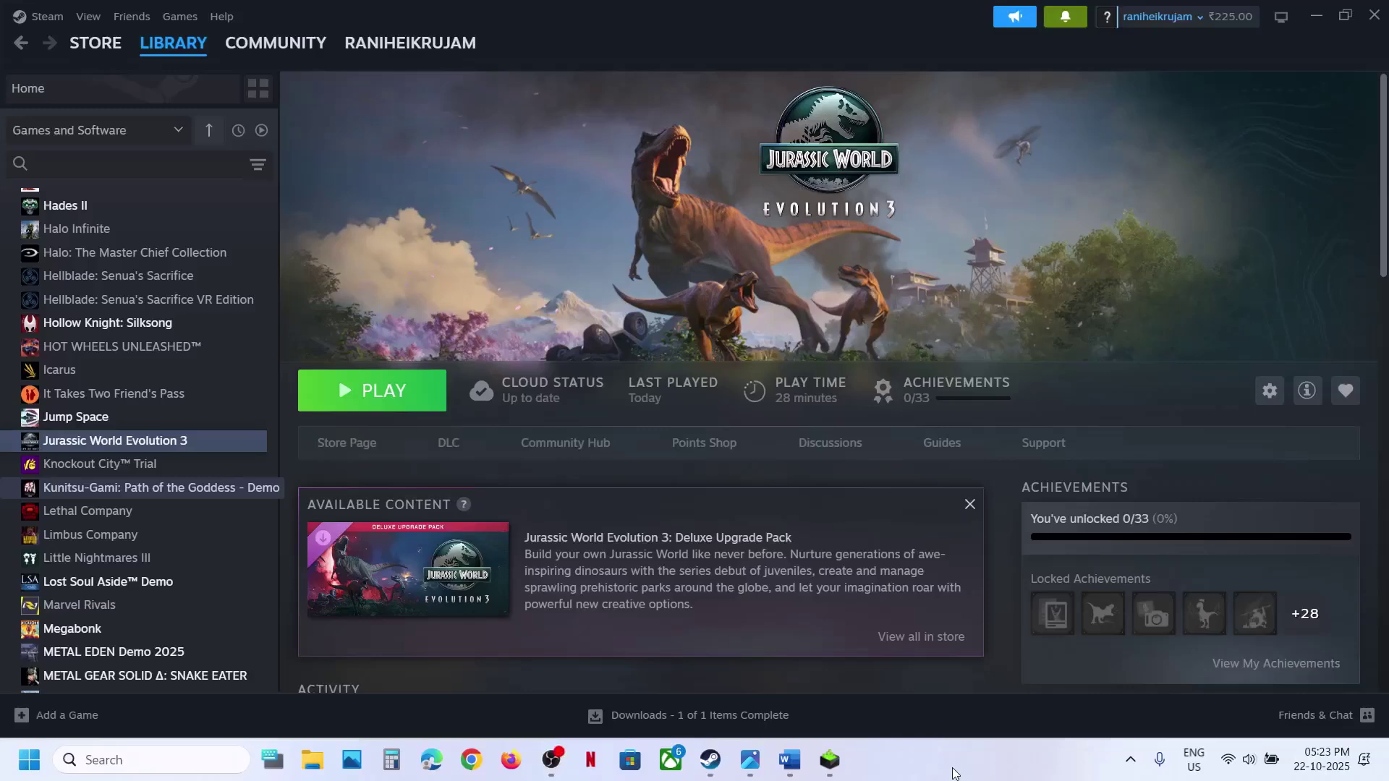
# Review the crash-reporter screenshot and the step-list document, then open File Explorer from Steam's library page.
pyautogui.moveTo(753, 762)
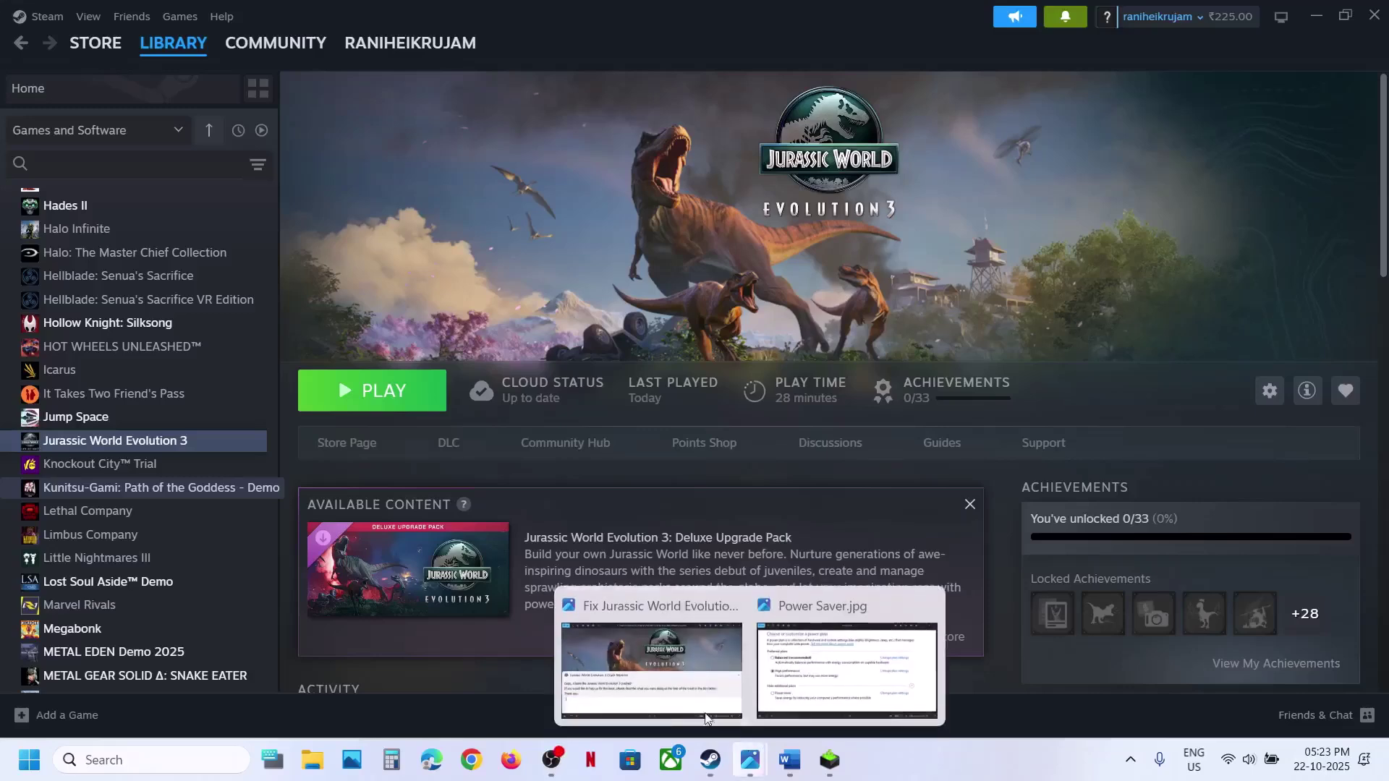
pyautogui.click(655, 691)
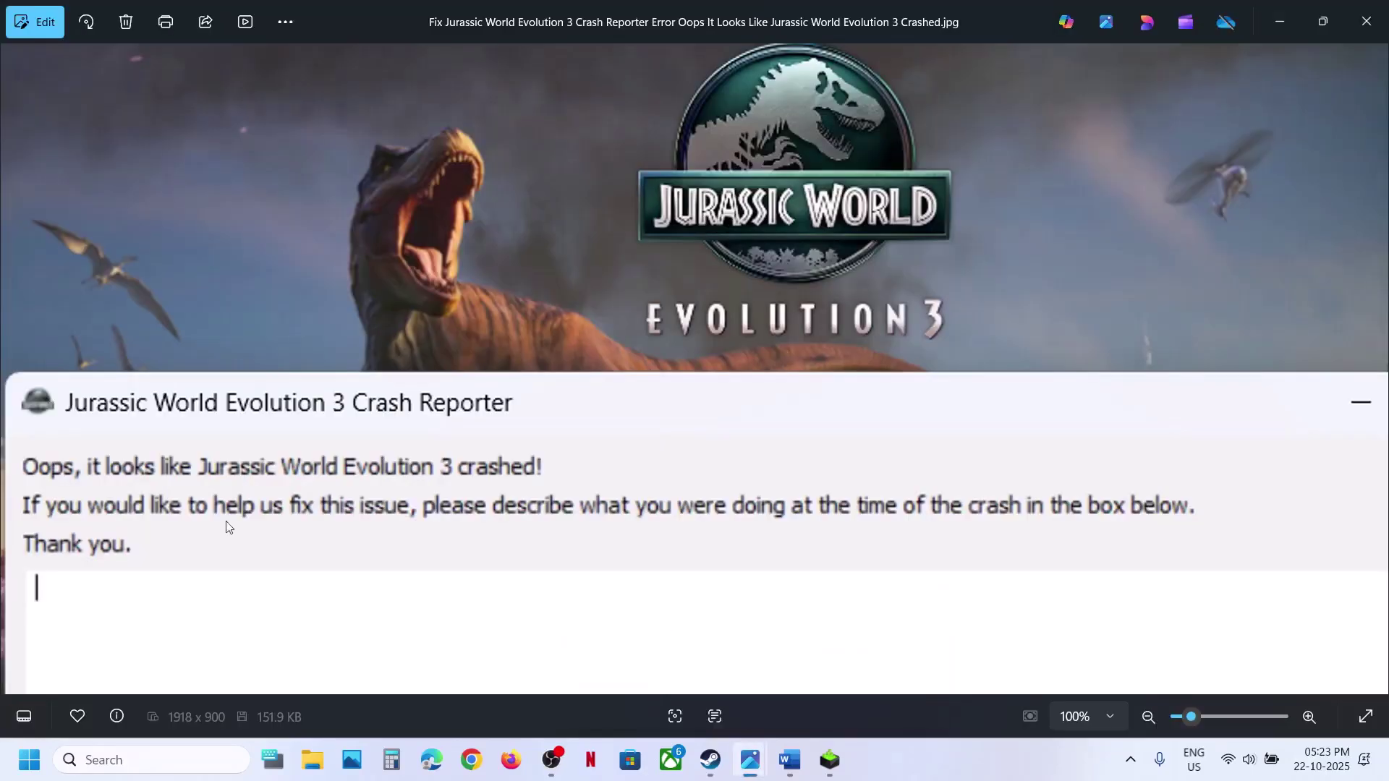
pyautogui.click(1281, 21)
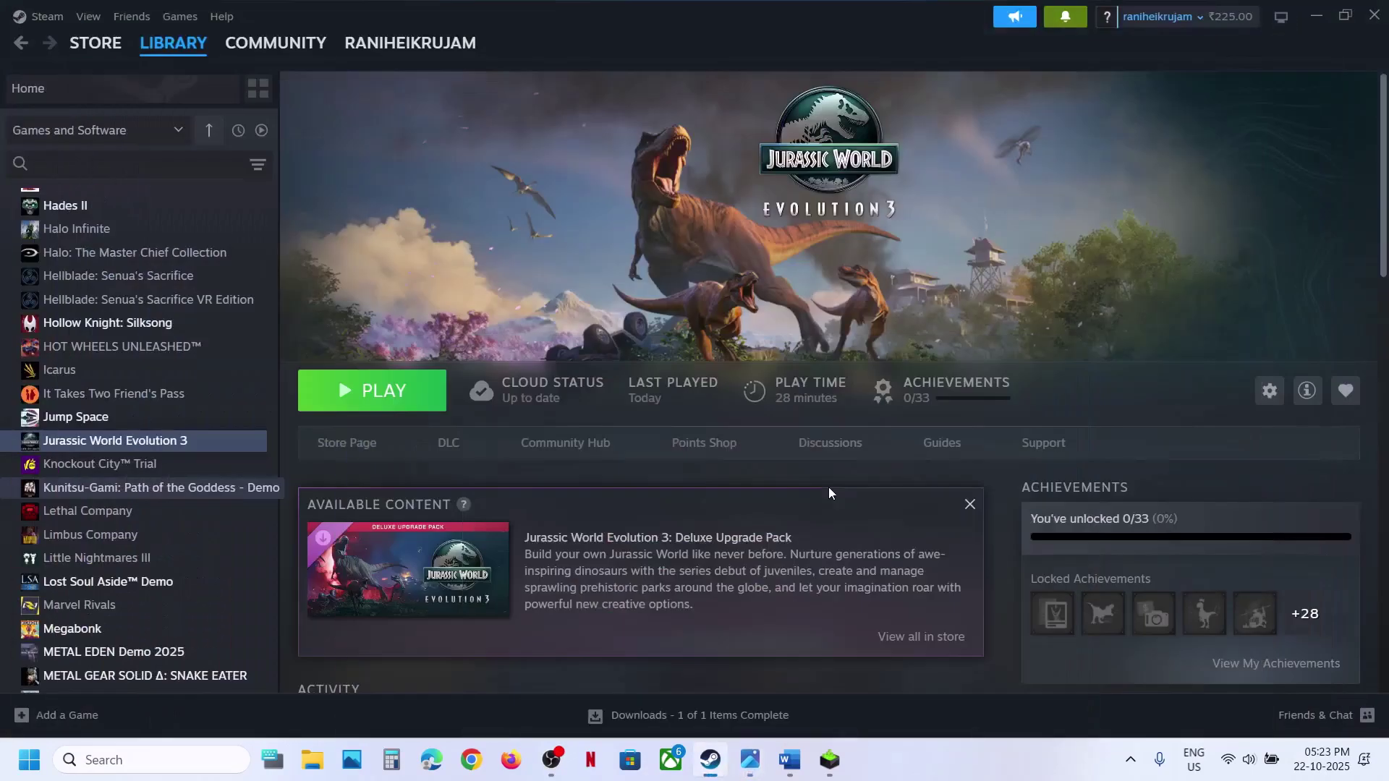
pyautogui.click(790, 759)
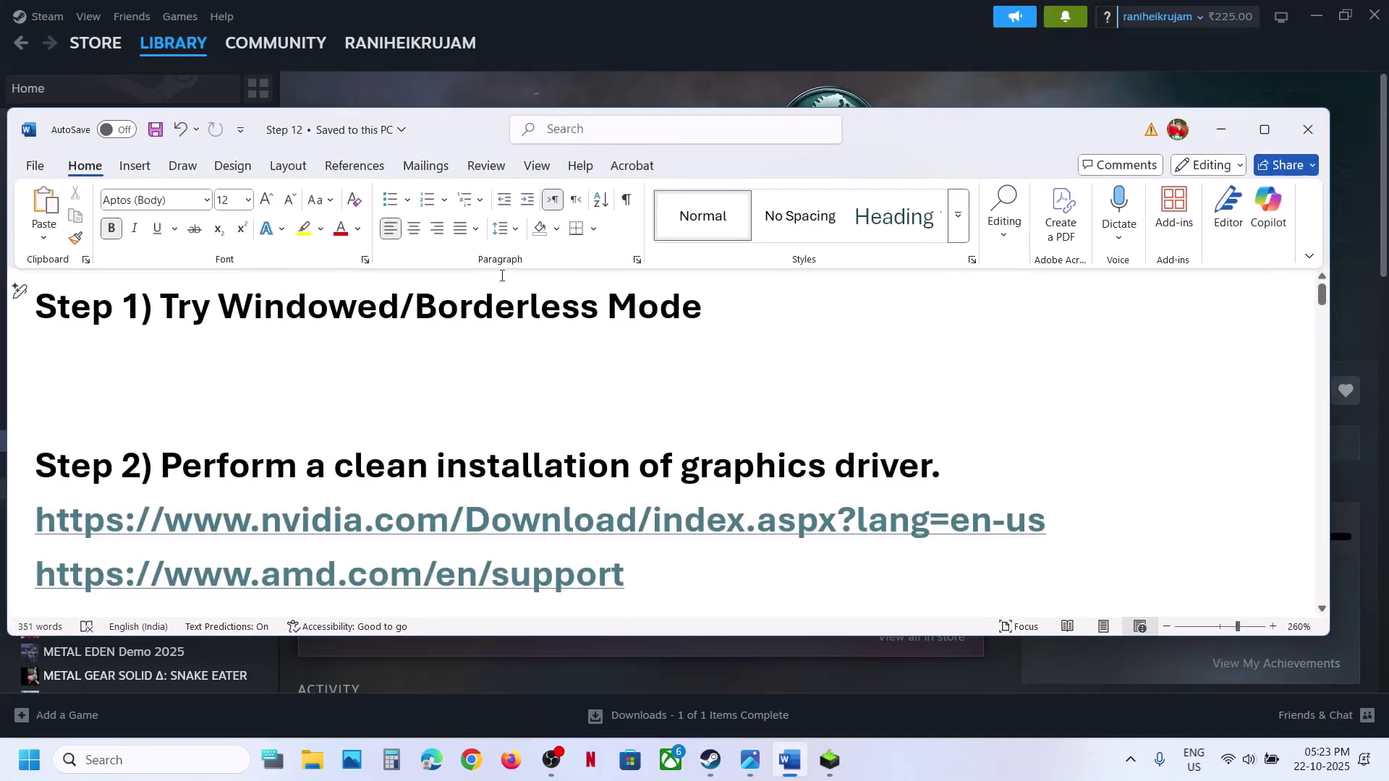
pyautogui.click(708, 82)
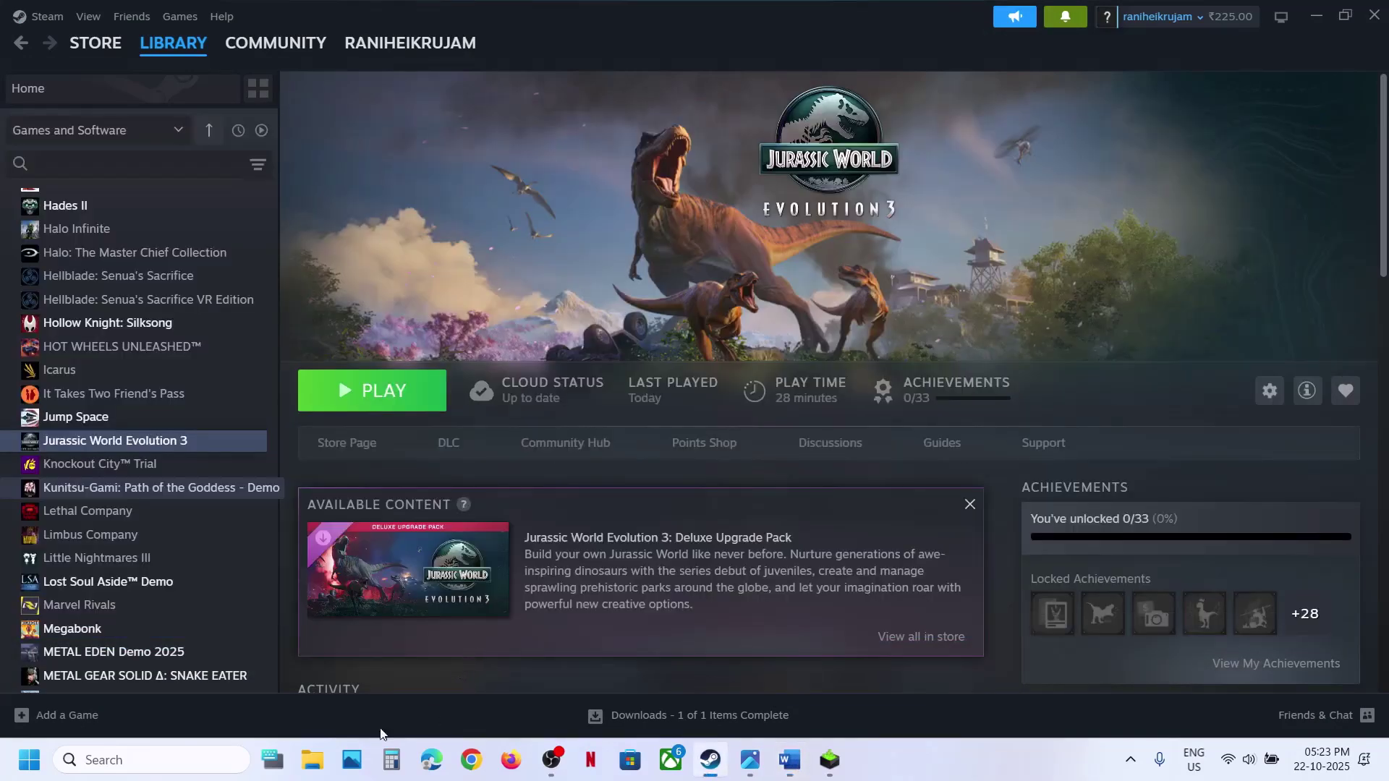
pyautogui.click(313, 759)
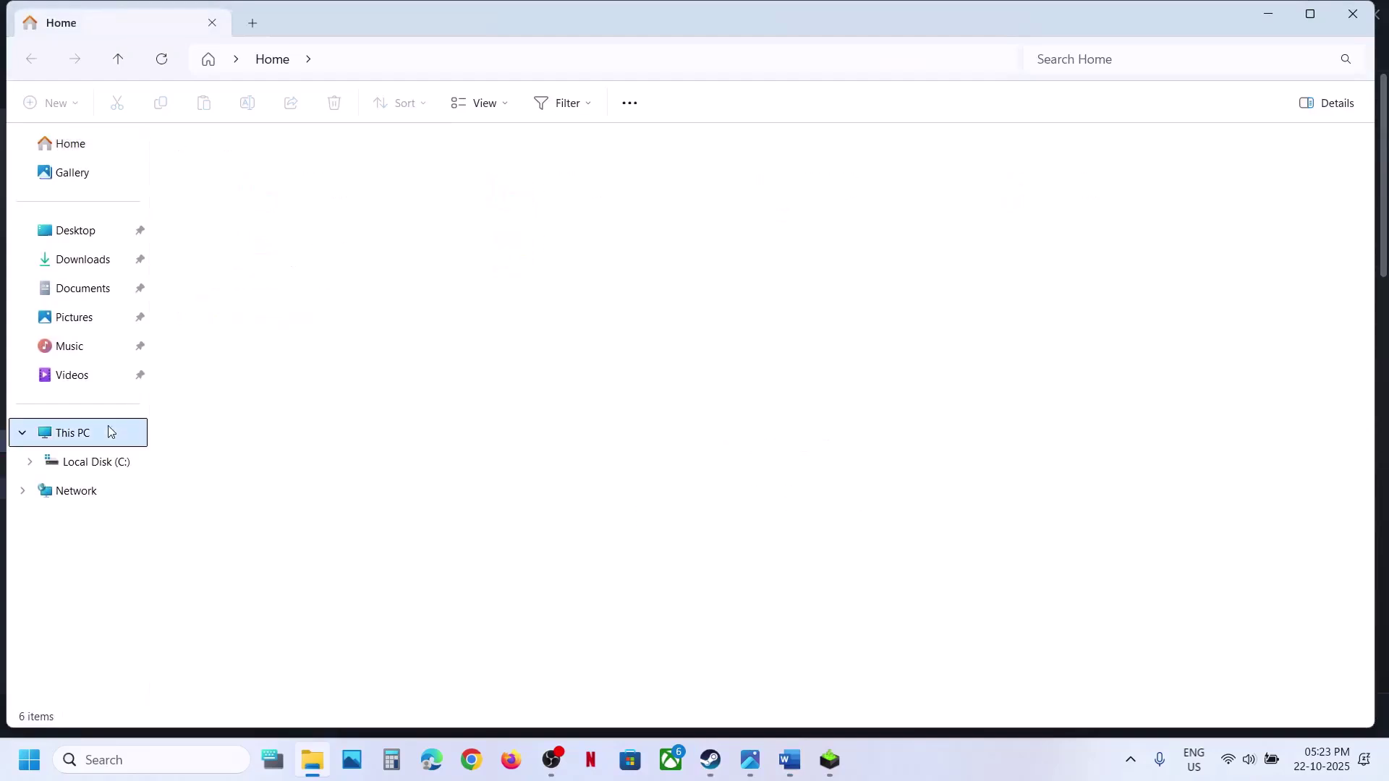
# Browse from This PC through C:\Users and your profile into AppData\Local.
pyautogui.click(109, 432)
pyautogui.doubleClick(294, 183)
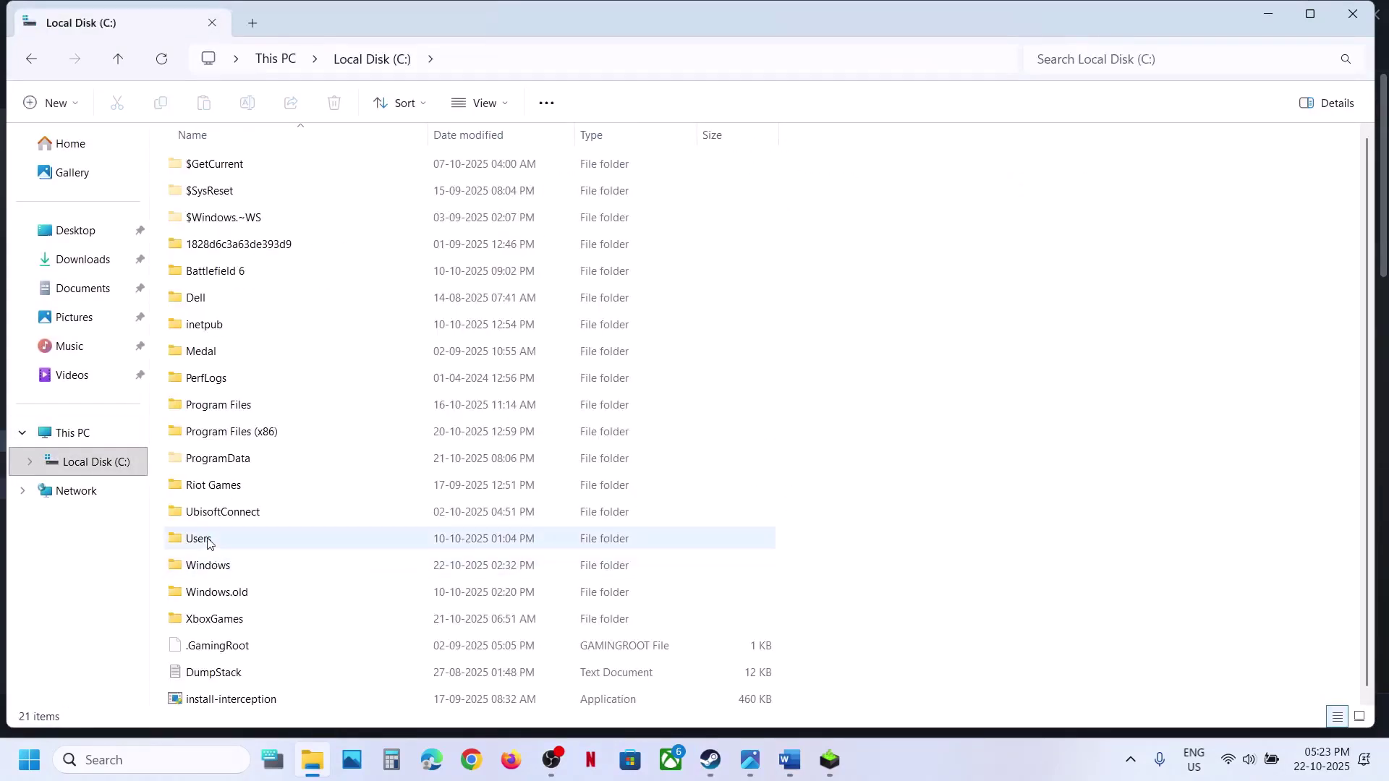
pyautogui.doubleClick(207, 542)
pyautogui.doubleClick(242, 174)
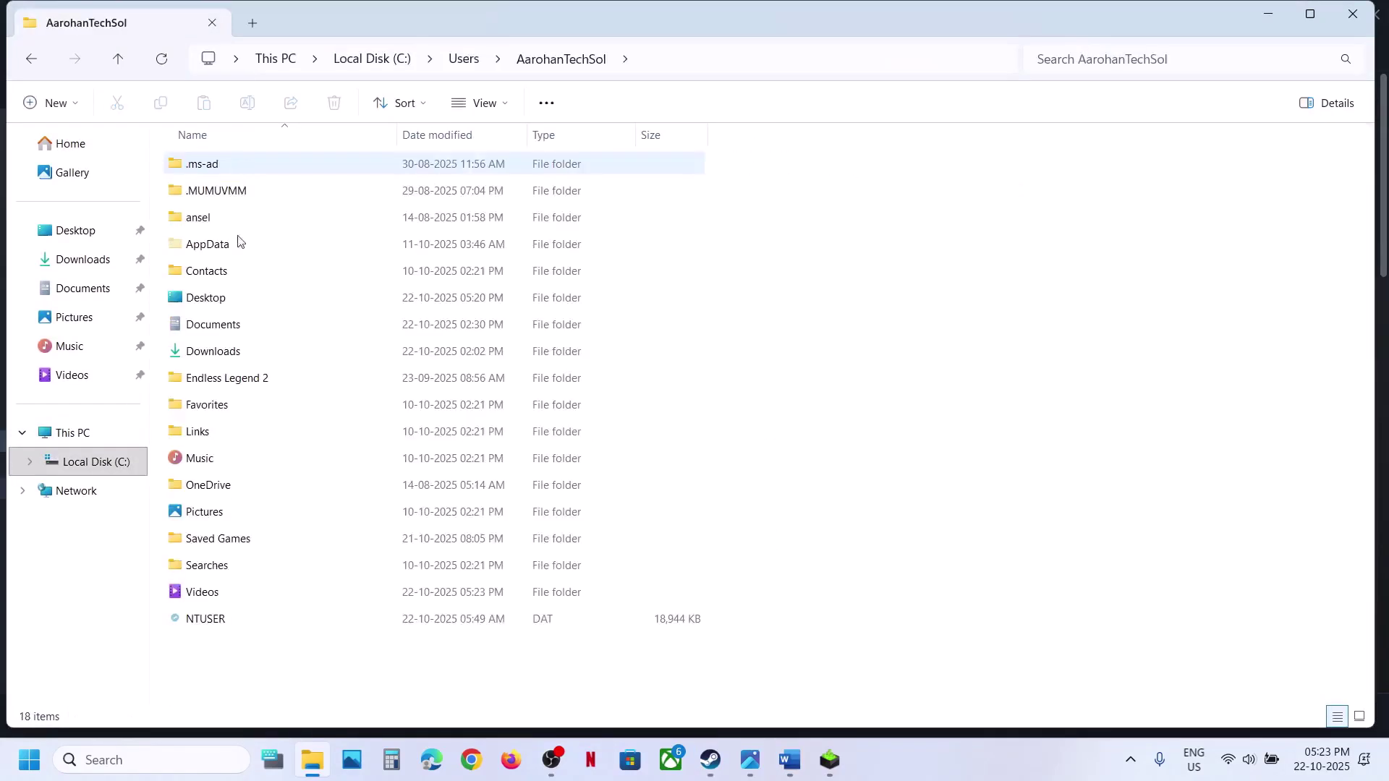
pyautogui.click(236, 251)
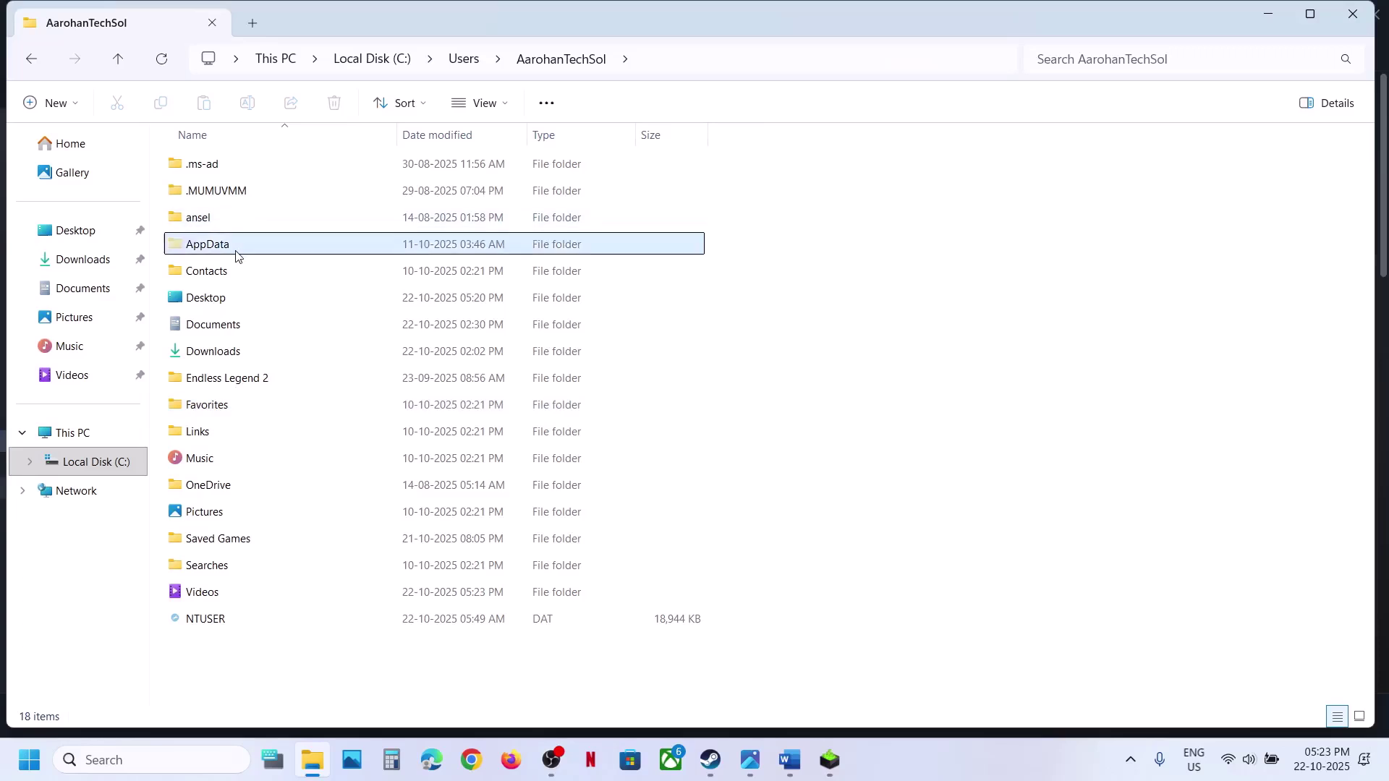
pyautogui.click(514, 103)
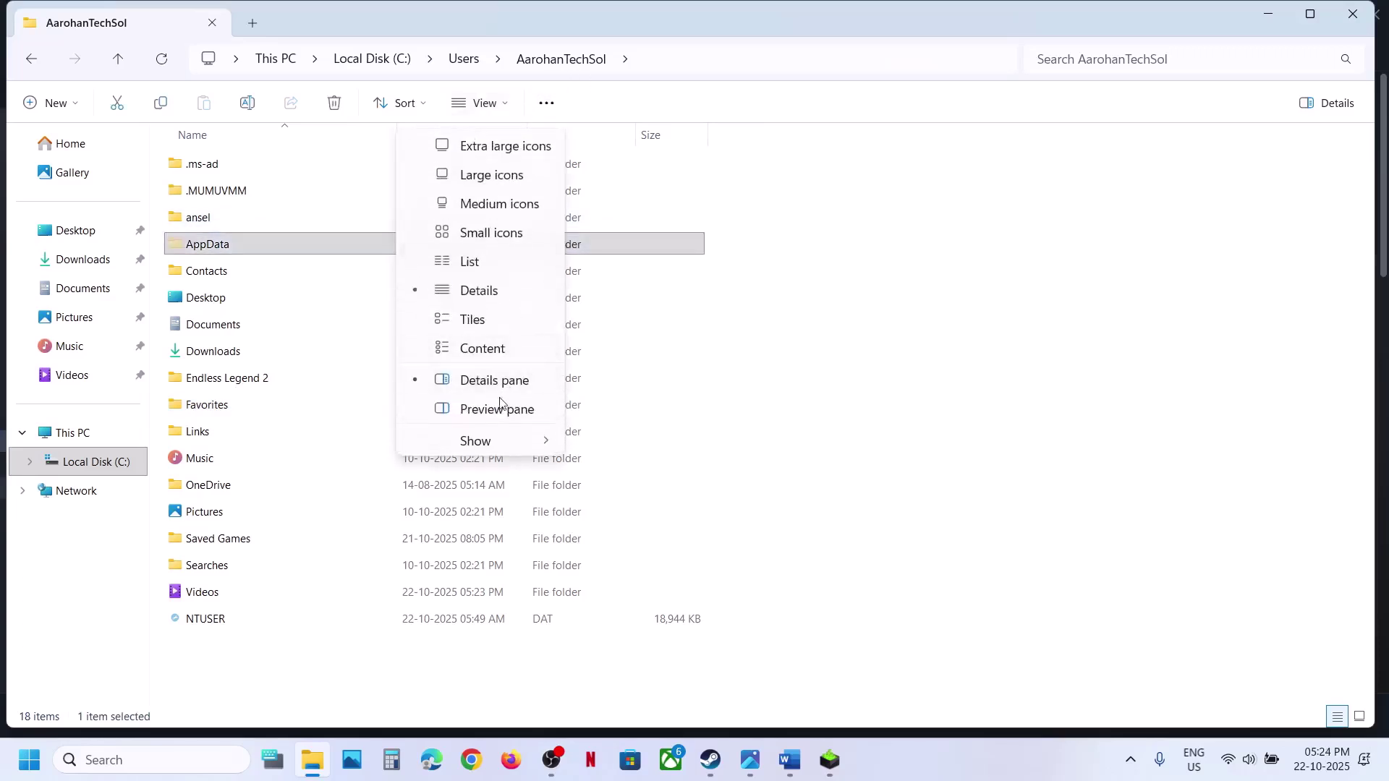
pyautogui.moveTo(499, 440)
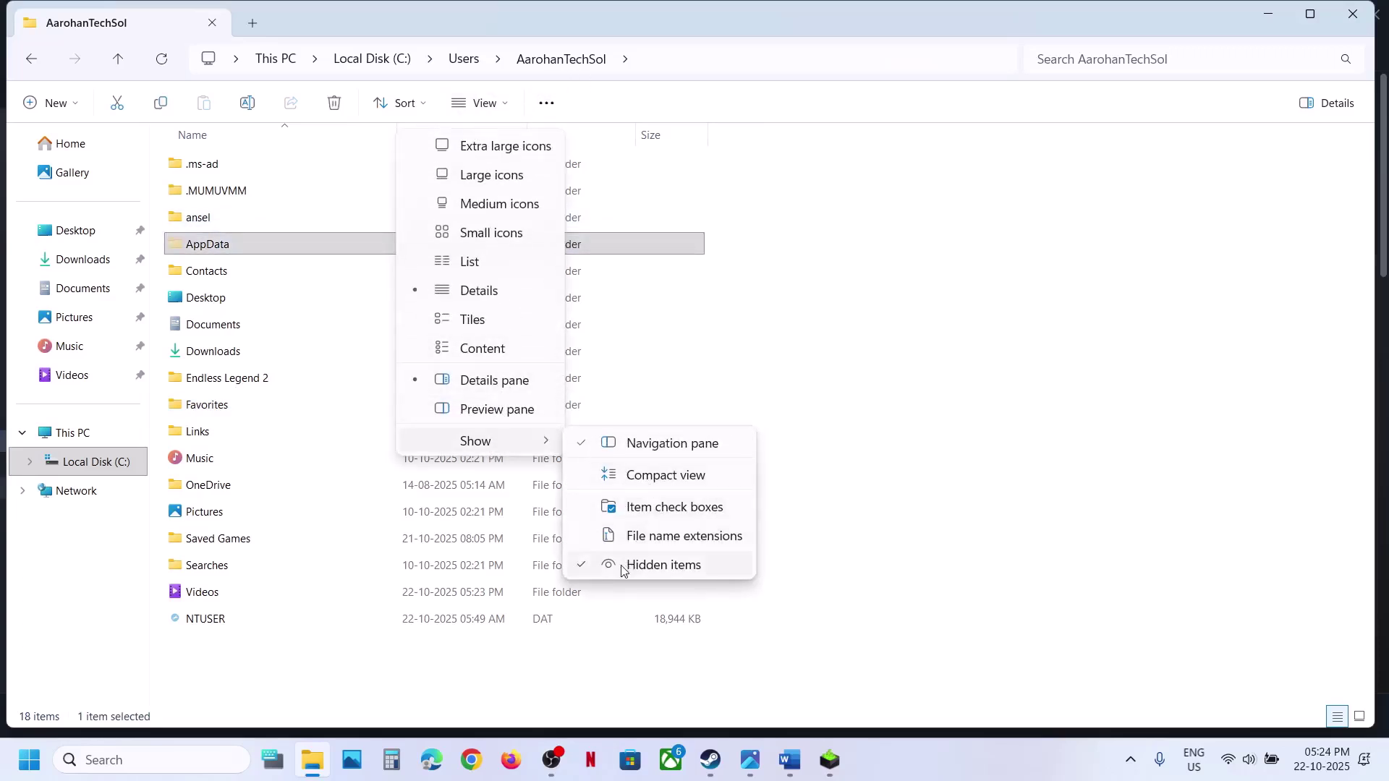
pyautogui.click(238, 244)
pyautogui.doubleClick(239, 243)
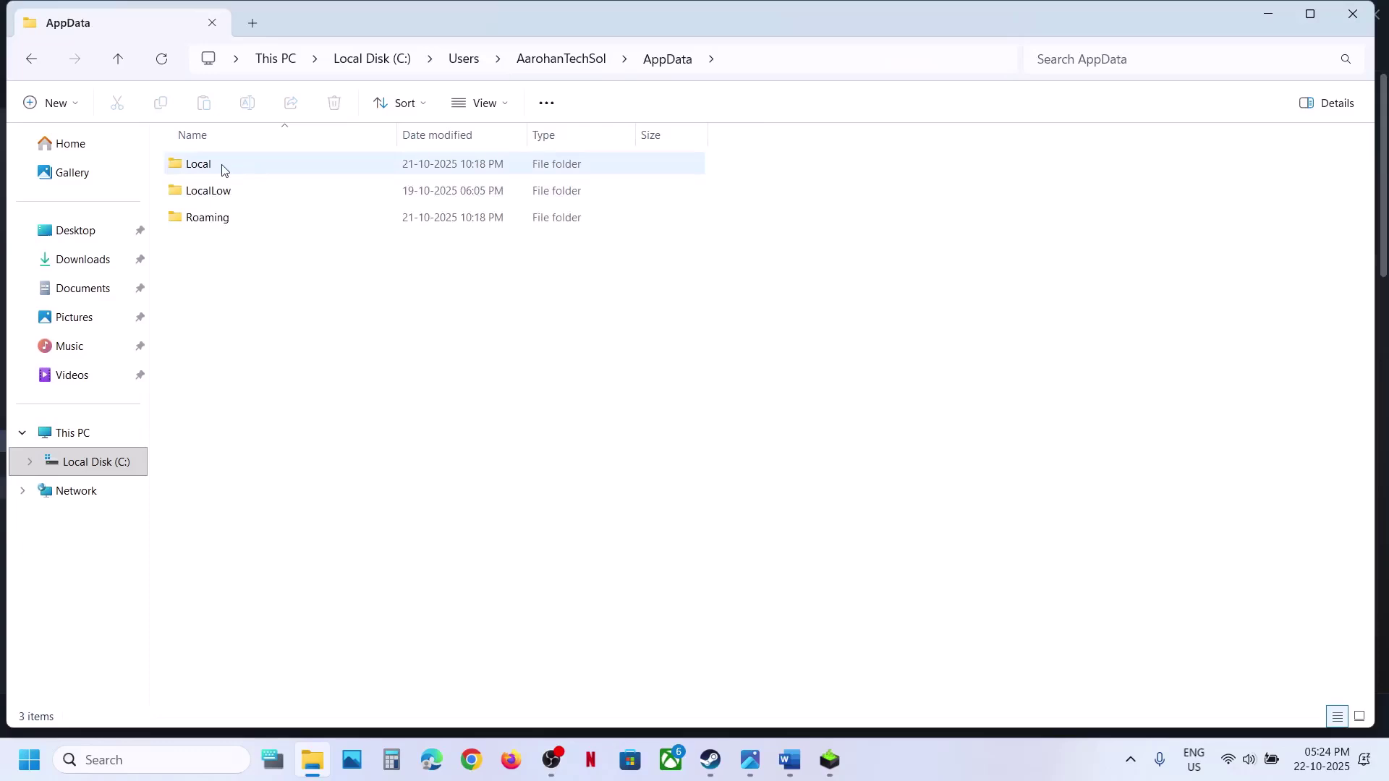
pyautogui.doubleClick(222, 170)
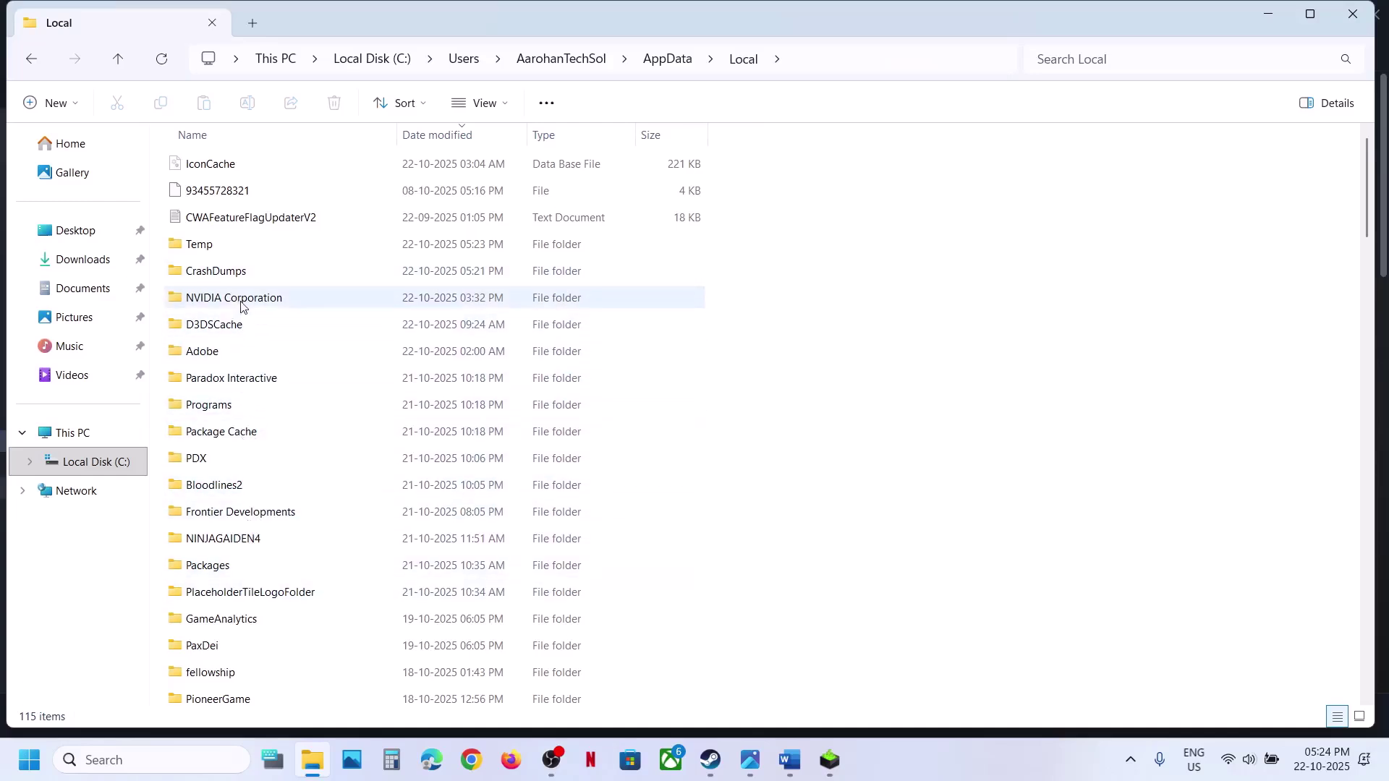
# Open Frontier Developments\Jurassic World Evolution 3\Config_Local and bring up Graphics.config's actions.
pyautogui.scroll(-1, 254, 393)
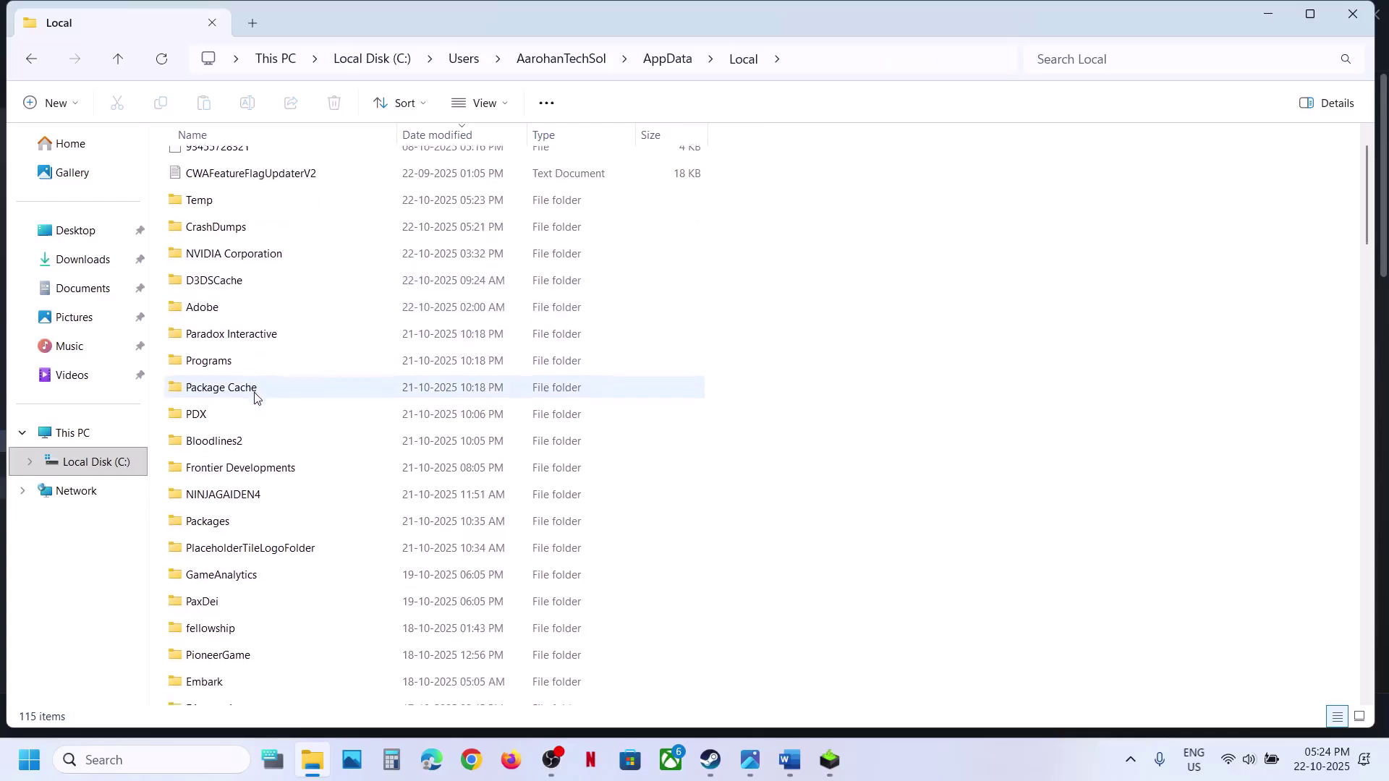
pyautogui.doubleClick(254, 467)
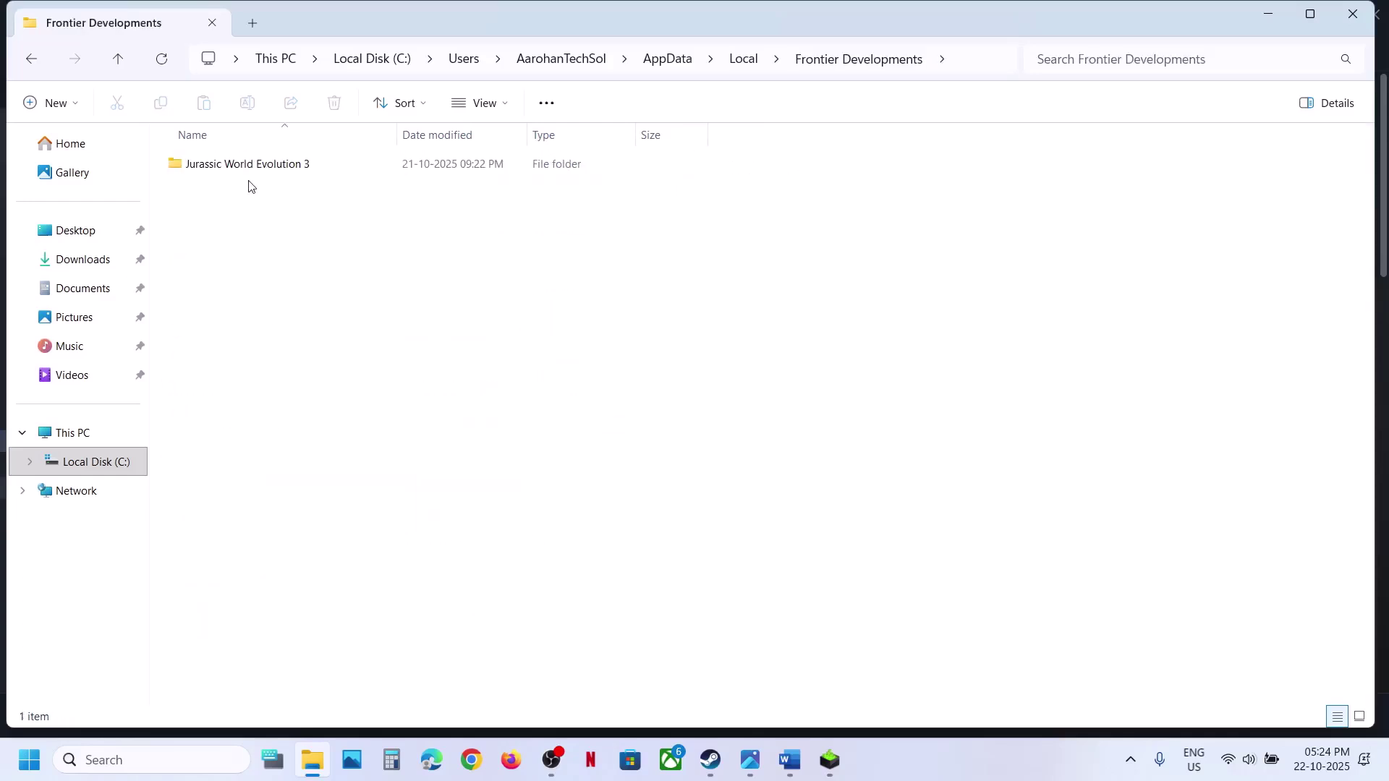
pyautogui.doubleClick(248, 171)
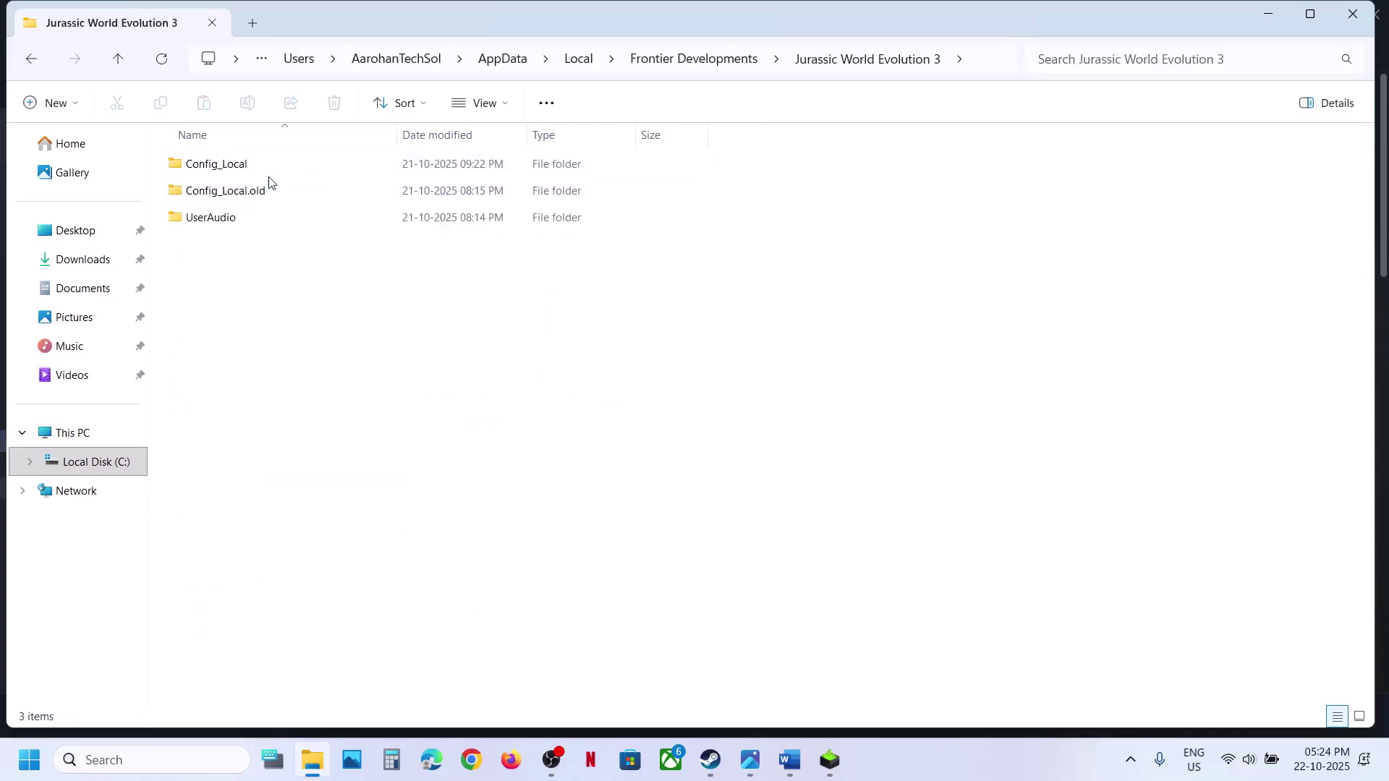
pyautogui.click(220, 169)
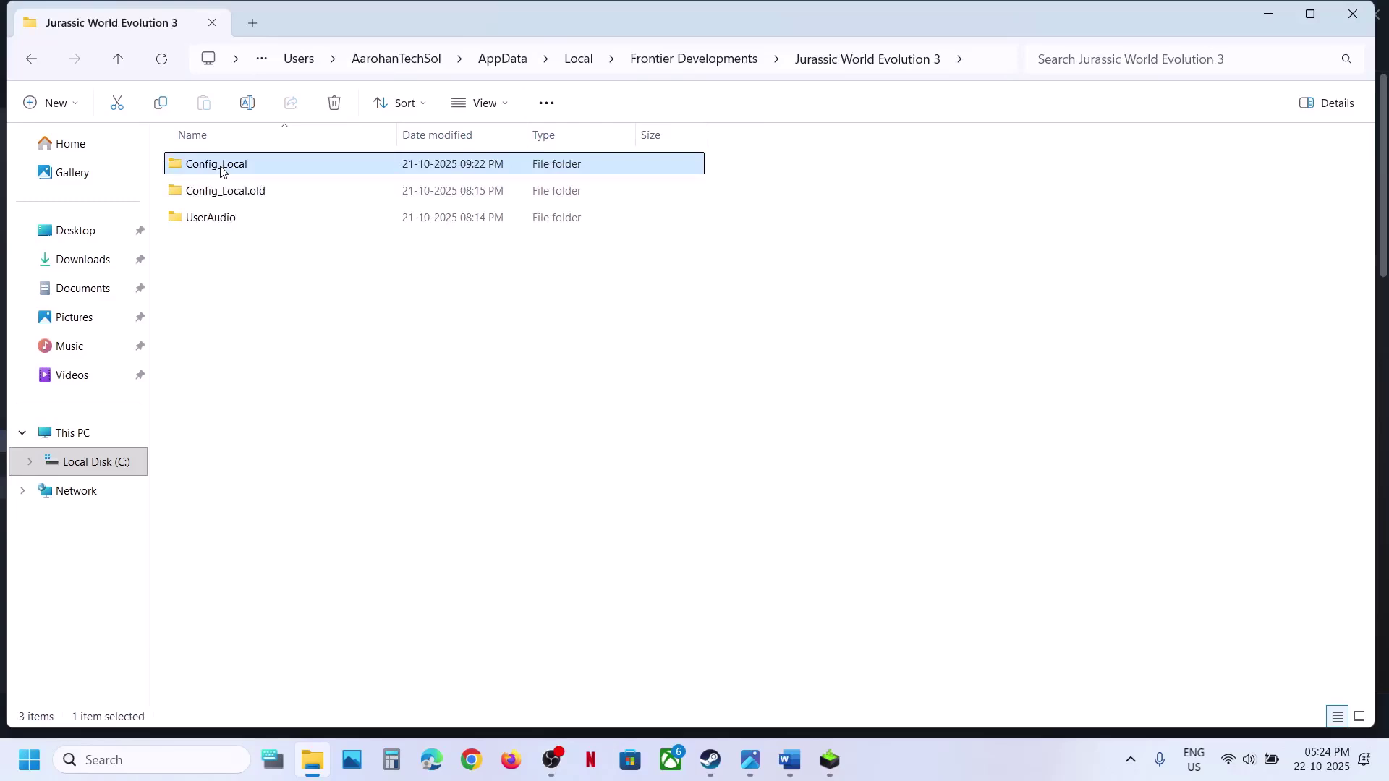
pyautogui.doubleClick(221, 169)
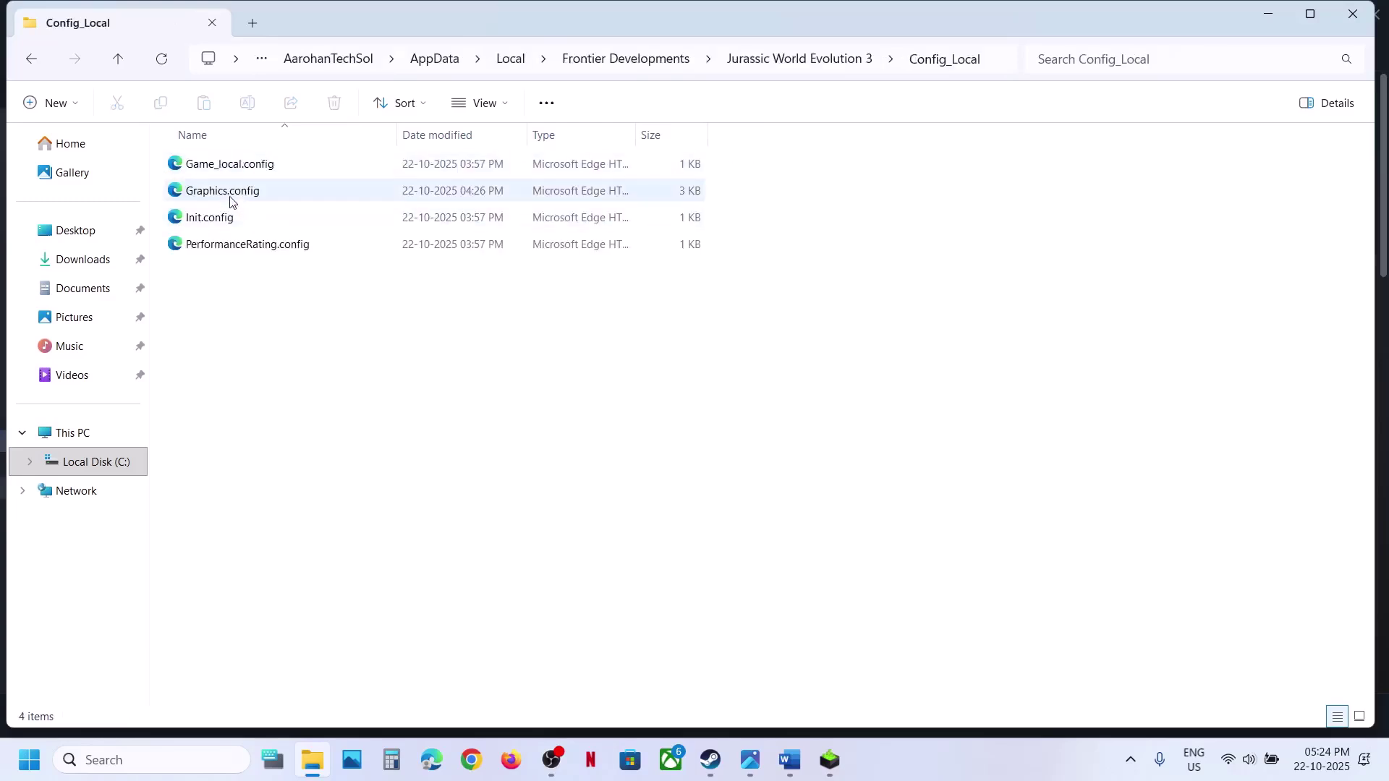
pyautogui.click(230, 199)
pyautogui.rightClick(230, 200)
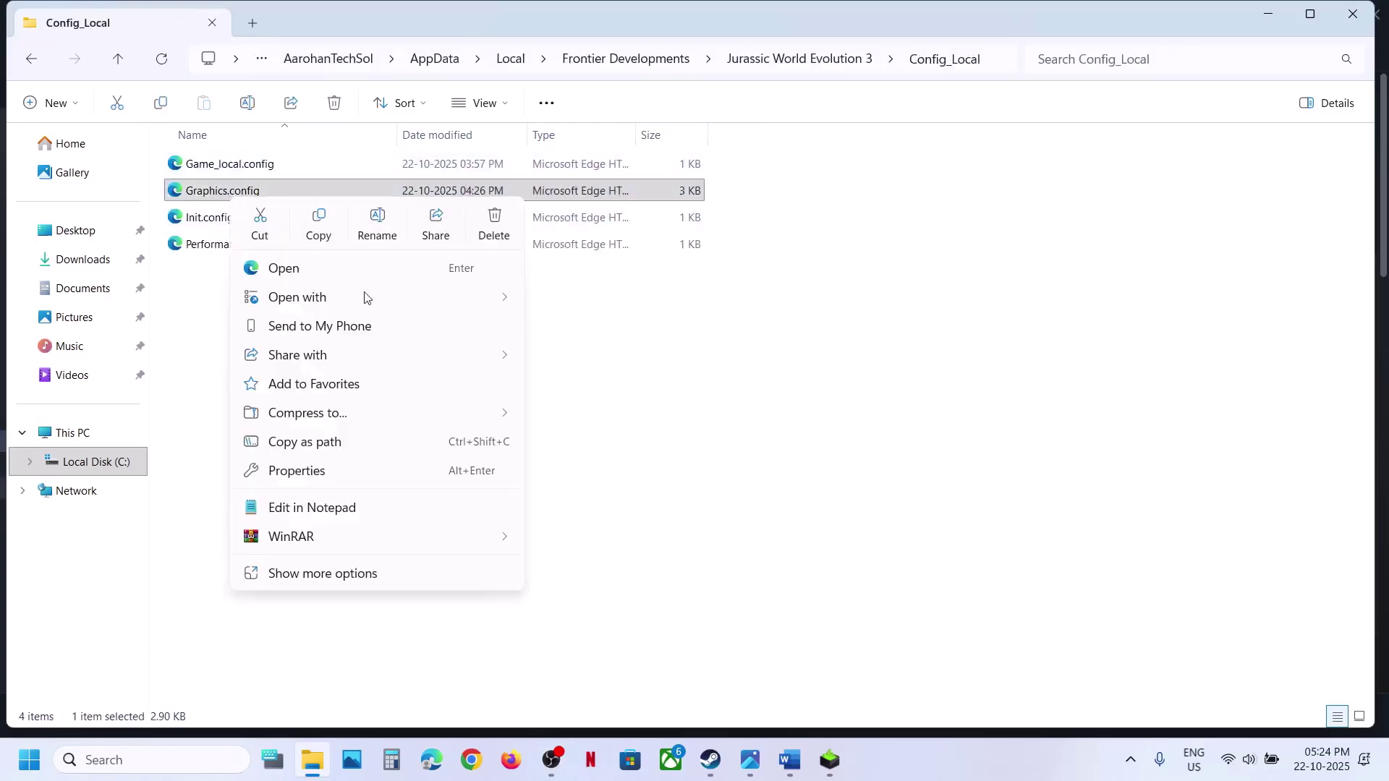
# Open Graphics.config in Notepad, change ScreenMode from Fullscreen to Window, and save.
pyautogui.moveTo(339, 303)
pyautogui.click(592, 332)
pyautogui.scroll(-4, 642, 516)
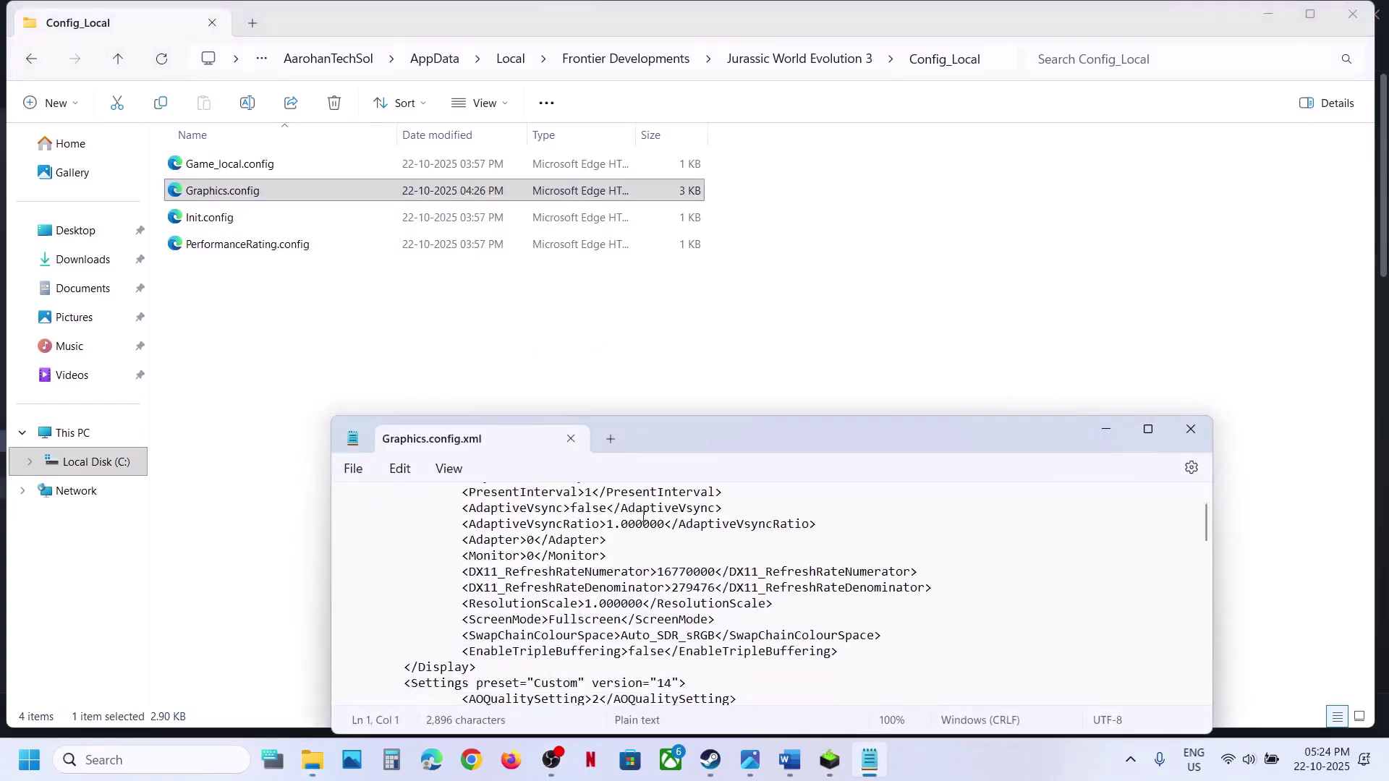
pyautogui.doubleClick(584, 572)
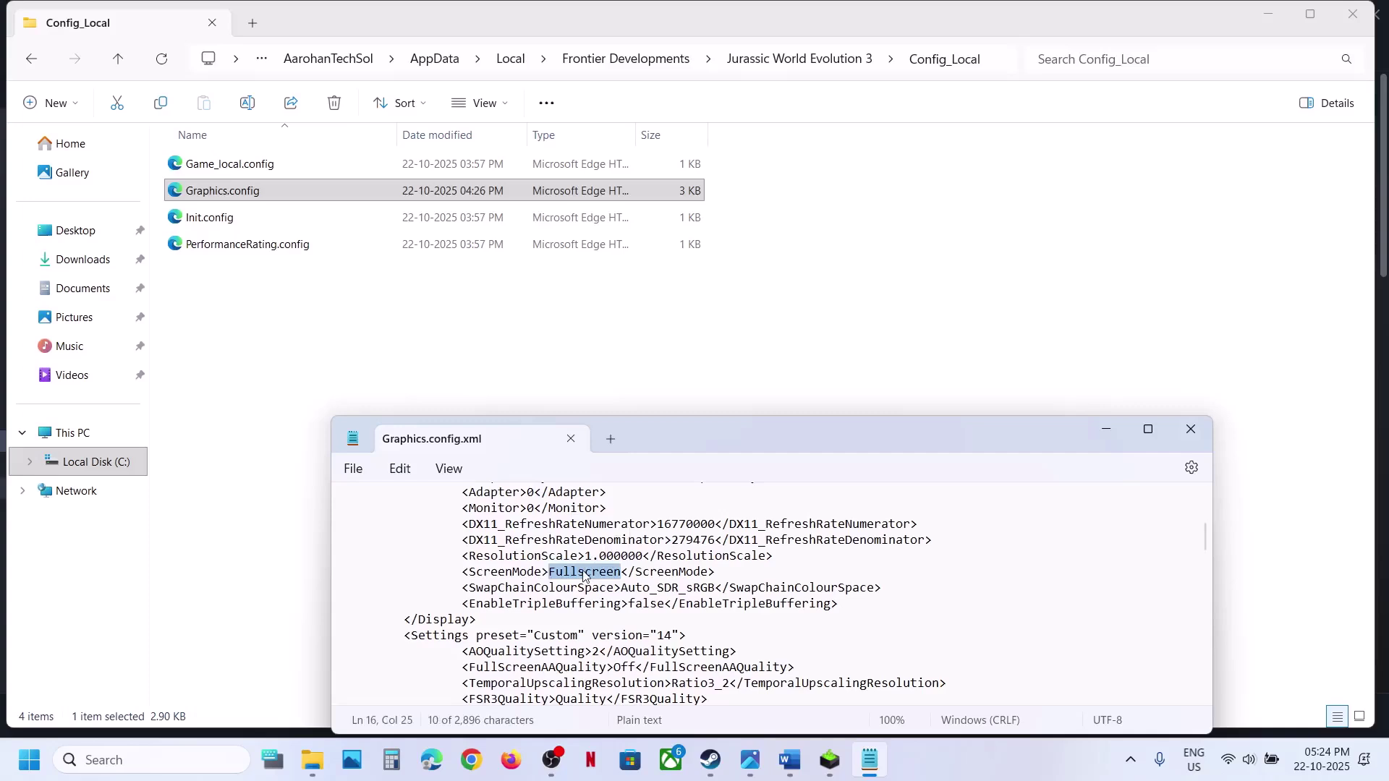
pyautogui.write('Wind')
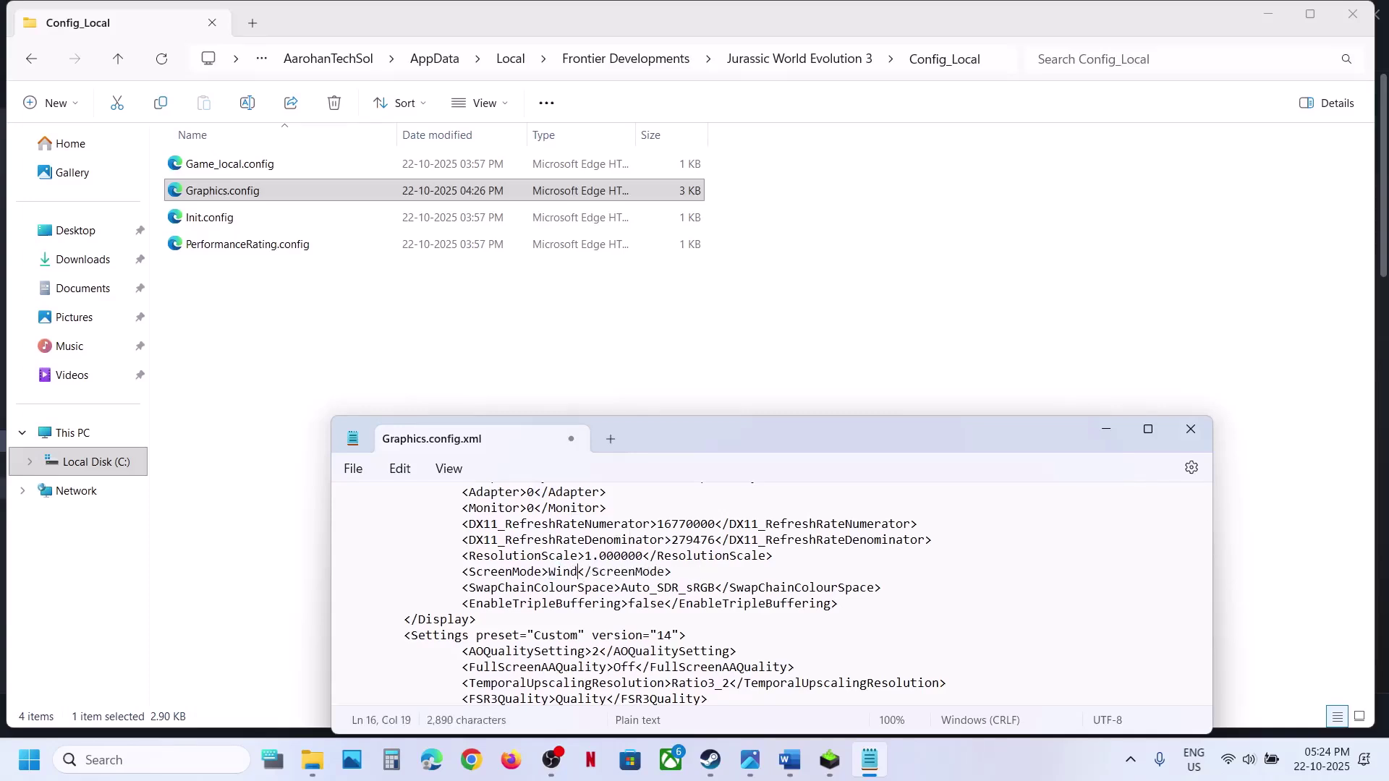
pyautogui.write('owed')
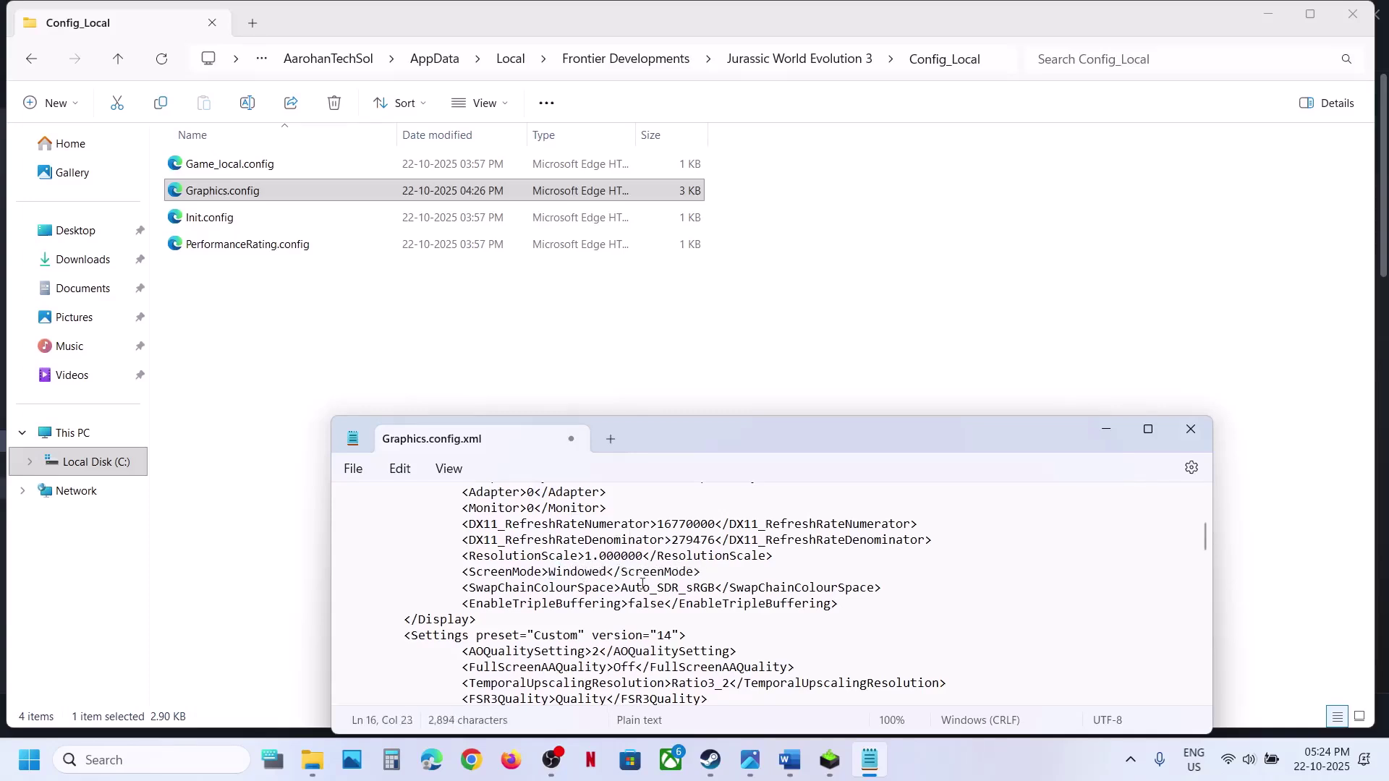
pyautogui.click(358, 470)
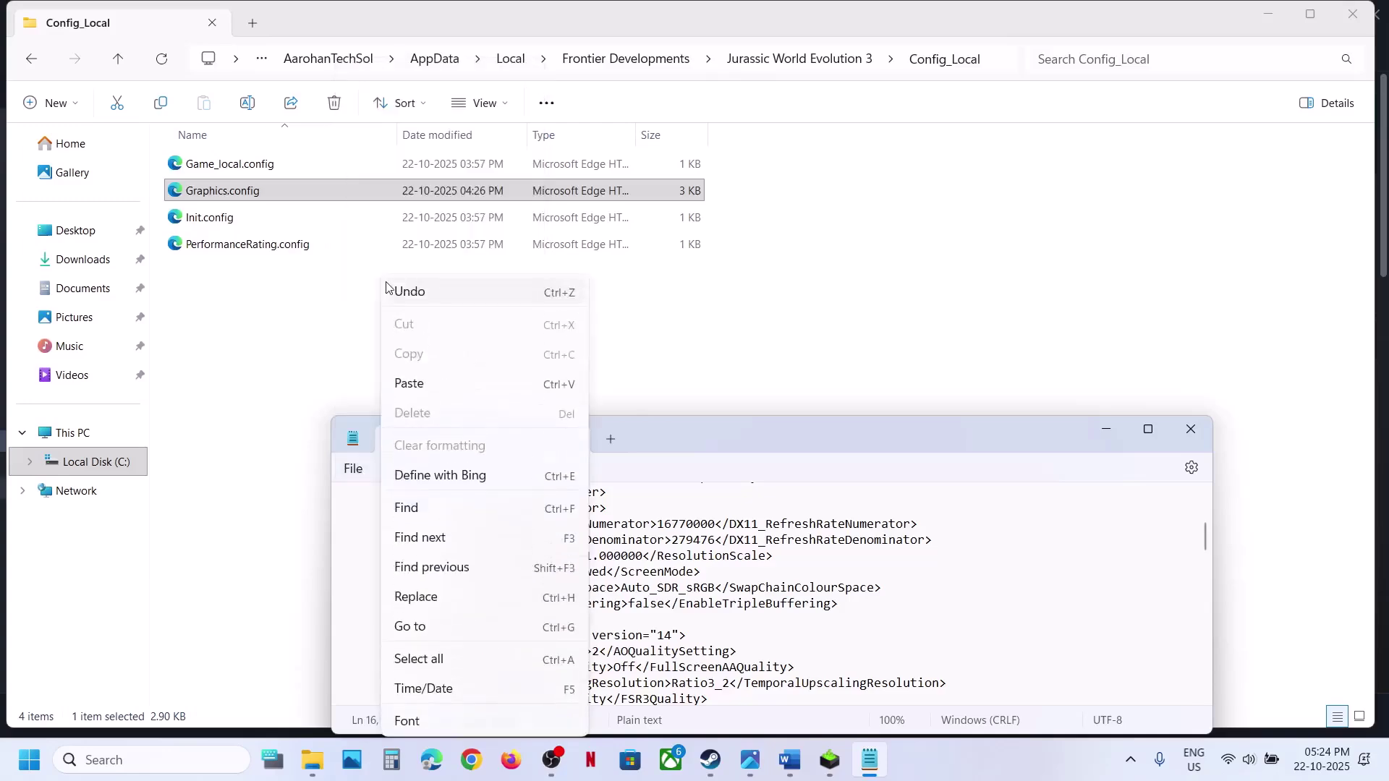
pyautogui.click(362, 225)
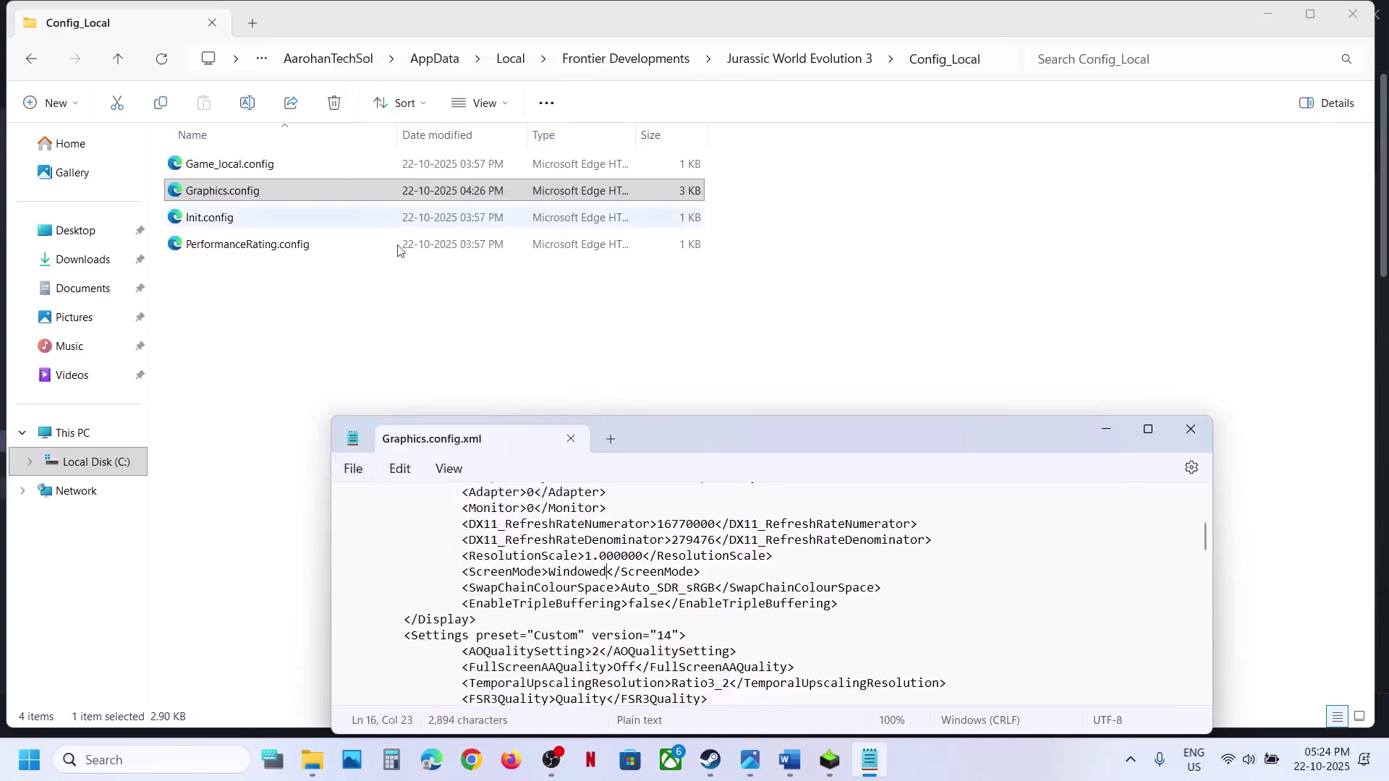
# Change Graphics.config's ScreenMode from Windowed to borderless and save it again.
pyautogui.click(711, 763)
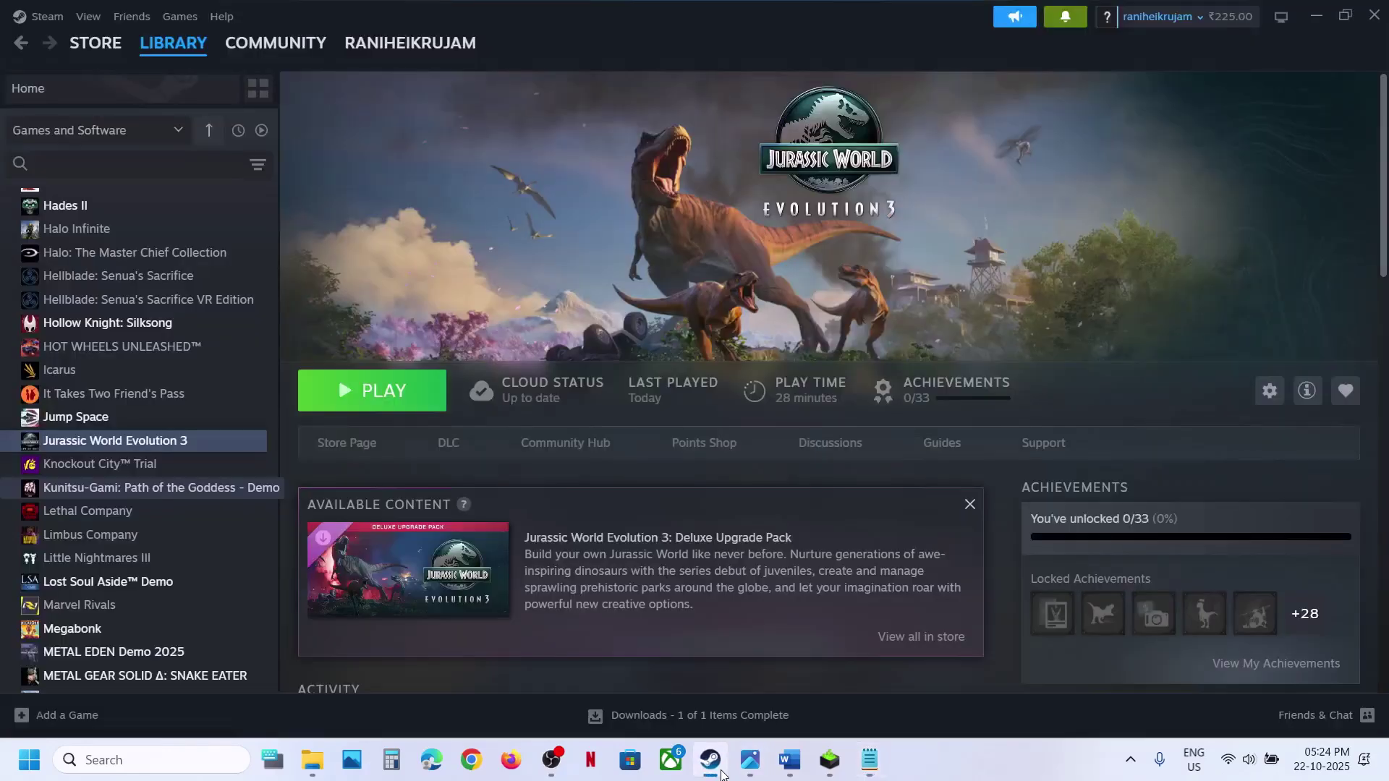
pyautogui.click(716, 767)
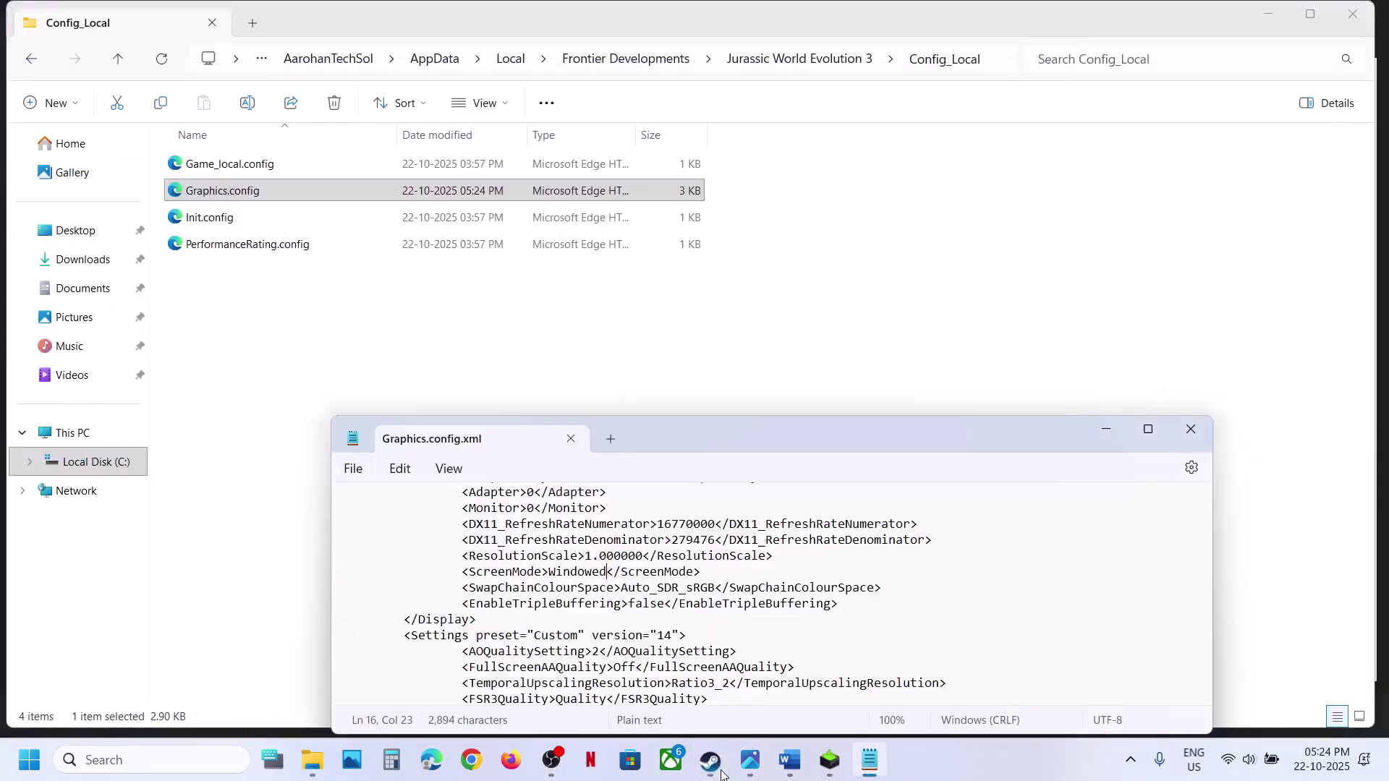
pyautogui.doubleClick(590, 573)
pyautogui.write('bor')
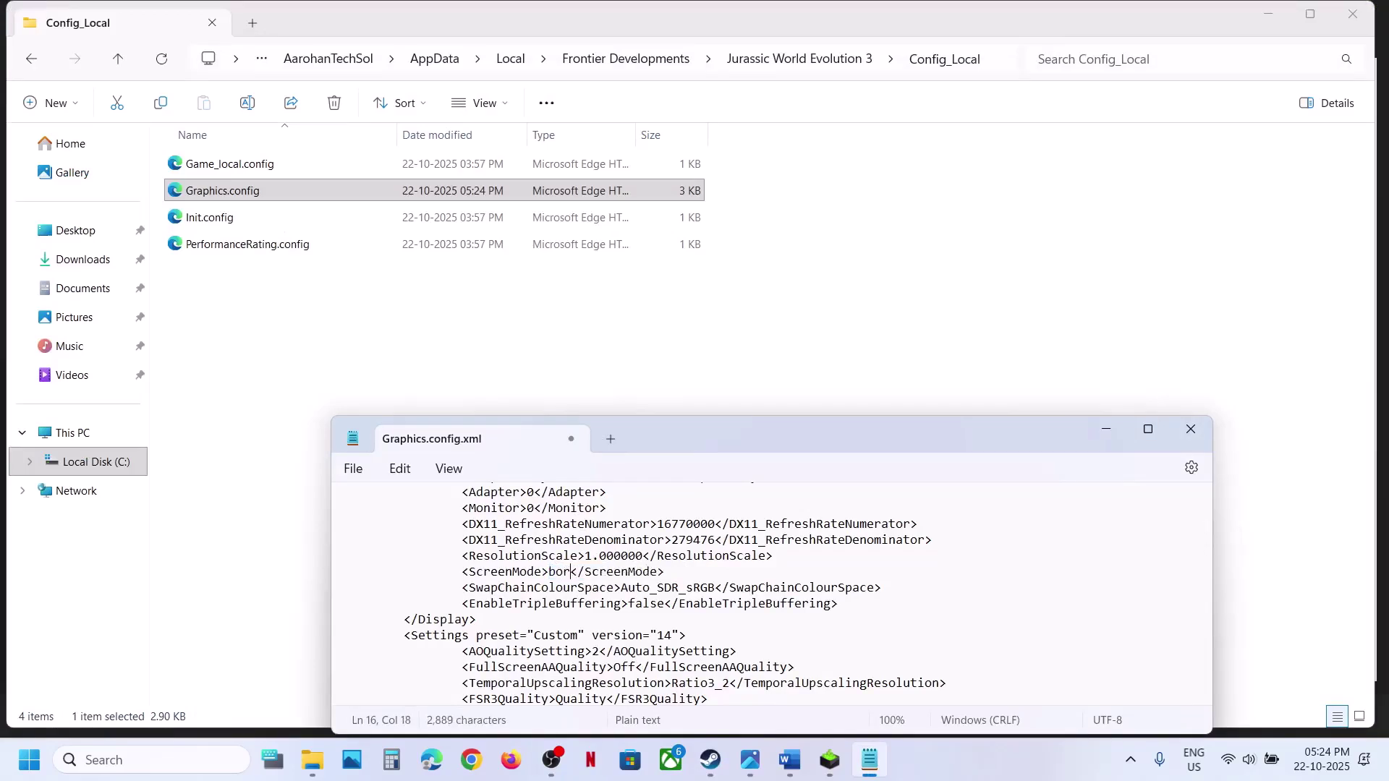
pyautogui.write('derless')
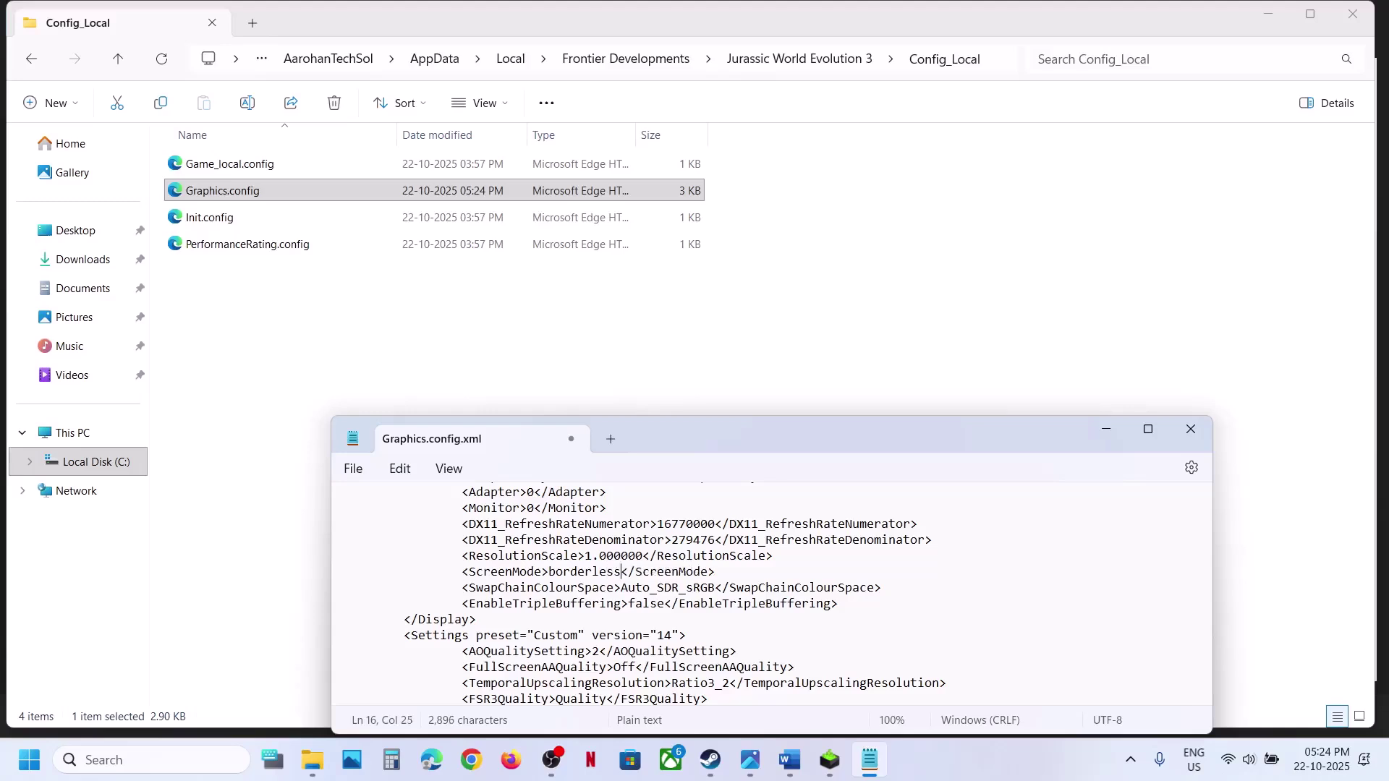
pyautogui.click(352, 469)
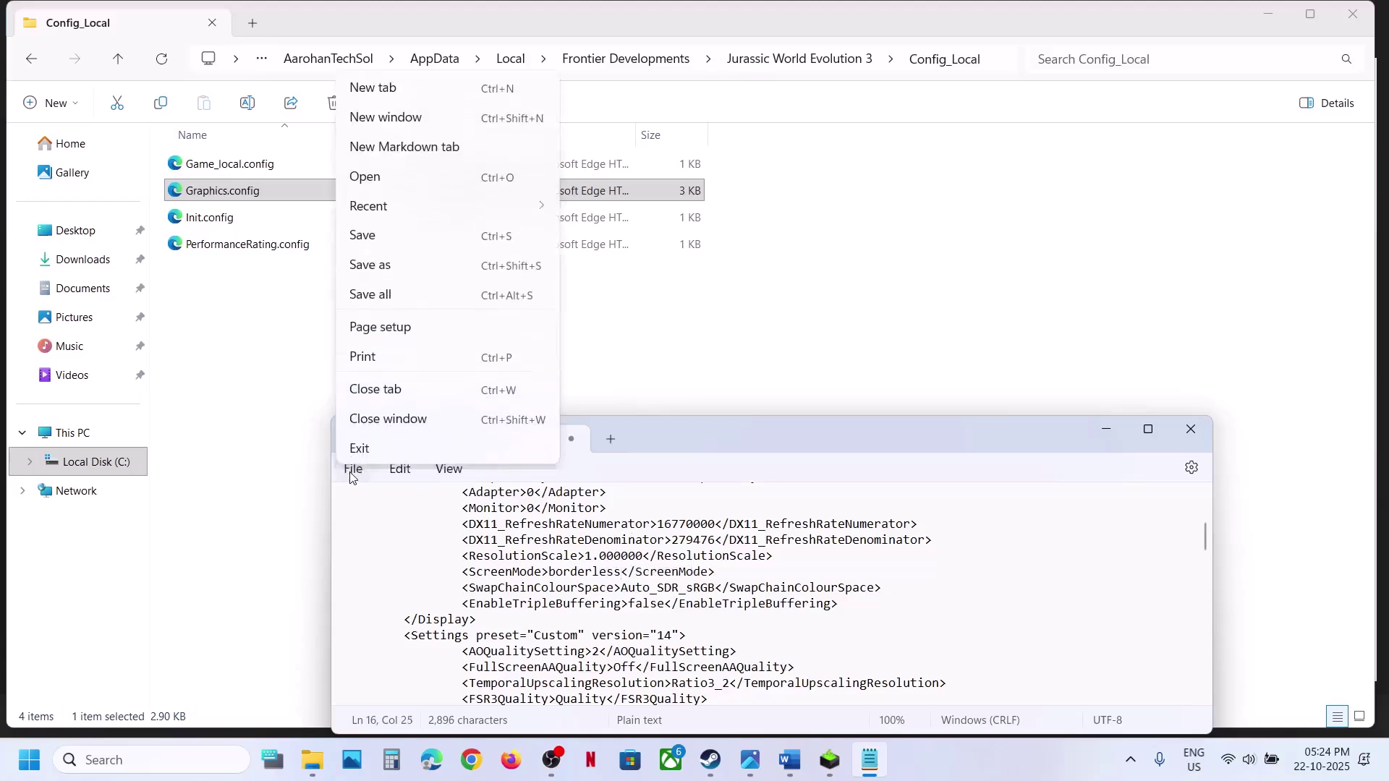
pyautogui.click(368, 223)
# Close Notepad, select the guide's Step 2 clean-installation heading, and follow the NVIDIA driver link.
pyautogui.click(1187, 426)
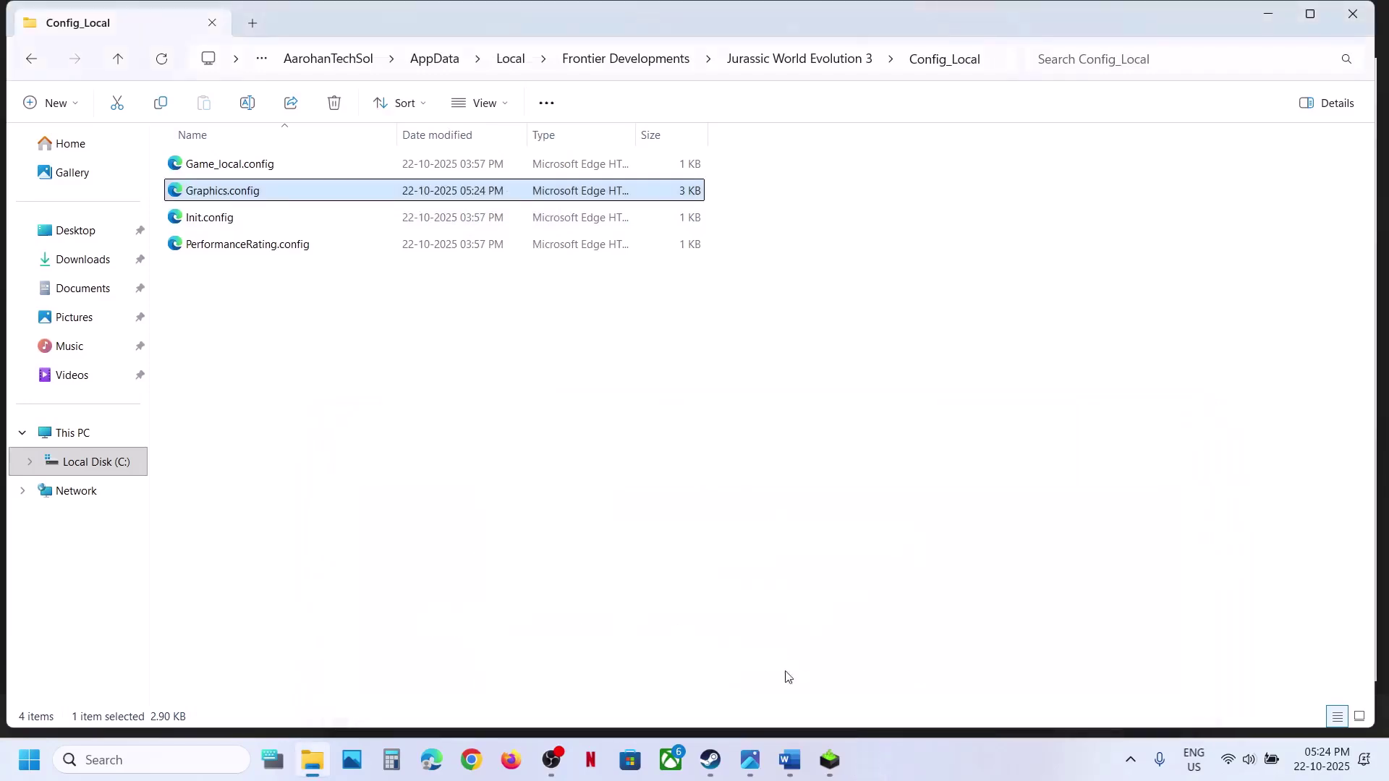
pyautogui.click(790, 760)
pyautogui.scroll(-1, 556, 412)
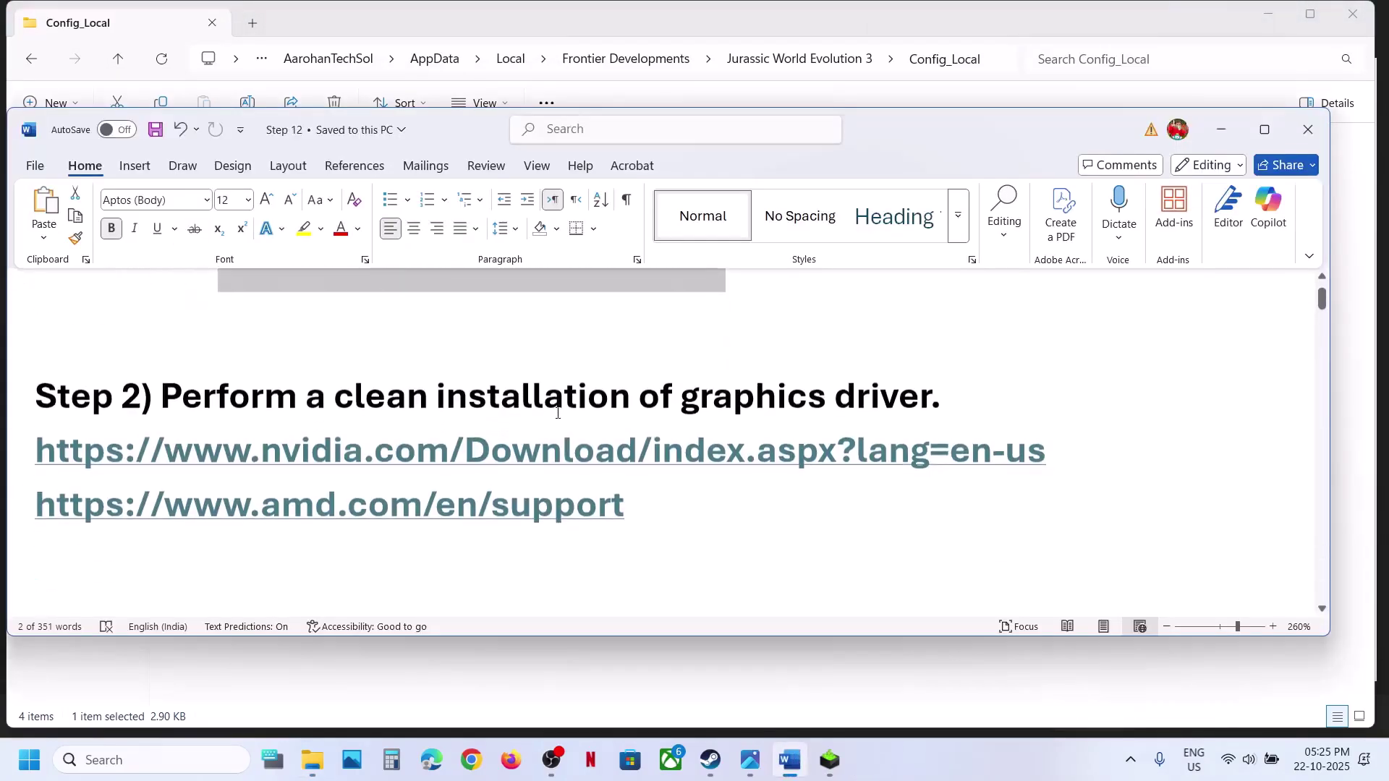
pyautogui.moveTo(163, 394); pyautogui.dragTo(930, 398)
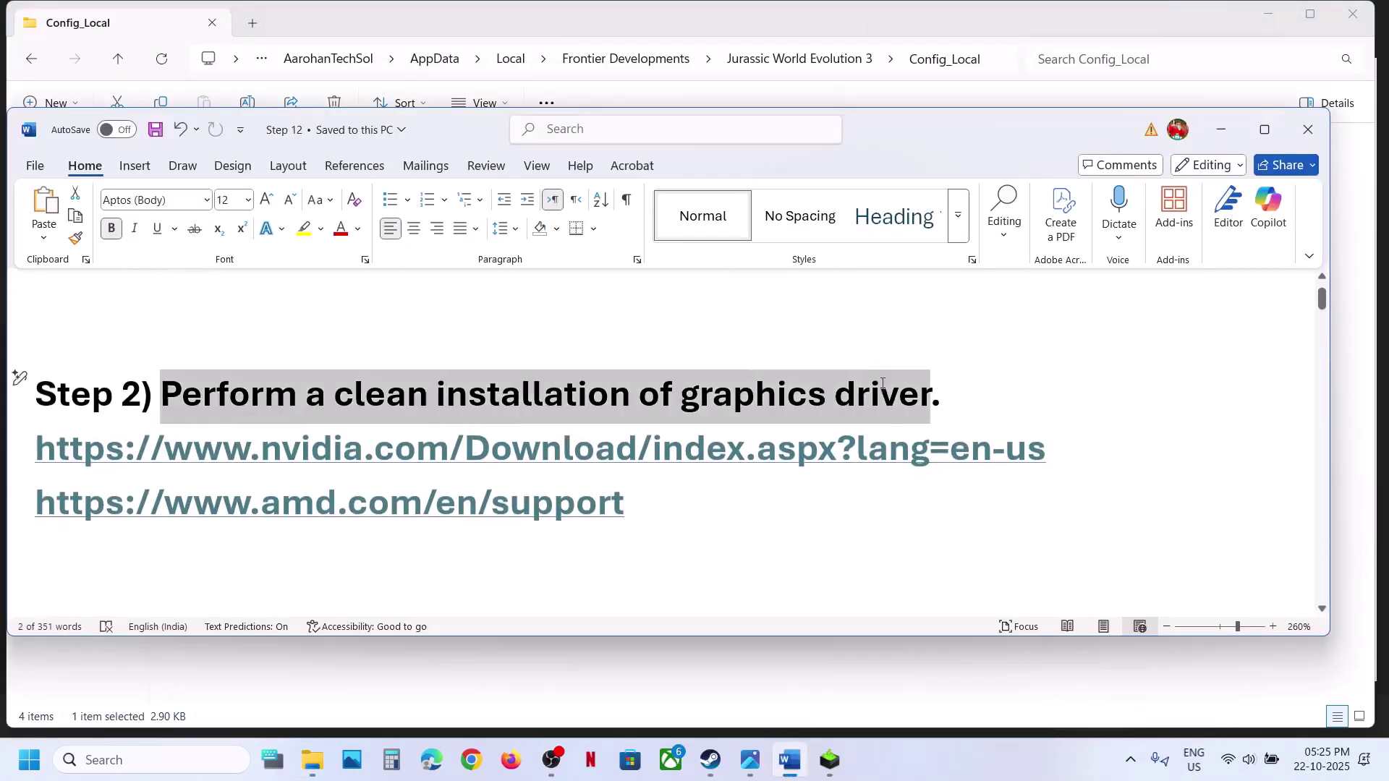
pyautogui.keyDown('ctrl'); pyautogui.click(439, 457); pyautogui.keyUp('ctrl')
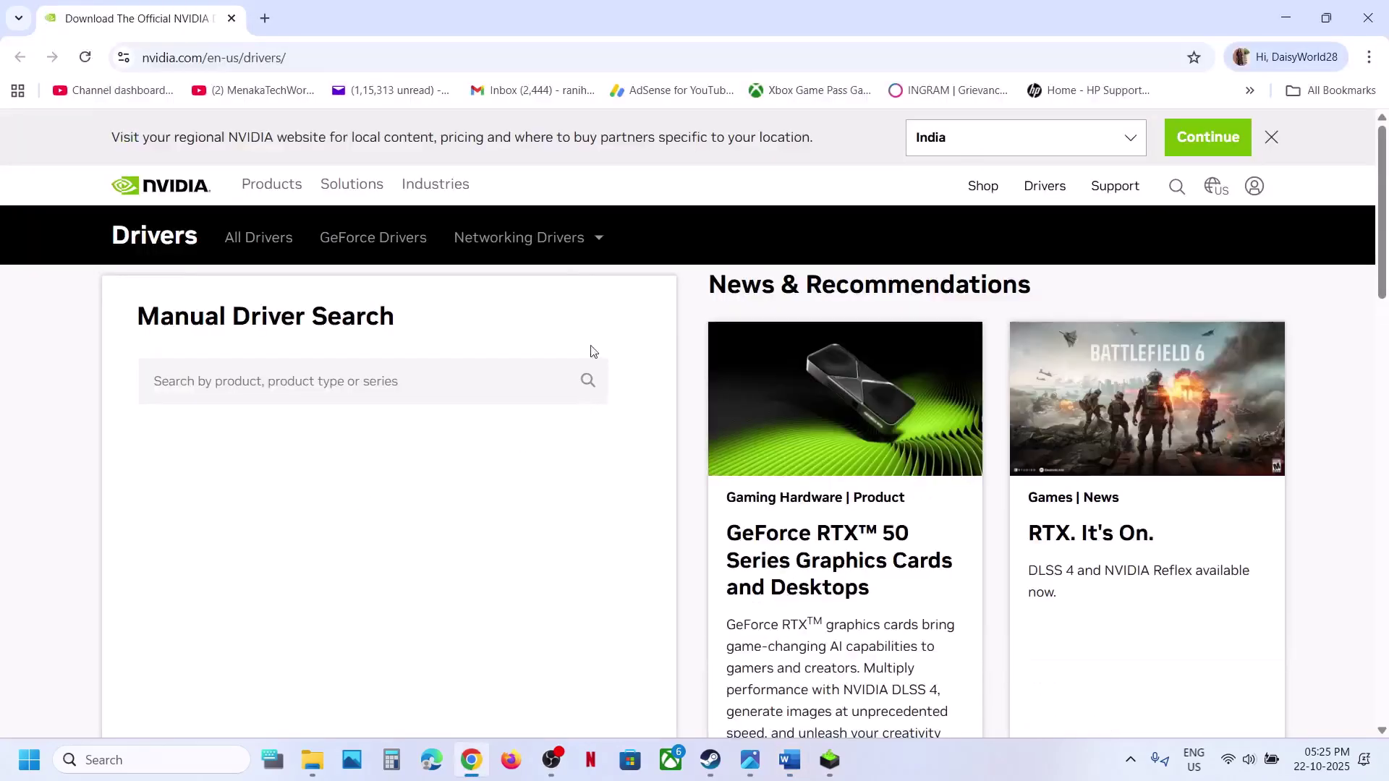
# Find drivers for the GeForce RTX 3050 Laptop GPU on Windows 11 and download Game Ready Driver 581.57.
pyautogui.scroll(-2, 311, 506)
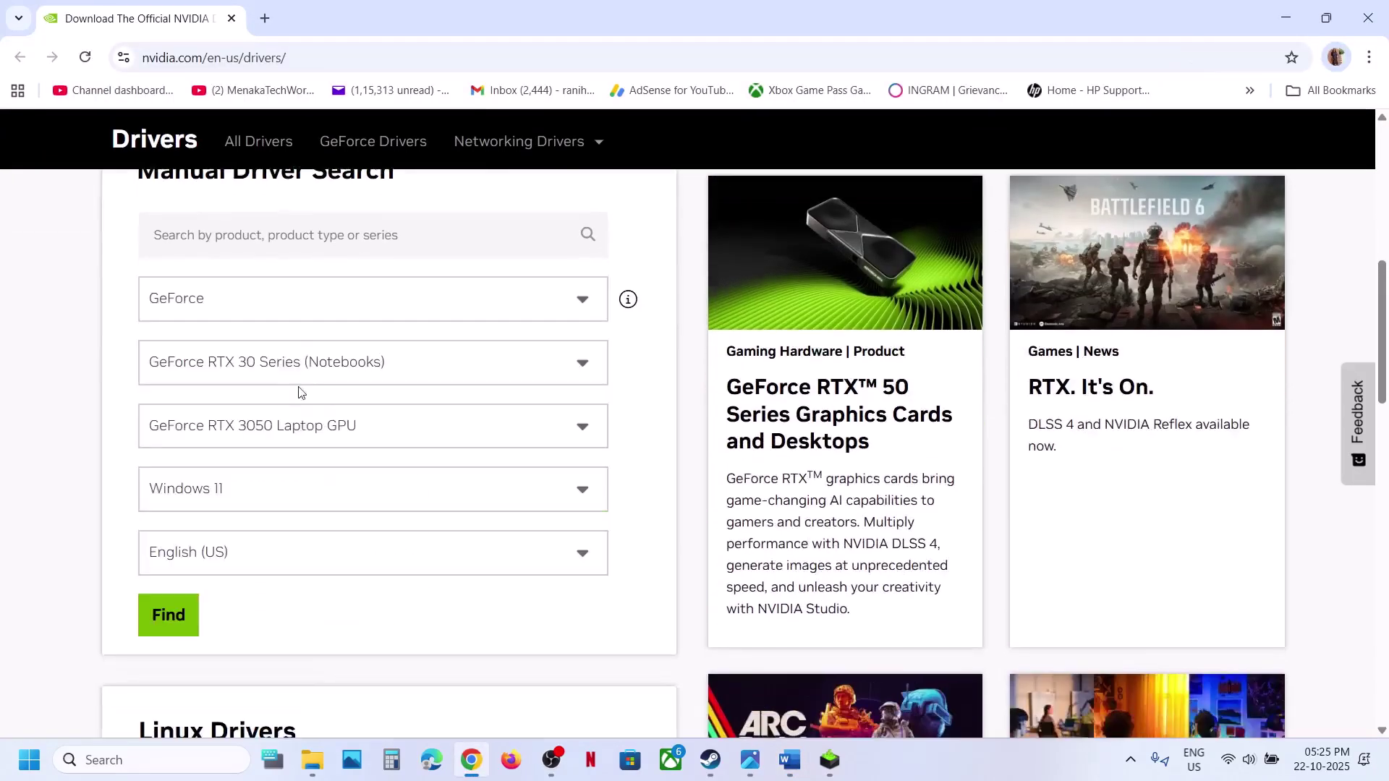
pyautogui.click(171, 629)
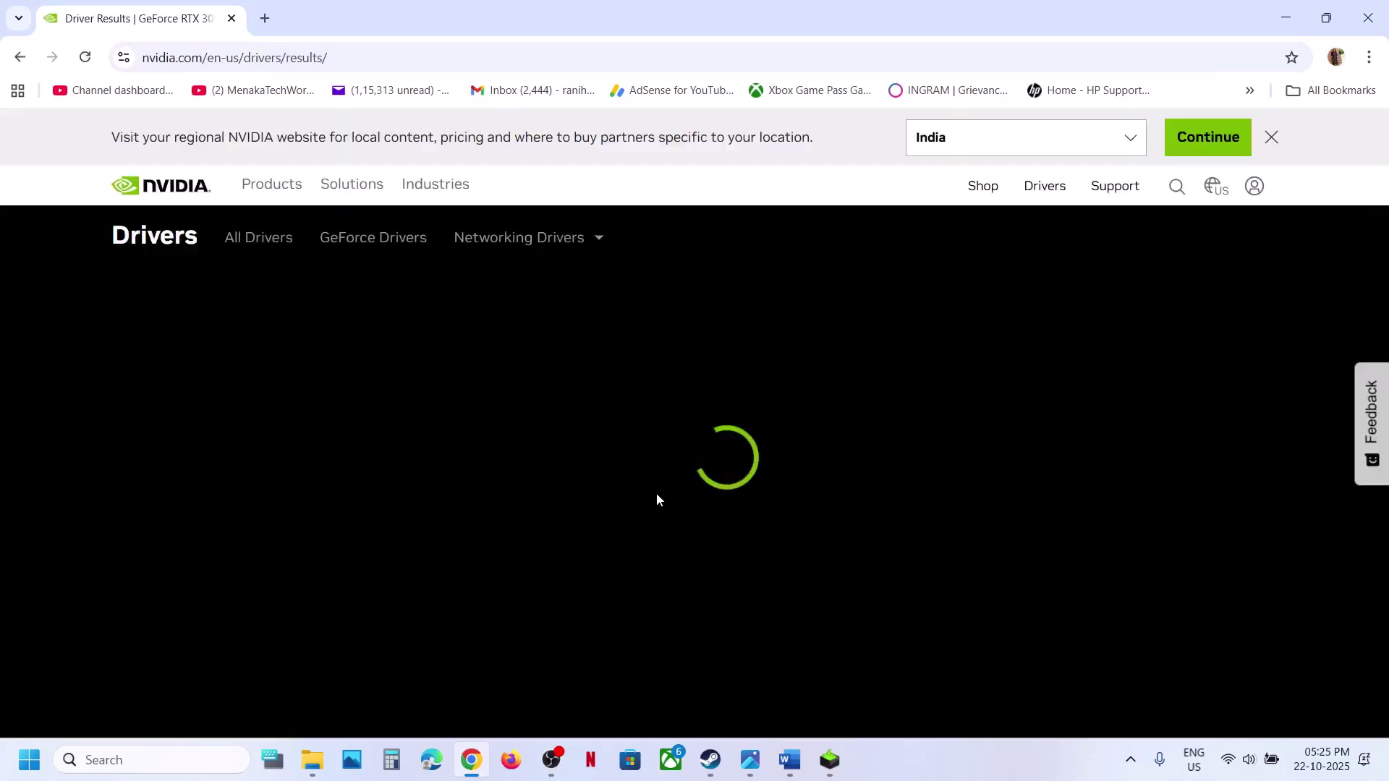
pyautogui.scroll(-6, 656, 494)
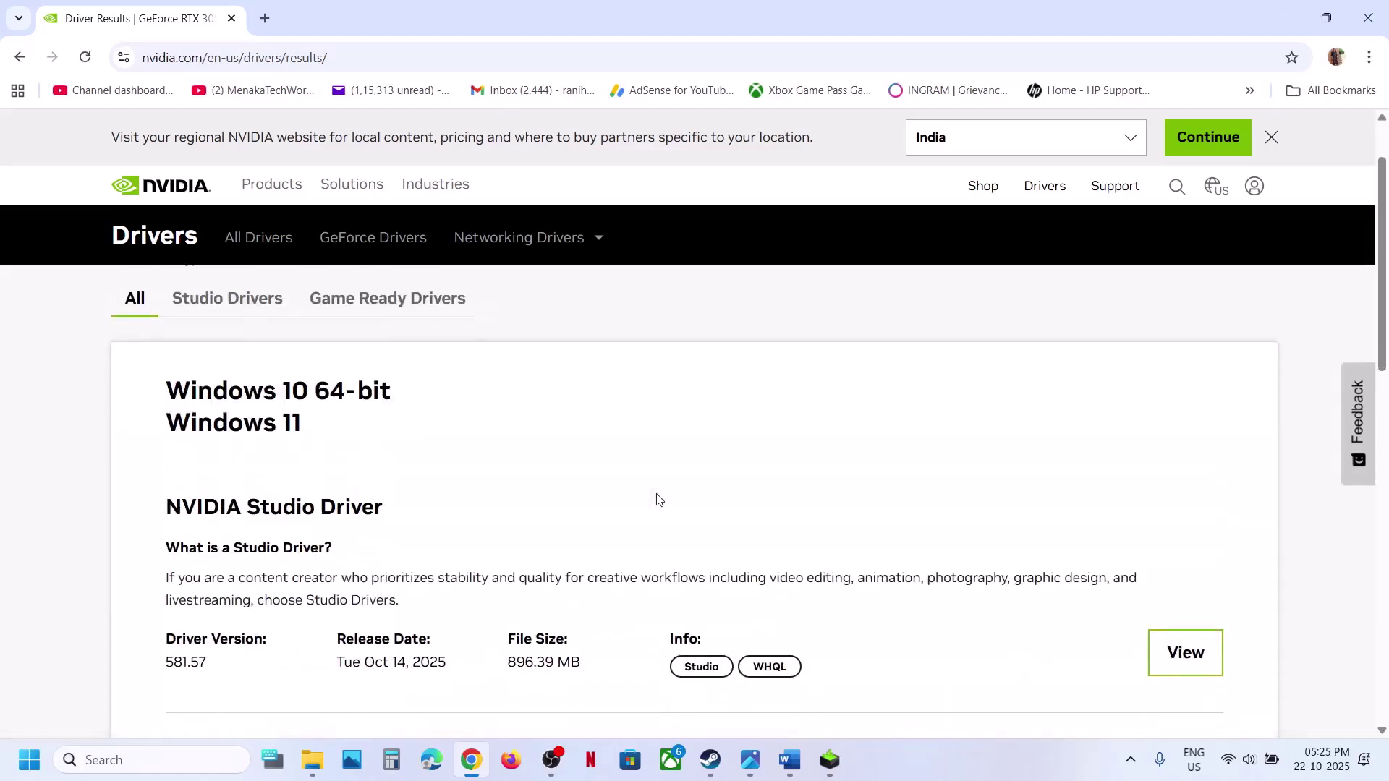
pyautogui.click(1186, 463)
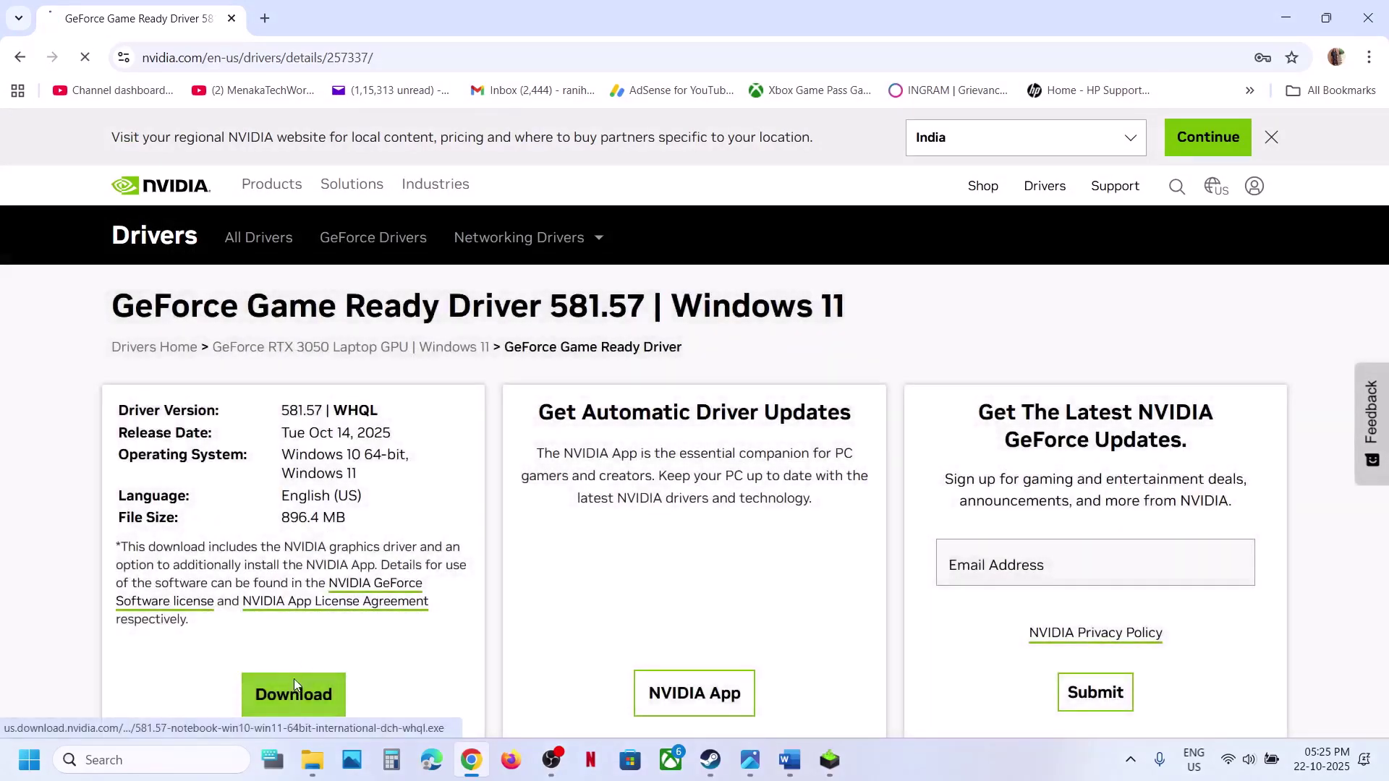
pyautogui.click(294, 684)
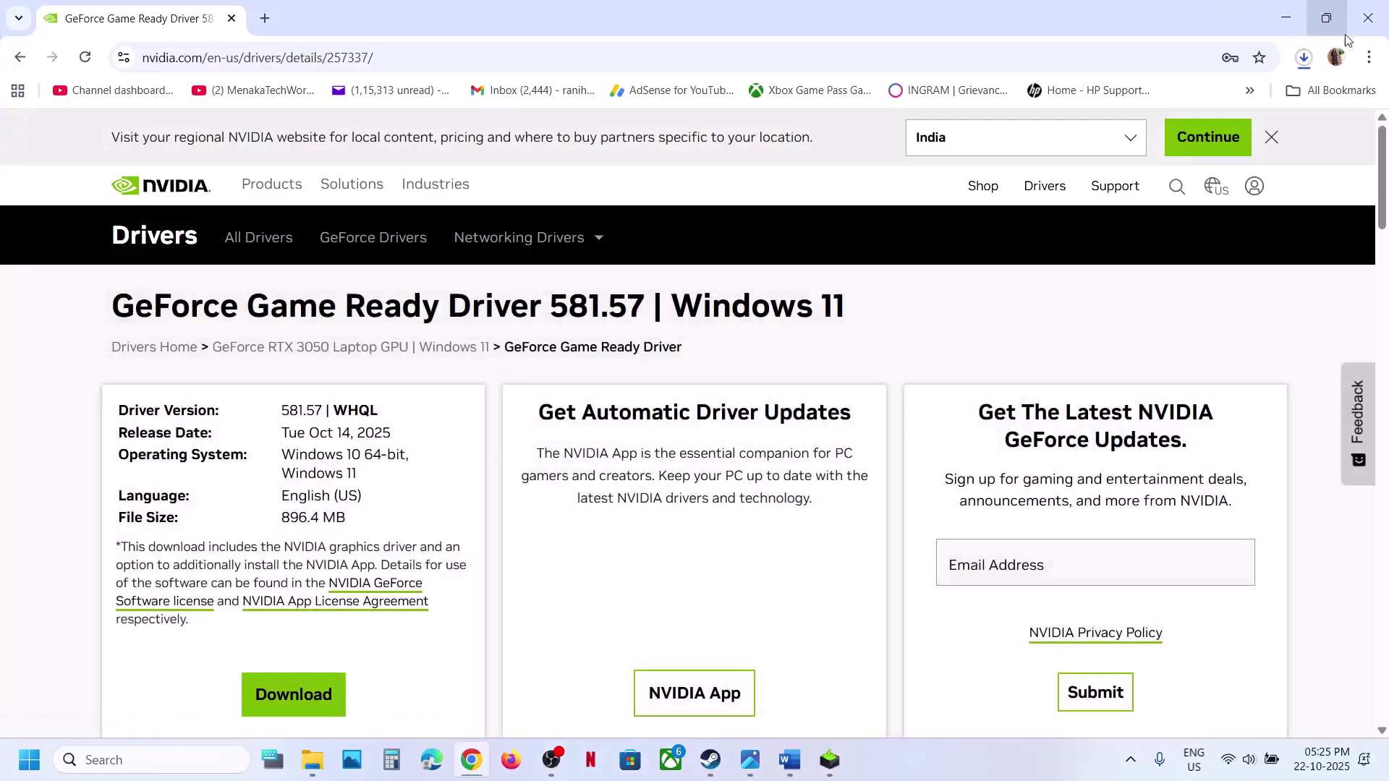
pyautogui.click(1303, 58)
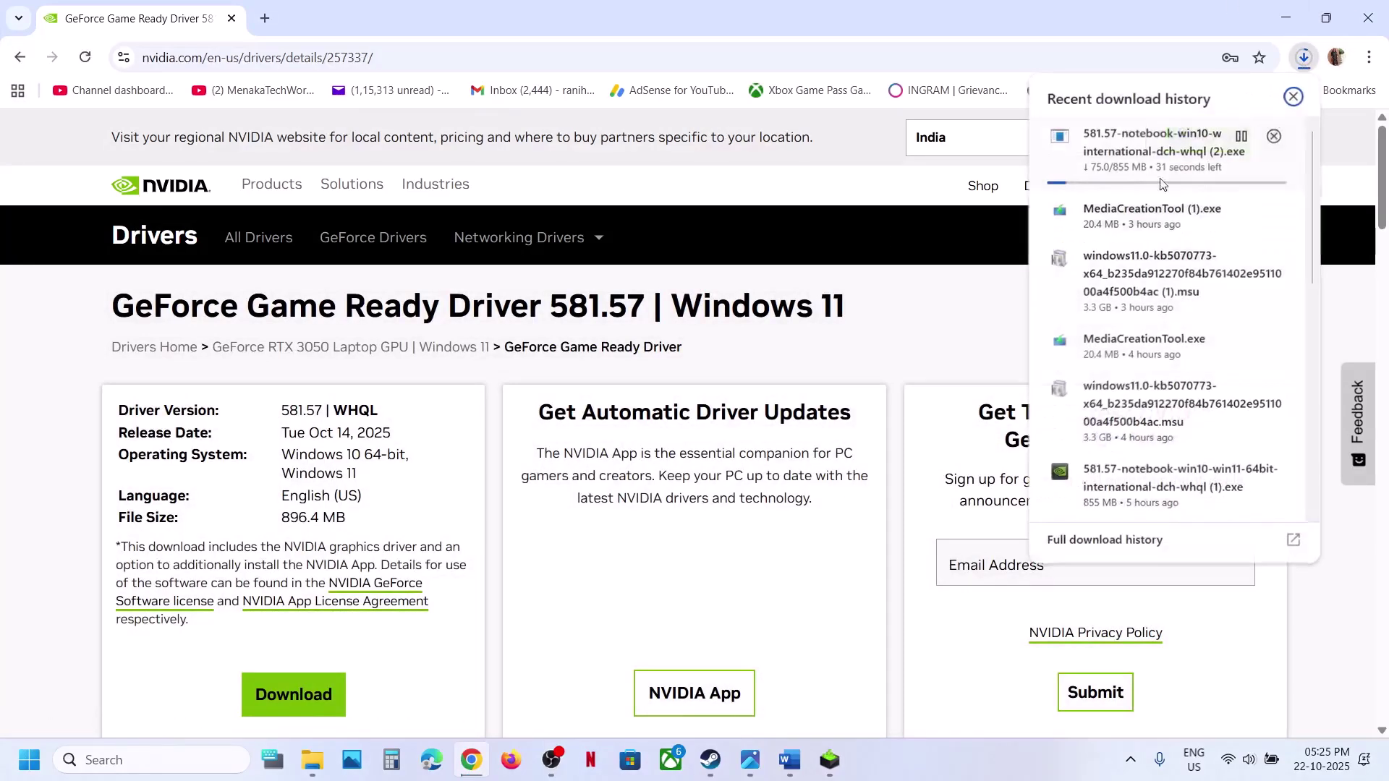
# Run the 581.57 installer as a Custom clean installation, then bring up Start's power options.
pyautogui.click(1085, 209)
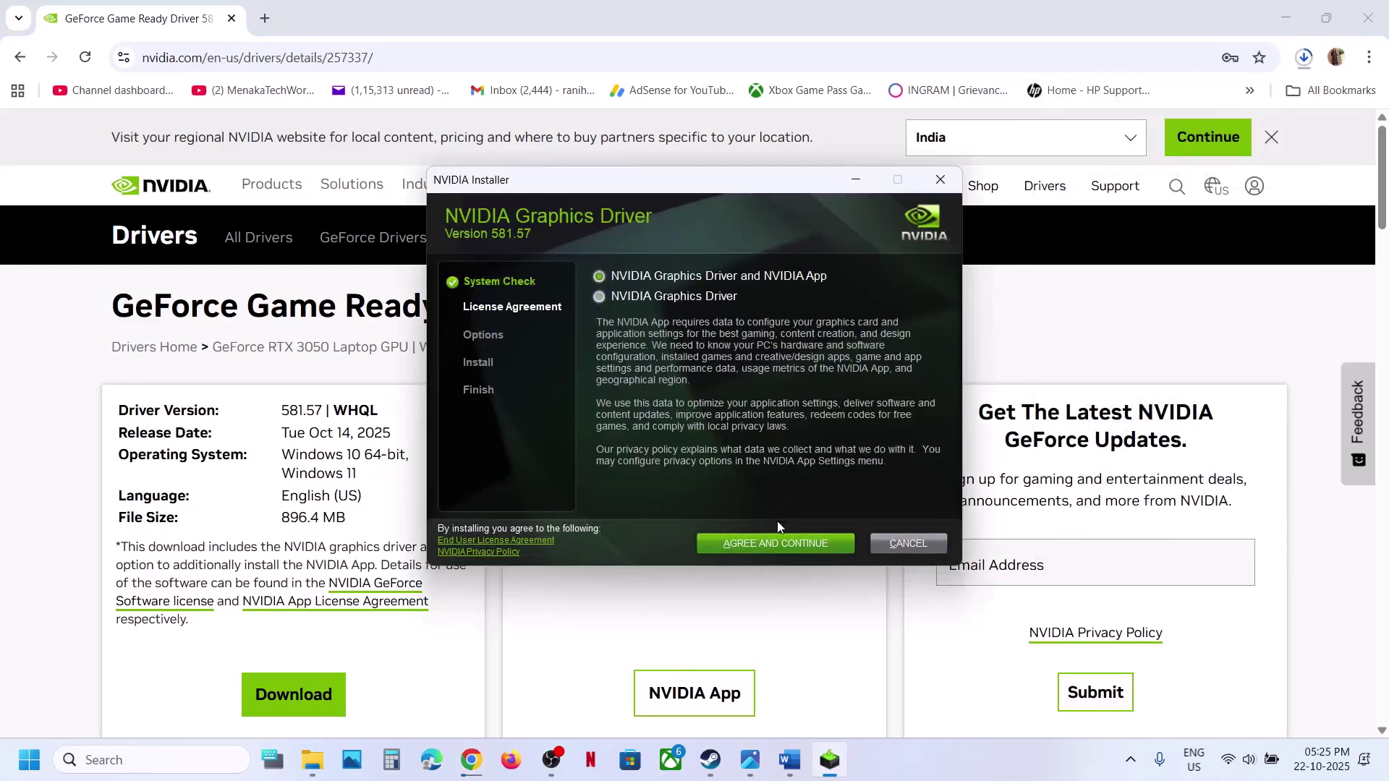
pyautogui.click(770, 544)
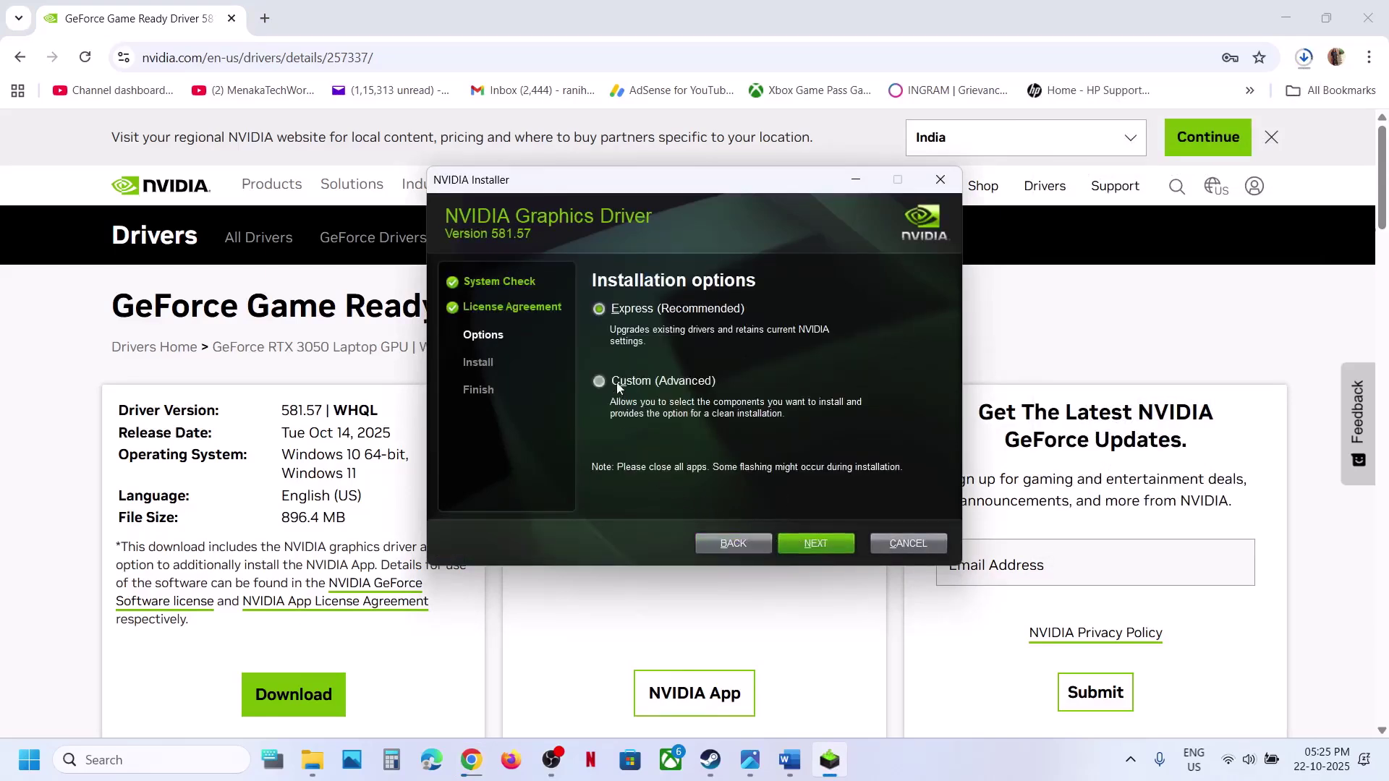
pyautogui.click(815, 551)
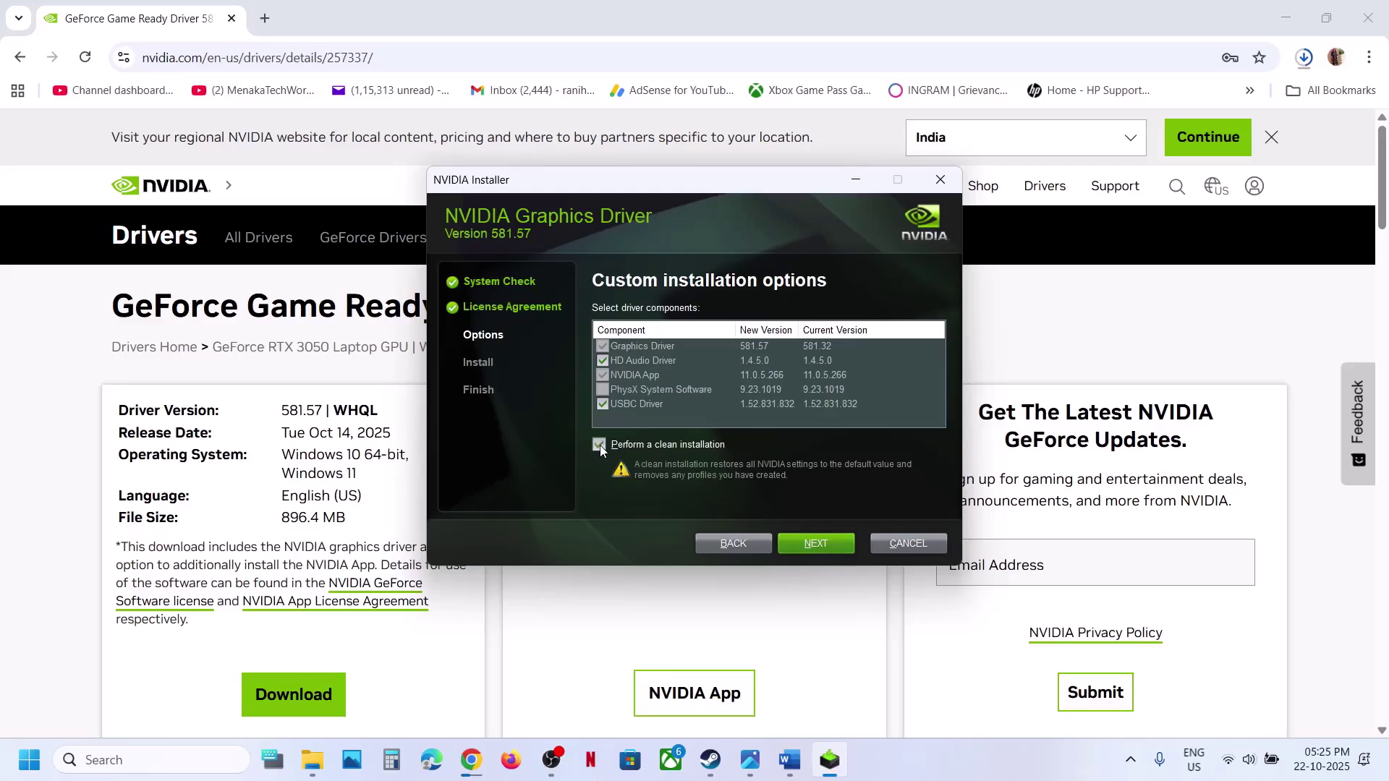
pyautogui.click(815, 546)
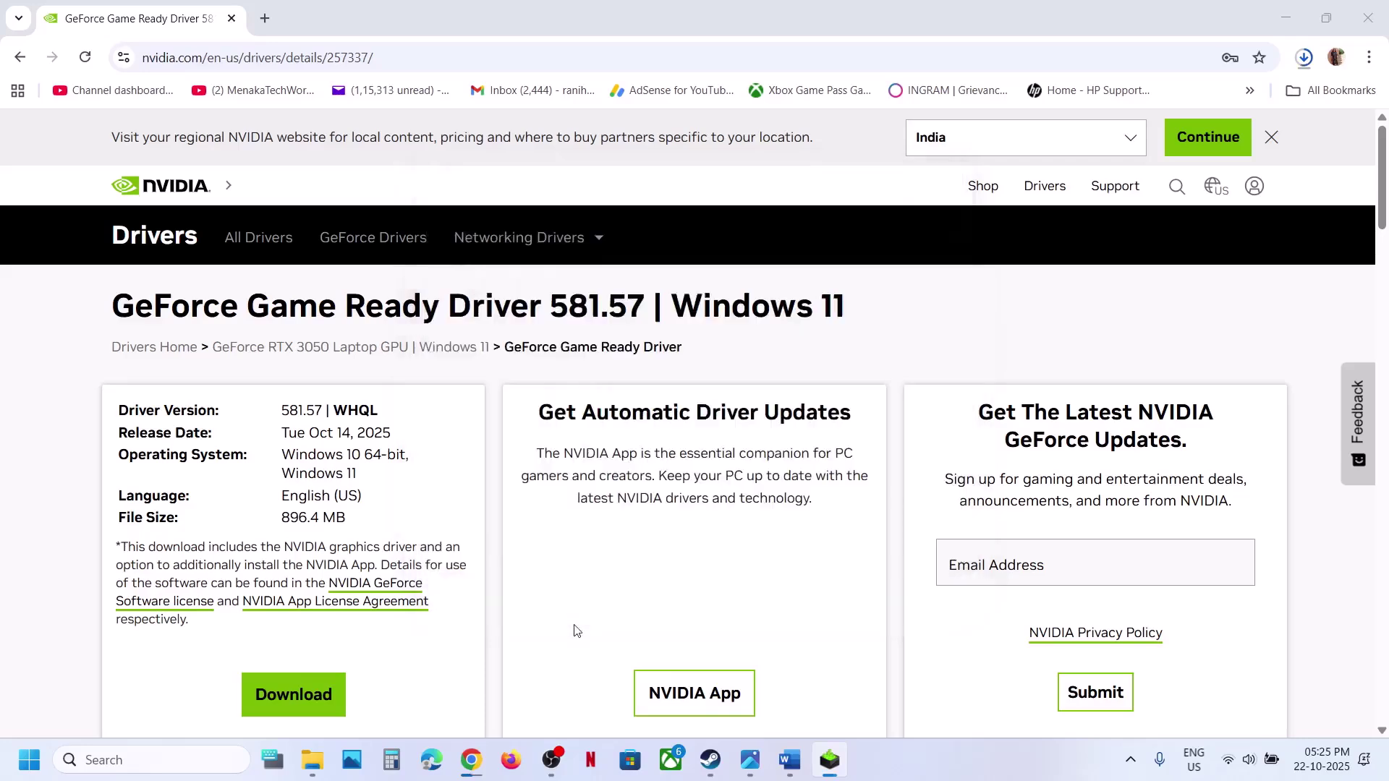
pyautogui.click(31, 760)
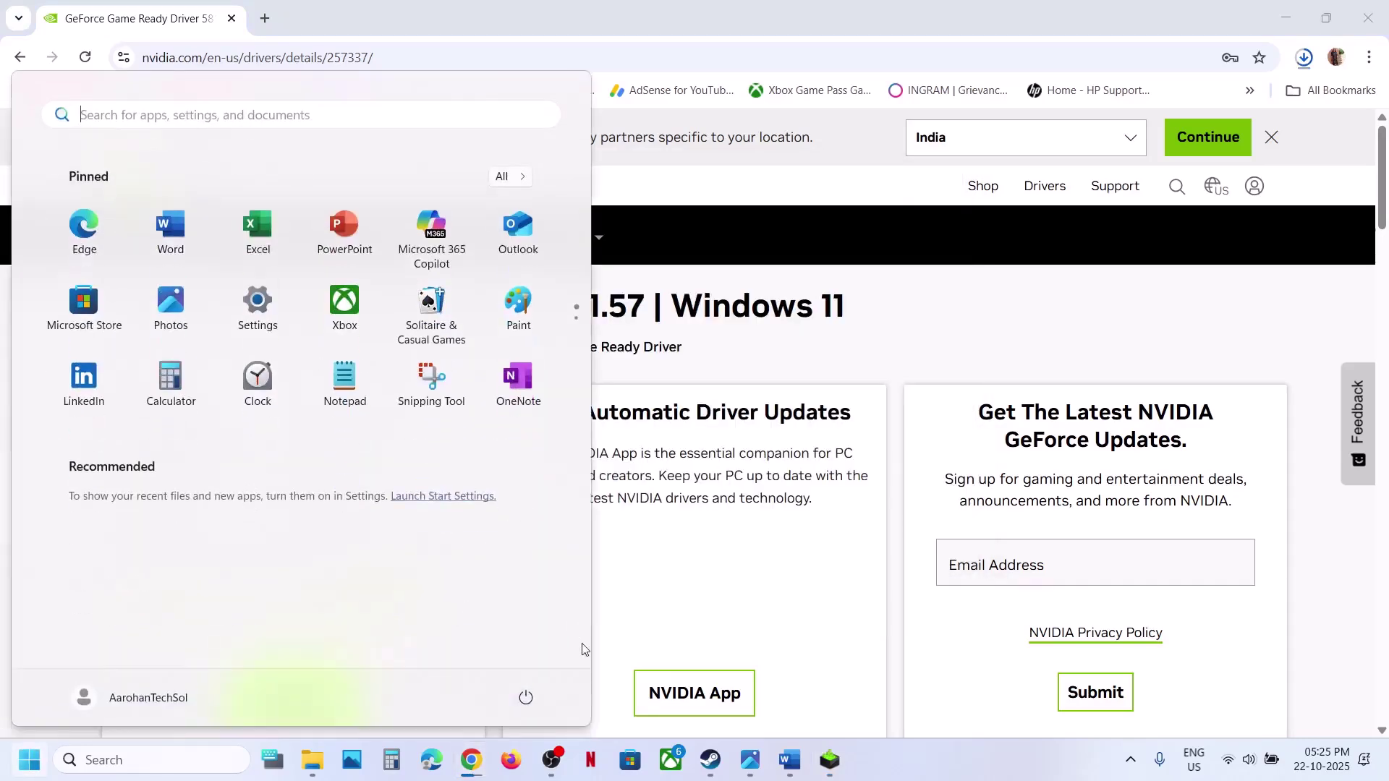
pyautogui.click(527, 697)
# Search 'Intel Driver & Support Assistant' from the guide in a new tab and run its scan.
pyautogui.click(789, 759)
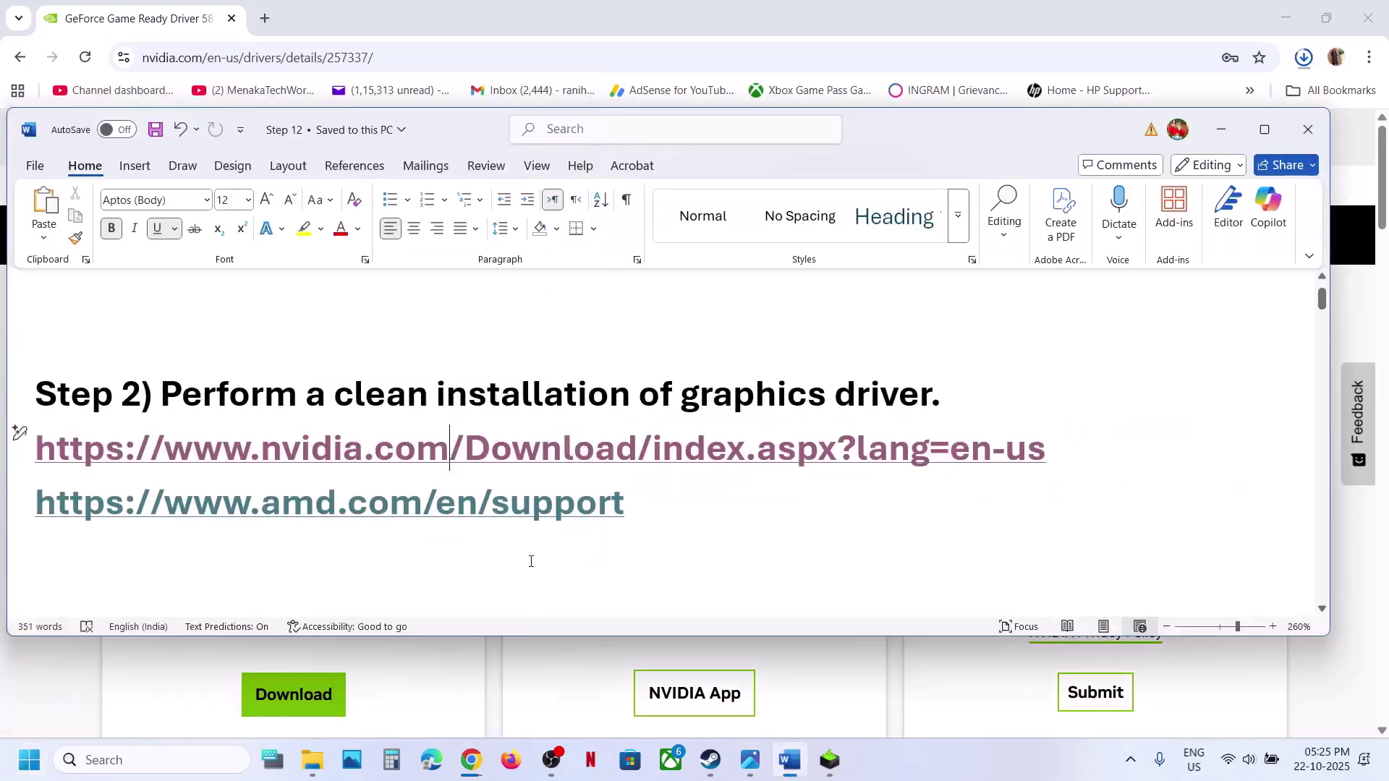
pyautogui.scroll(-3, 531, 561)
pyautogui.scroll(1, 531, 562)
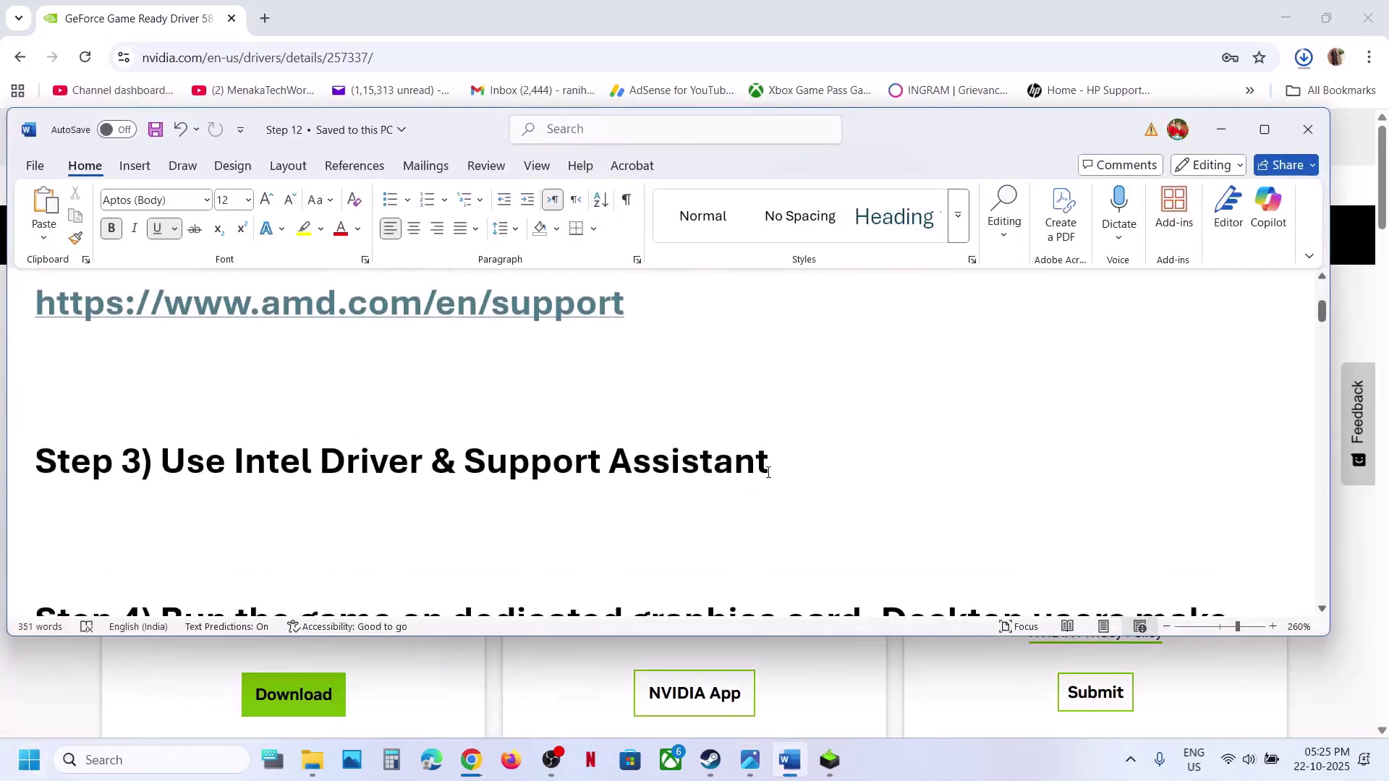
pyautogui.keyDown('shift'); pyautogui.click(233, 463); pyautogui.keyUp('shift')
pyautogui.hotkey('ctrl', 'c')
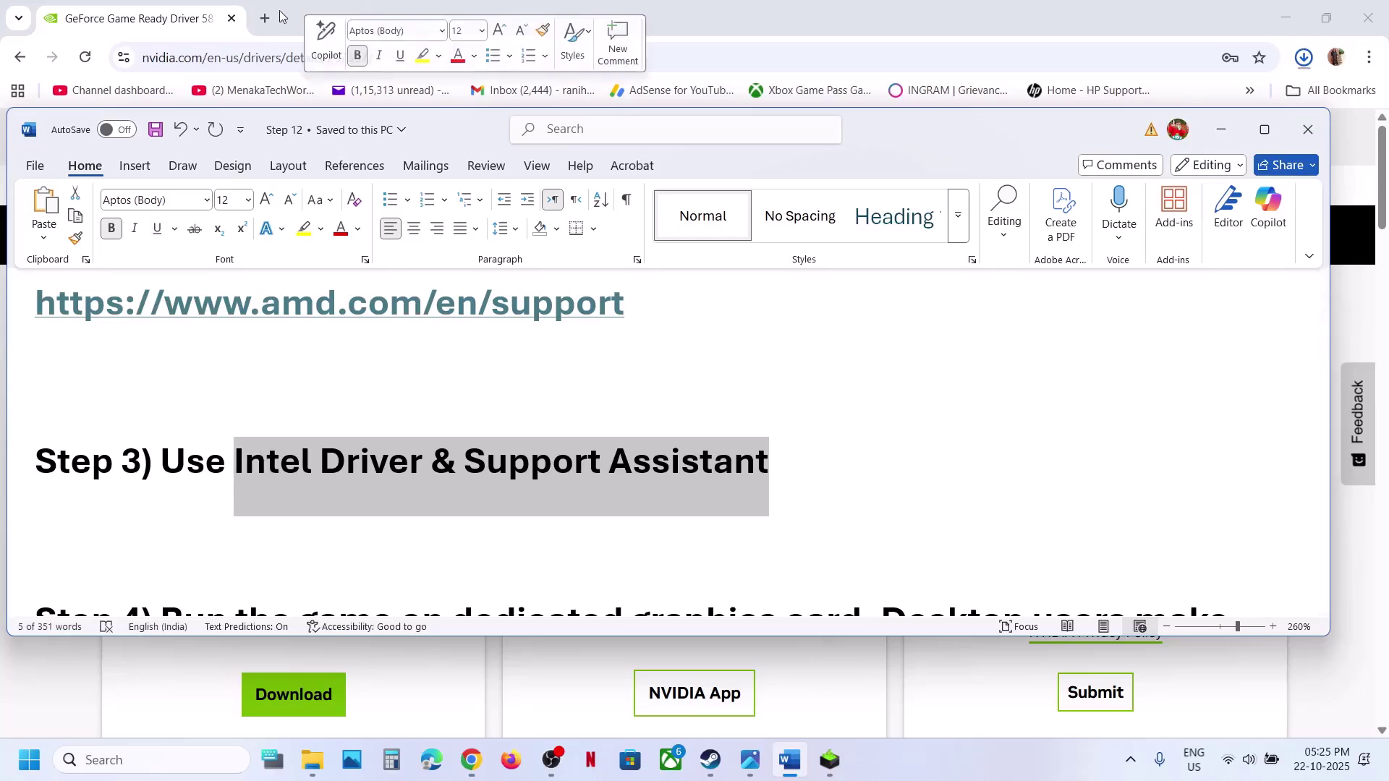
pyautogui.click(275, 16)
pyautogui.click(265, 18)
pyautogui.hotkey('ctrl', 'v')
pyautogui.press('Return')
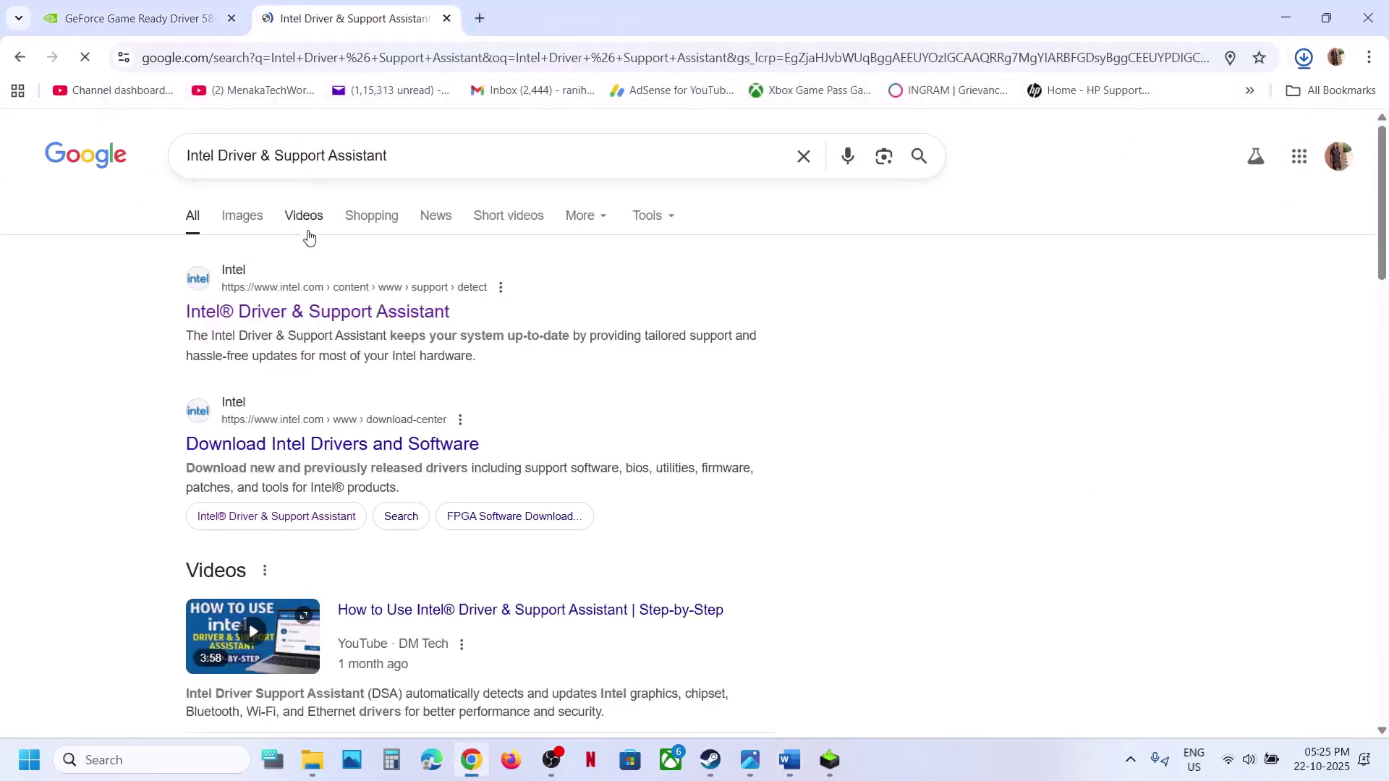
pyautogui.click(288, 312)
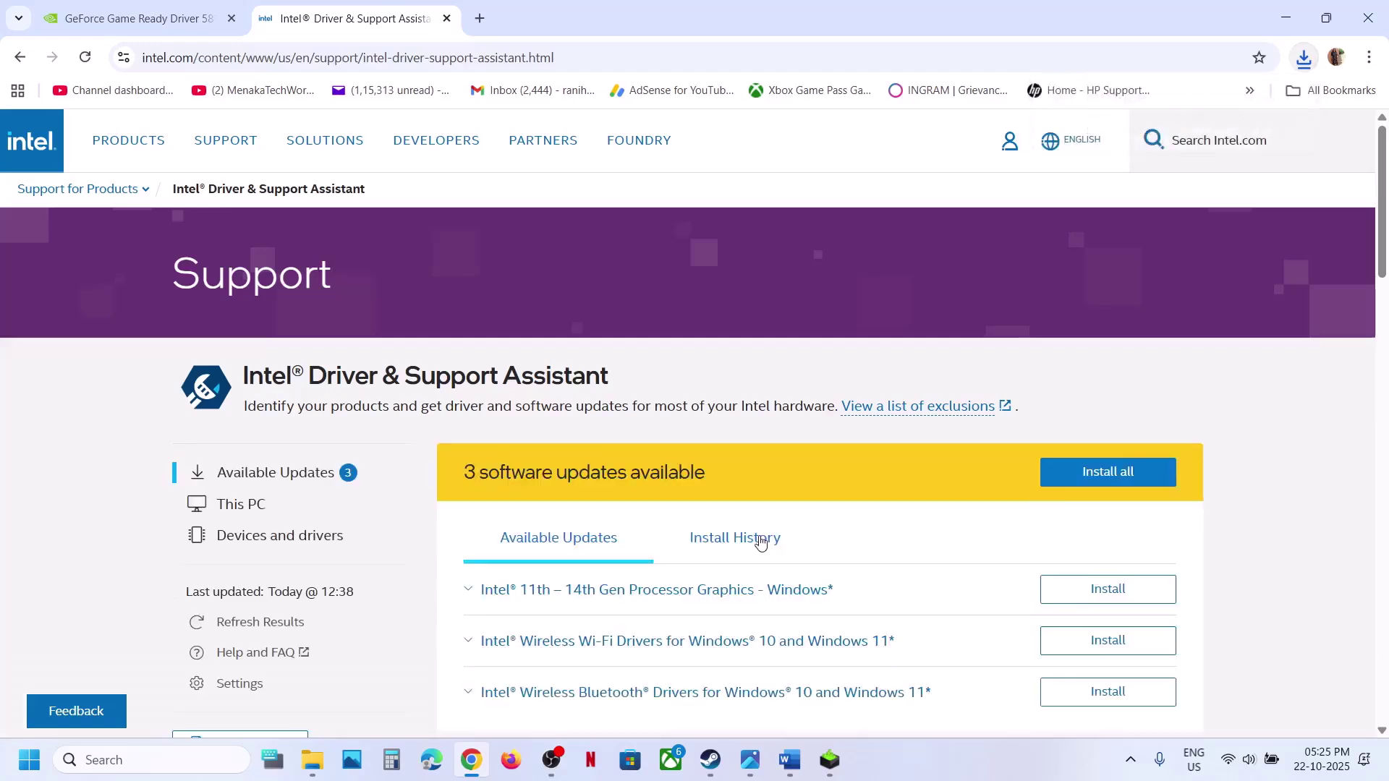
pyautogui.scroll(-2, 1138, 403)
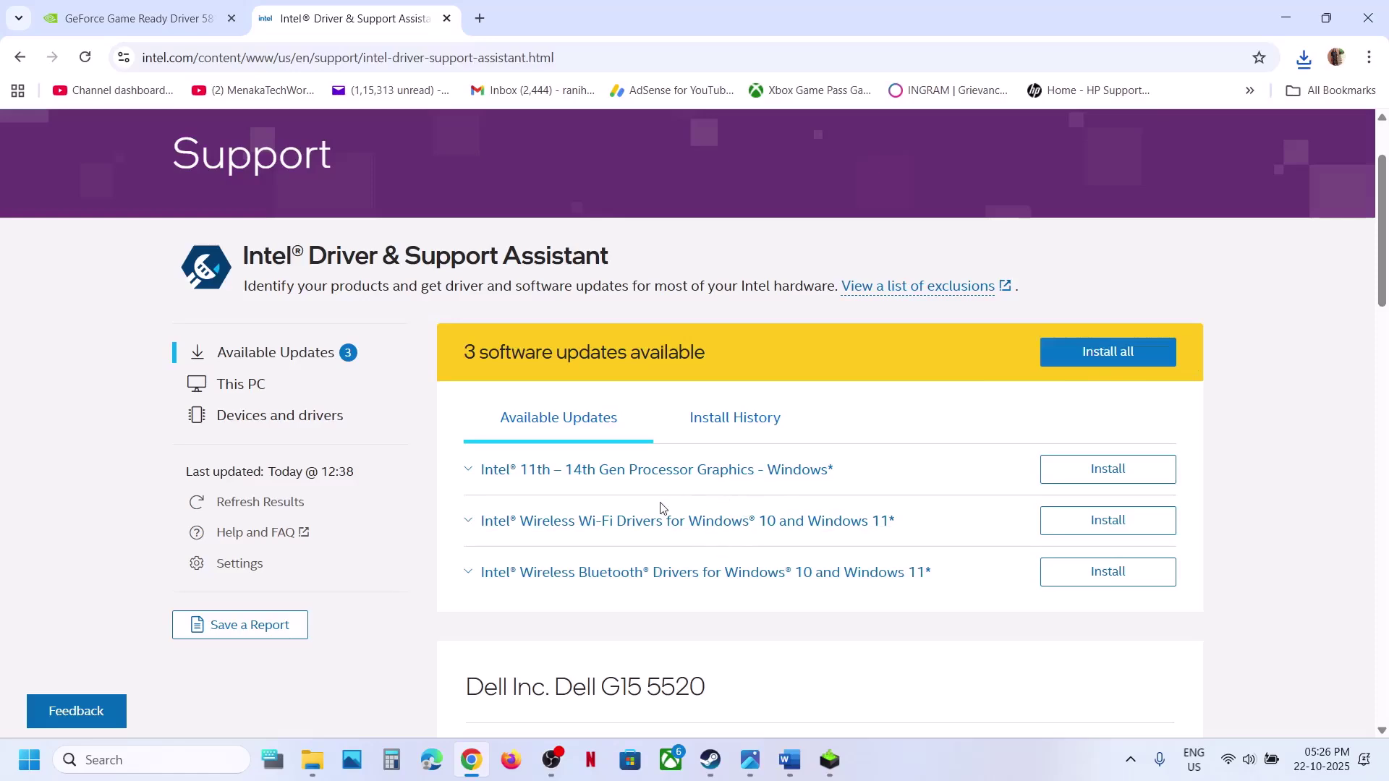
pyautogui.press('super')
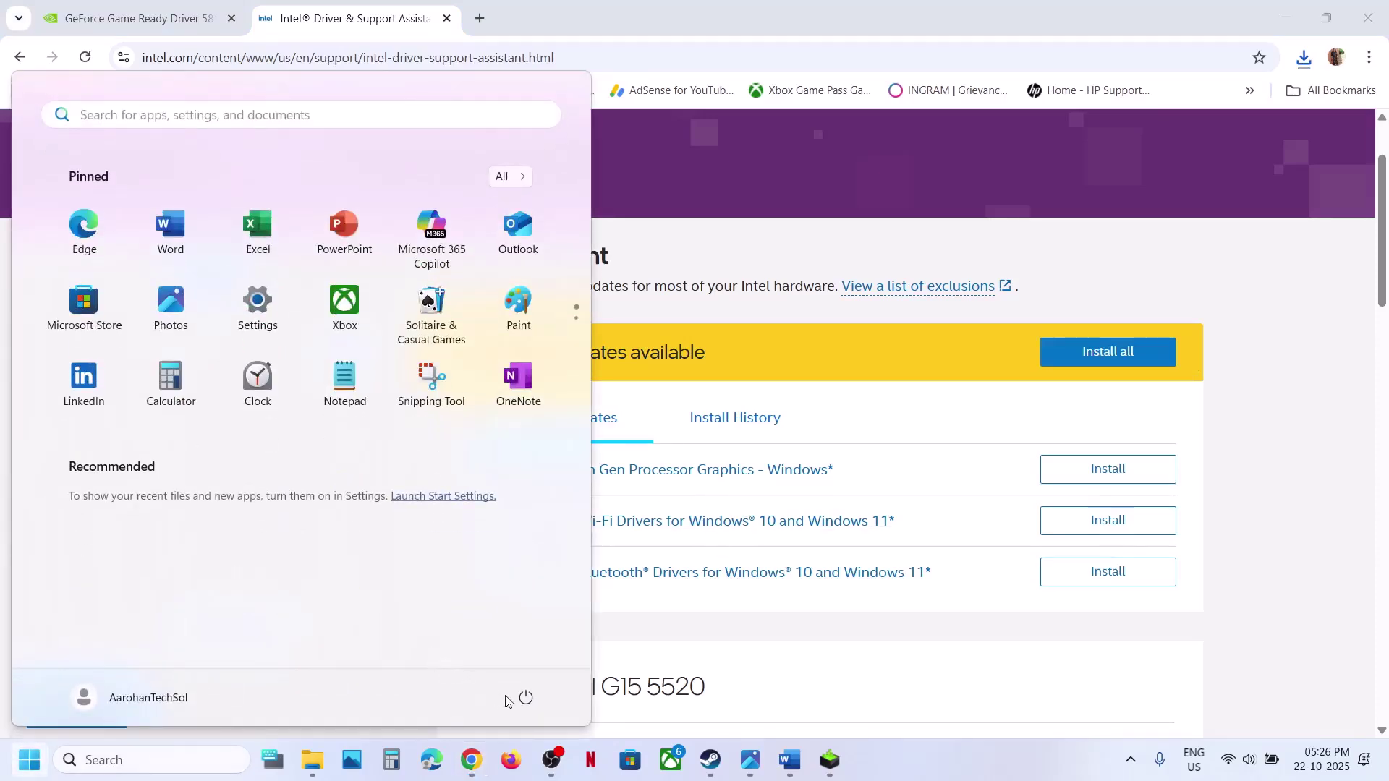
# Copy 'graphics' from the guide's Step 4 and open the Windows Graphics settings page.
pyautogui.click(526, 697)
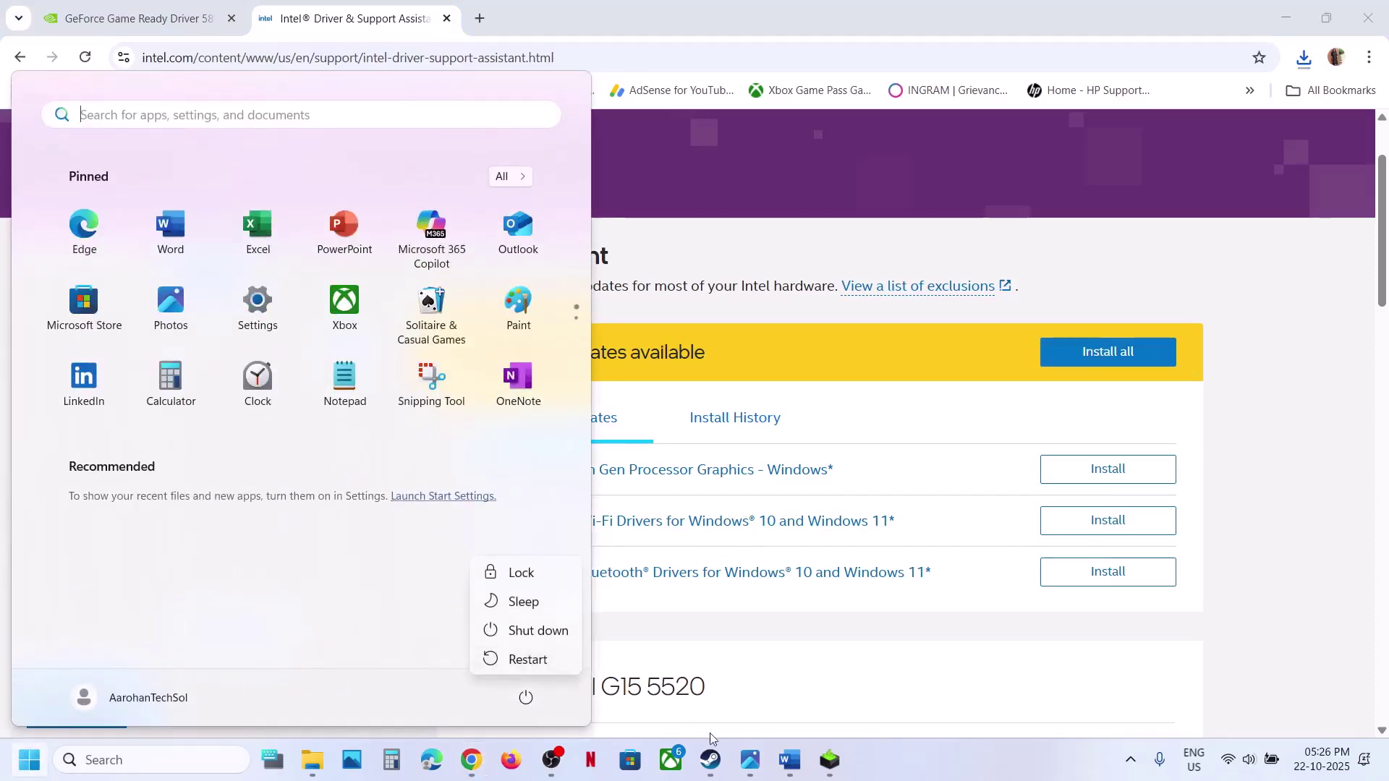
pyautogui.click(789, 759)
pyautogui.scroll(-2, 559, 469)
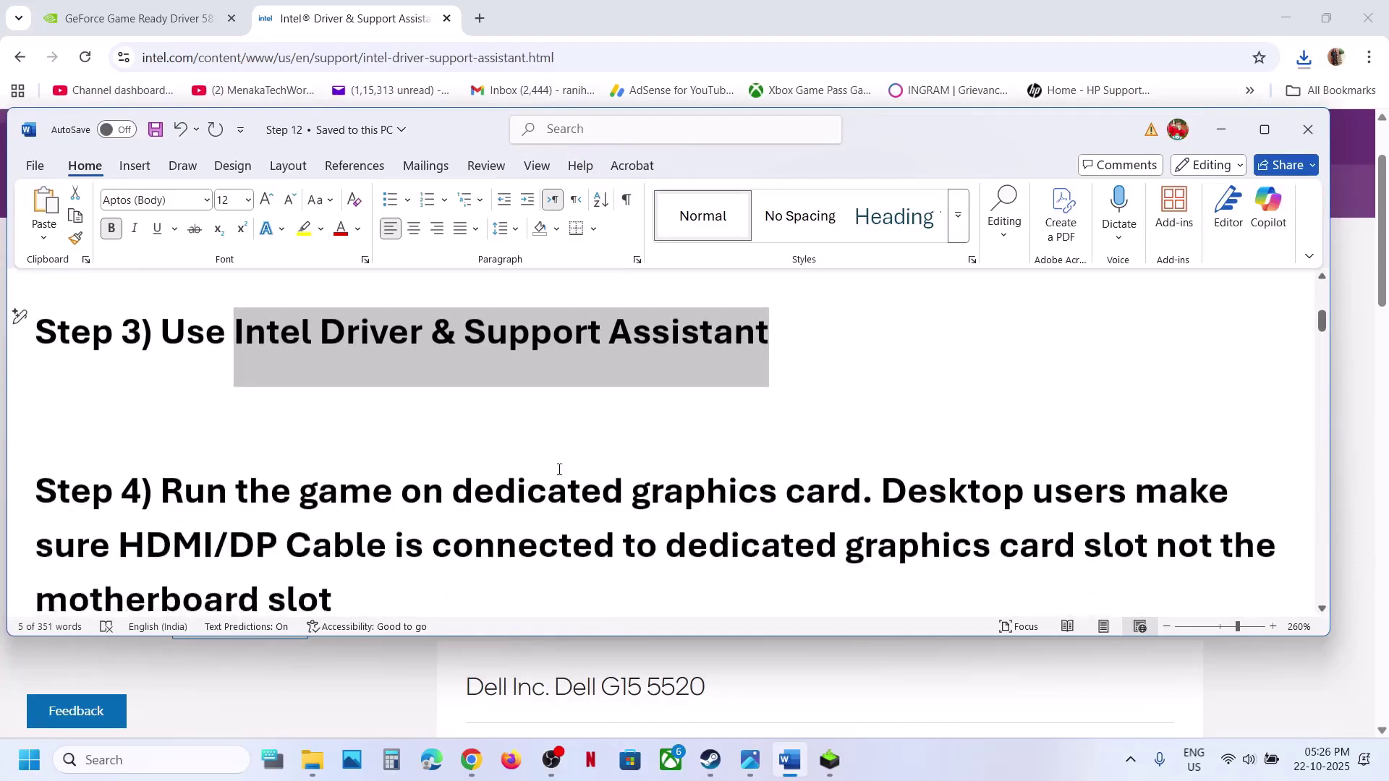
pyautogui.scroll(-1, 559, 469)
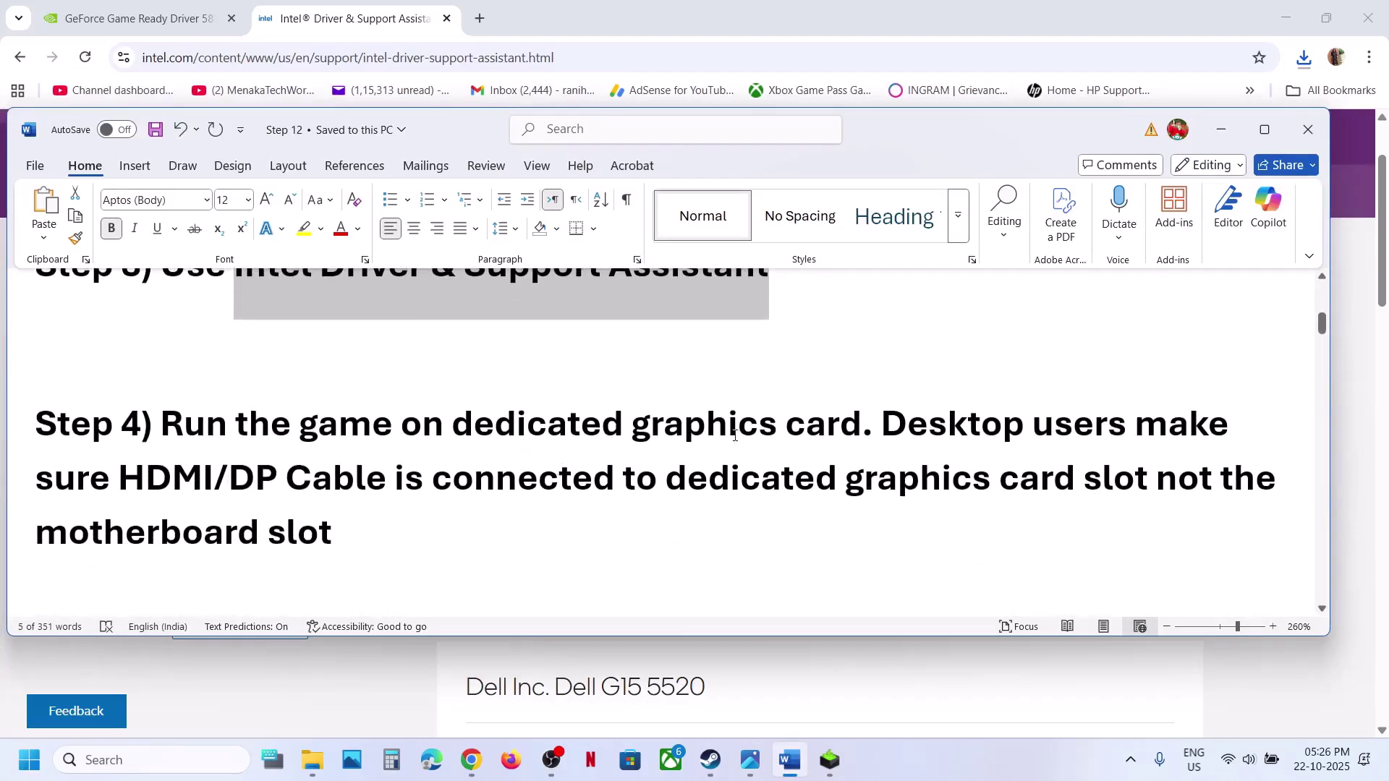
pyautogui.doubleClick(732, 433)
pyautogui.hotkey('ctrl', 'c')
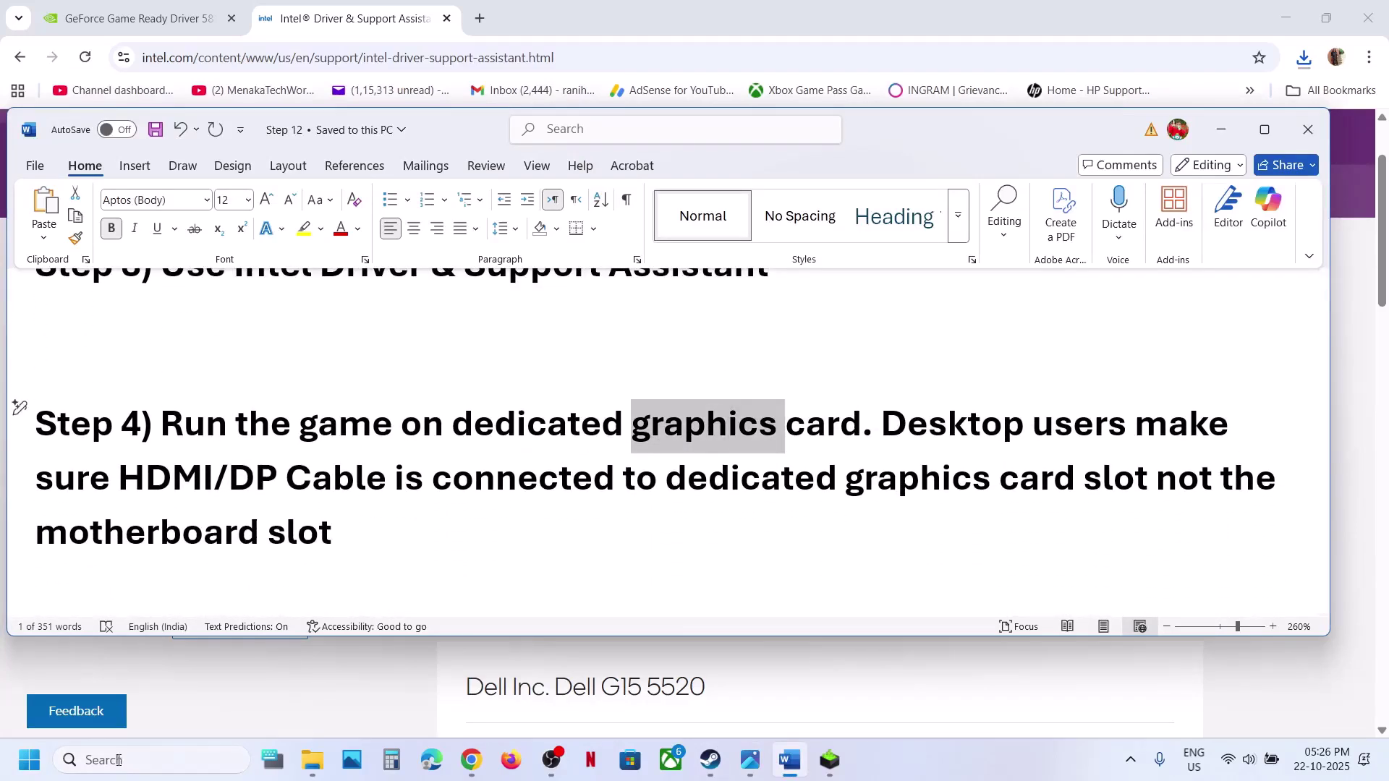
pyautogui.click(118, 760)
pyautogui.hotkey('ctrl', 'v')
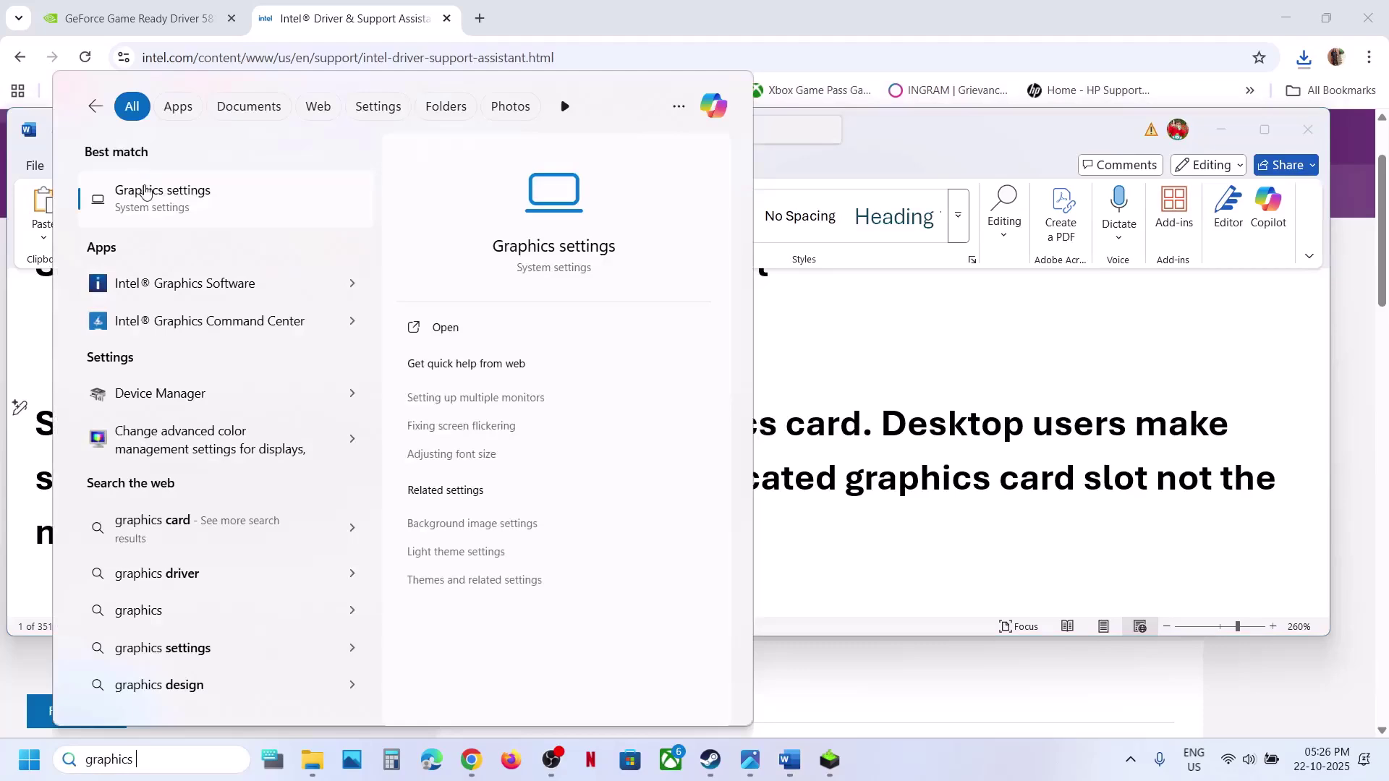
pyautogui.click(145, 191)
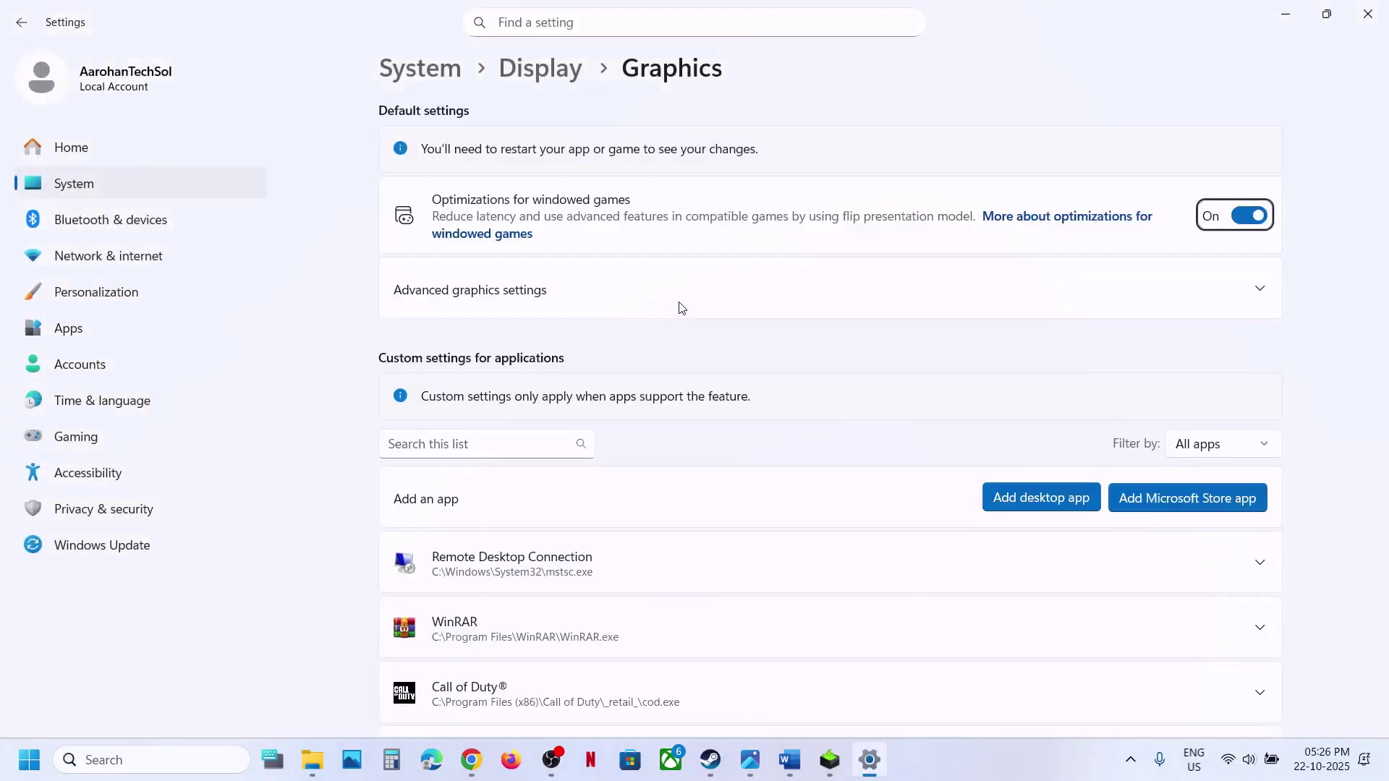
# Add JWE3.exe from Steam's common Jurassic World Evolution 3 folder to the custom graphics app list.
pyautogui.click(1010, 498)
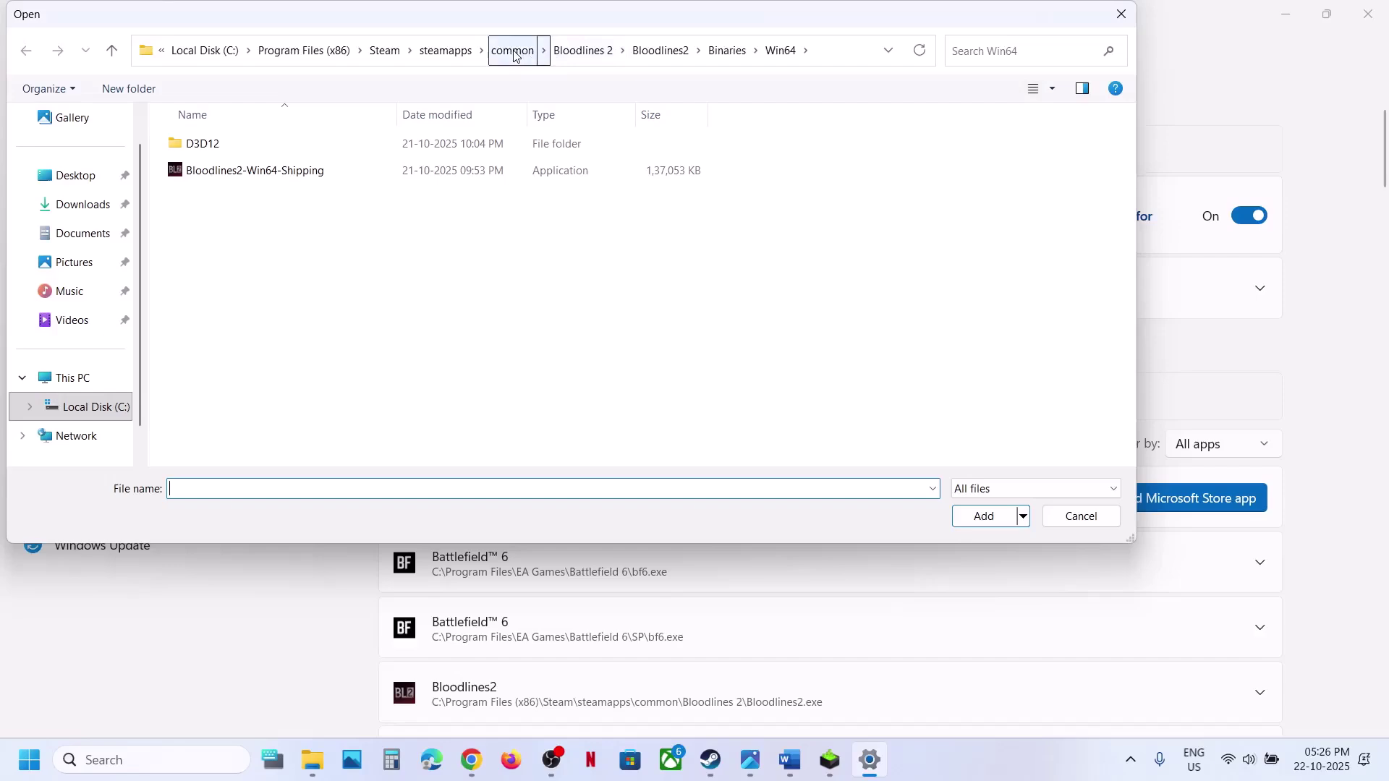
pyautogui.click(516, 51)
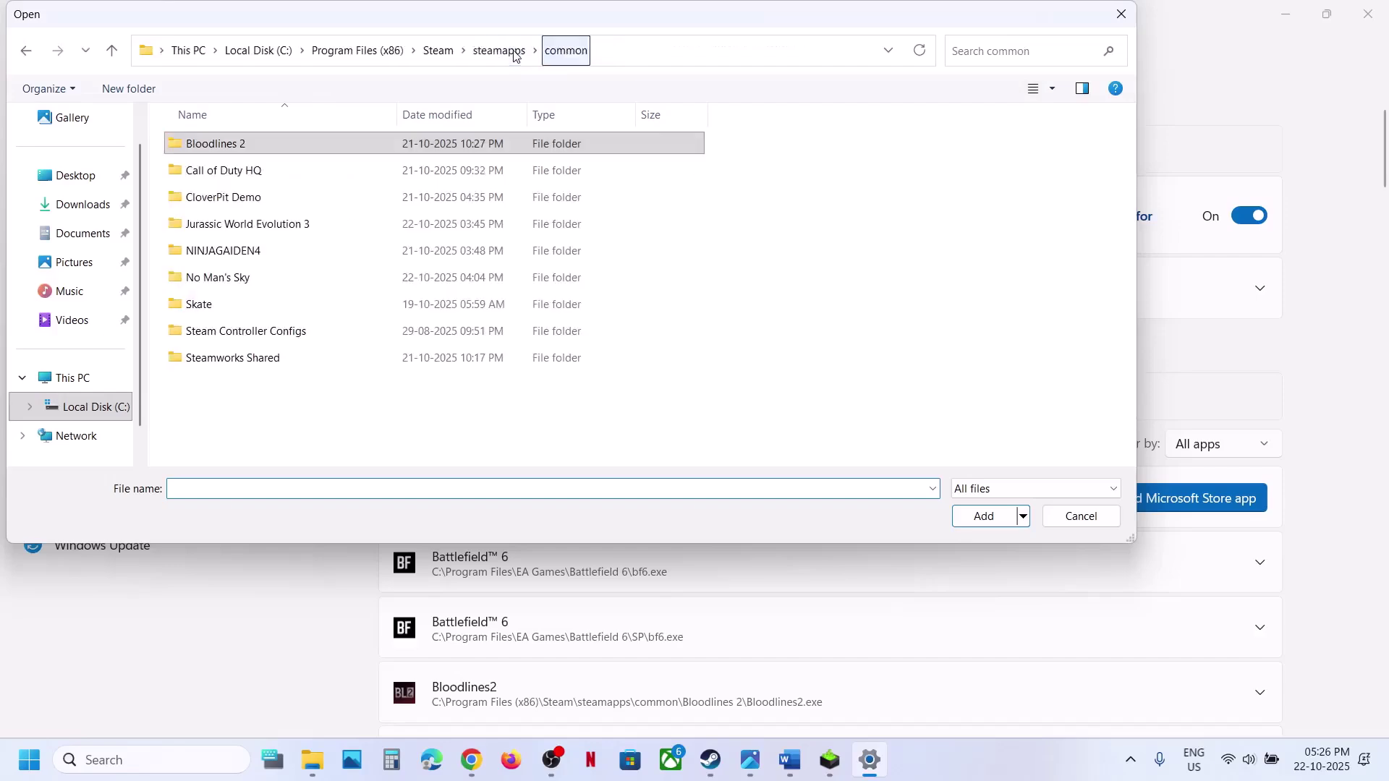
pyautogui.doubleClick(256, 224)
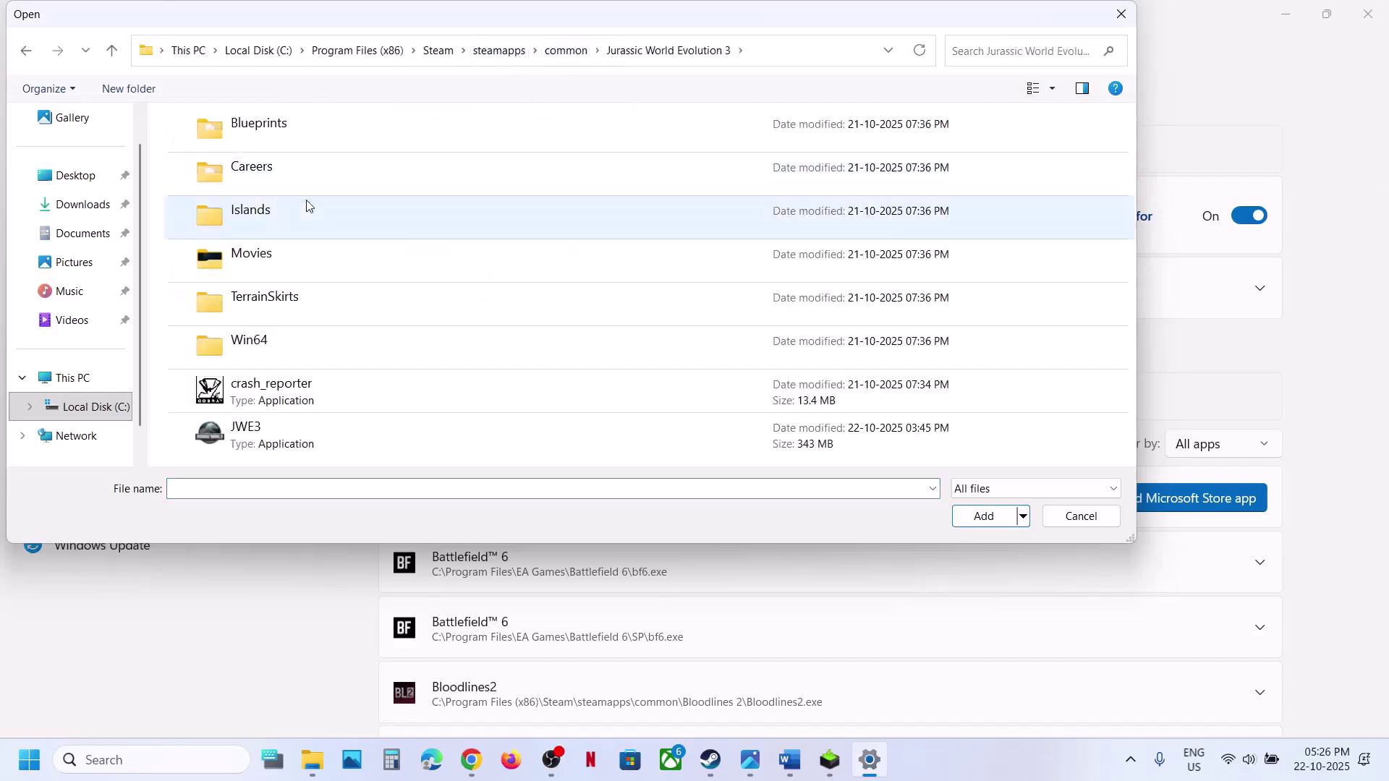
pyautogui.click(291, 438)
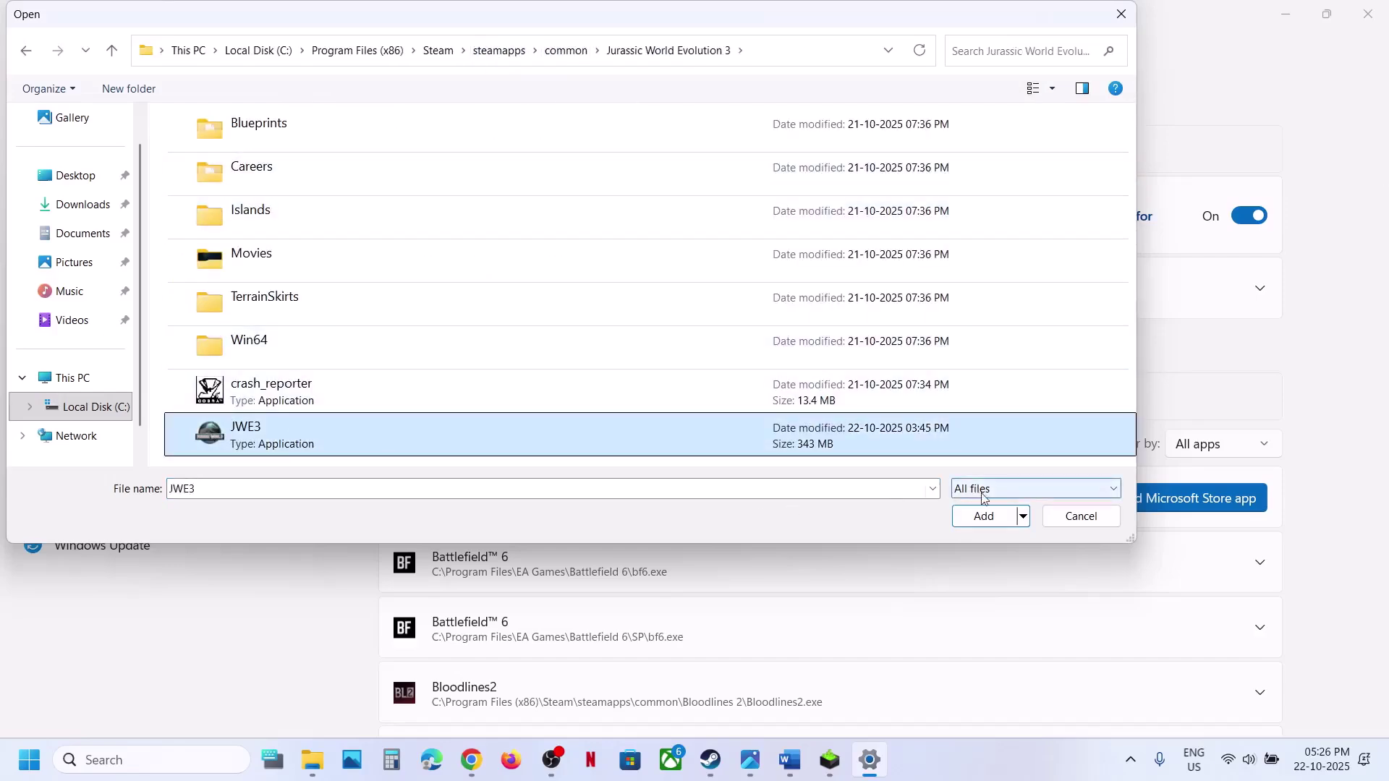
pyautogui.click(966, 515)
# Set Jurassic World Evolution 3's GPU preference to High Performance on the NVIDIA GPU.
pyautogui.scroll(-4, 723, 562)
pyautogui.scroll(-10, 727, 563)
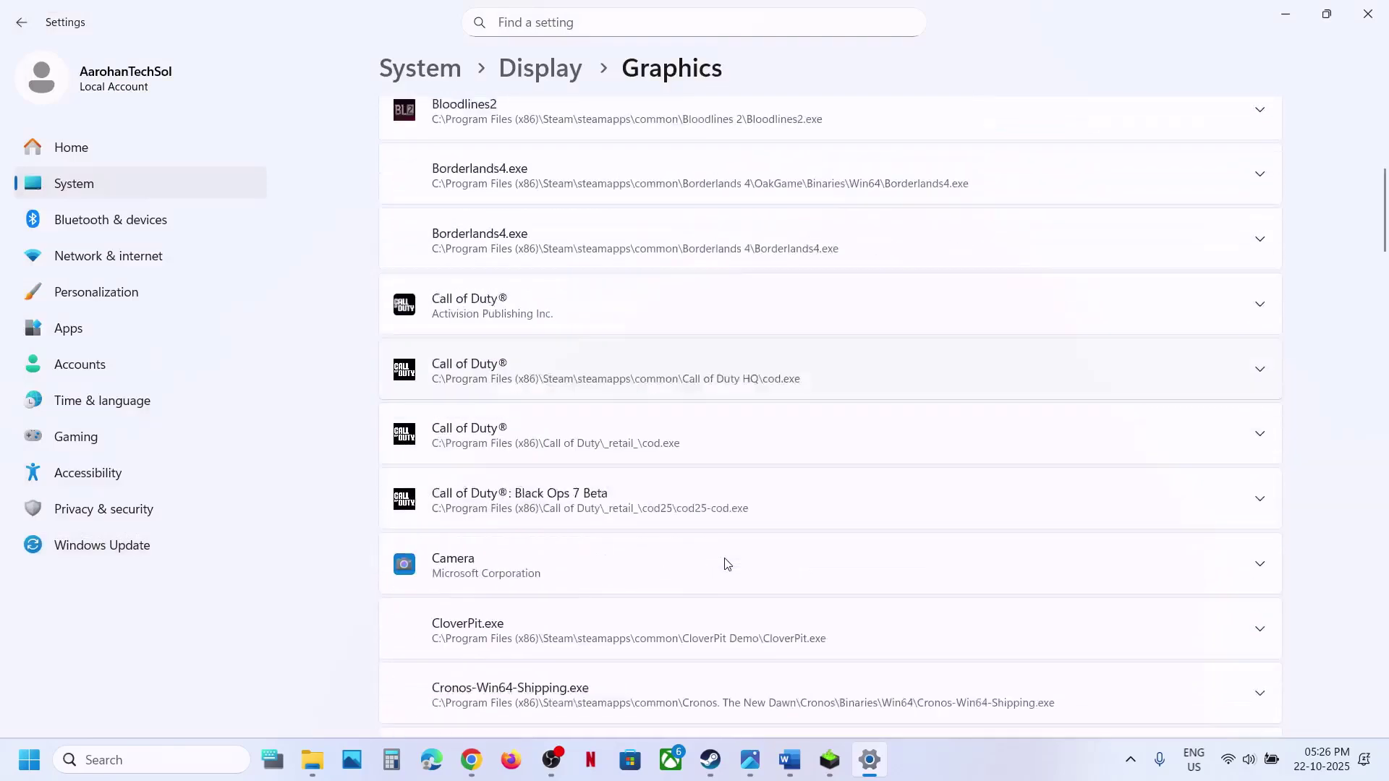
pyautogui.scroll(-7, 725, 563)
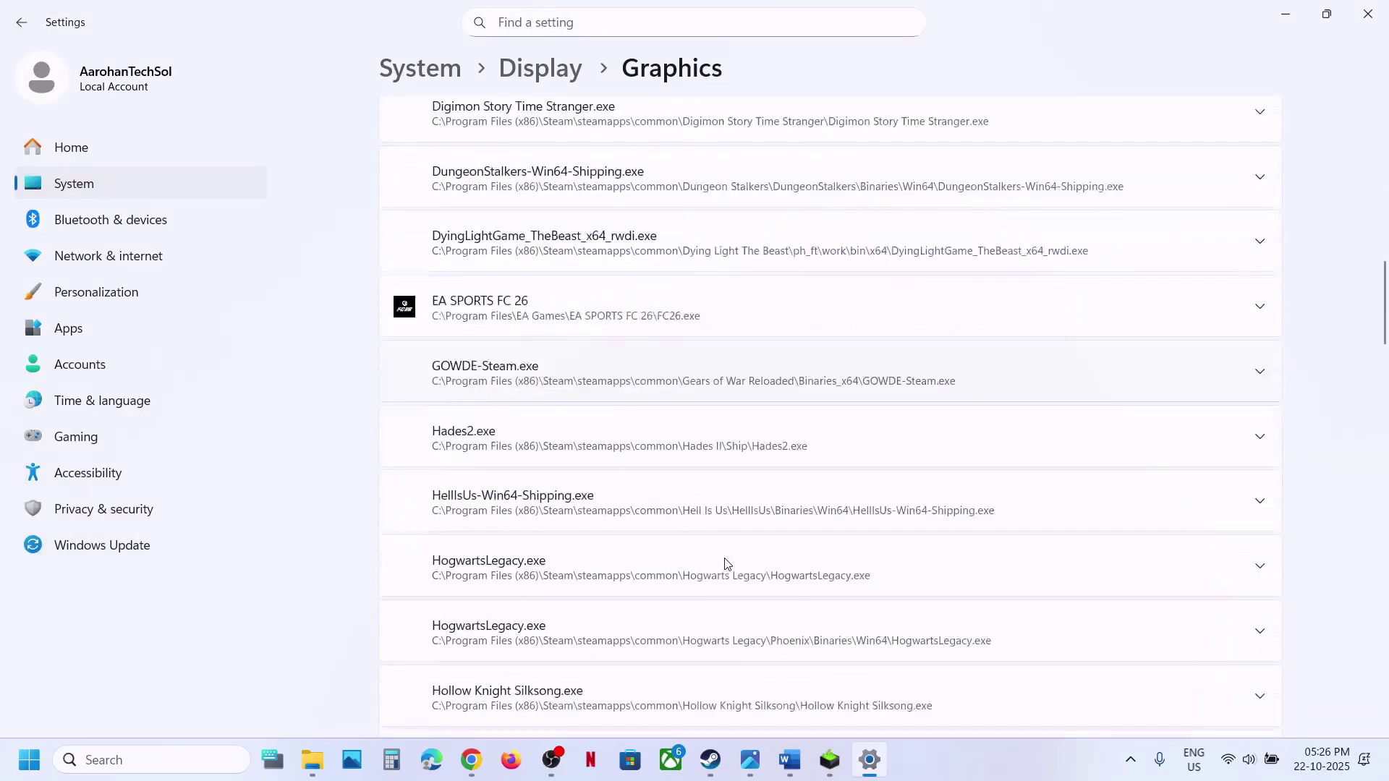
pyautogui.click(645, 403)
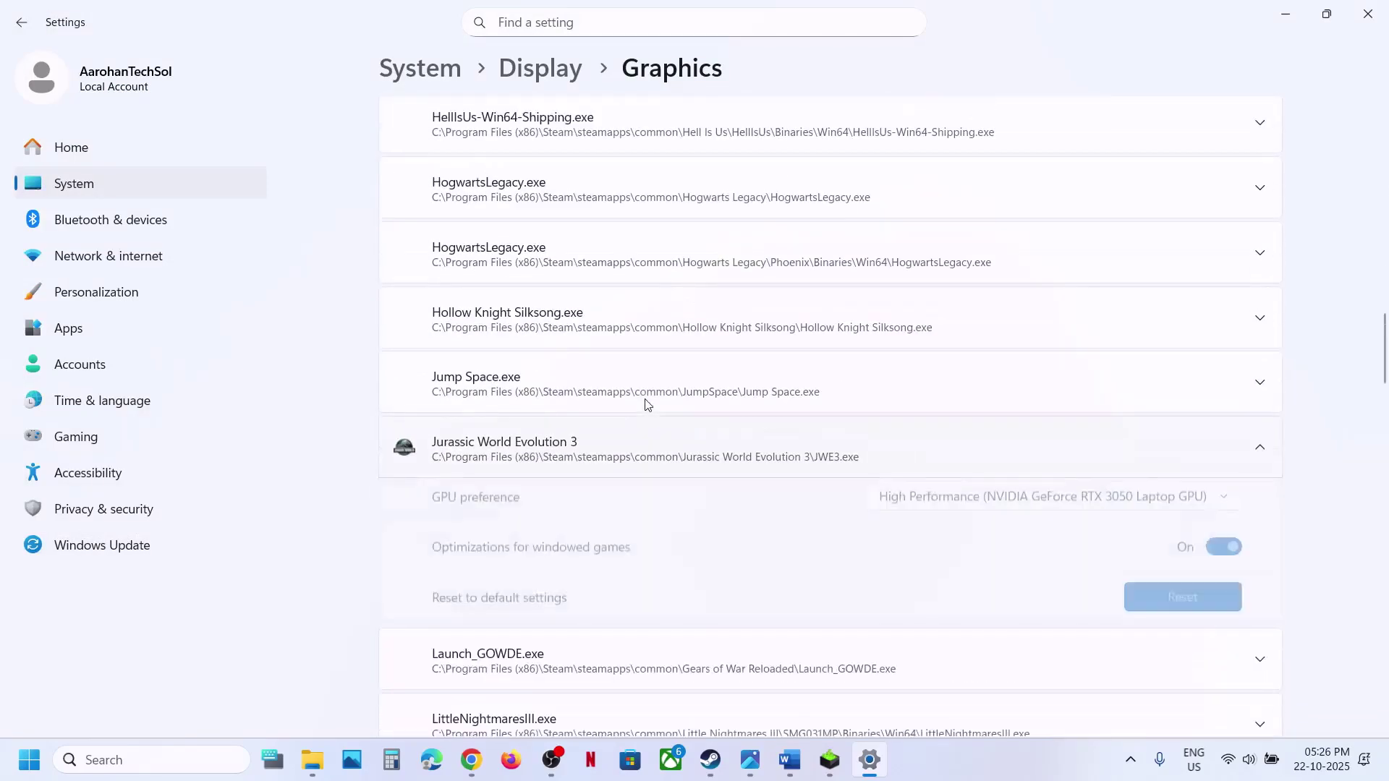
pyautogui.click(1140, 512)
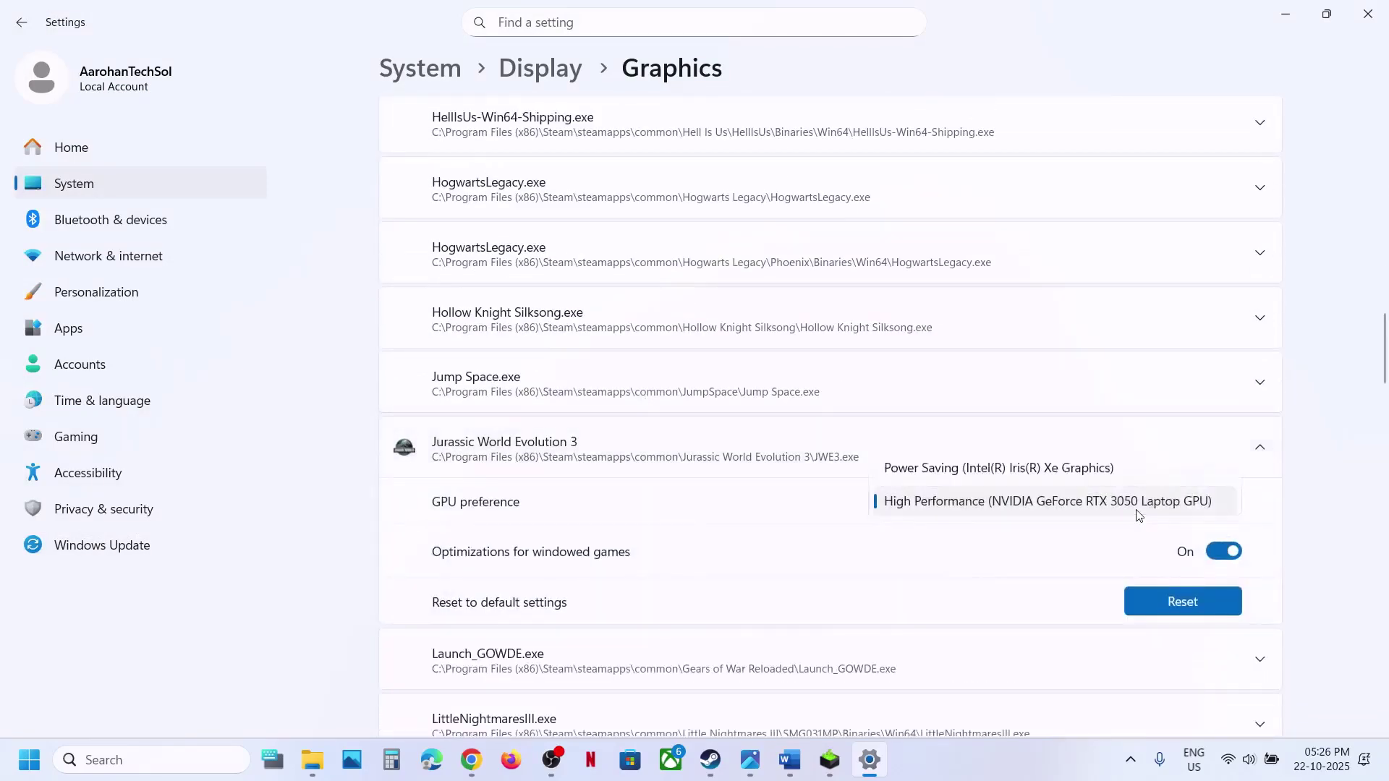
pyautogui.click(1067, 501)
# Close Settings, read Step 4's cable advice and Step 5's launch options, then return to Steam.
pyautogui.click(1369, 15)
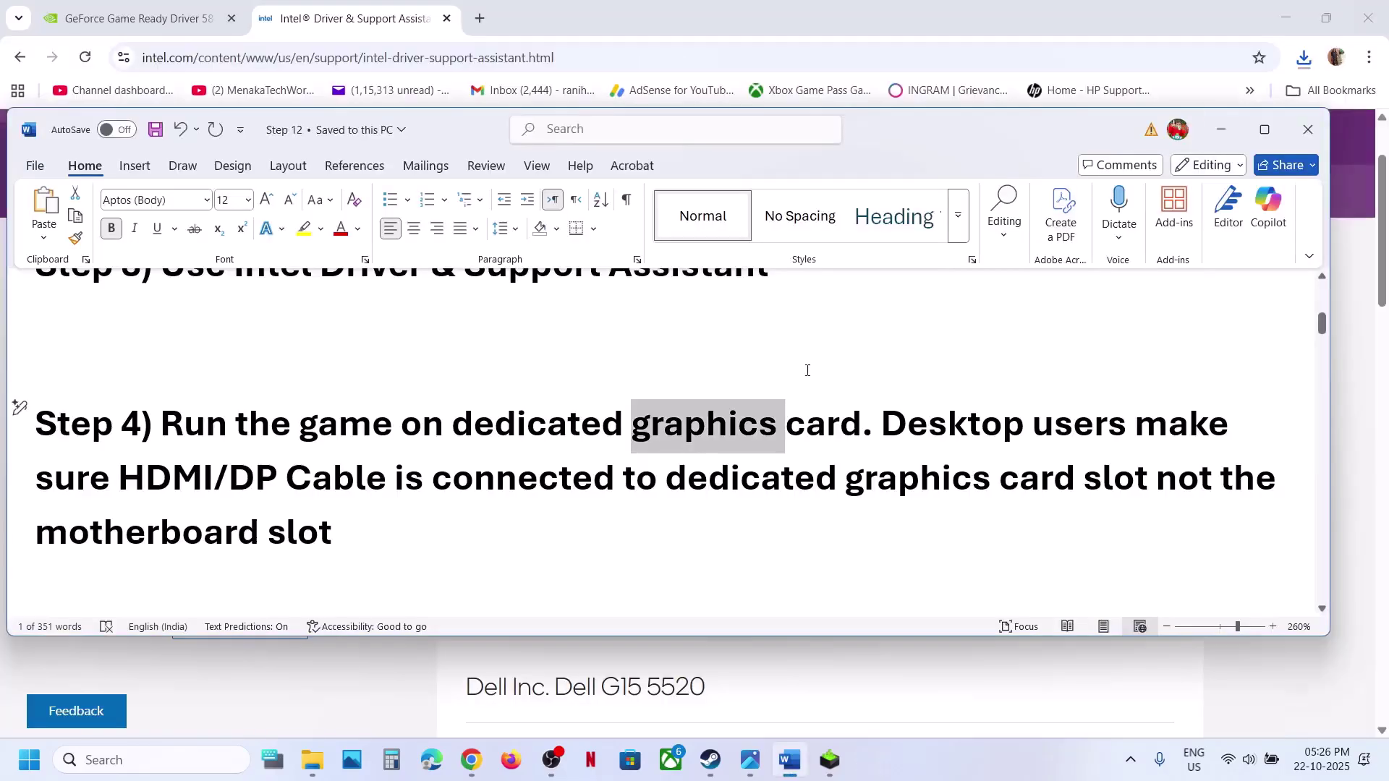
pyautogui.moveTo(884, 426); pyautogui.dragTo(333, 534)
pyautogui.click(333, 533)
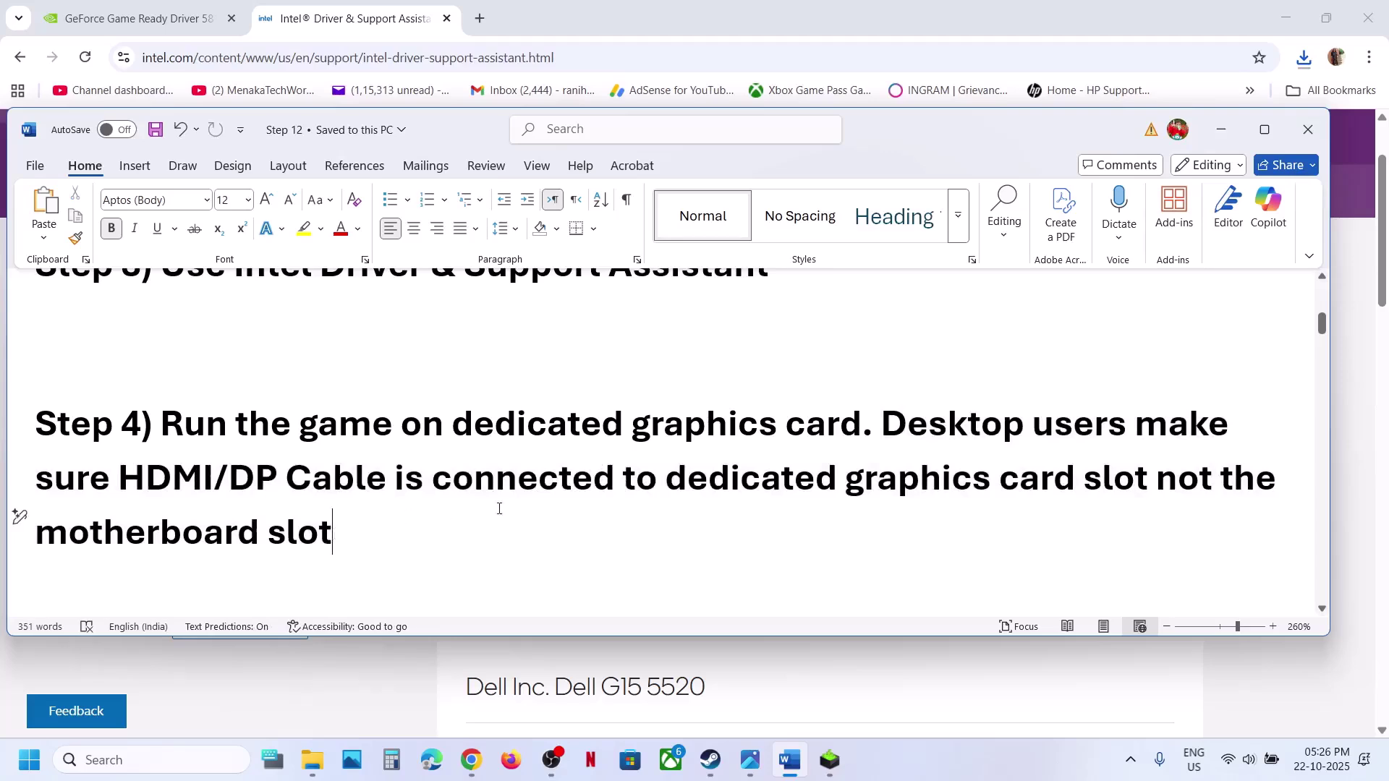
pyautogui.moveTo(446, 483); pyautogui.dragTo(844, 481)
pyautogui.scroll(-3, 349, 522)
pyautogui.scroll(-4, 350, 522)
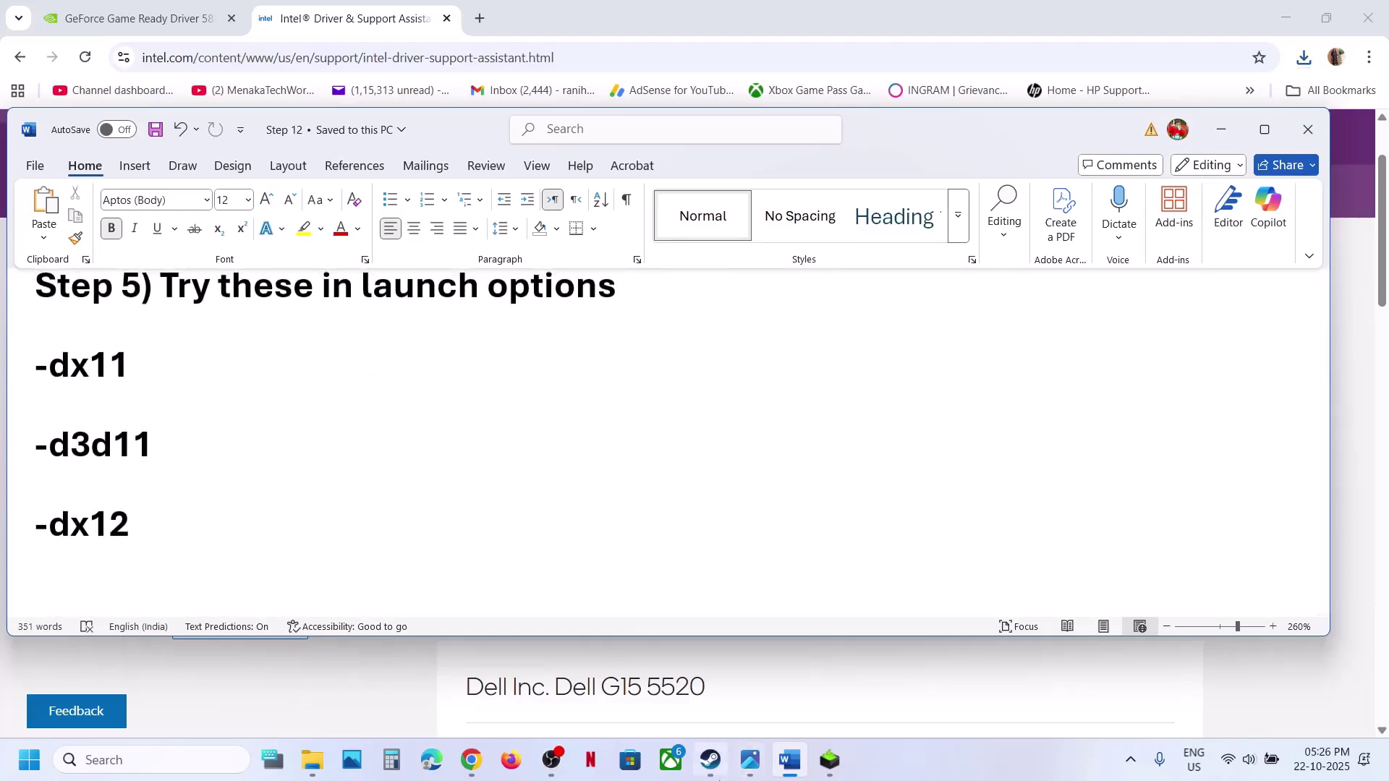
pyautogui.click(709, 760)
# In Jurassic World Evolution 3's properties, replace the -dx12 launch option with -d3d11.
pyautogui.rightClick(120, 448)
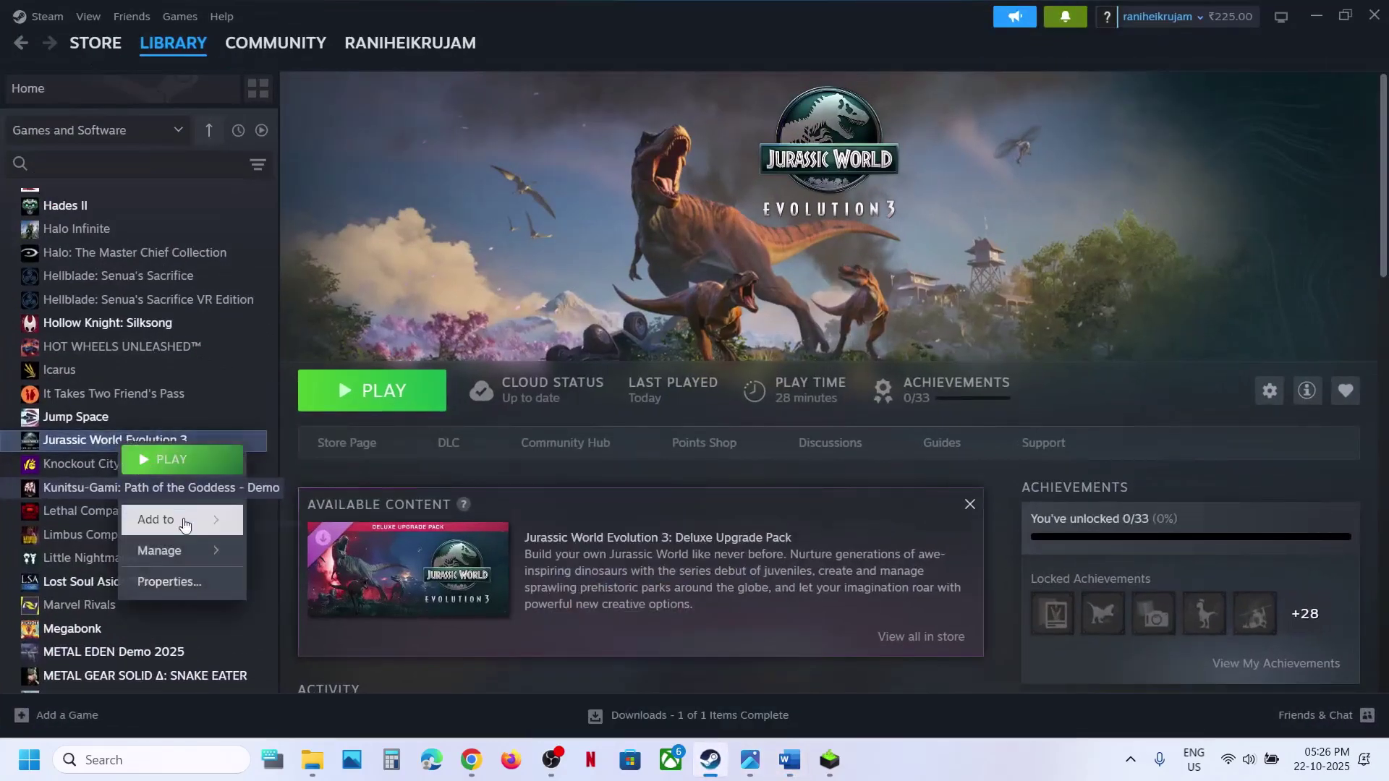
pyautogui.click(169, 580)
pyautogui.click(559, 498)
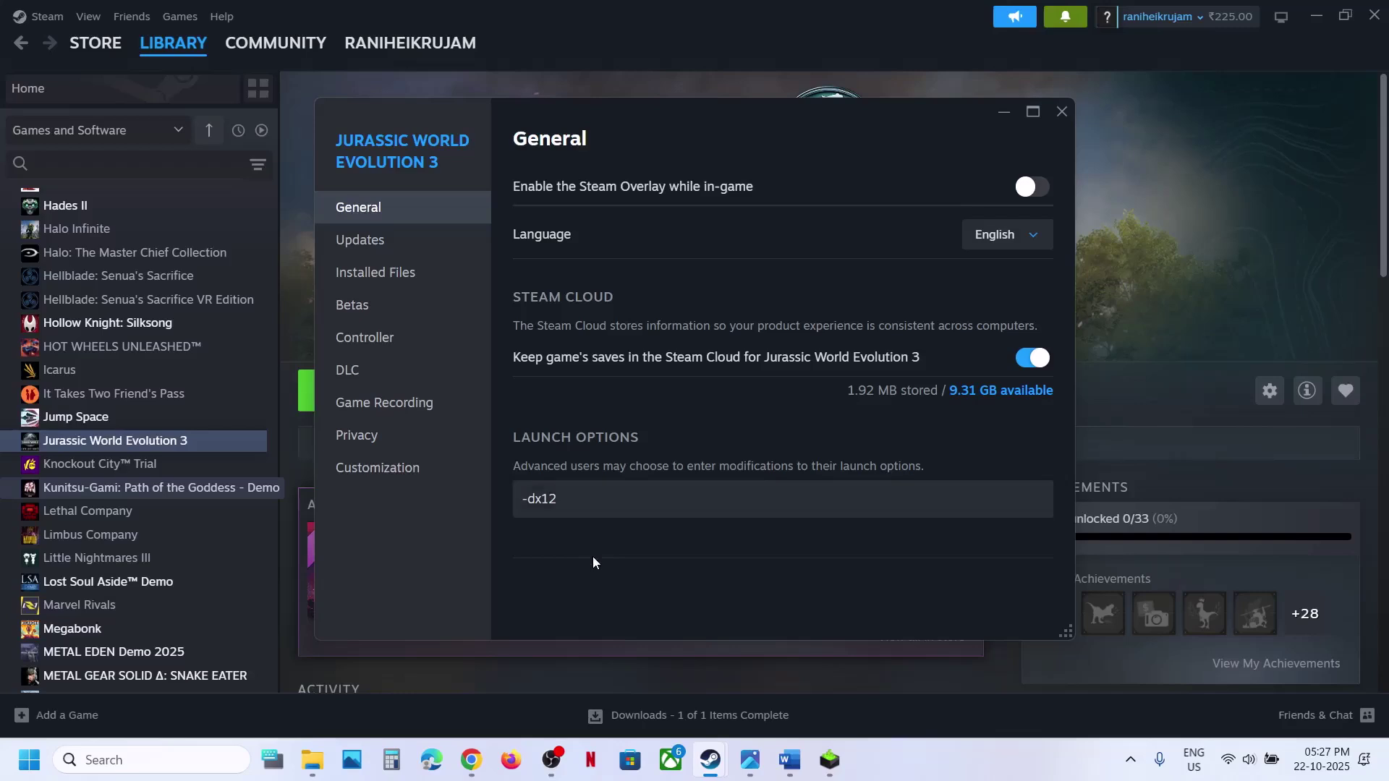
pyautogui.click(590, 499)
pyautogui.hotkey('ctrl', 'a')
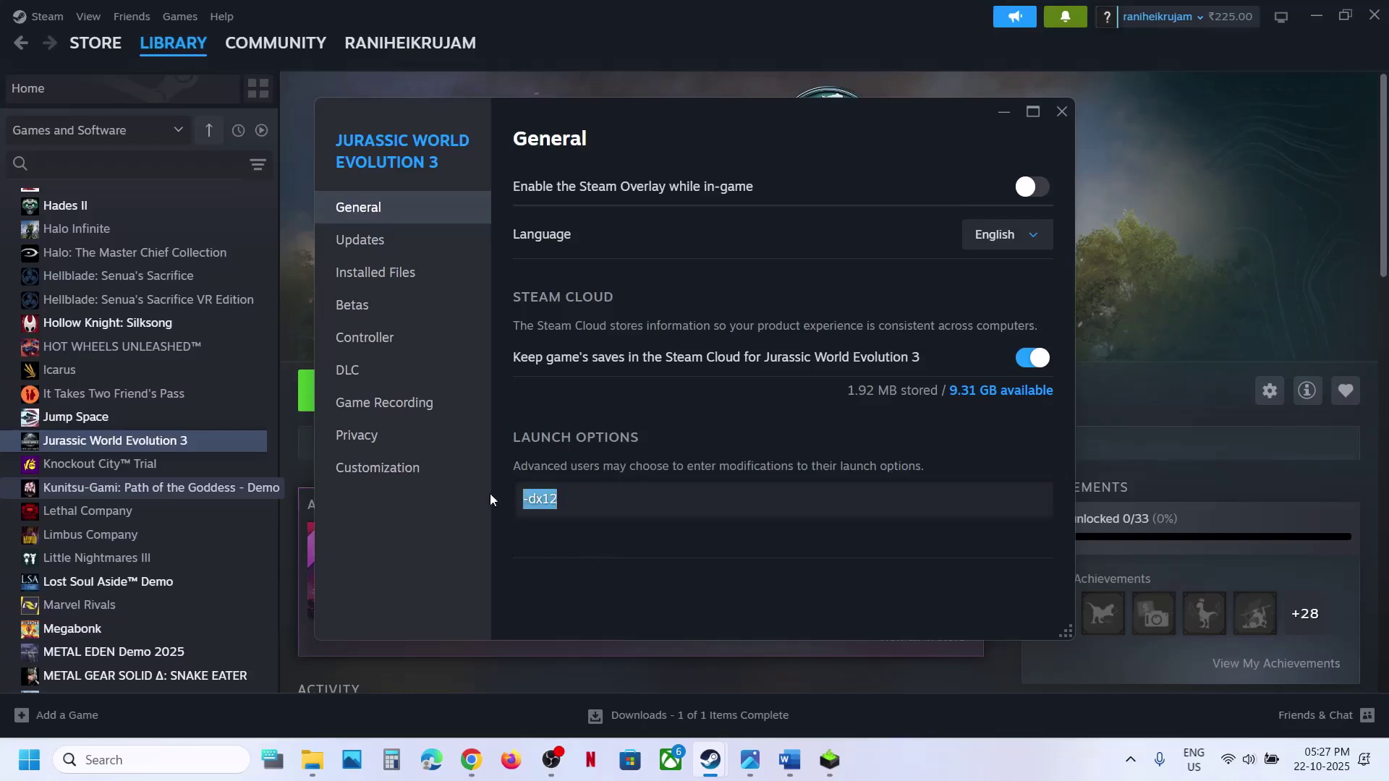
pyautogui.write('-d3d11')
pyautogui.click(706, 623)
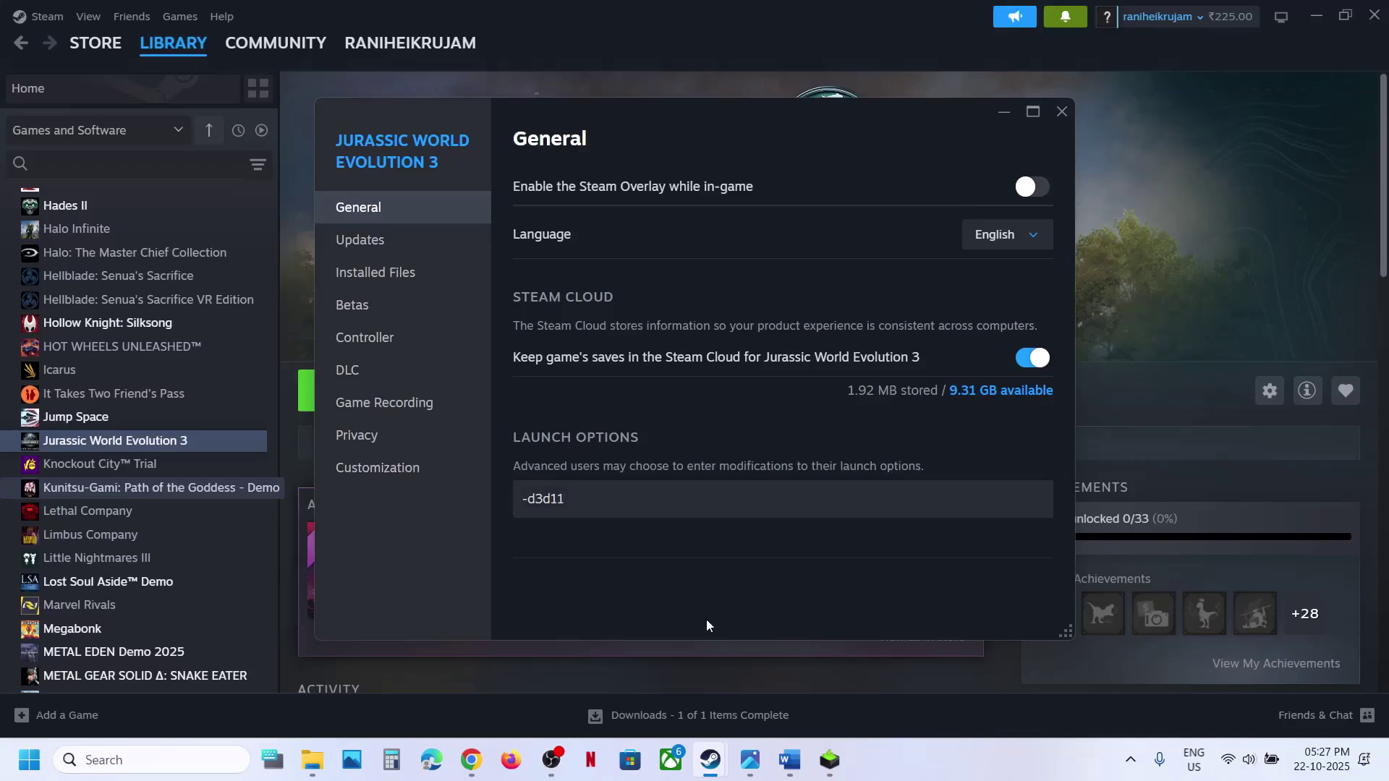
# Empty the launch options field, close the properties, and return to the guide.
pyautogui.click(571, 499)
pyautogui.hotkey('ctrl', 'a')
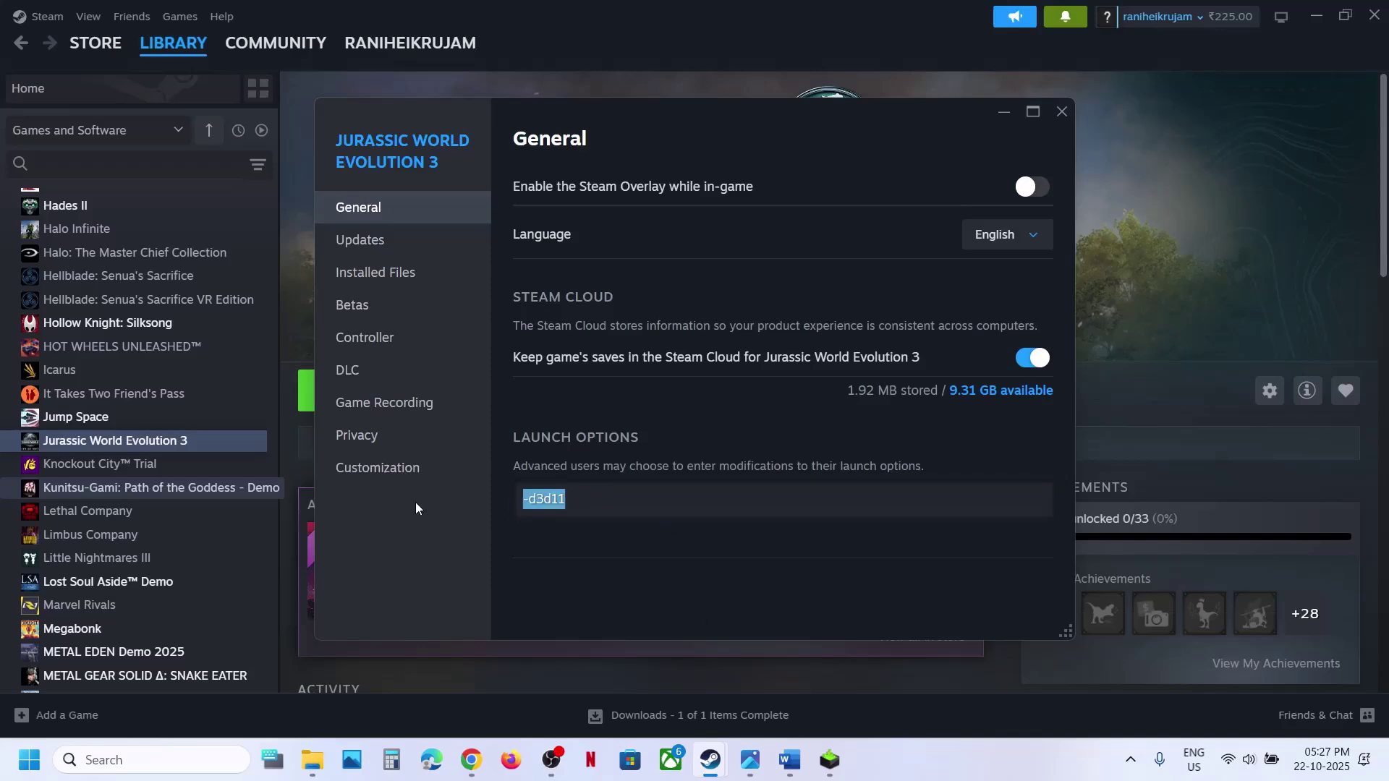
pyautogui.press('BackSpace')
pyautogui.click(1061, 111)
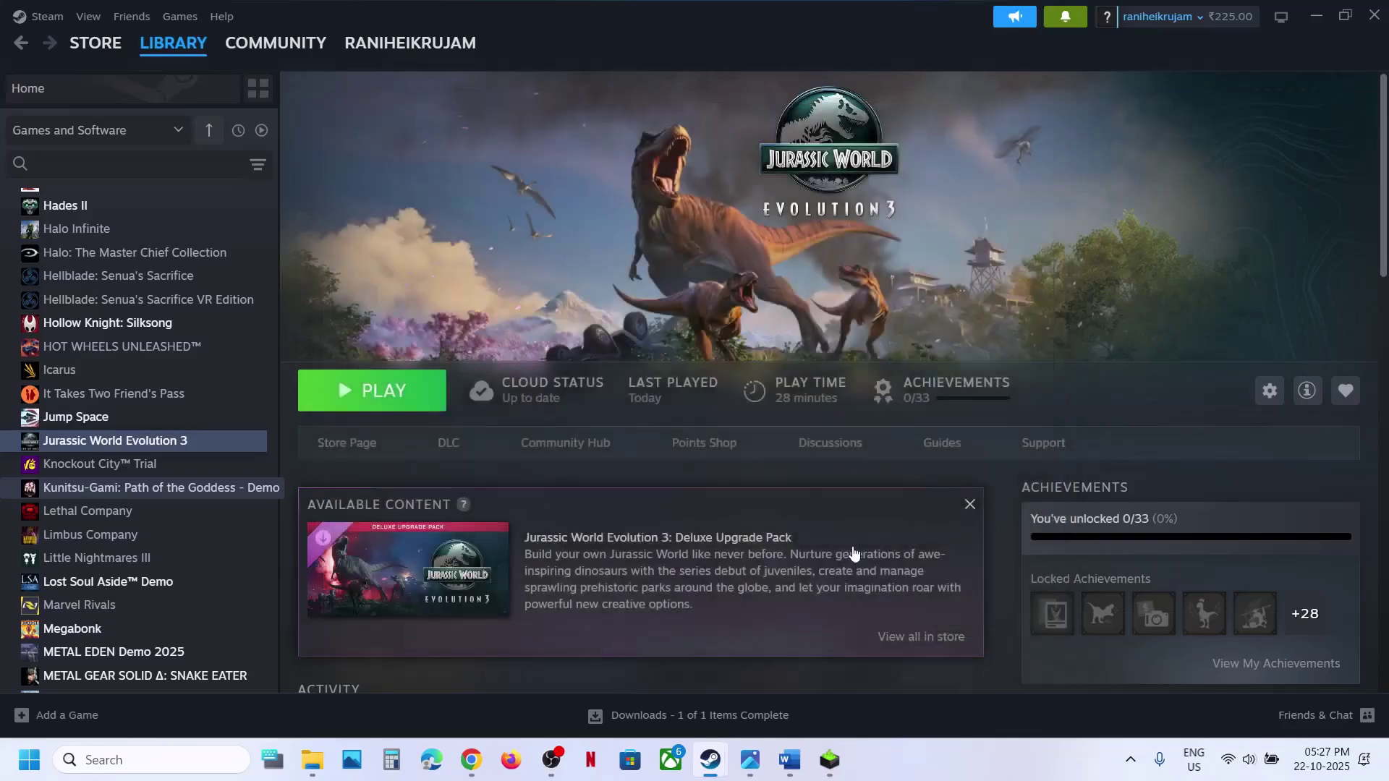
pyautogui.click(789, 759)
# Highlight Step 6's refresh-rate and monitor advice, reach Step 7, then switch to the Config_Local folder.
pyautogui.scroll(-3, 434, 512)
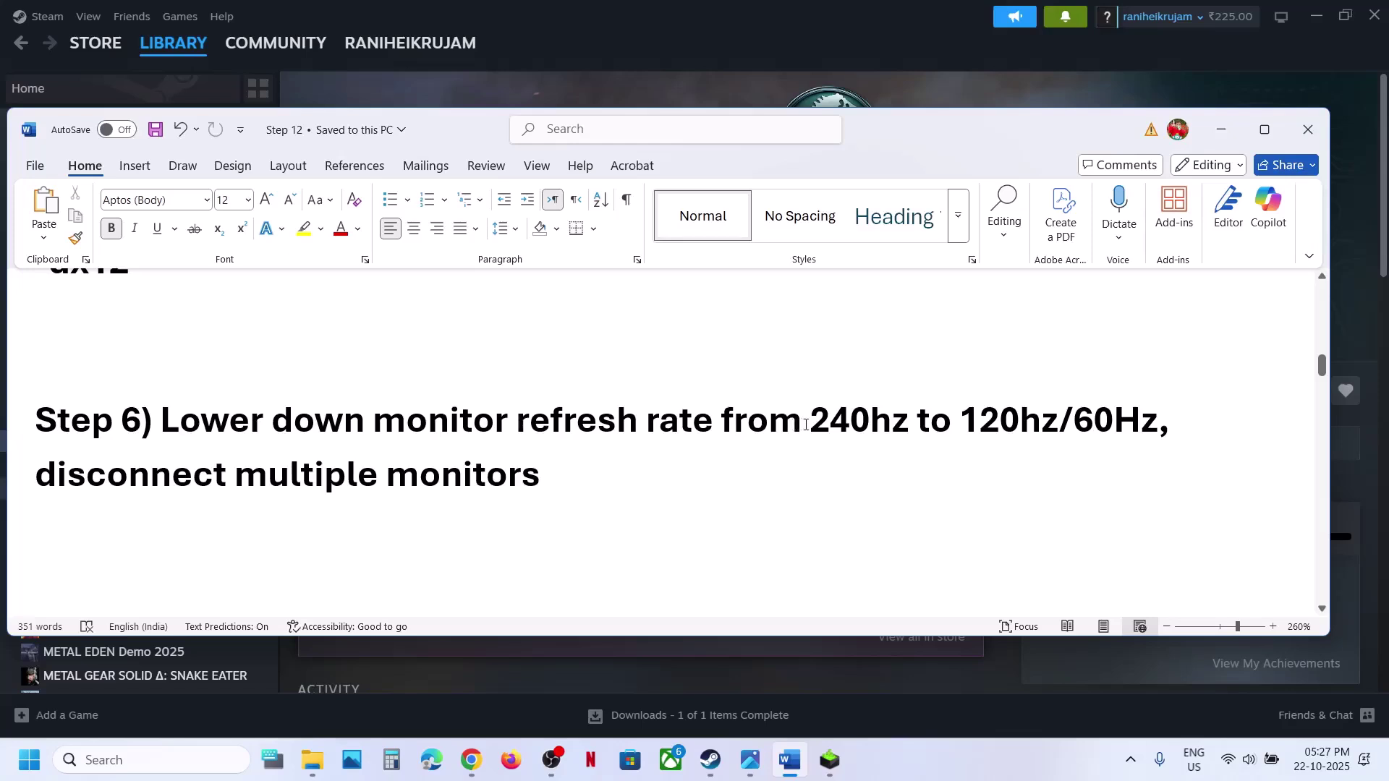
pyautogui.moveTo(807, 424); pyautogui.dragTo(1120, 435)
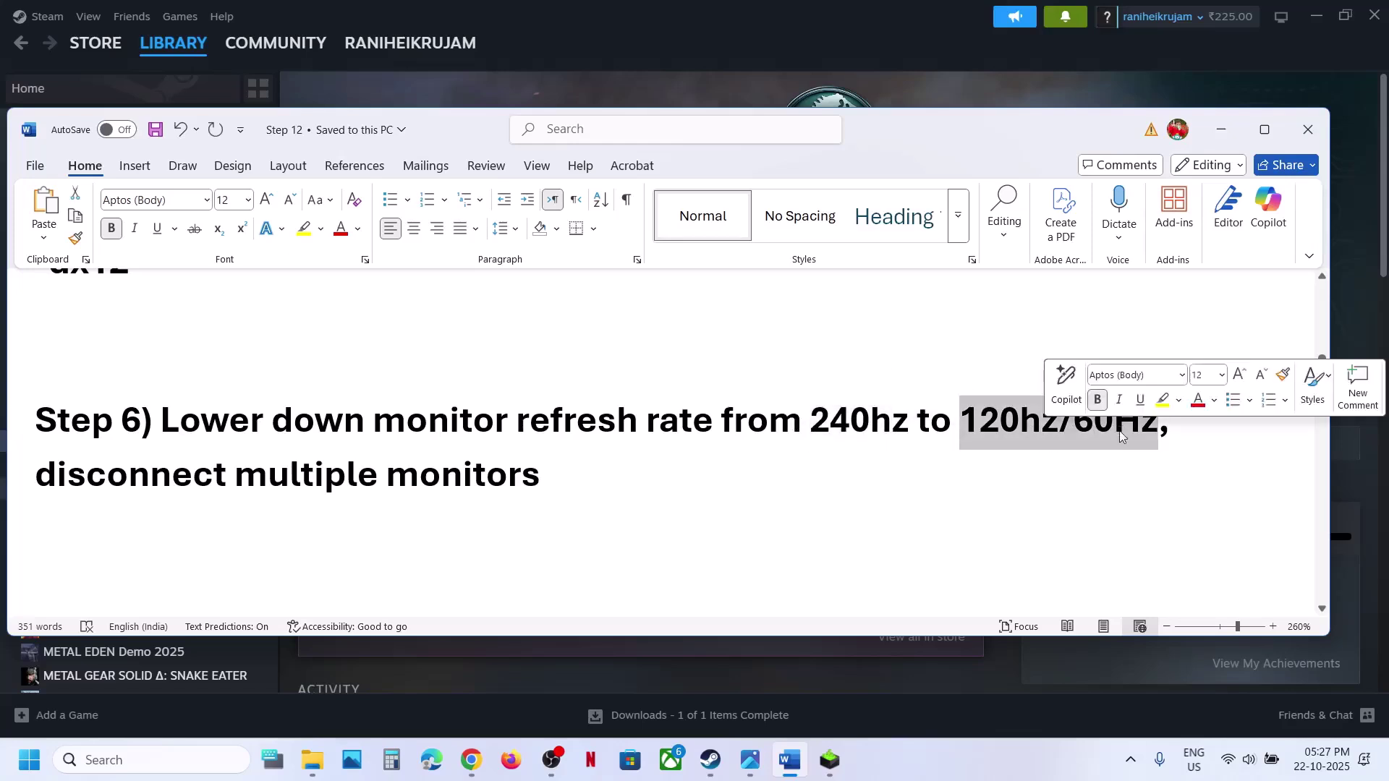
pyautogui.click(732, 419)
pyautogui.moveTo(37, 474); pyautogui.dragTo(577, 468)
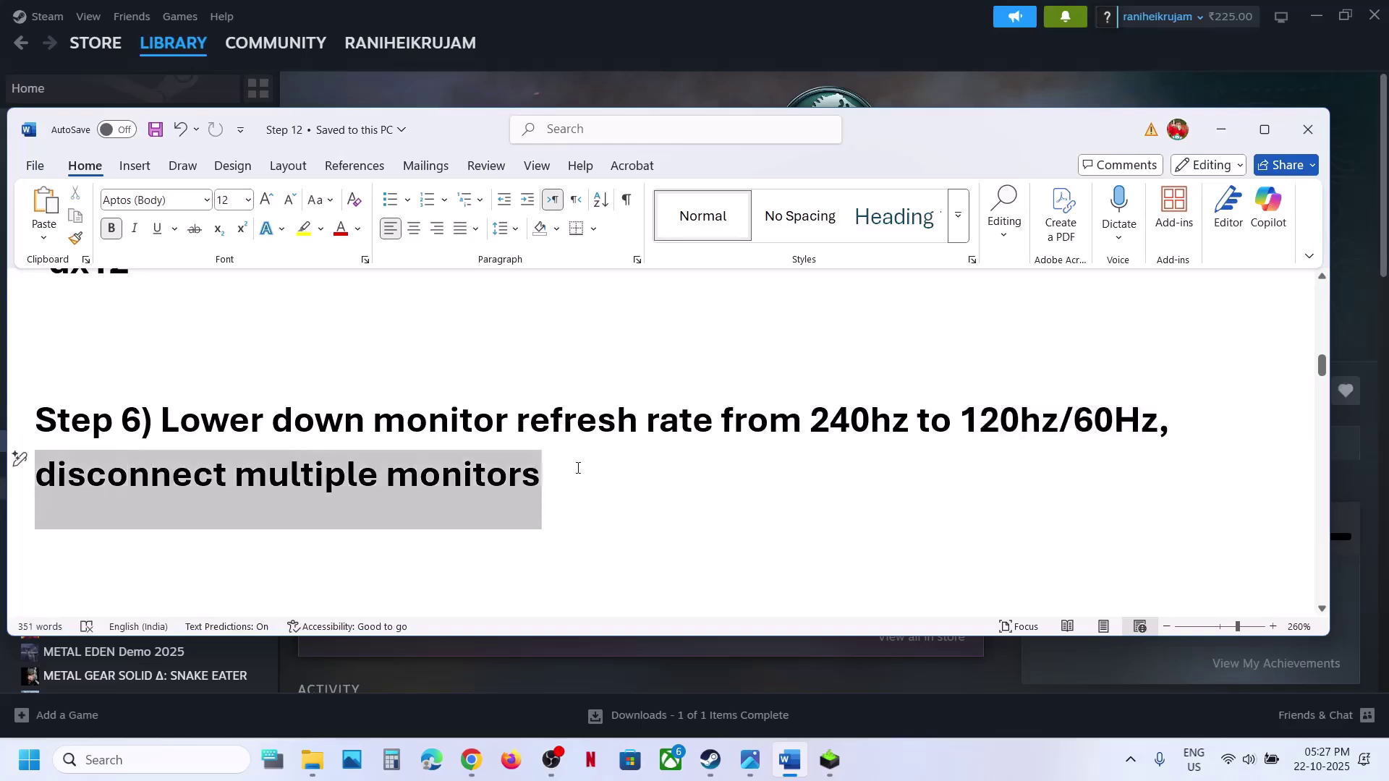
pyautogui.click(577, 474)
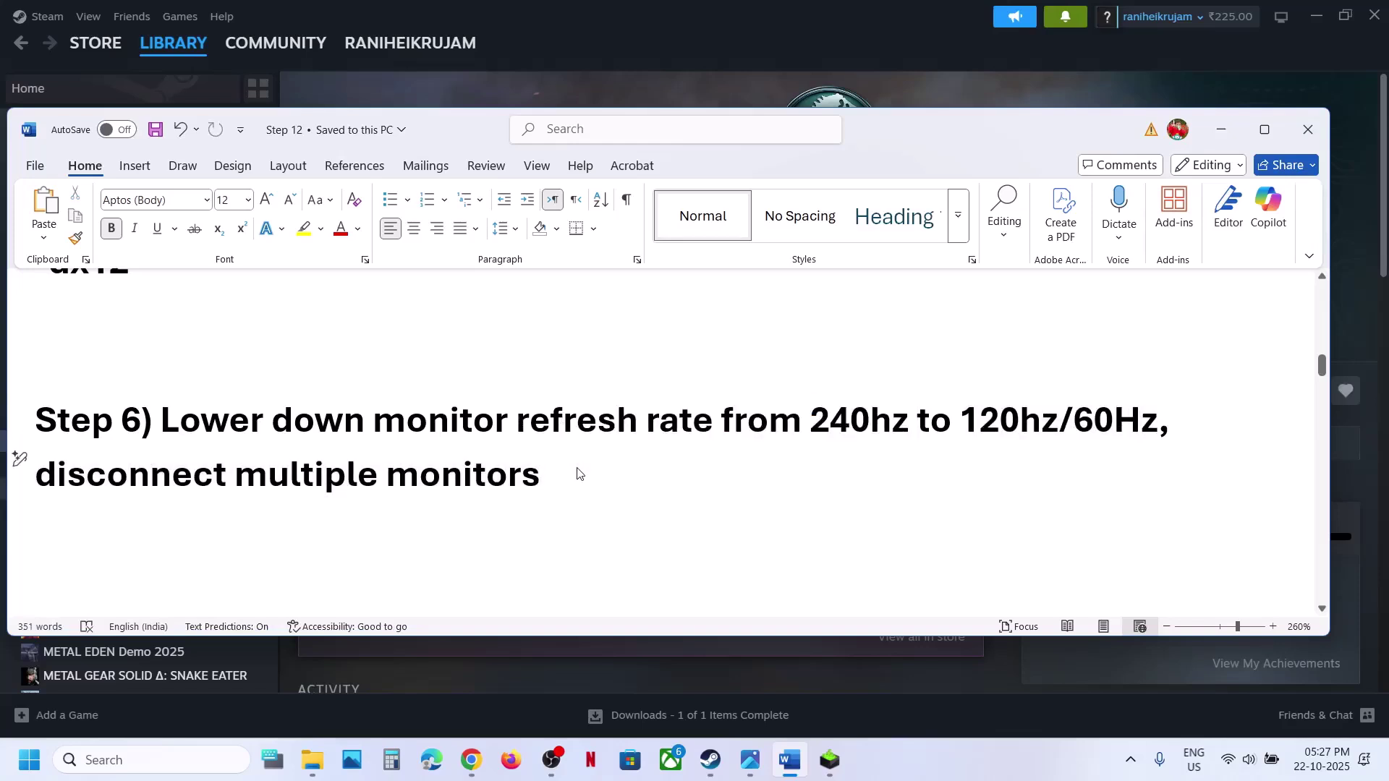
pyautogui.scroll(-5, 578, 470)
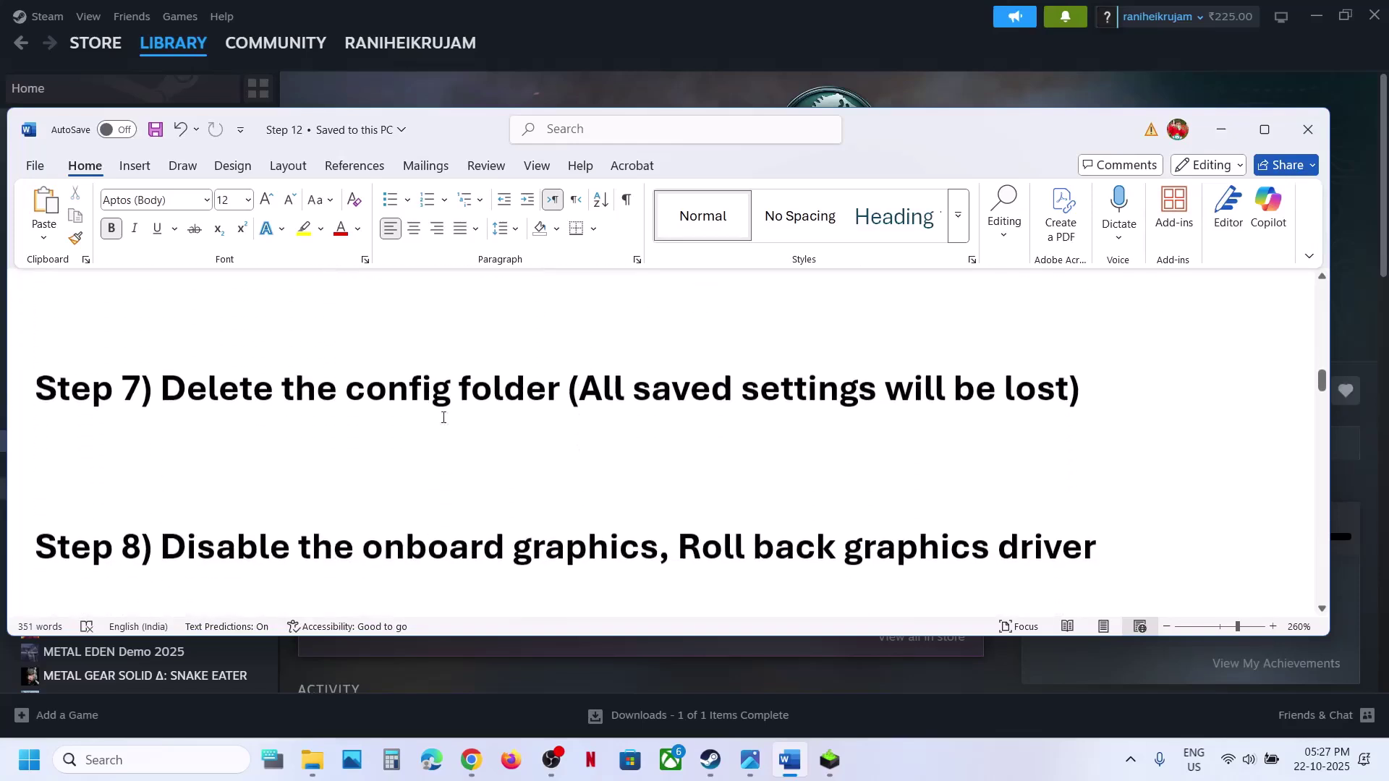
pyautogui.moveTo(265, 400); pyautogui.dragTo(35, 394)
pyautogui.click(322, 771)
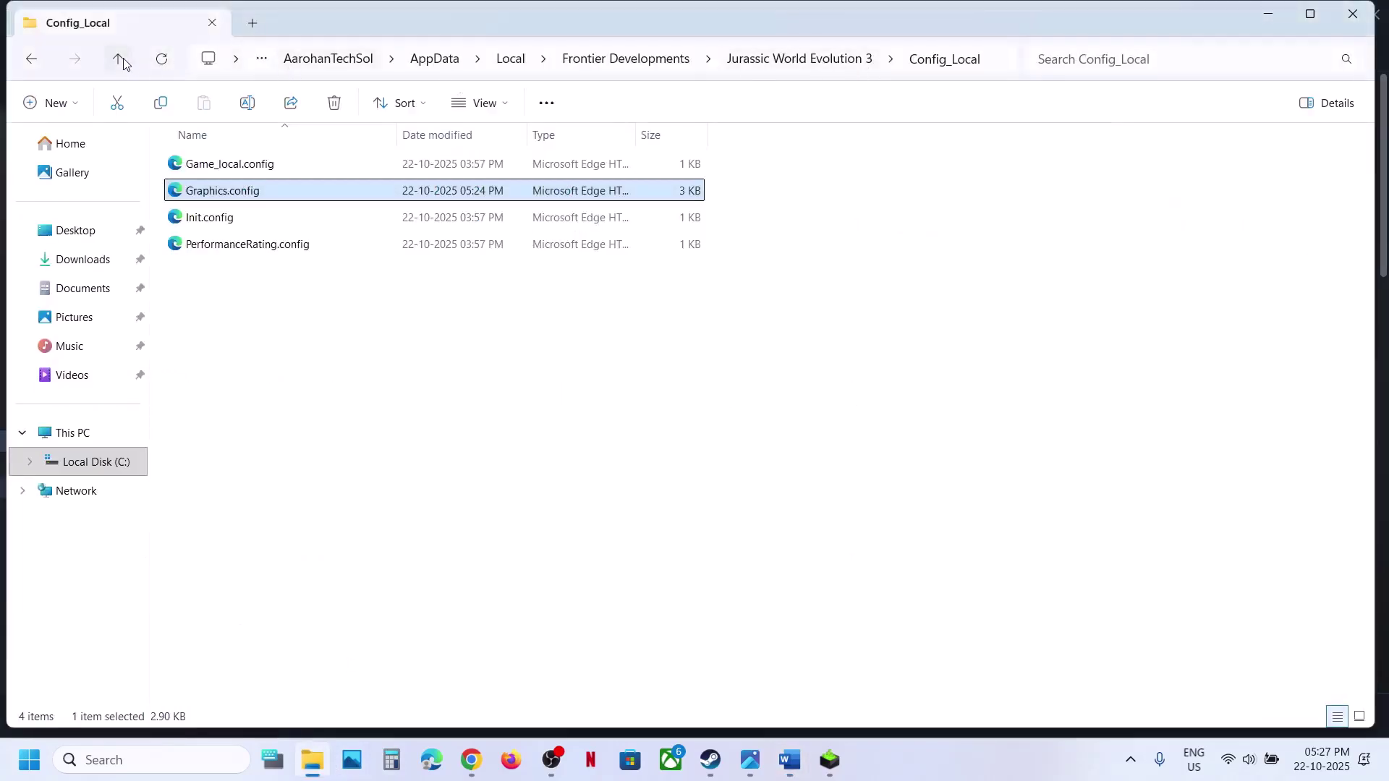
# Go up to the Jurassic World Evolution 3 folder, select Config_Local, and review the settings-loss warning.
pyautogui.click(122, 59)
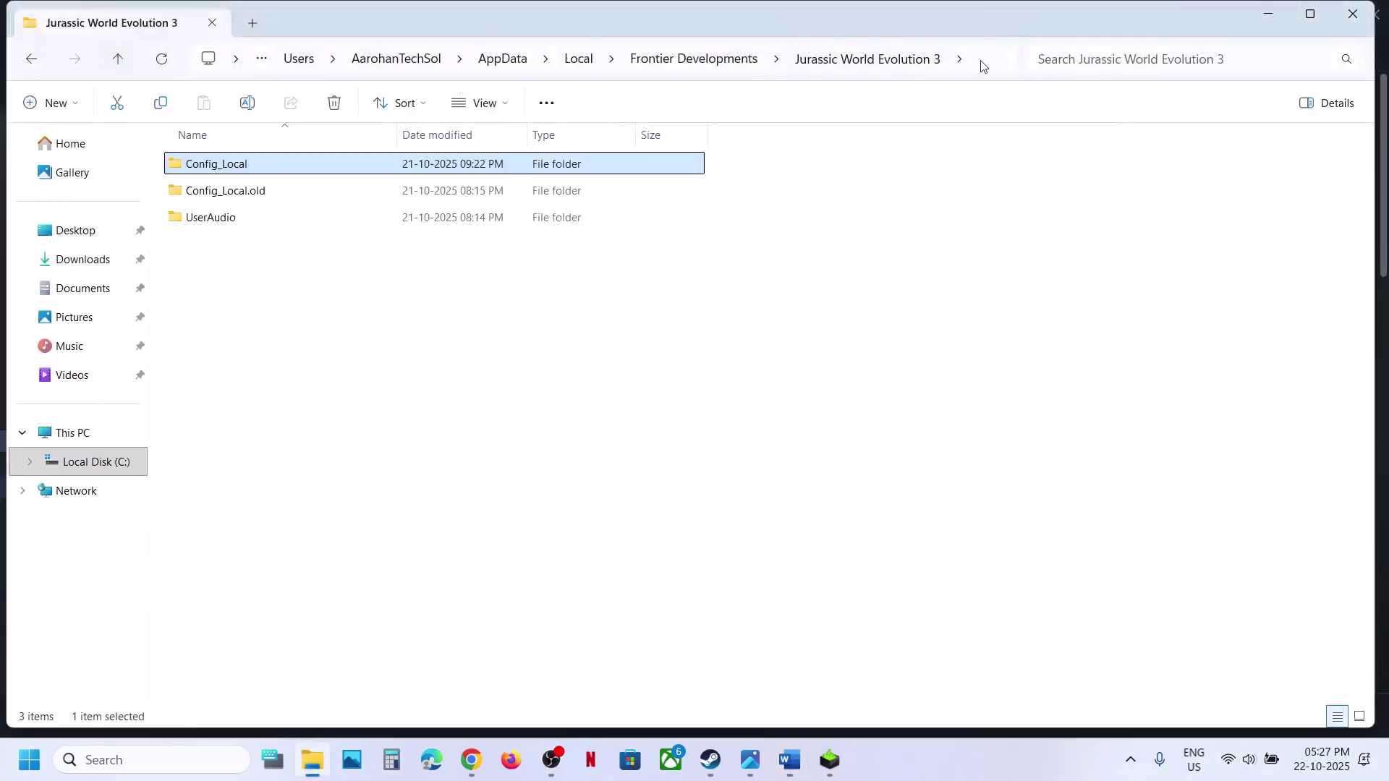
pyautogui.click(983, 66)
pyautogui.click(309, 335)
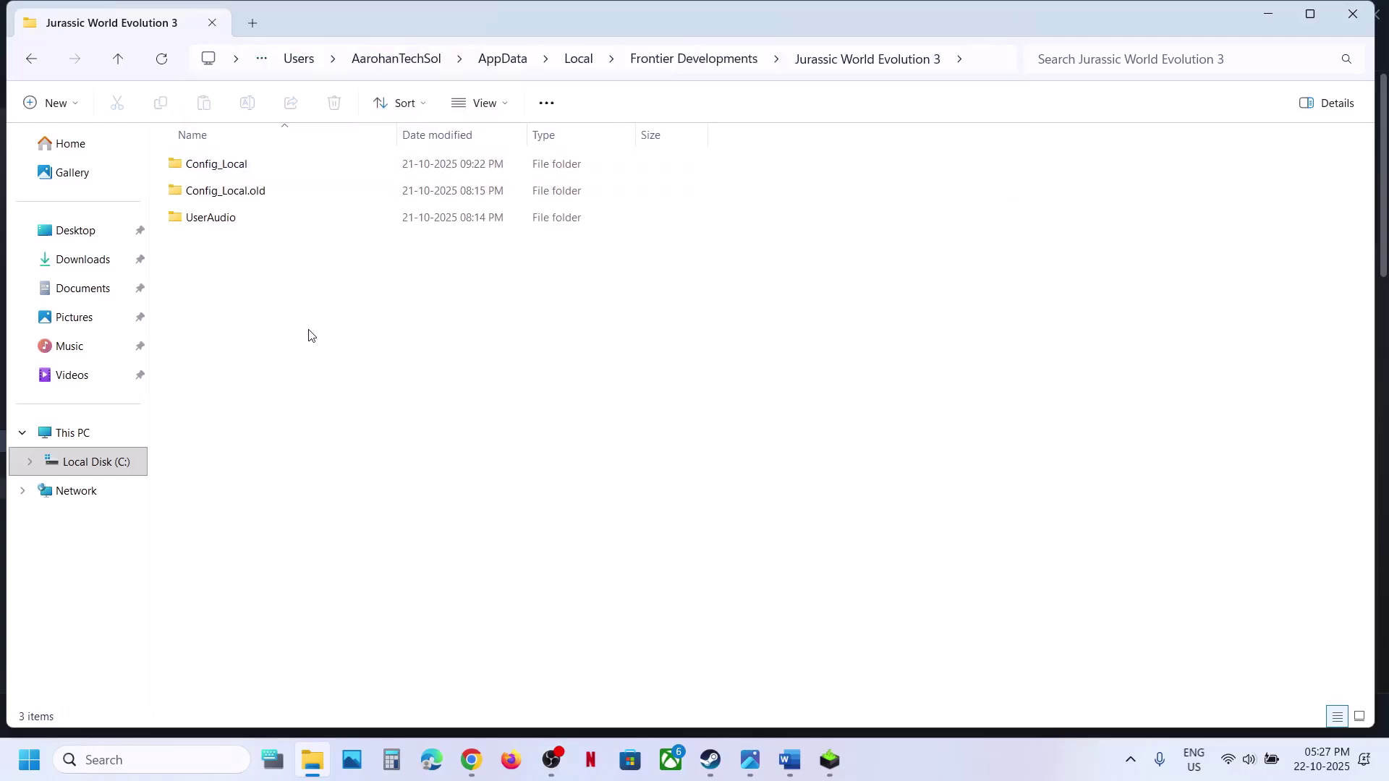
pyautogui.click(207, 174)
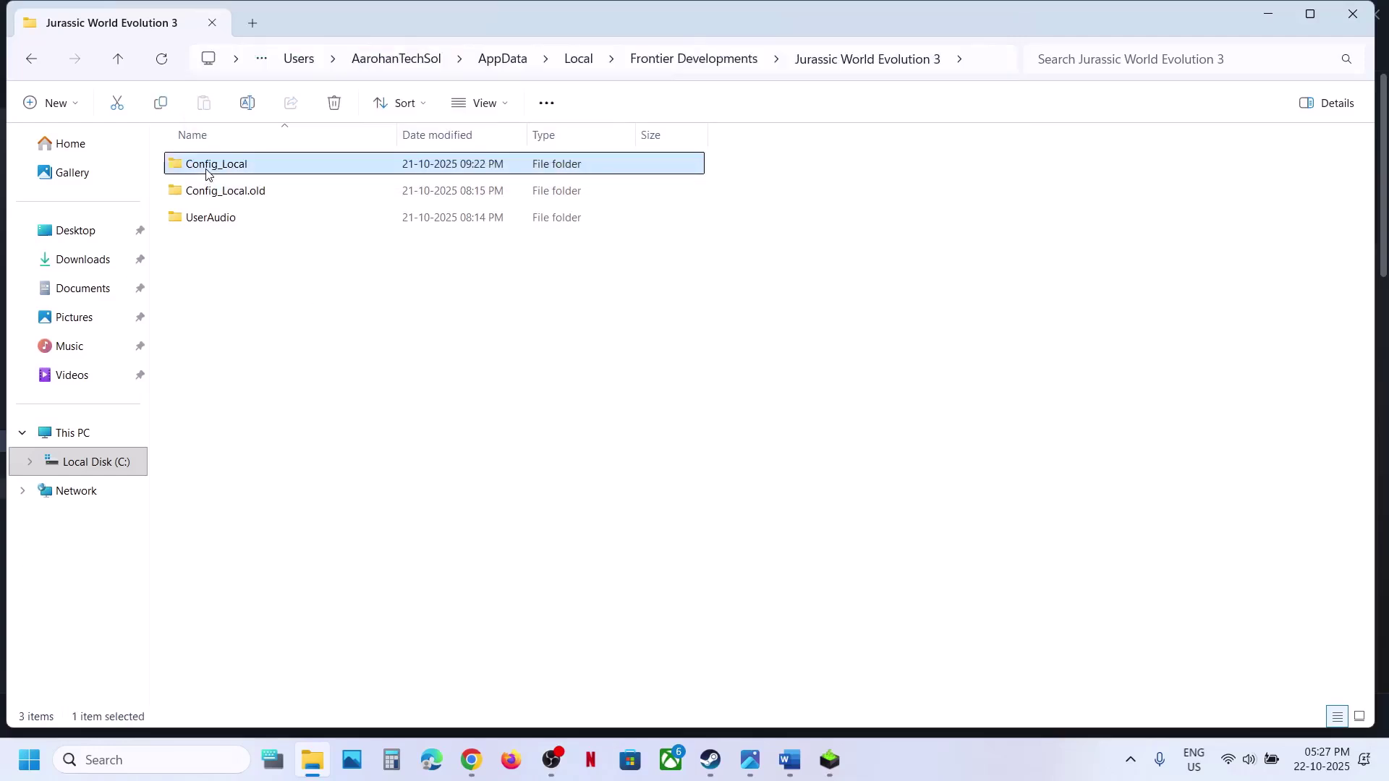
pyautogui.click(789, 760)
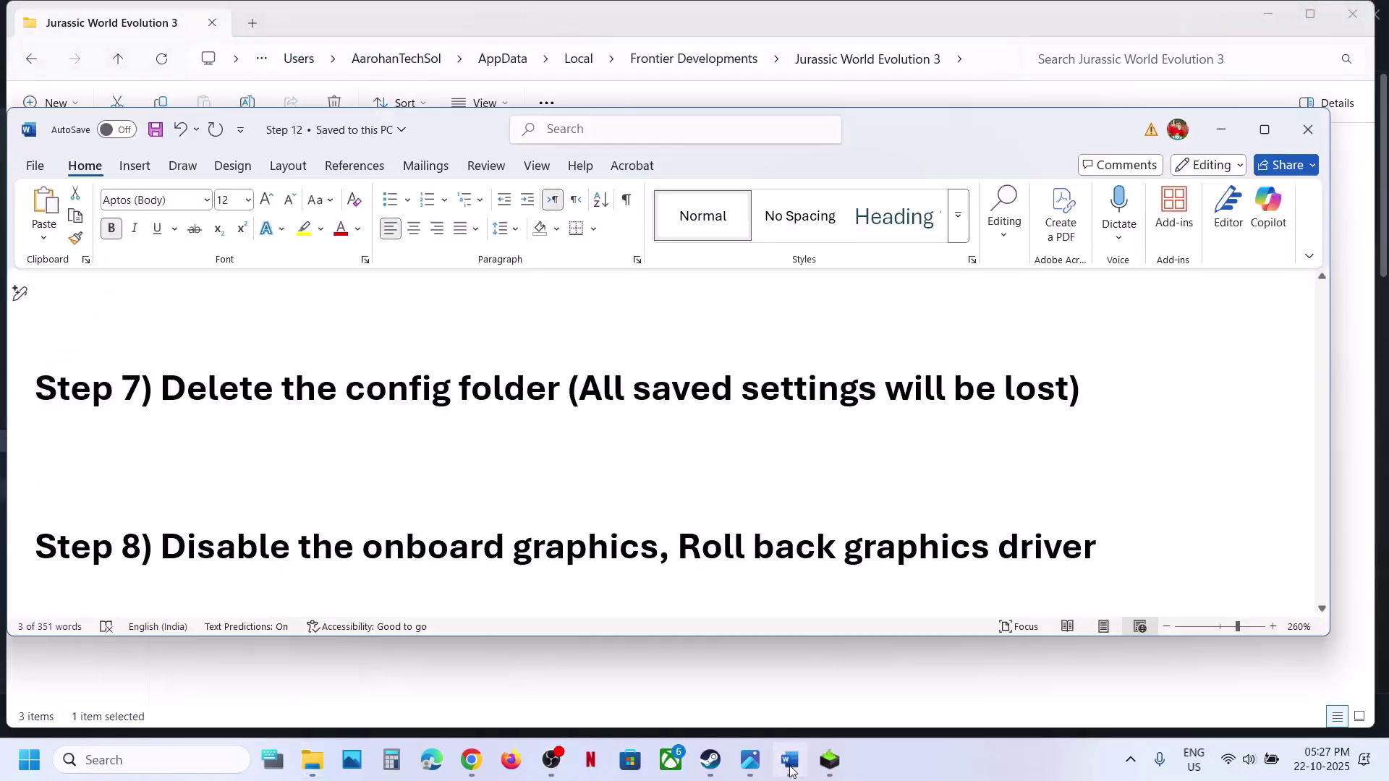
pyautogui.moveTo(614, 390); pyautogui.dragTo(1078, 391)
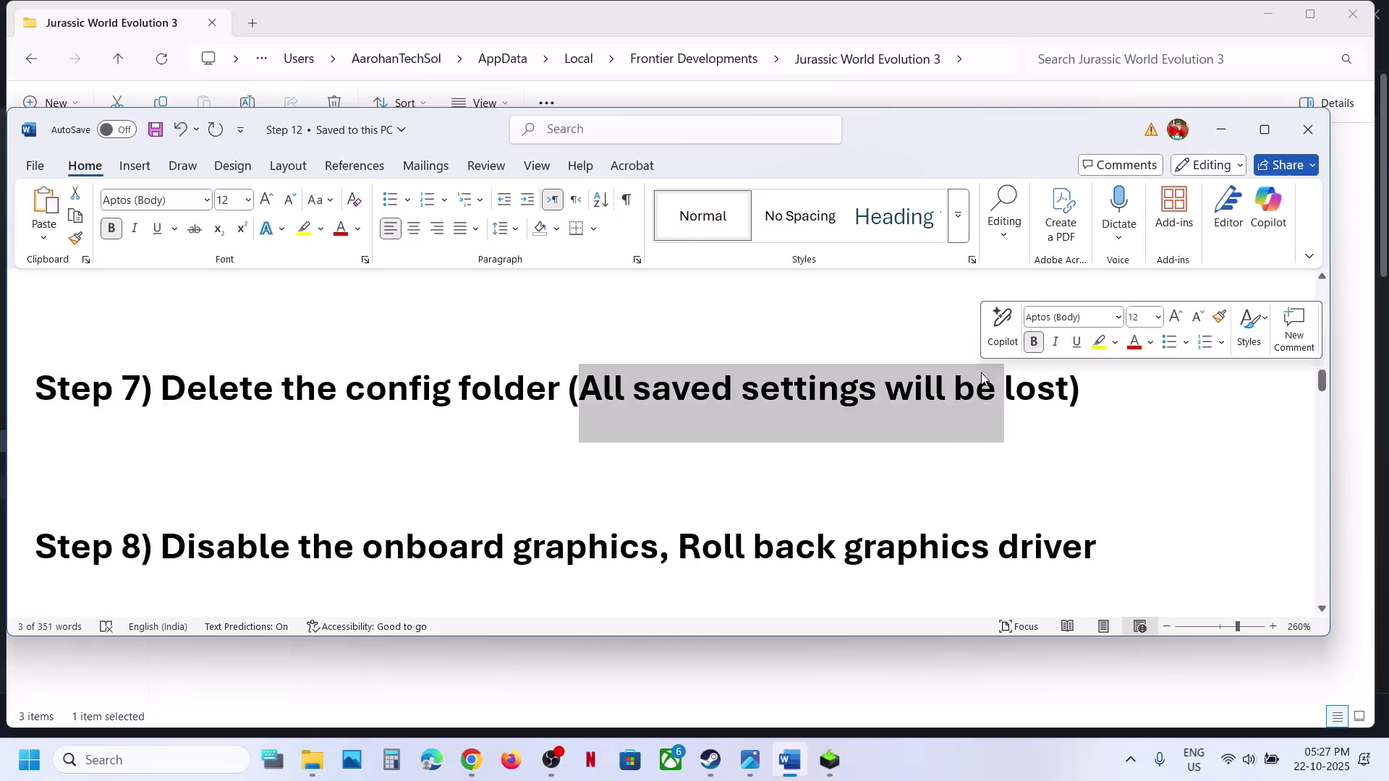
pyautogui.click(1221, 130)
# Rename Config_Local to 'Config_Local. old' and close File Explorer.
pyautogui.rightClick(193, 172)
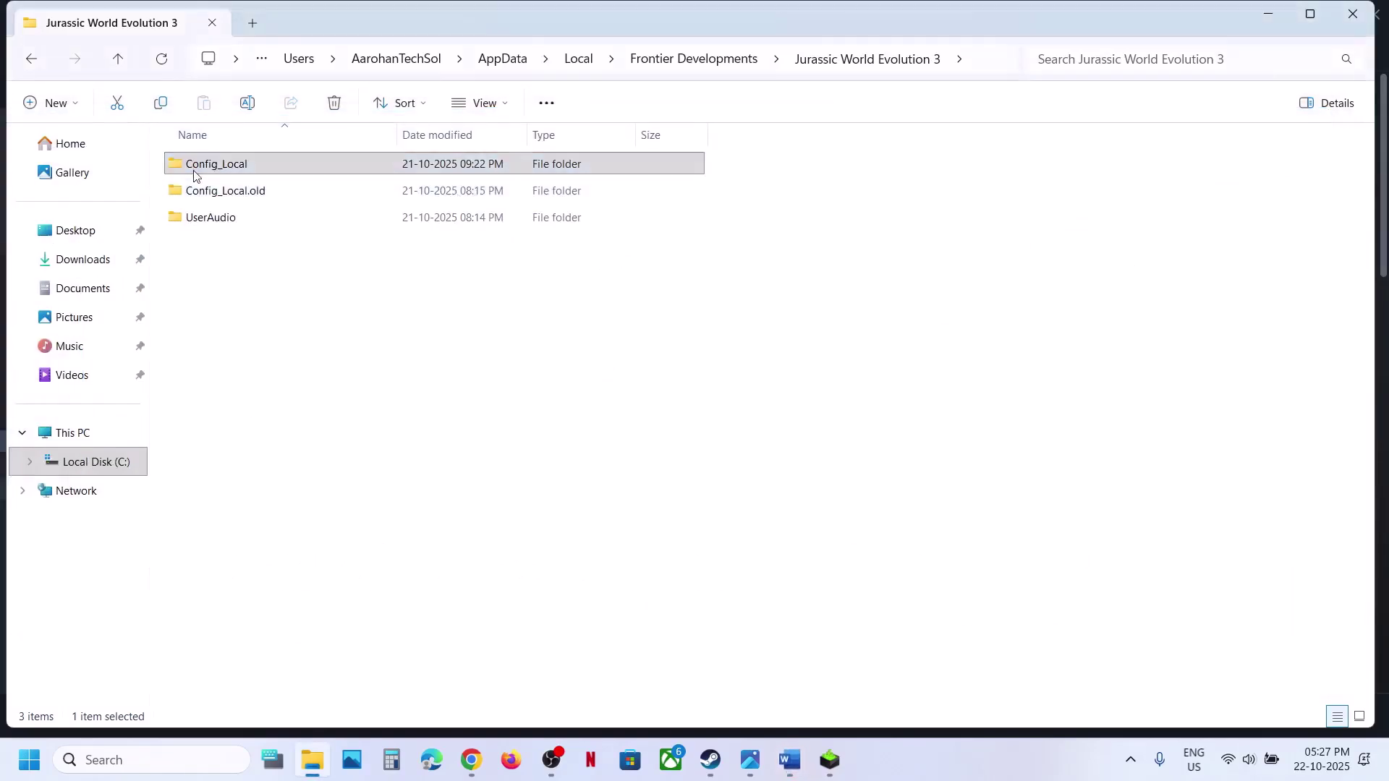
pyautogui.click(342, 201)
pyautogui.click(264, 168)
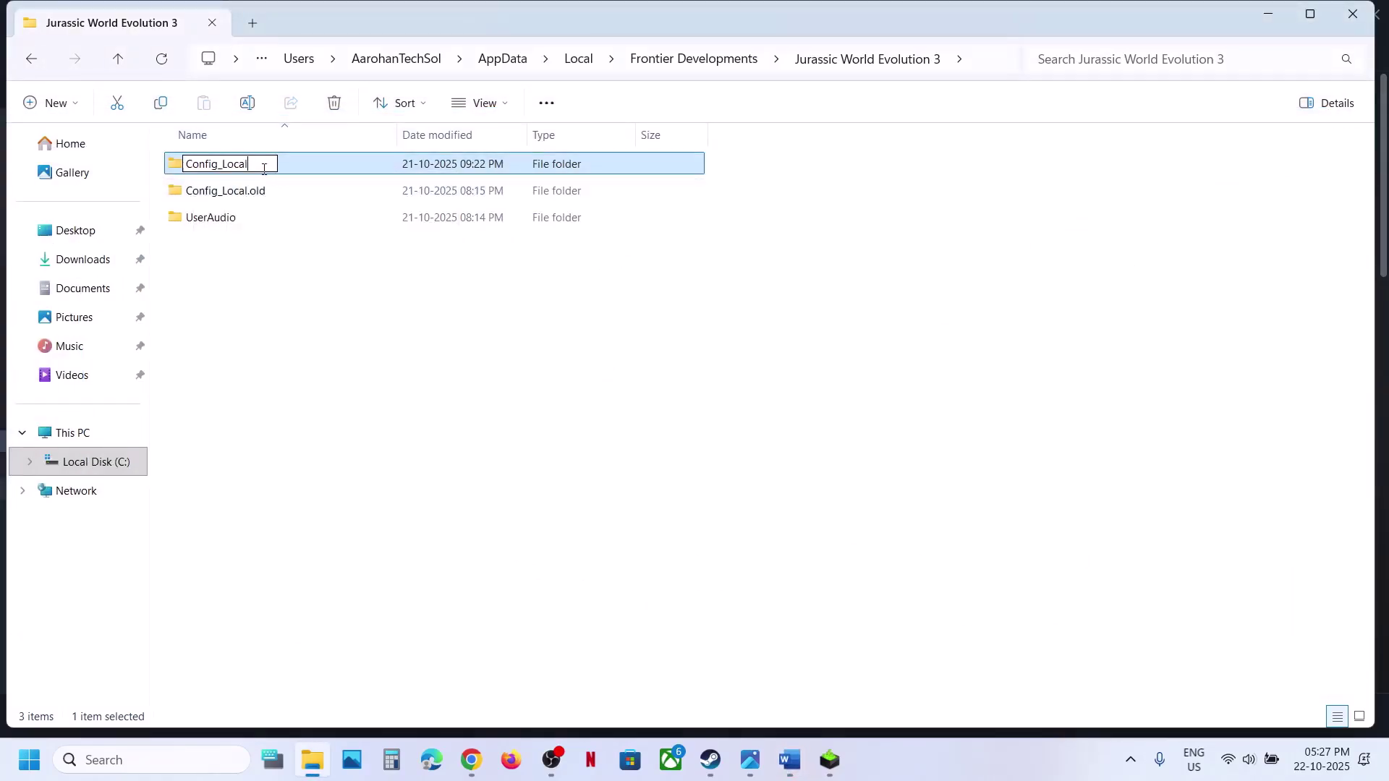
pyautogui.write('. old')
pyautogui.click(314, 274)
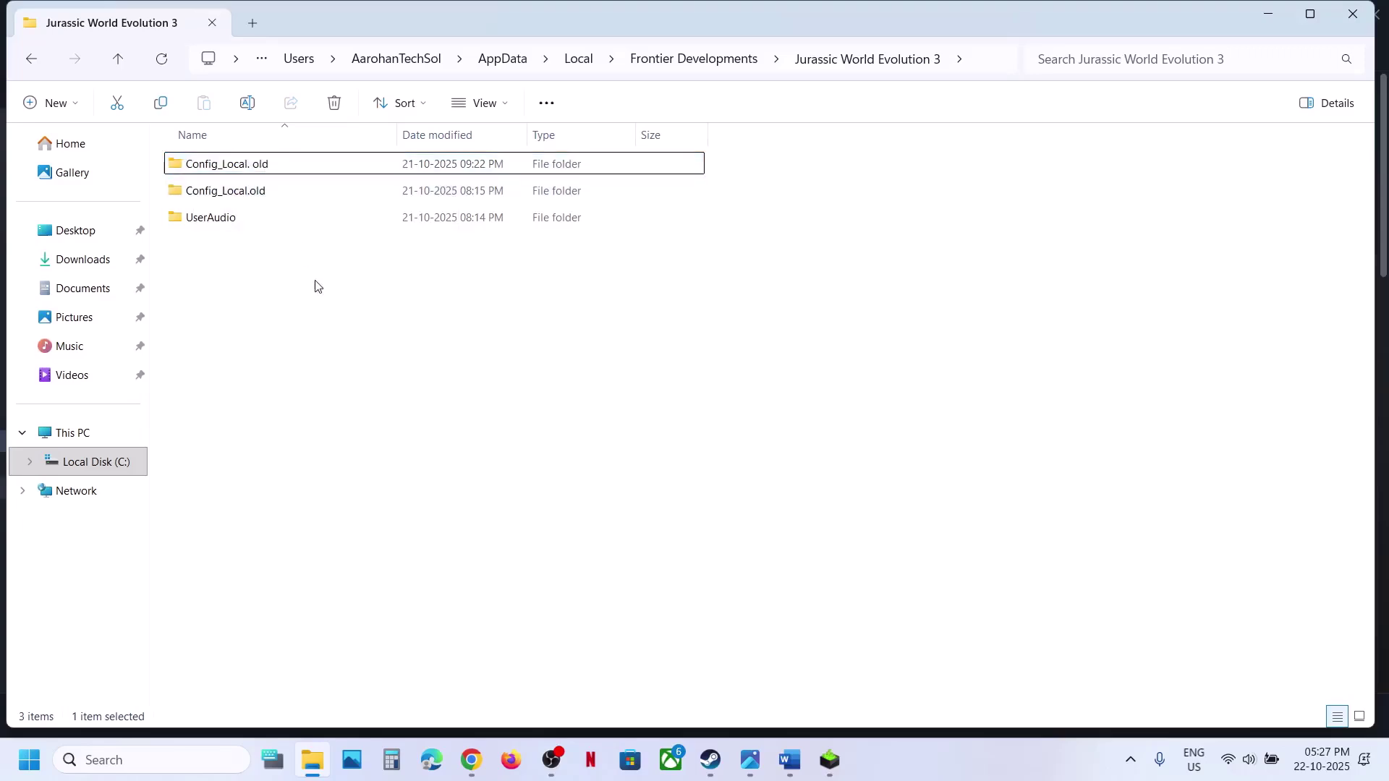
pyautogui.click(1353, 13)
pyautogui.click(789, 759)
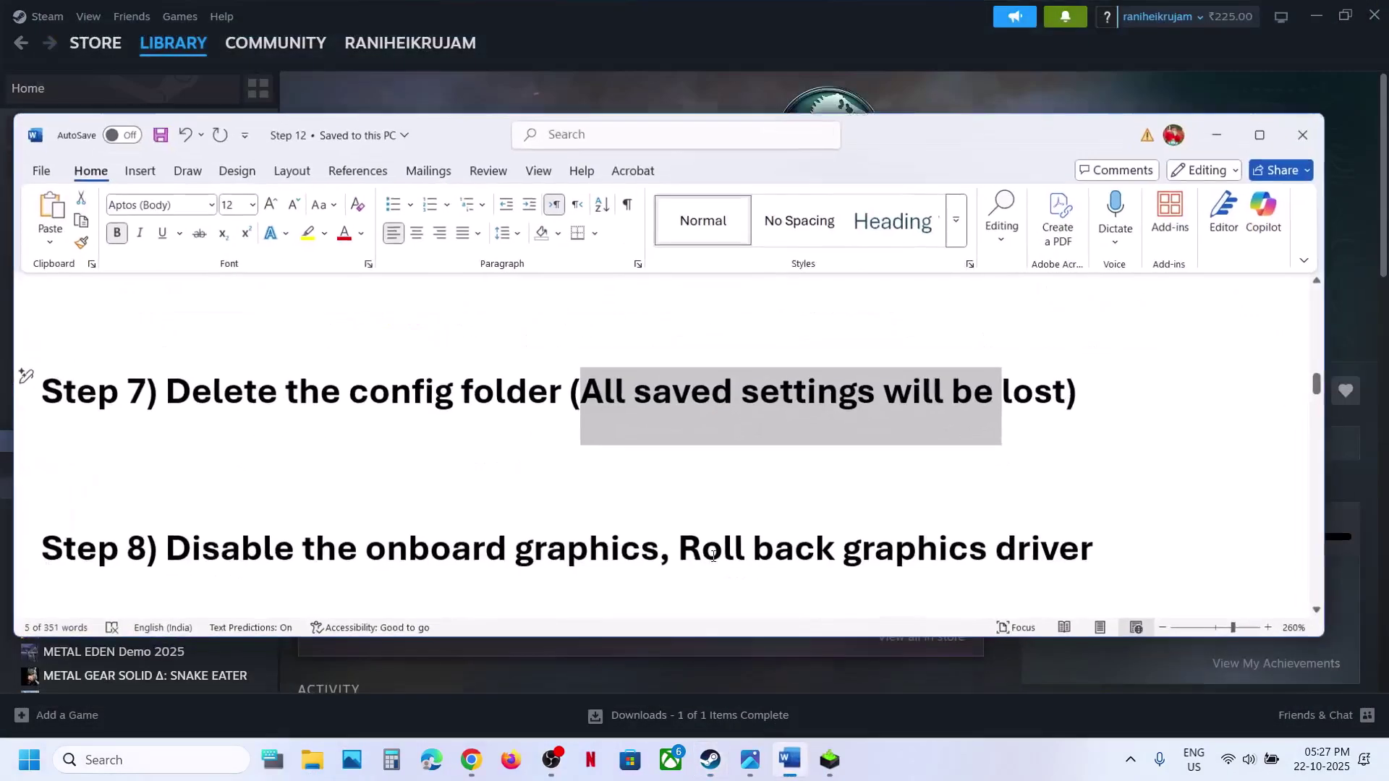
pyautogui.scroll(-2, 525, 439)
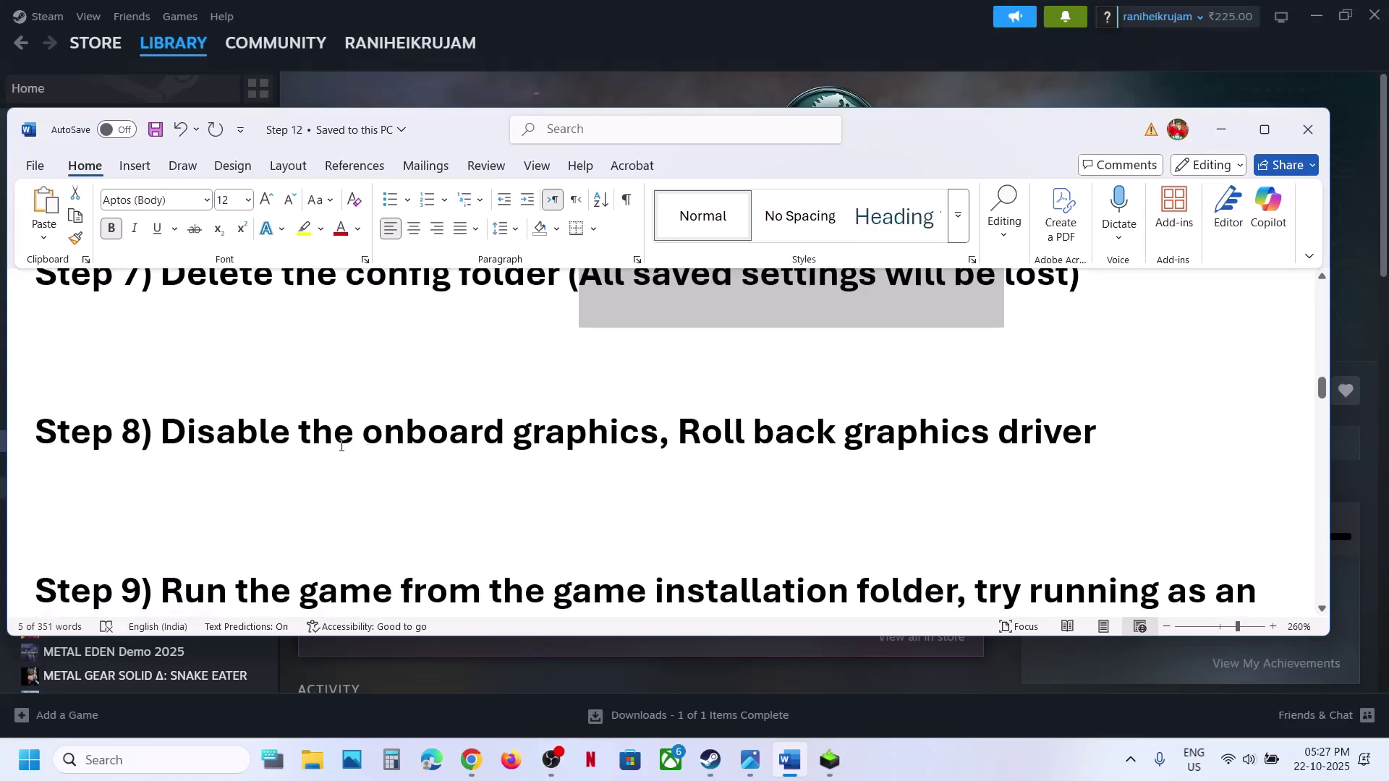
pyautogui.moveTo(341, 446); pyautogui.dragTo(640, 449)
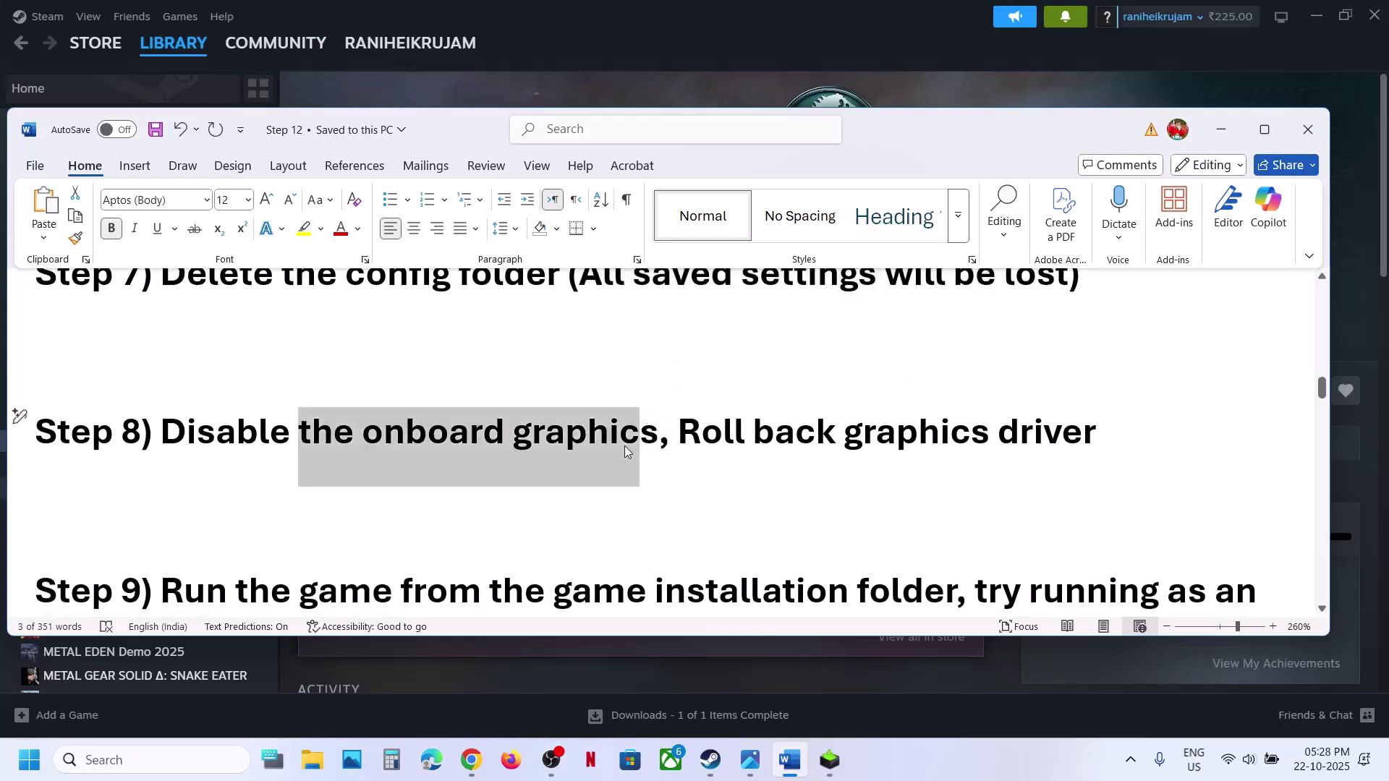
pyautogui.rightClick(21, 773)
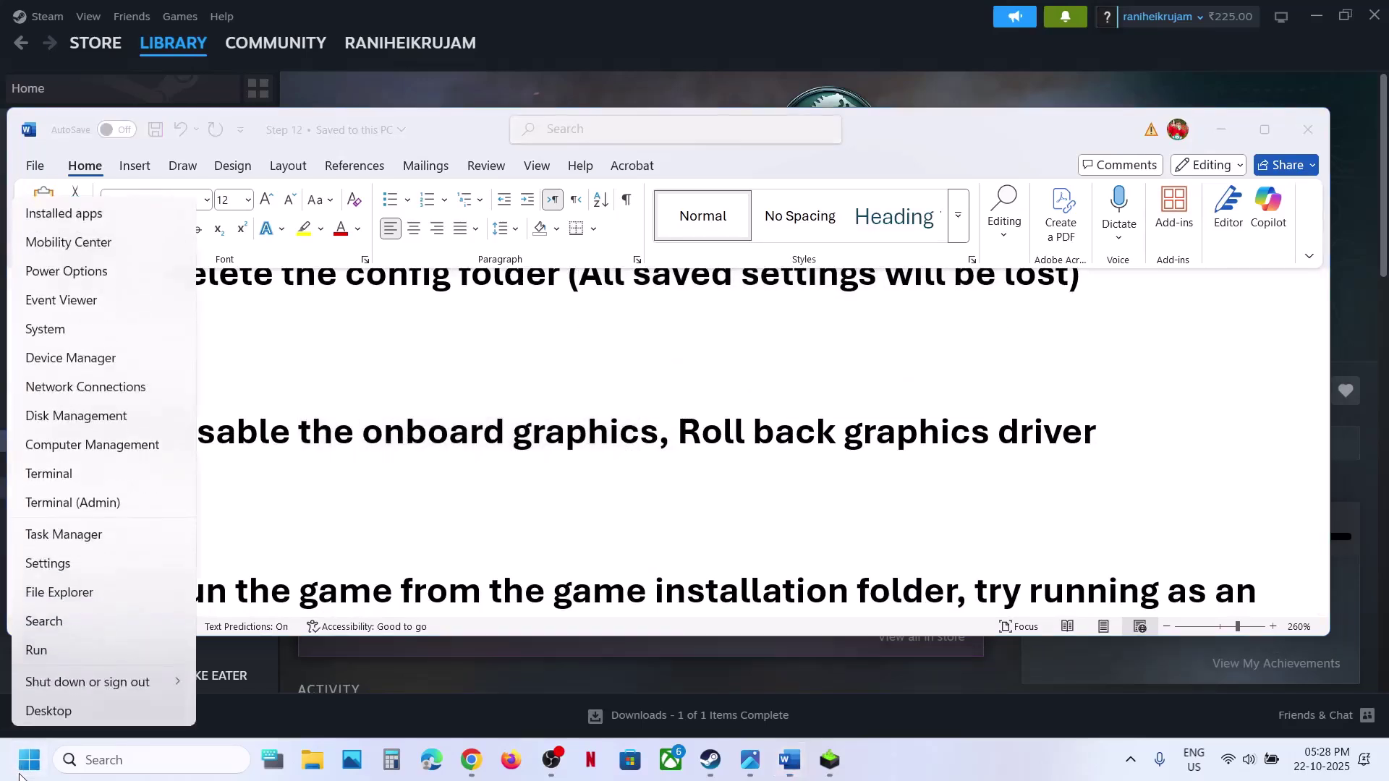
pyautogui.click(28, 366)
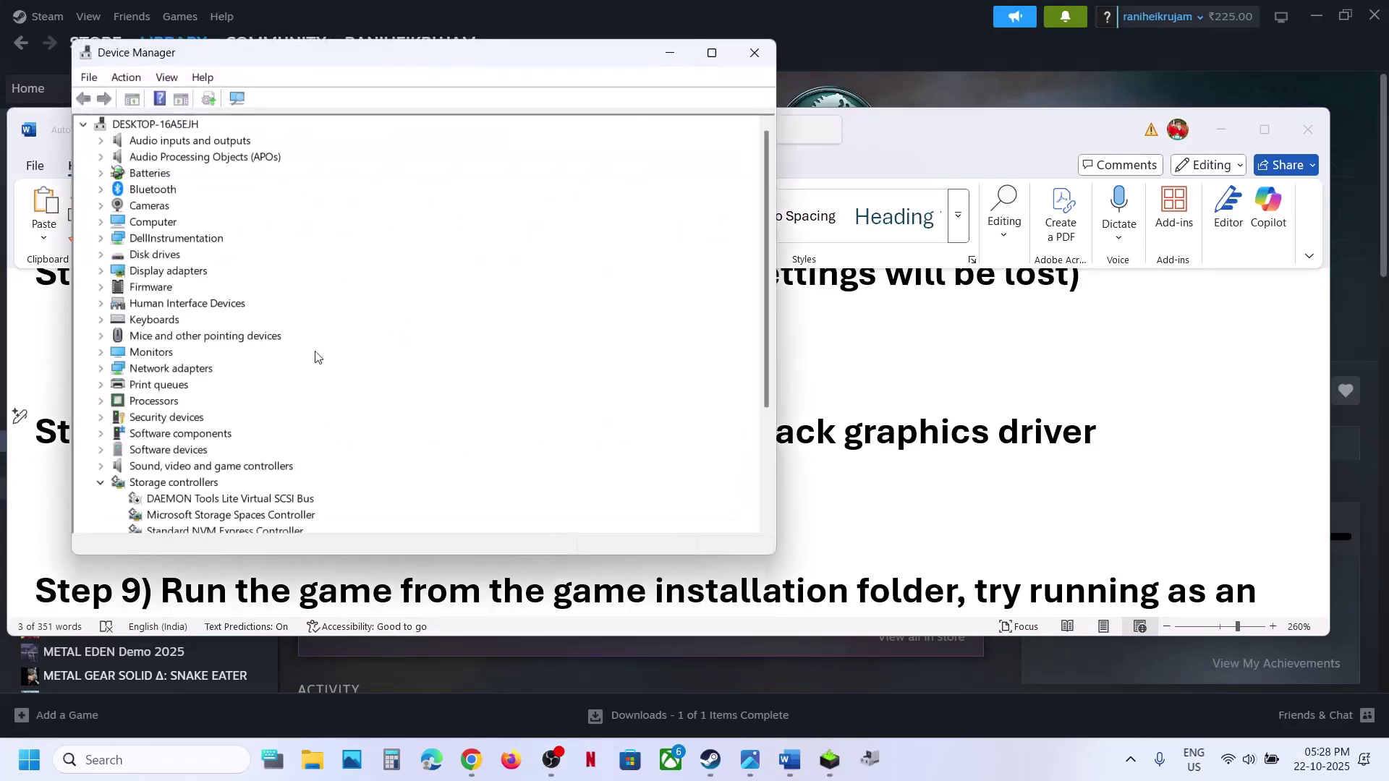
pyautogui.click(99, 273)
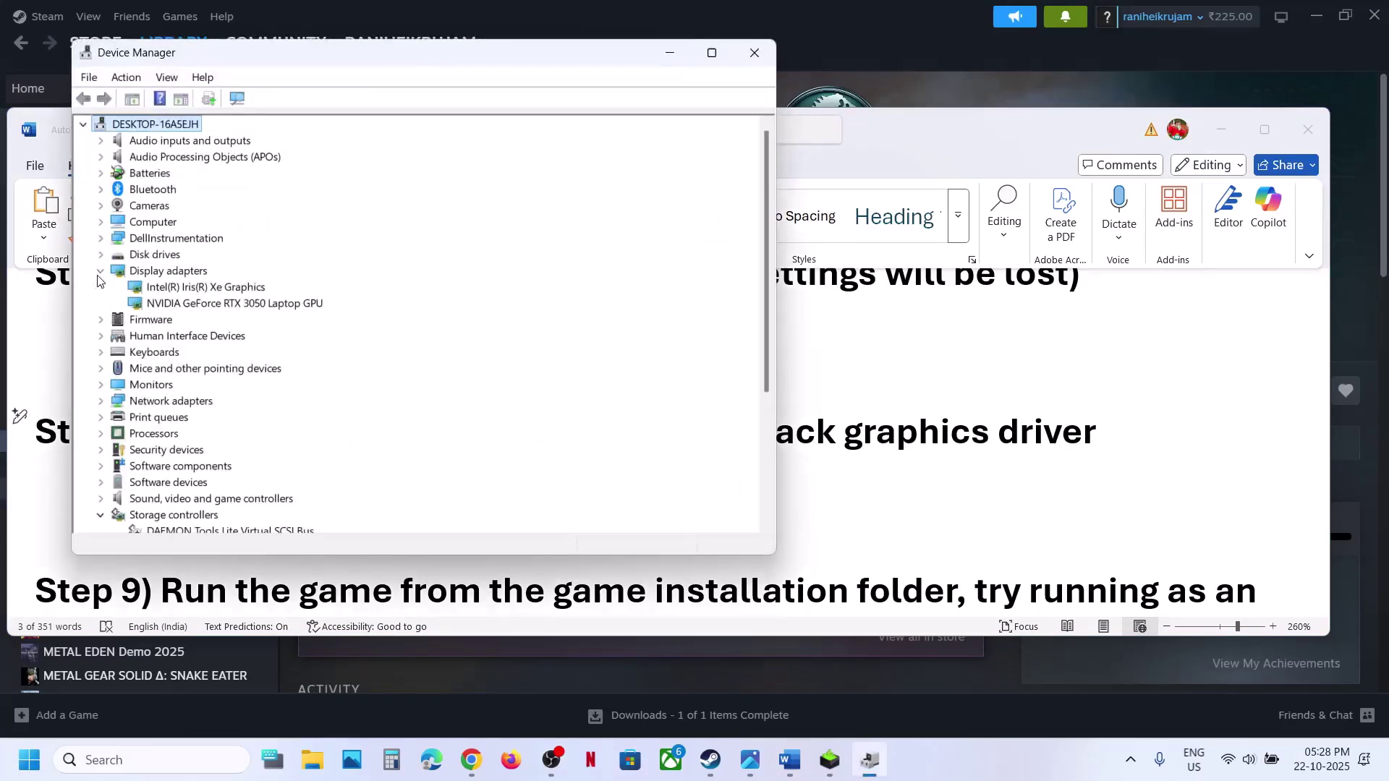
pyautogui.click(209, 288)
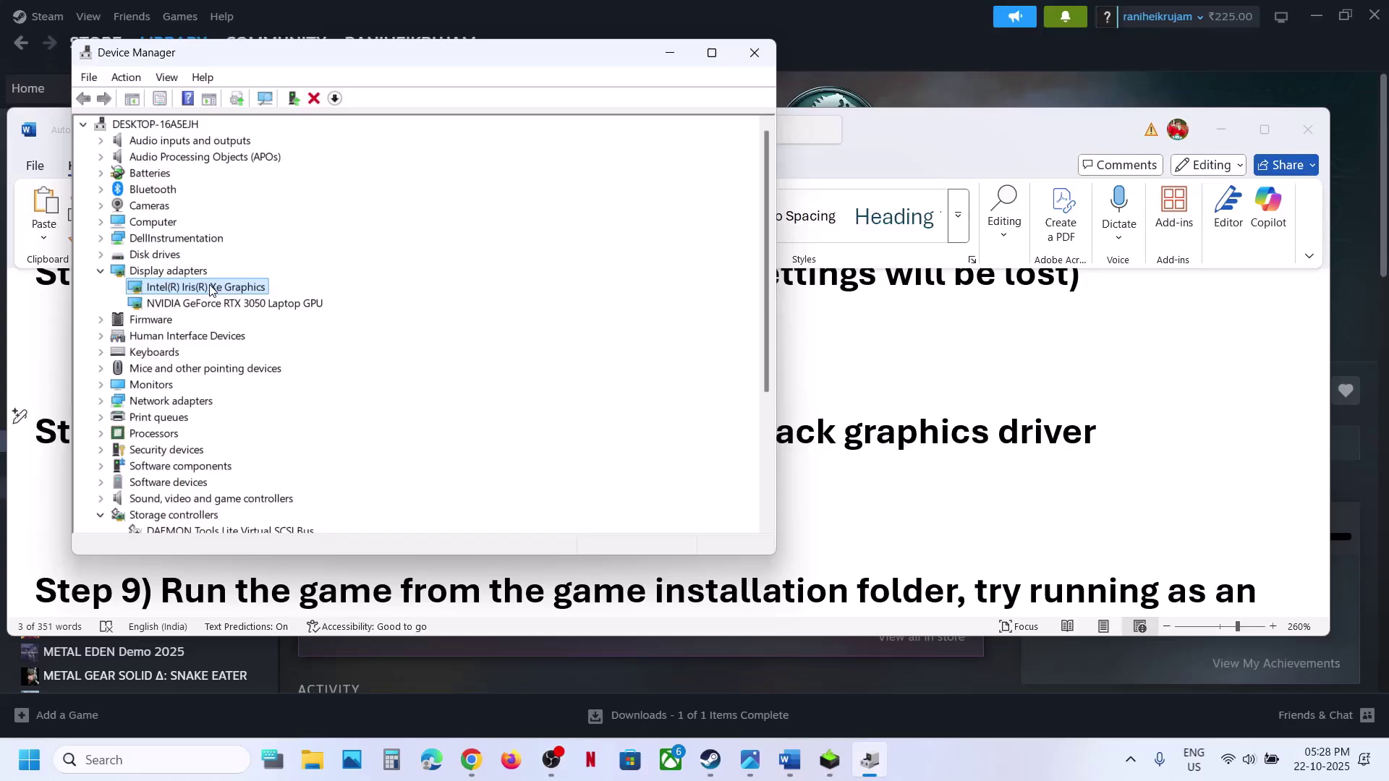
pyautogui.rightClick(210, 288)
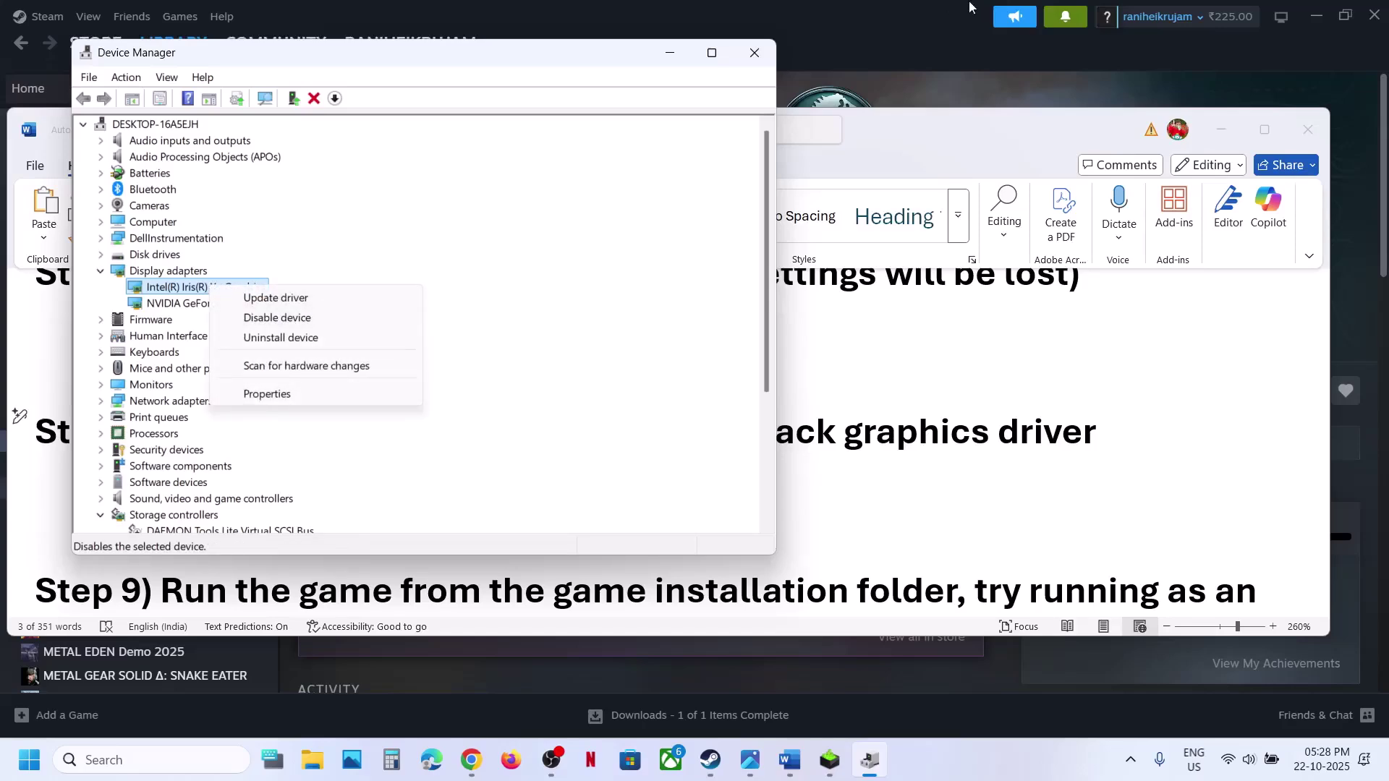
pyautogui.click(914, 100)
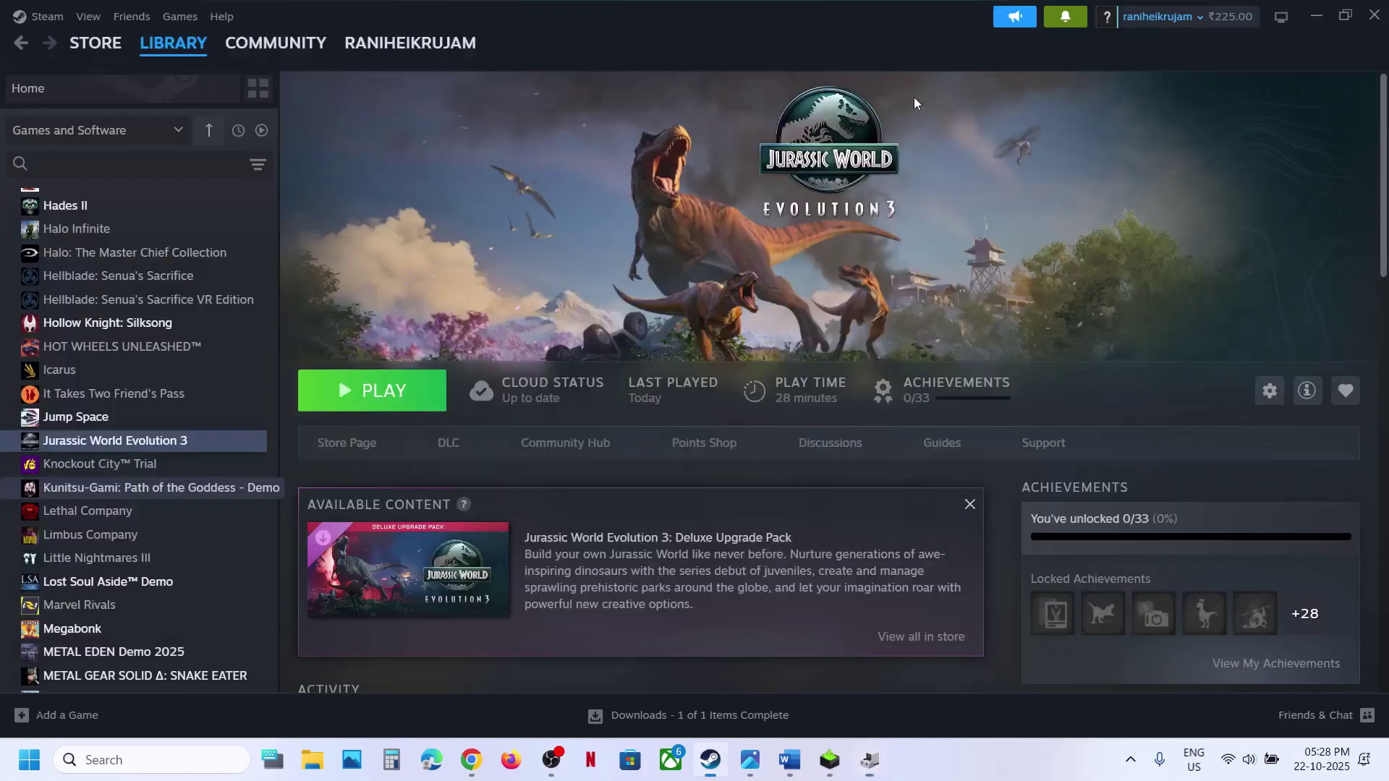
pyautogui.click(871, 759)
pyautogui.rightClick(180, 289)
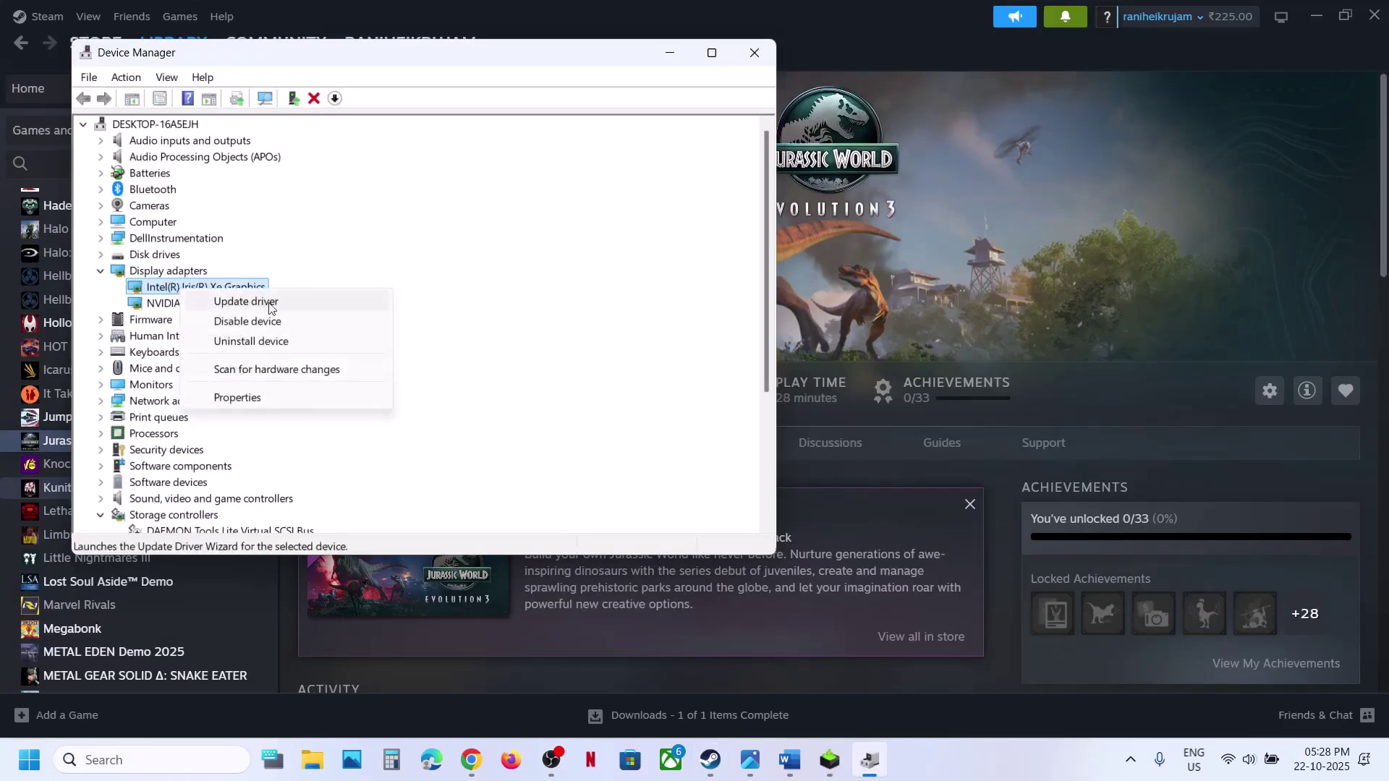
pyautogui.click(517, 293)
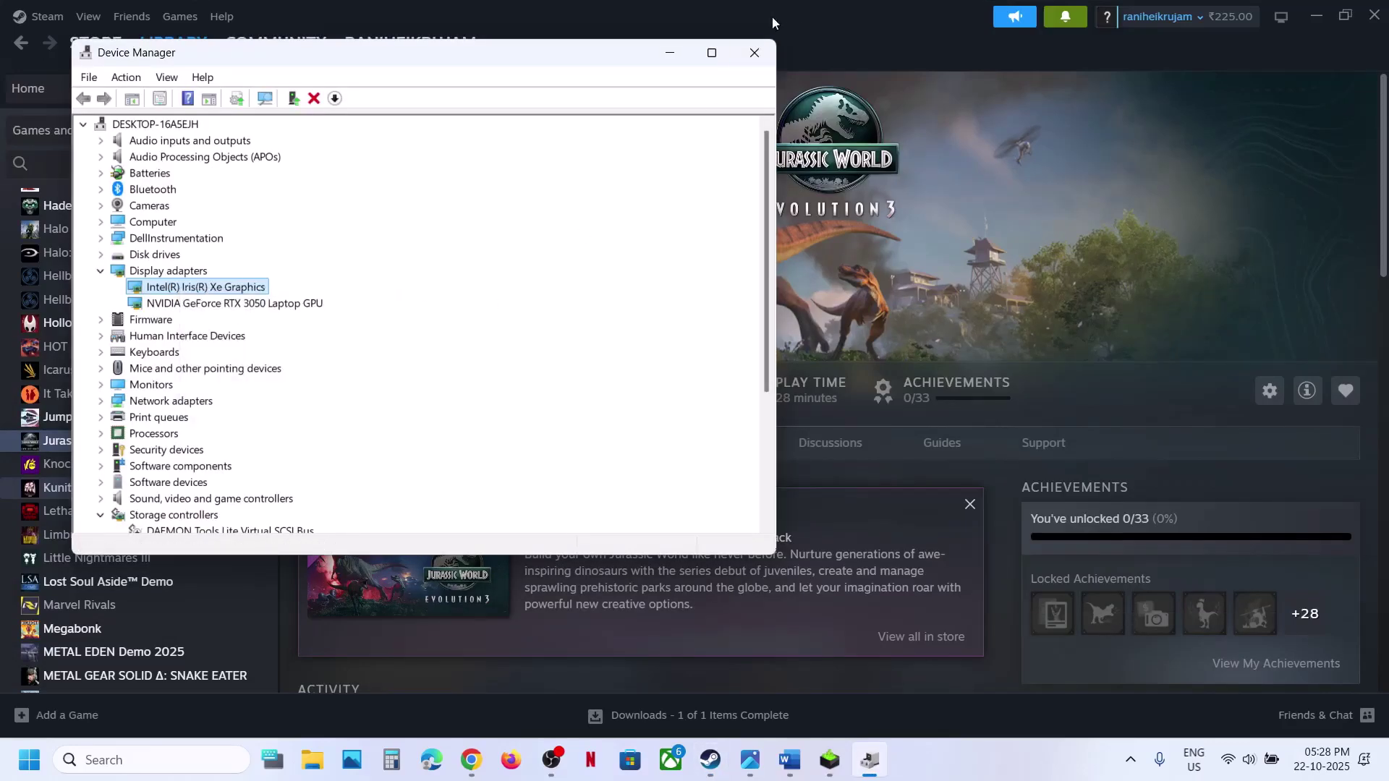
pyautogui.click(751, 48)
# Review the Step 8 instruction in the Word notes, then switch to the GeForce Game Ready Driver page.
pyautogui.click(790, 760)
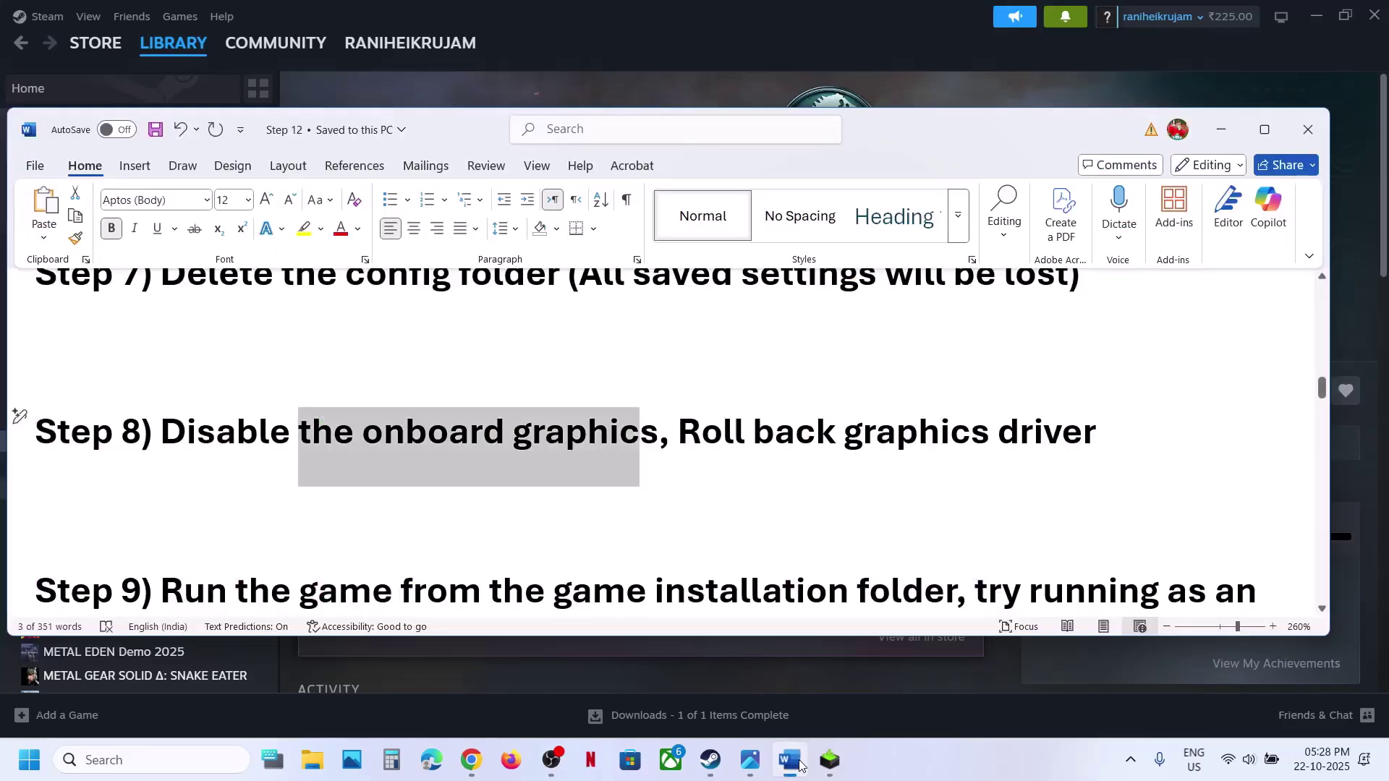
pyautogui.moveTo(713, 436); pyautogui.dragTo(16, 345)
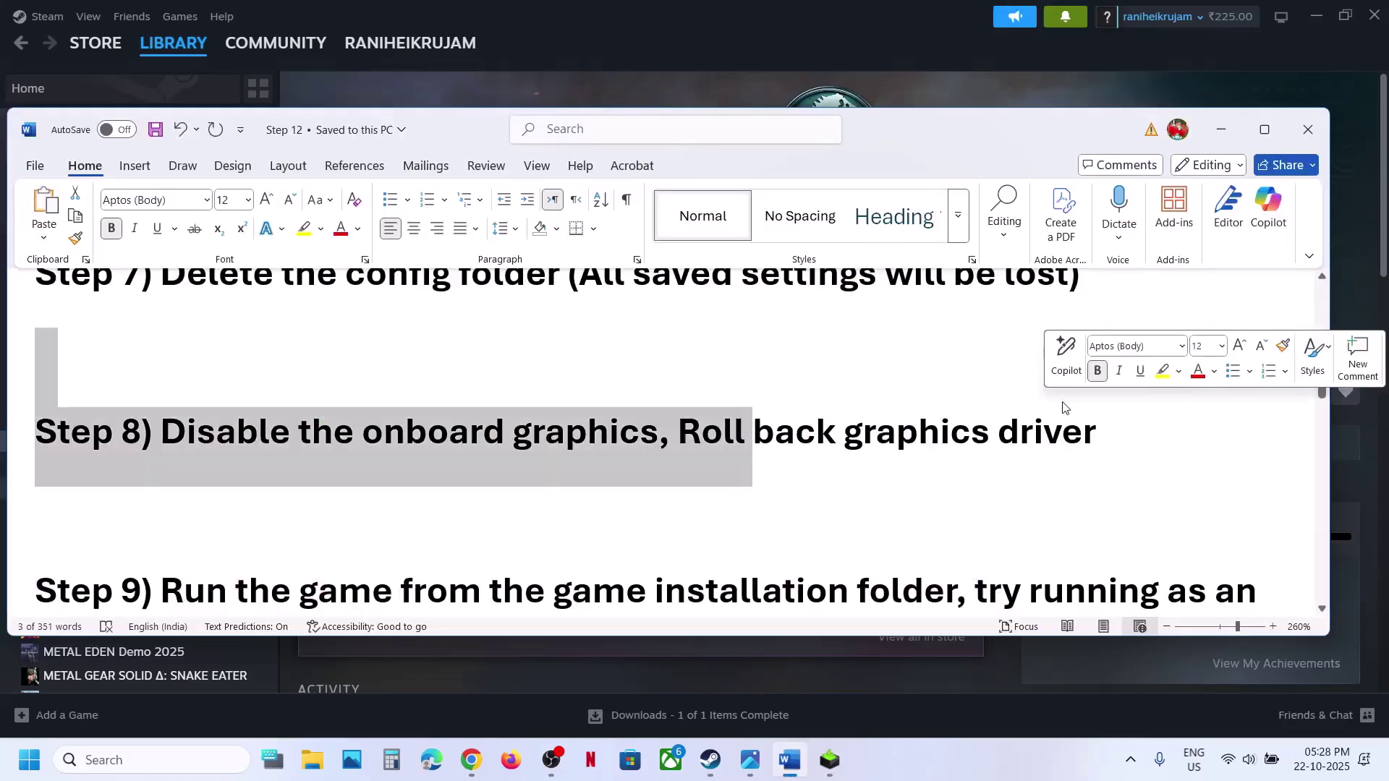
pyautogui.click(474, 763)
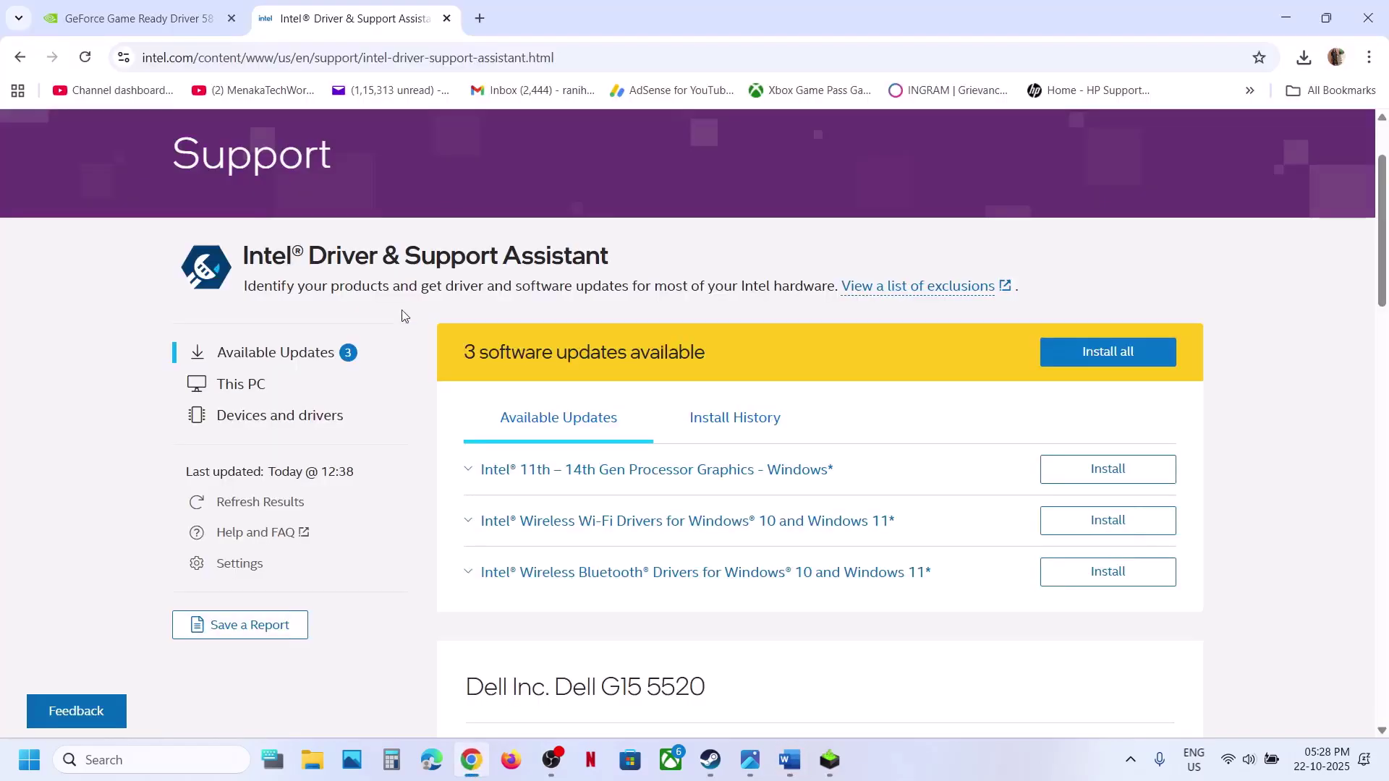
pyautogui.click(154, 6)
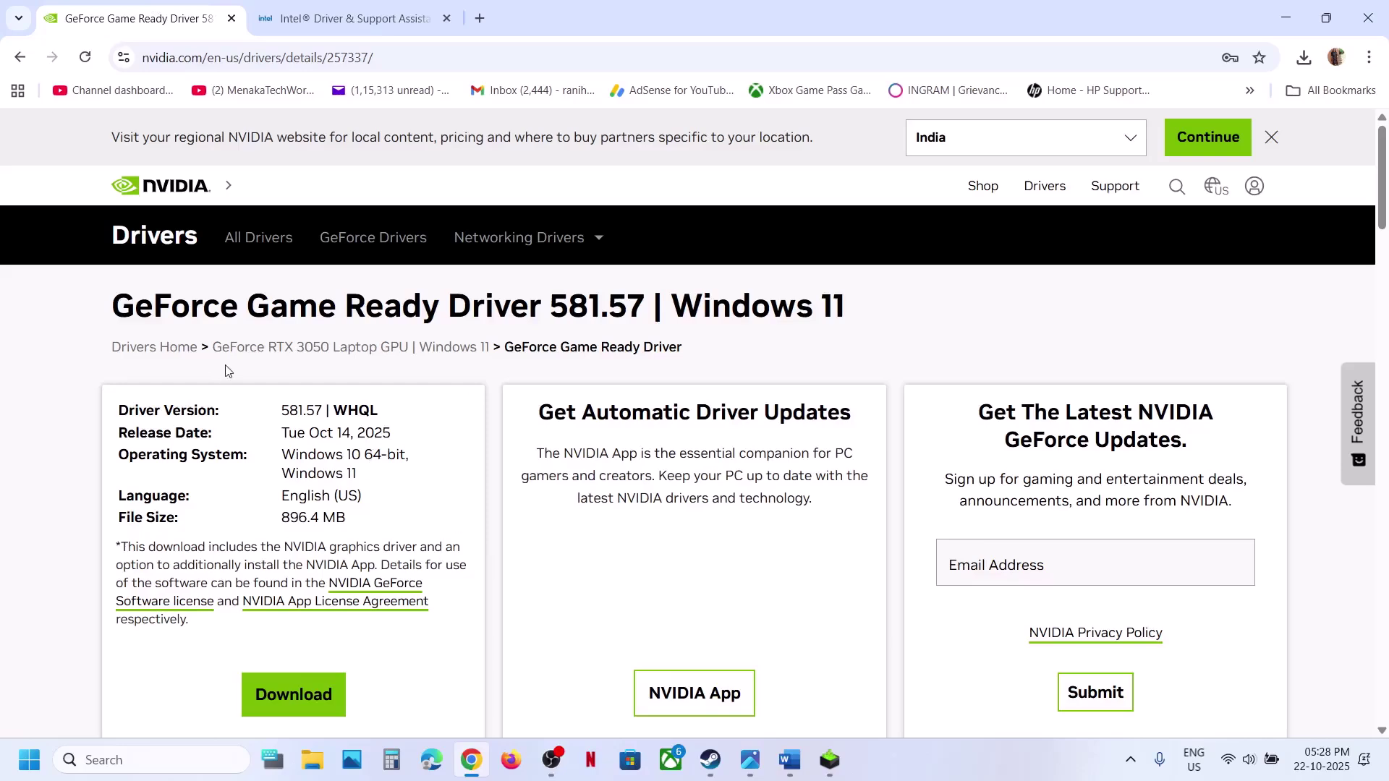
# Return to NVIDIA's driver results and expand the older versions, down to 581.15 and 581.08.
pyautogui.click(21, 57)
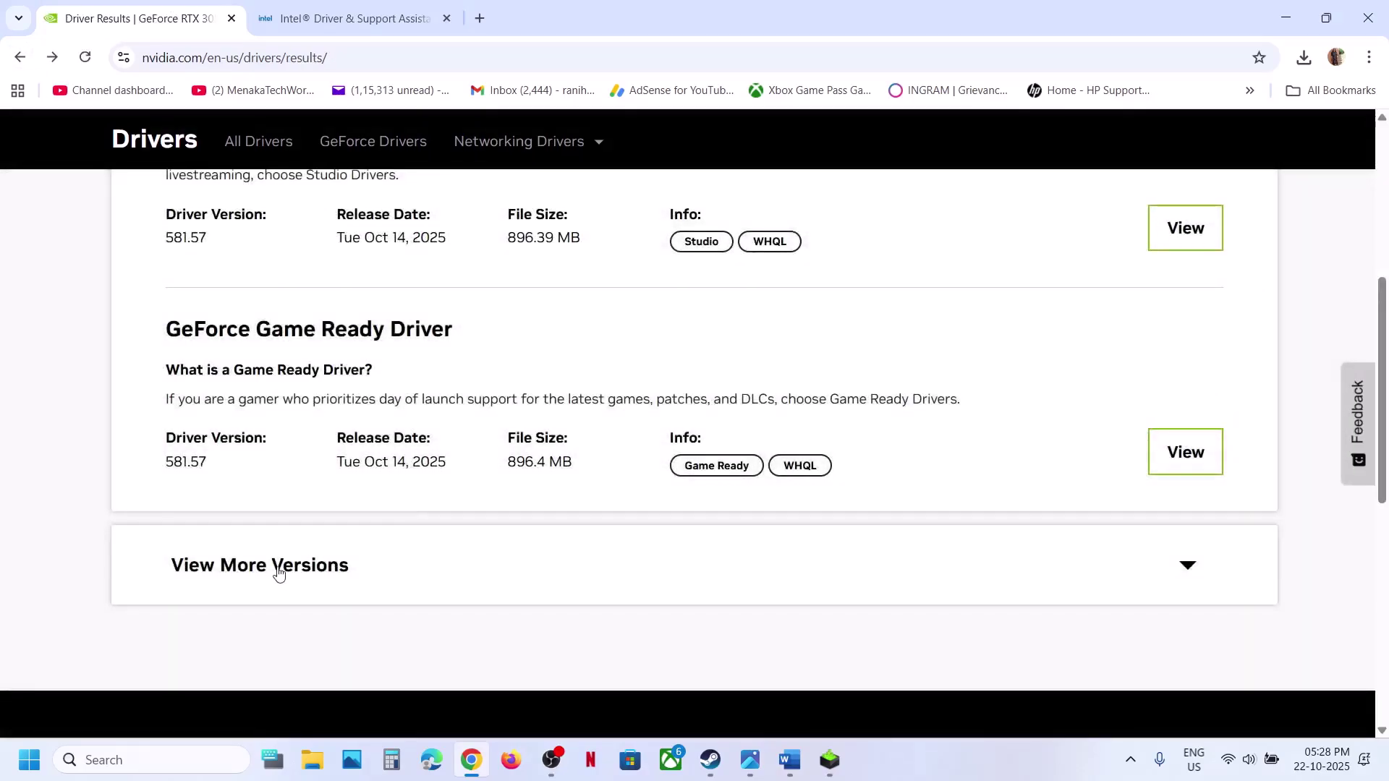
pyautogui.click(279, 573)
pyautogui.scroll(-5, 279, 573)
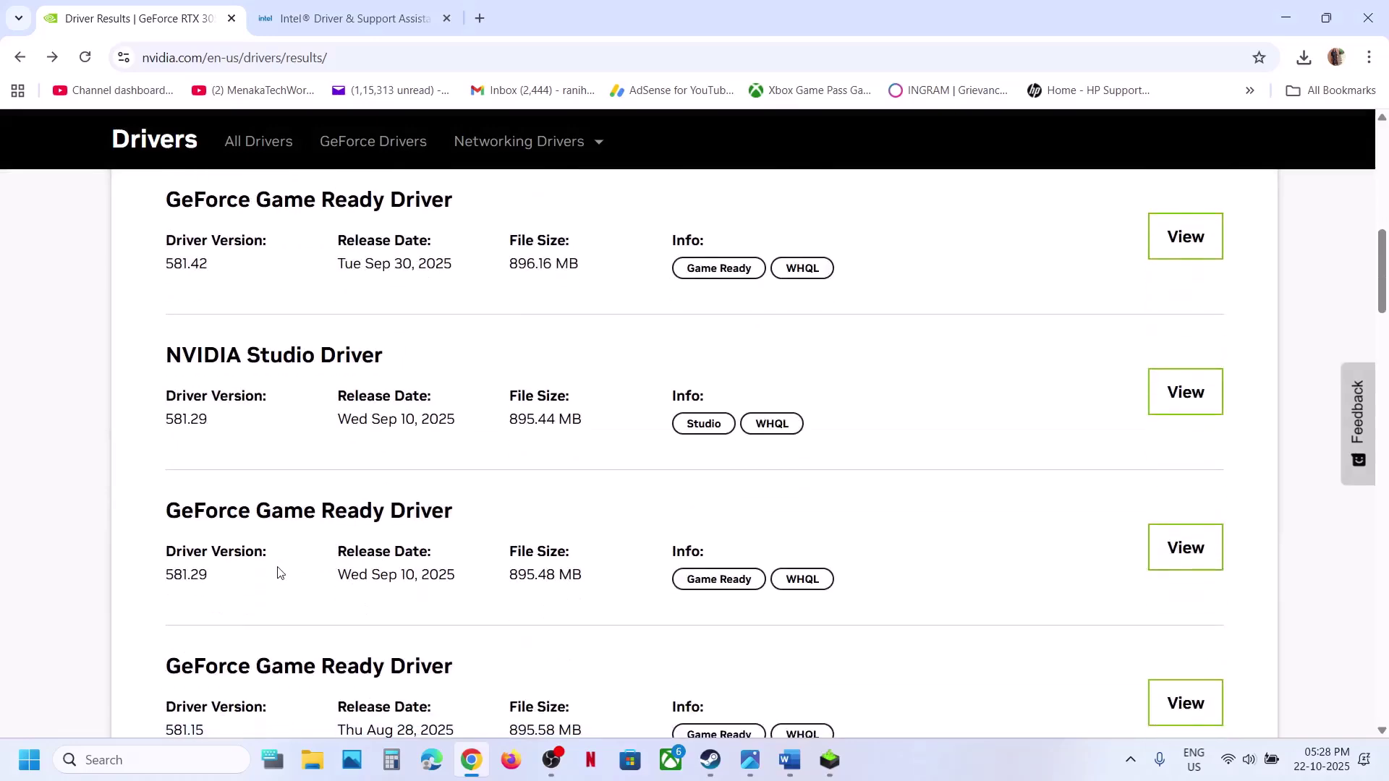
pyautogui.scroll(-1, 217, 405)
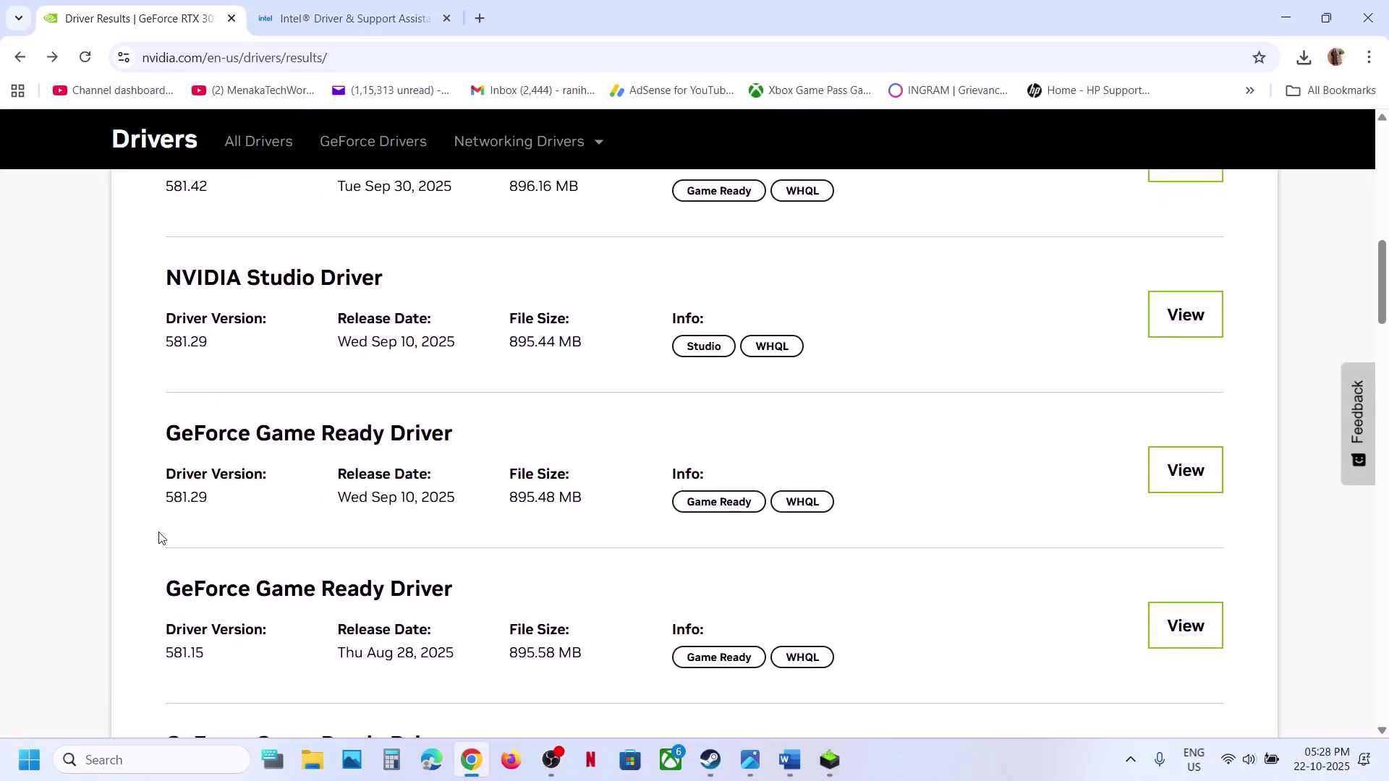
pyautogui.scroll(-1, 213, 507)
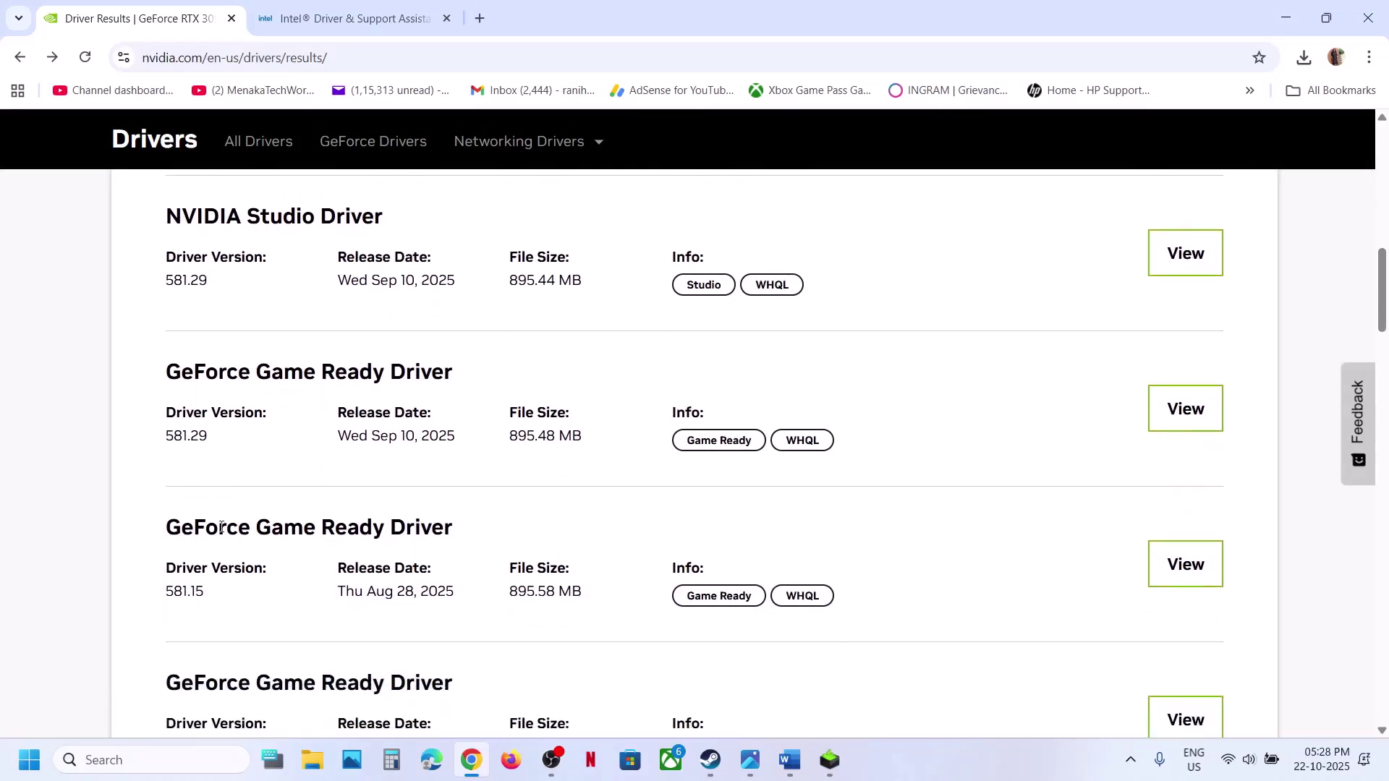
pyautogui.scroll(-1, 221, 528)
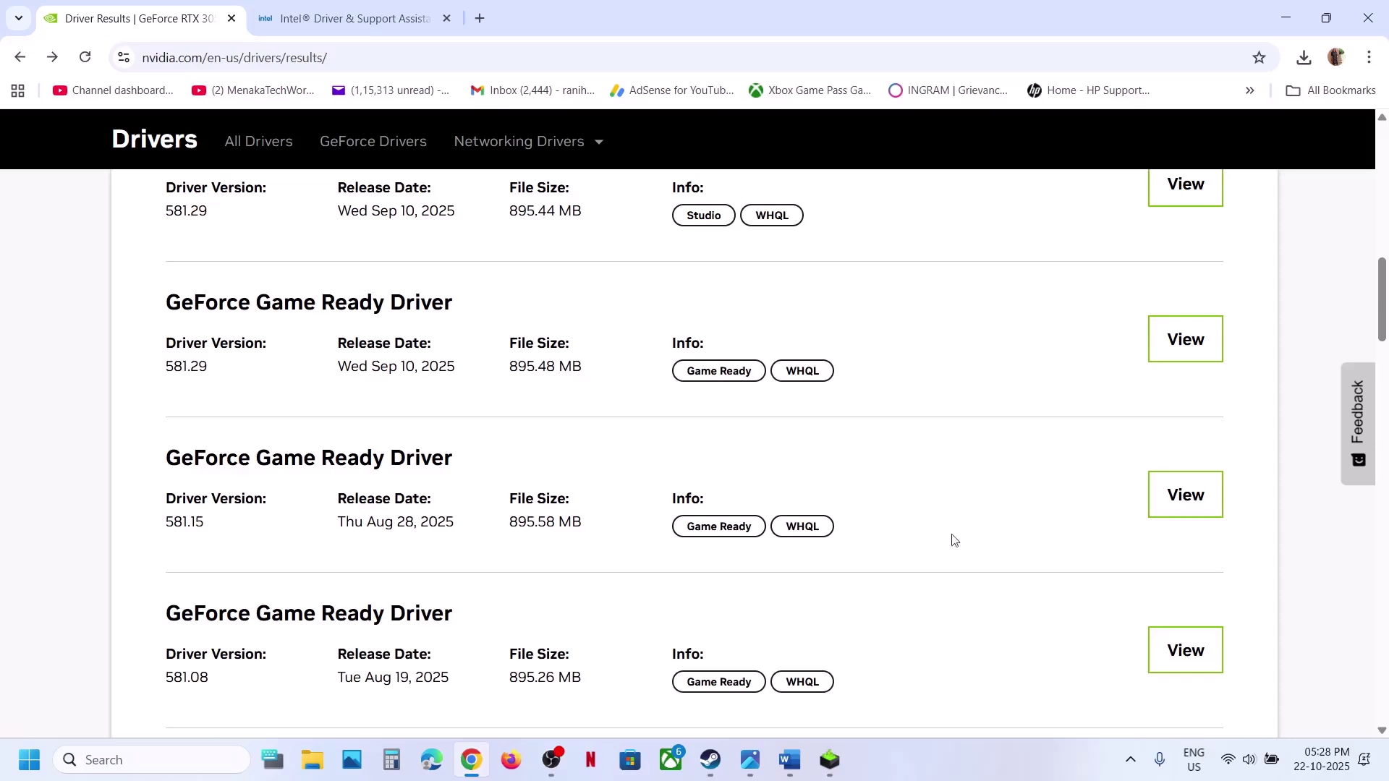
# Check the NVIDIA driver installer, bring the driver list back, and open the Start menu.
pyautogui.click(830, 759)
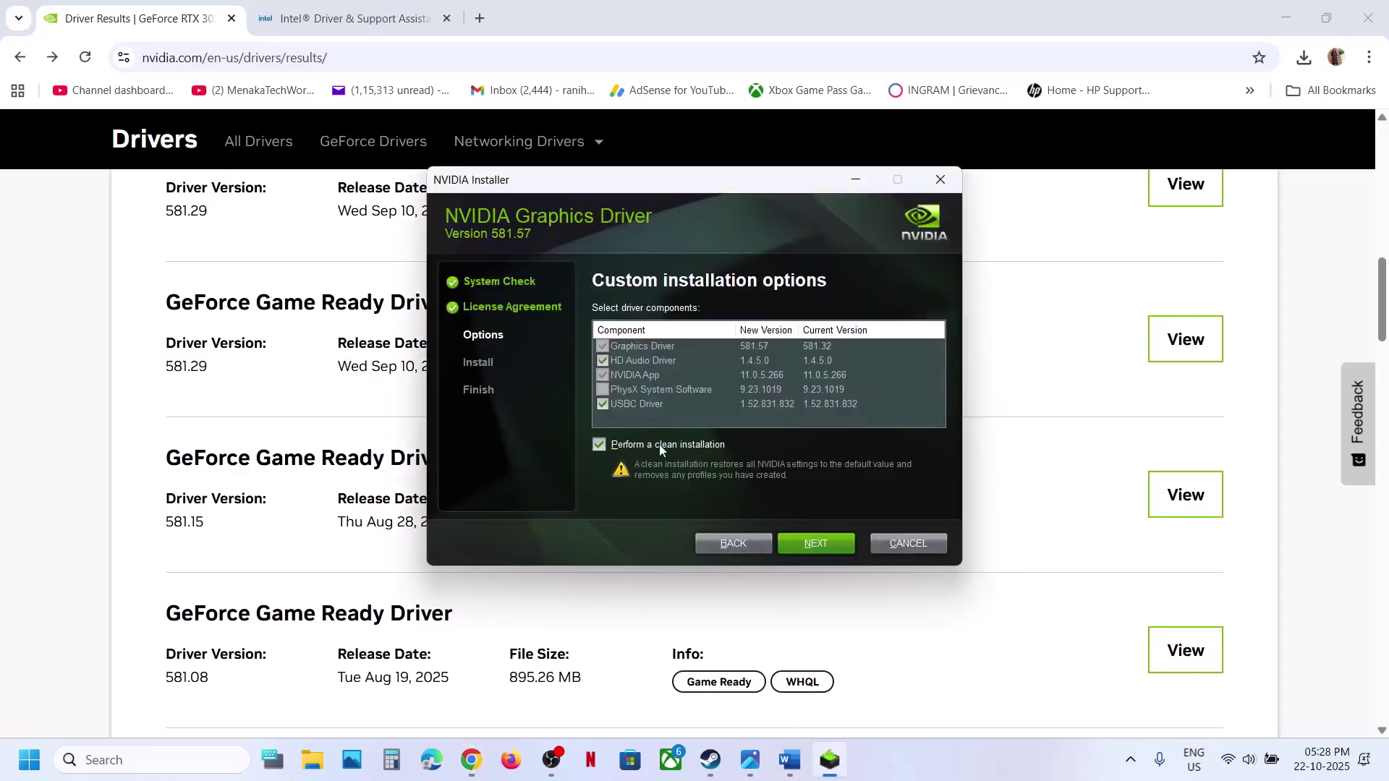
pyautogui.click(146, 614)
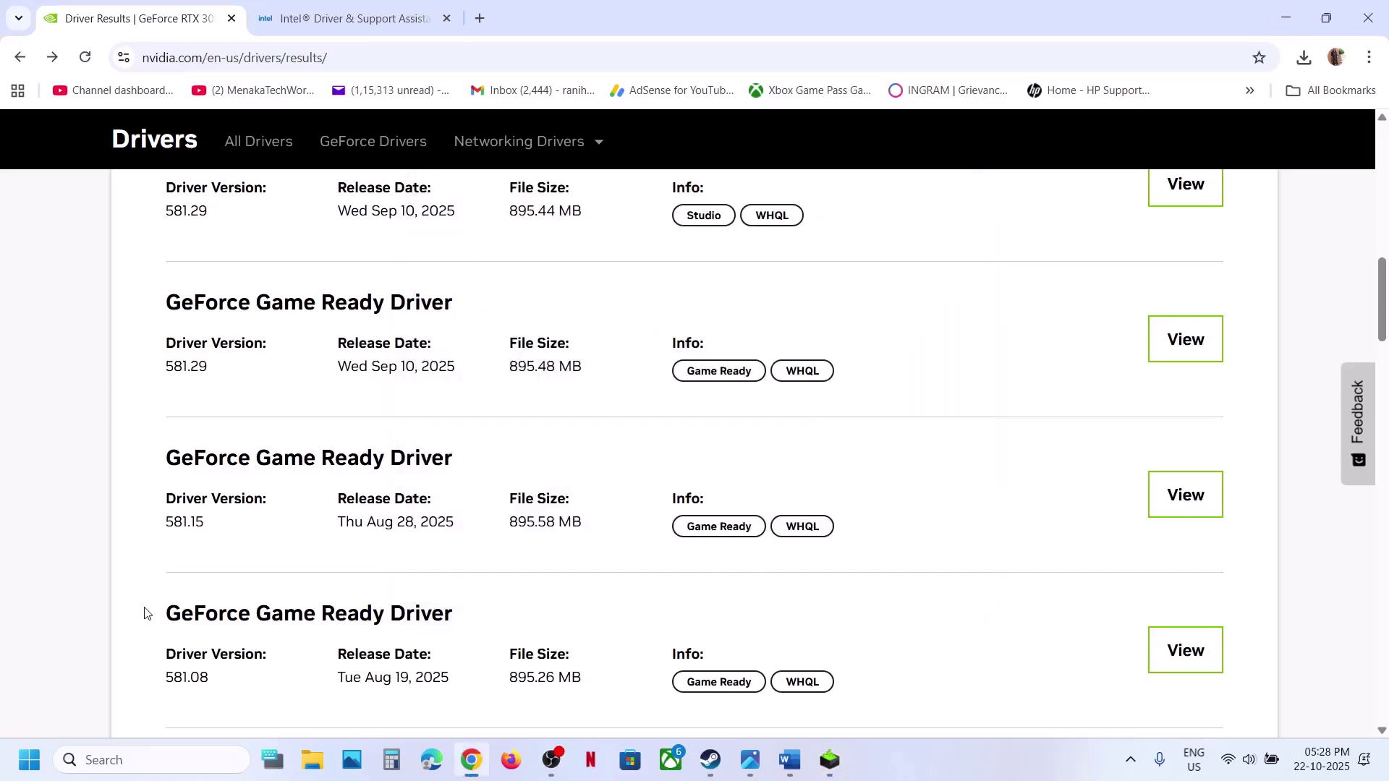
pyautogui.click(27, 760)
# Bring up the power options, then look over the Word step notes.
pyautogui.click(526, 697)
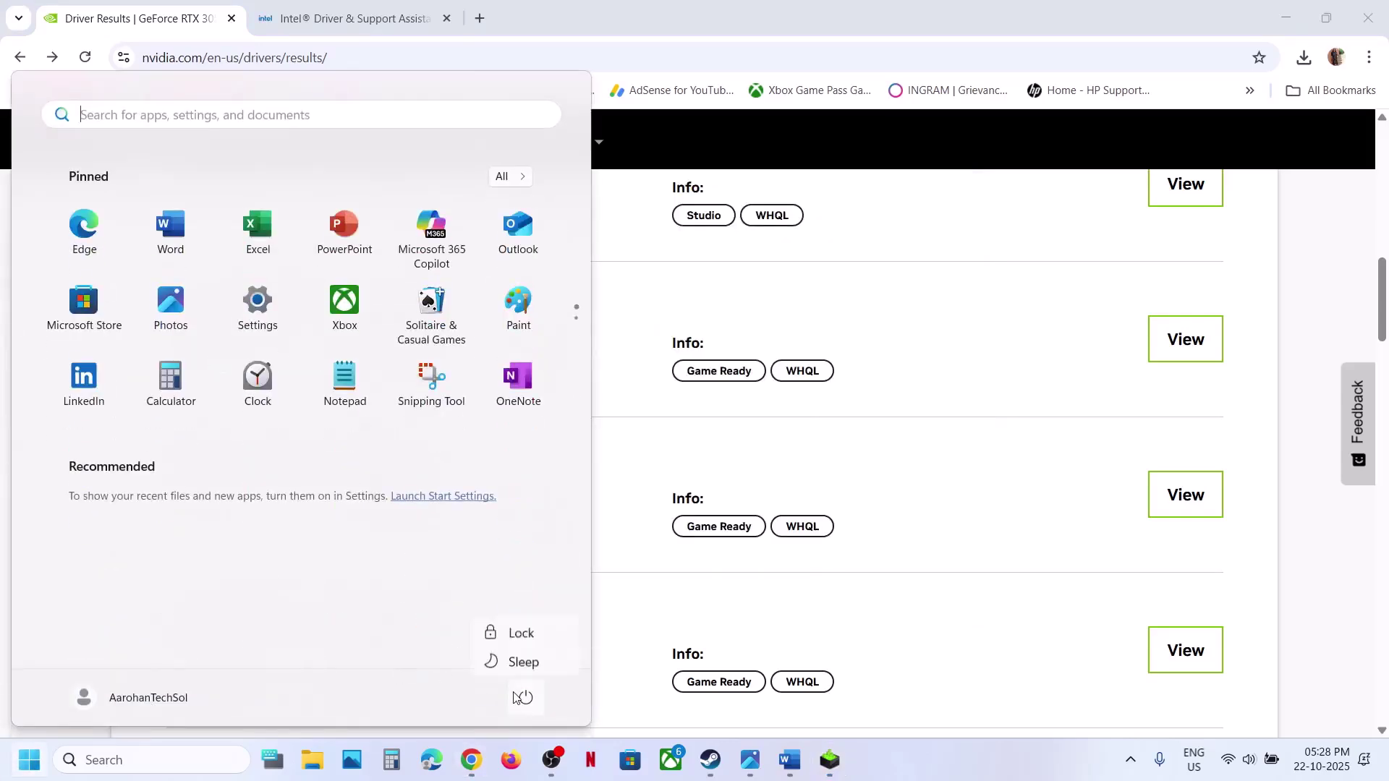
pyautogui.click(710, 759)
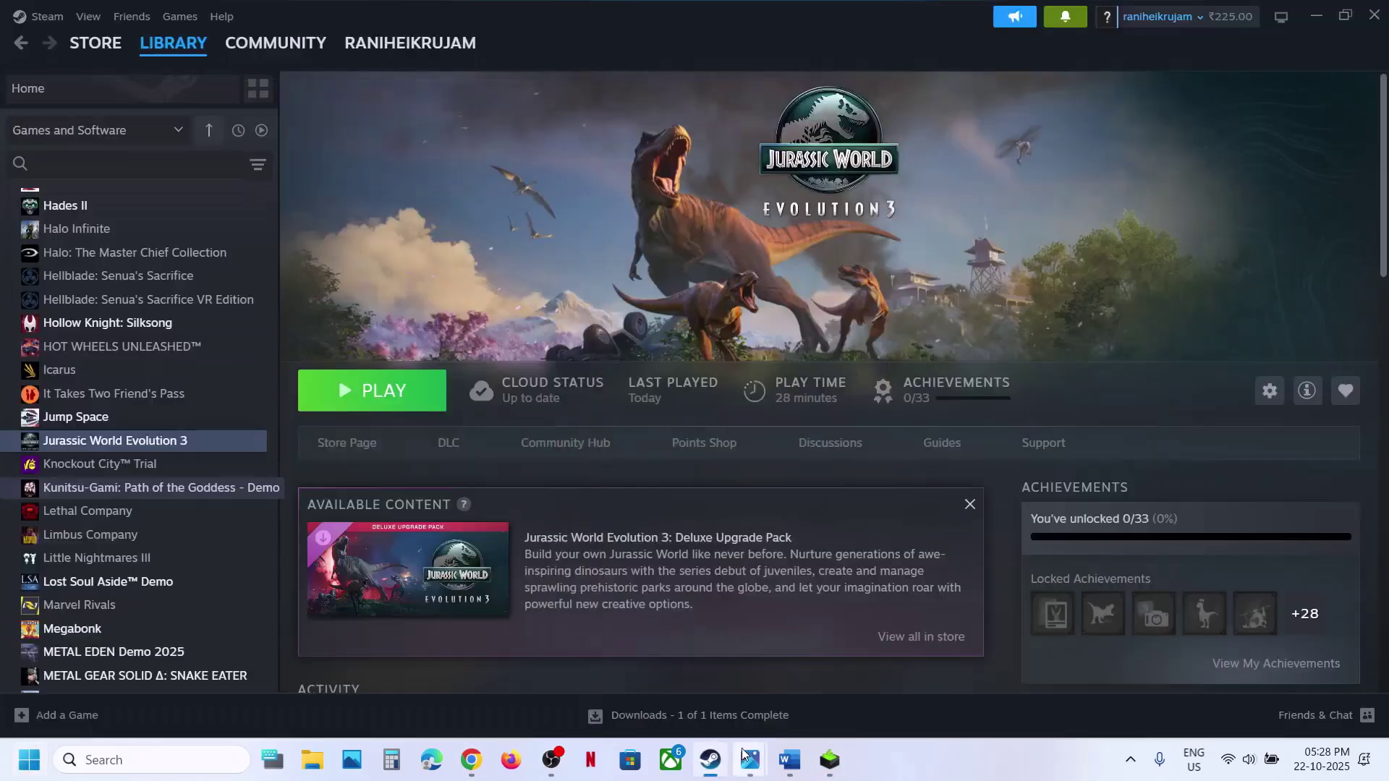
pyautogui.click(791, 761)
pyautogui.scroll(-3, 486, 494)
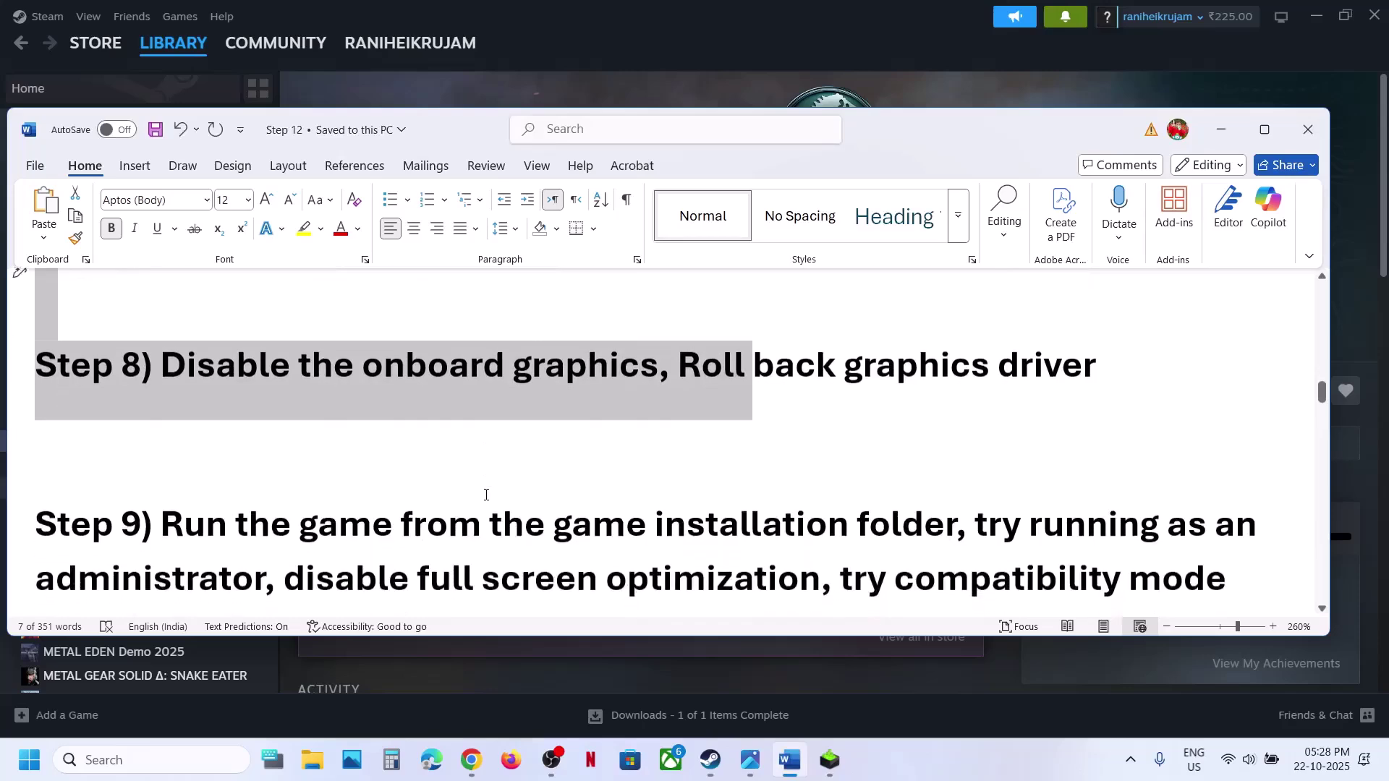
pyautogui.scroll(1, 486, 495)
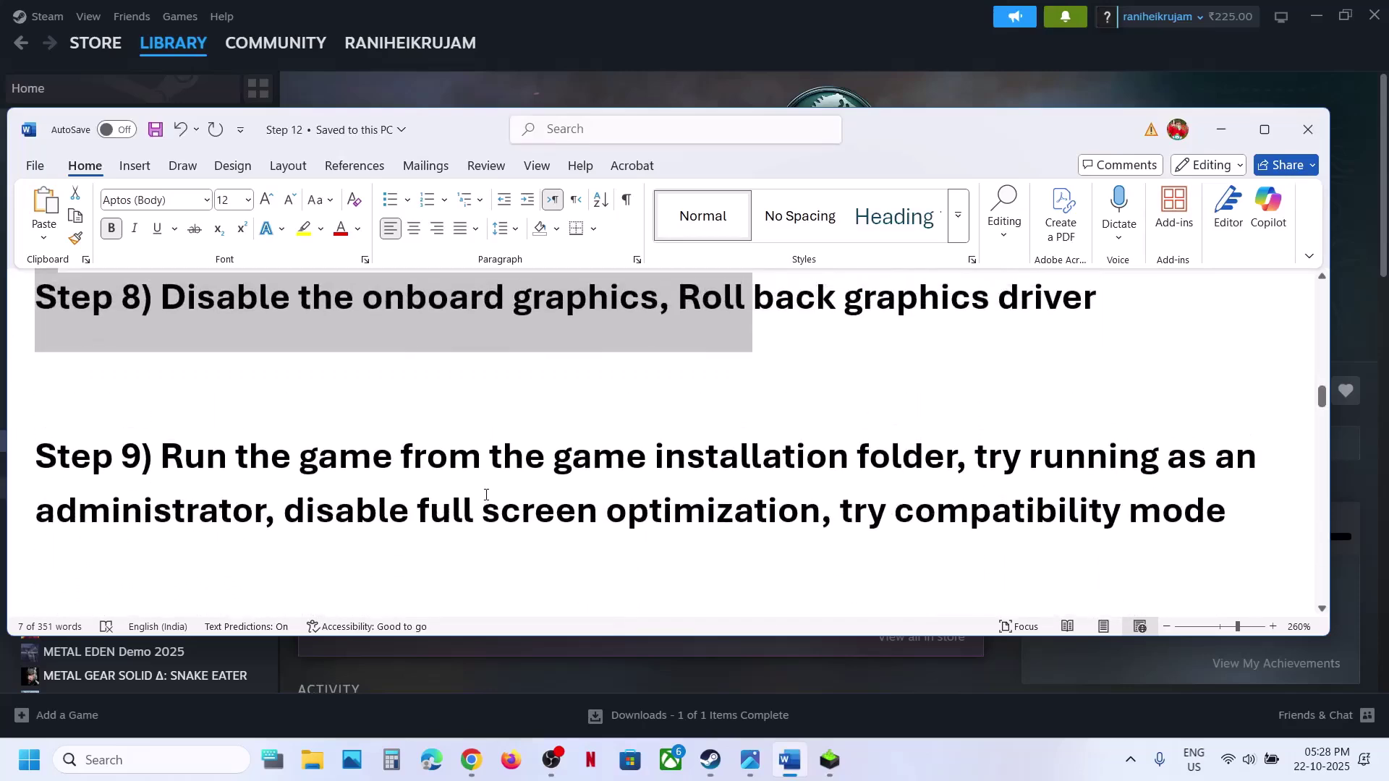
# Browse Jurassic World Evolution 3's local files from its Steam library entry via Manage.
pyautogui.click(706, 63)
pyautogui.rightClick(189, 440)
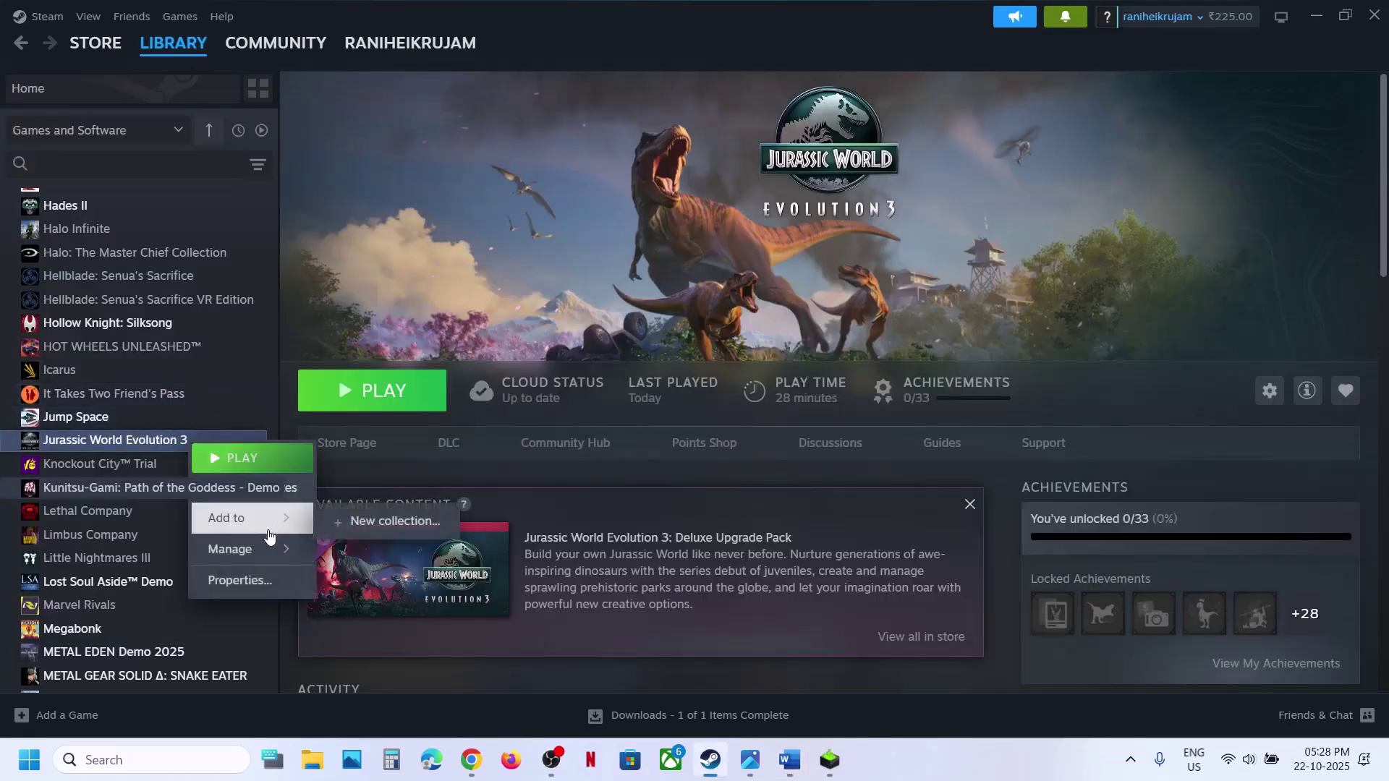
pyautogui.moveTo(239, 549)
pyautogui.click(416, 592)
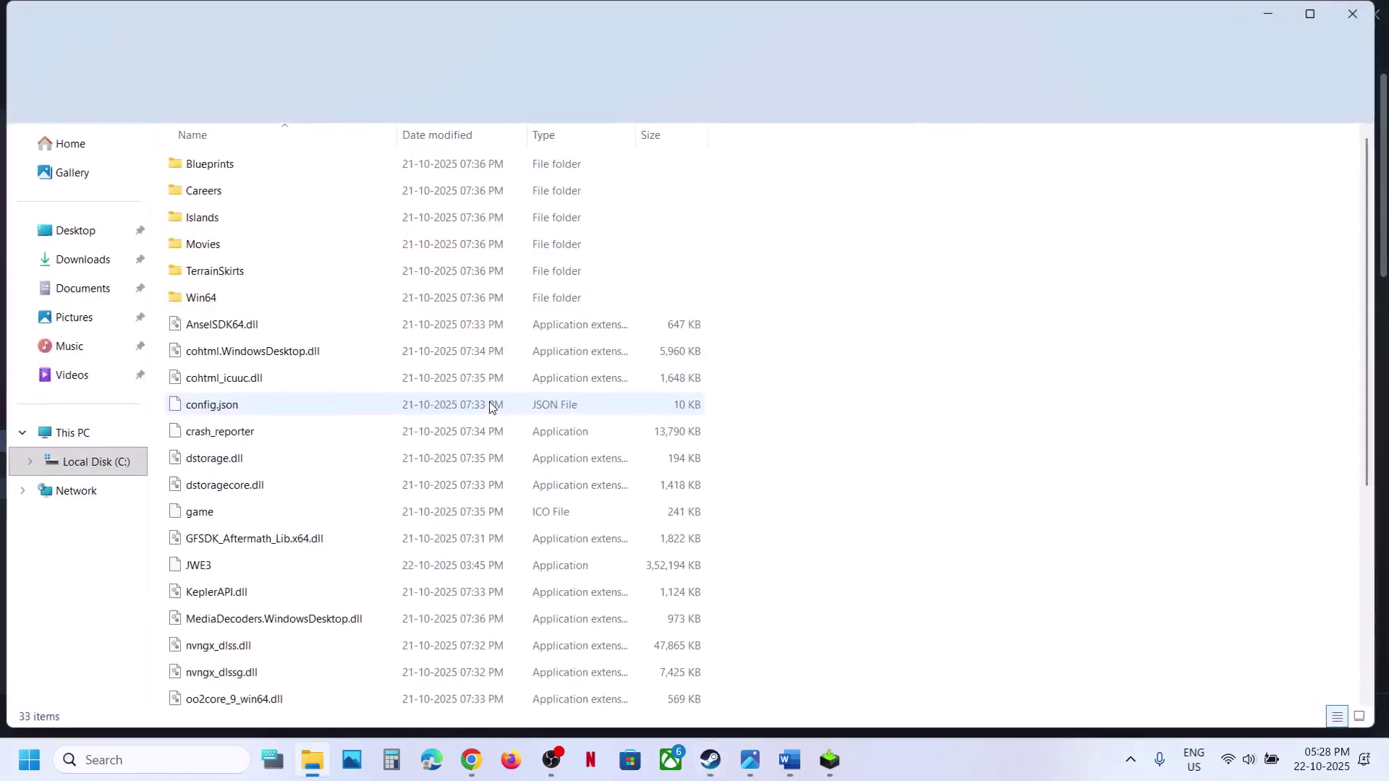
# Set the JWE3 executable to always run as administrator and apply.
pyautogui.click(218, 570)
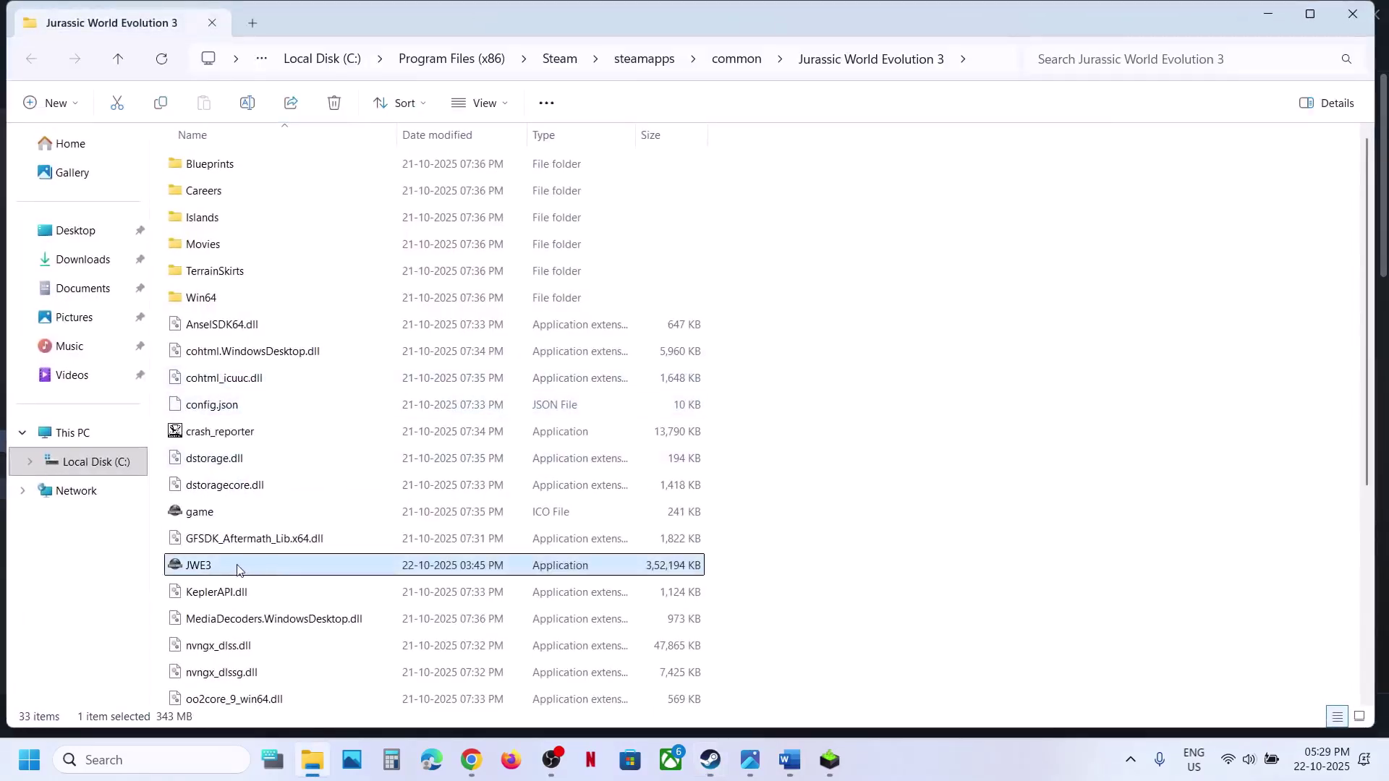
pyautogui.rightClick(237, 571)
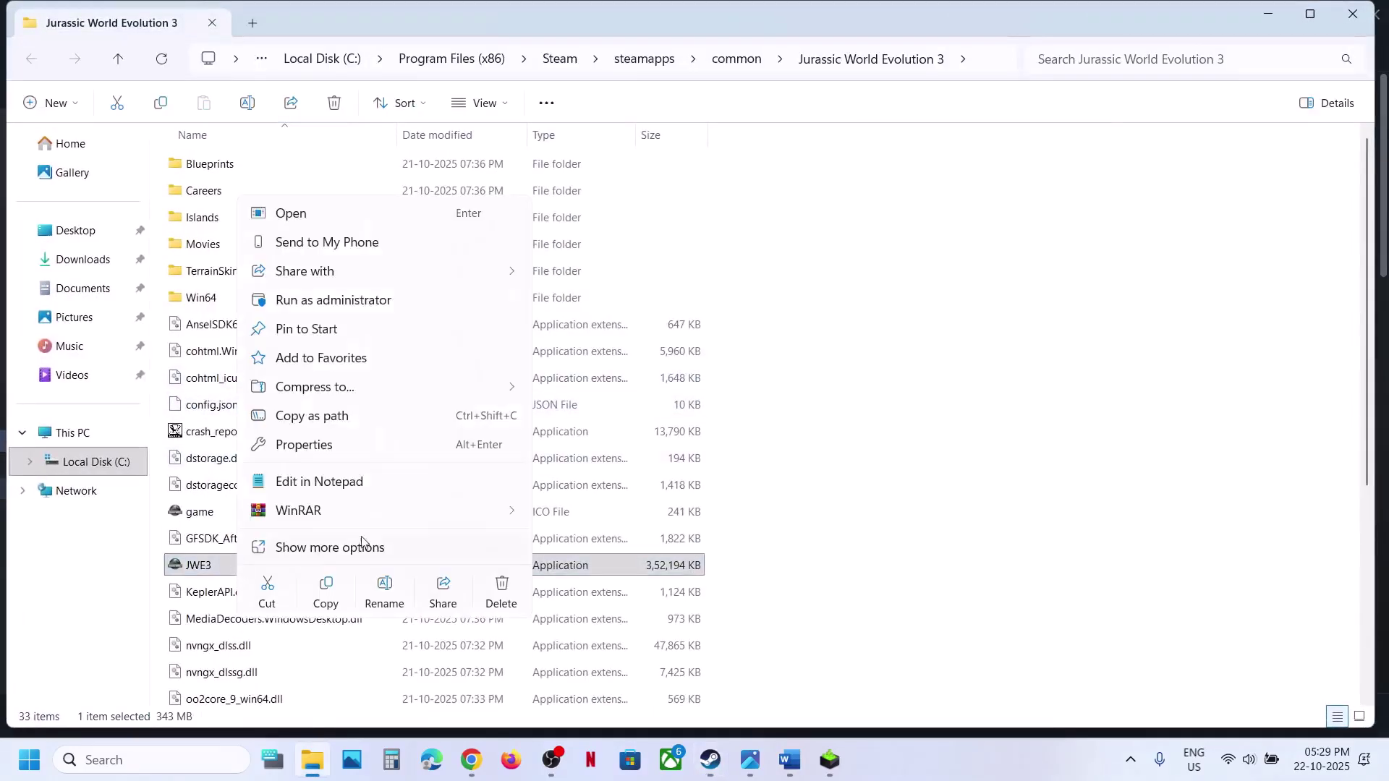
pyautogui.click(318, 444)
pyautogui.click(414, 288)
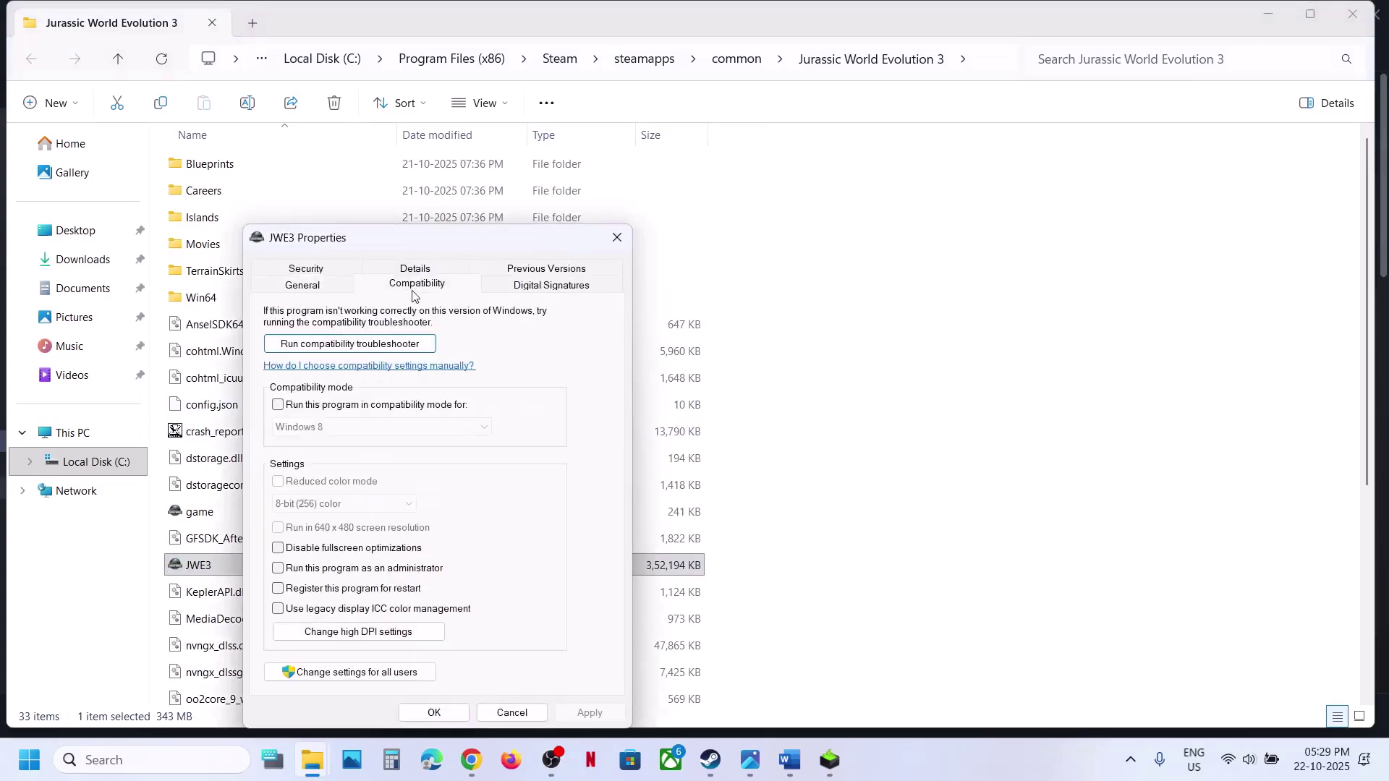
pyautogui.click(279, 569)
pyautogui.click(589, 712)
pyautogui.click(434, 713)
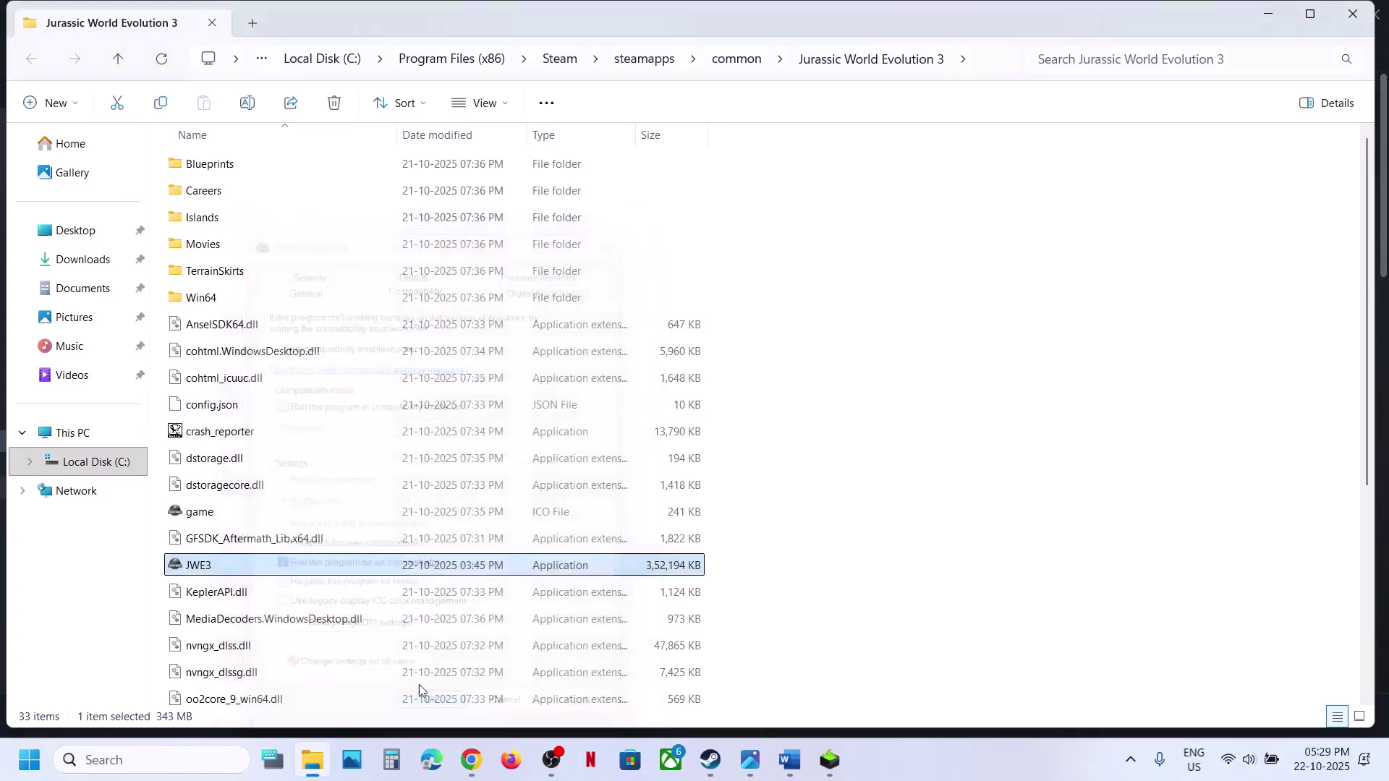
# Enable compatibility mode for JWE3 set to Windows 7 and apply.
pyautogui.rightClick(240, 567)
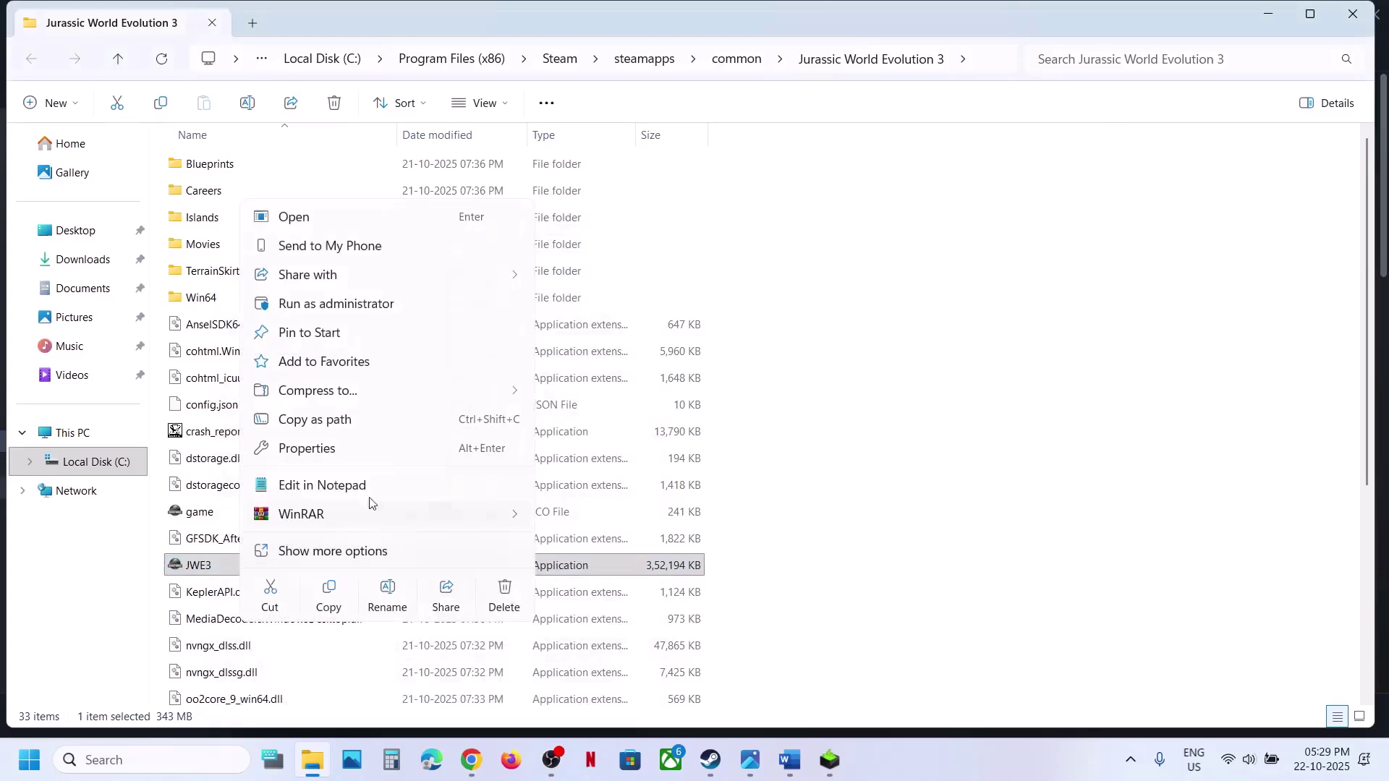
pyautogui.click(311, 450)
pyautogui.click(406, 283)
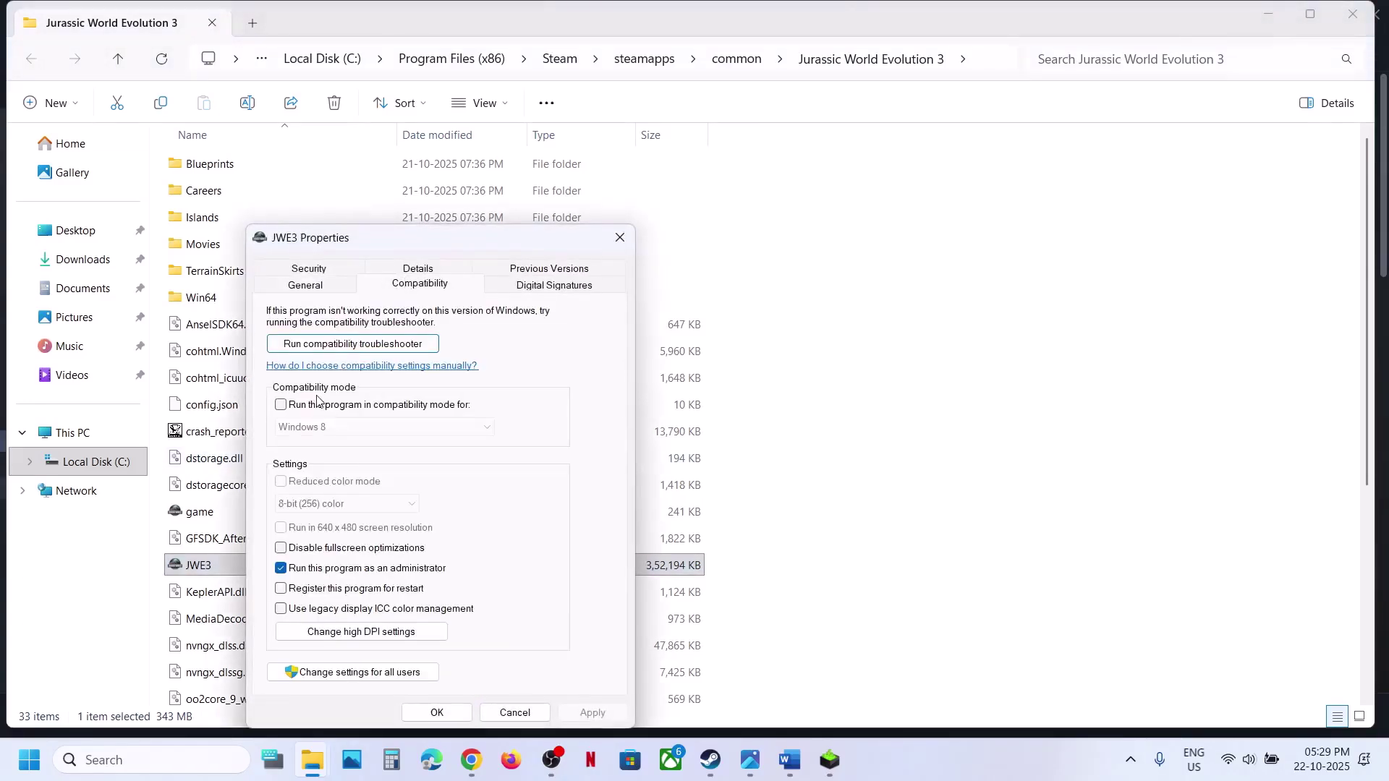
pyautogui.click(282, 406)
pyautogui.click(591, 712)
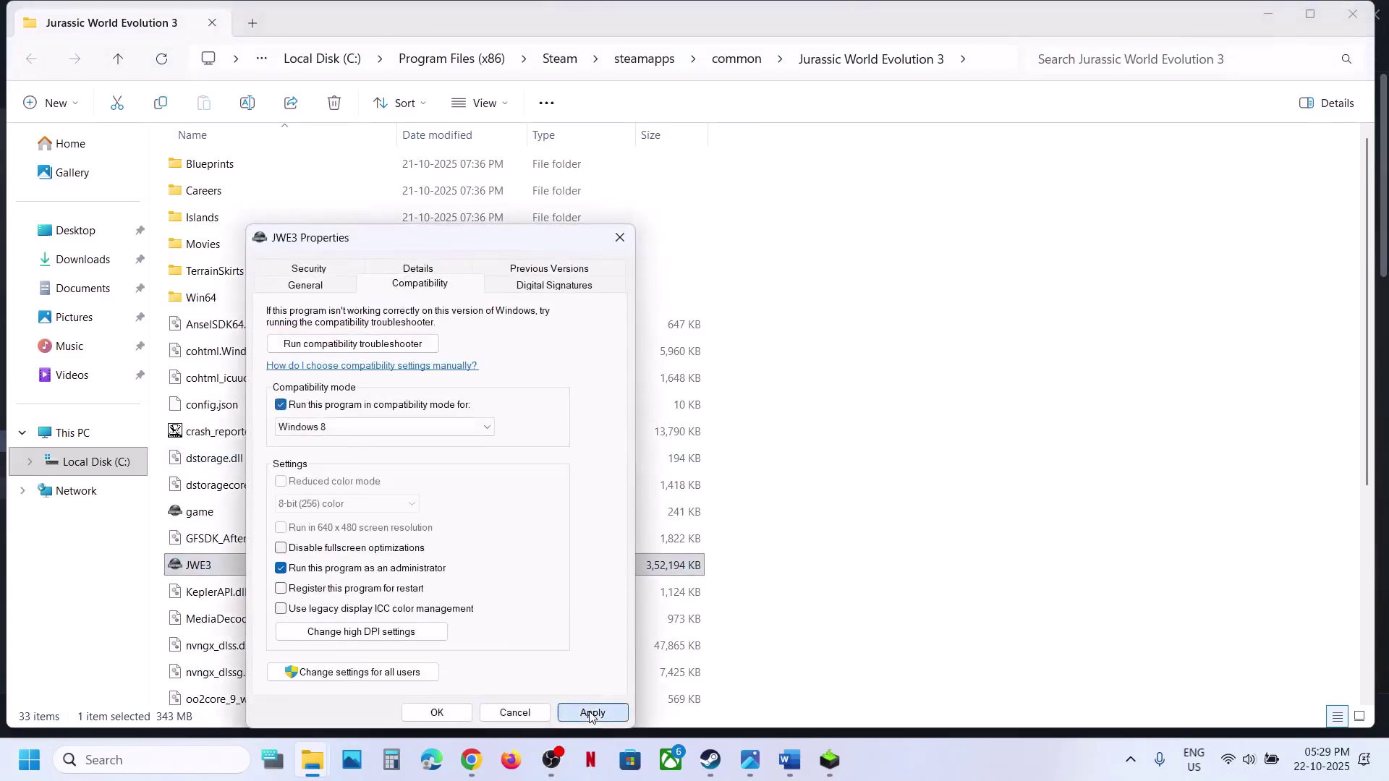
pyautogui.click(323, 428)
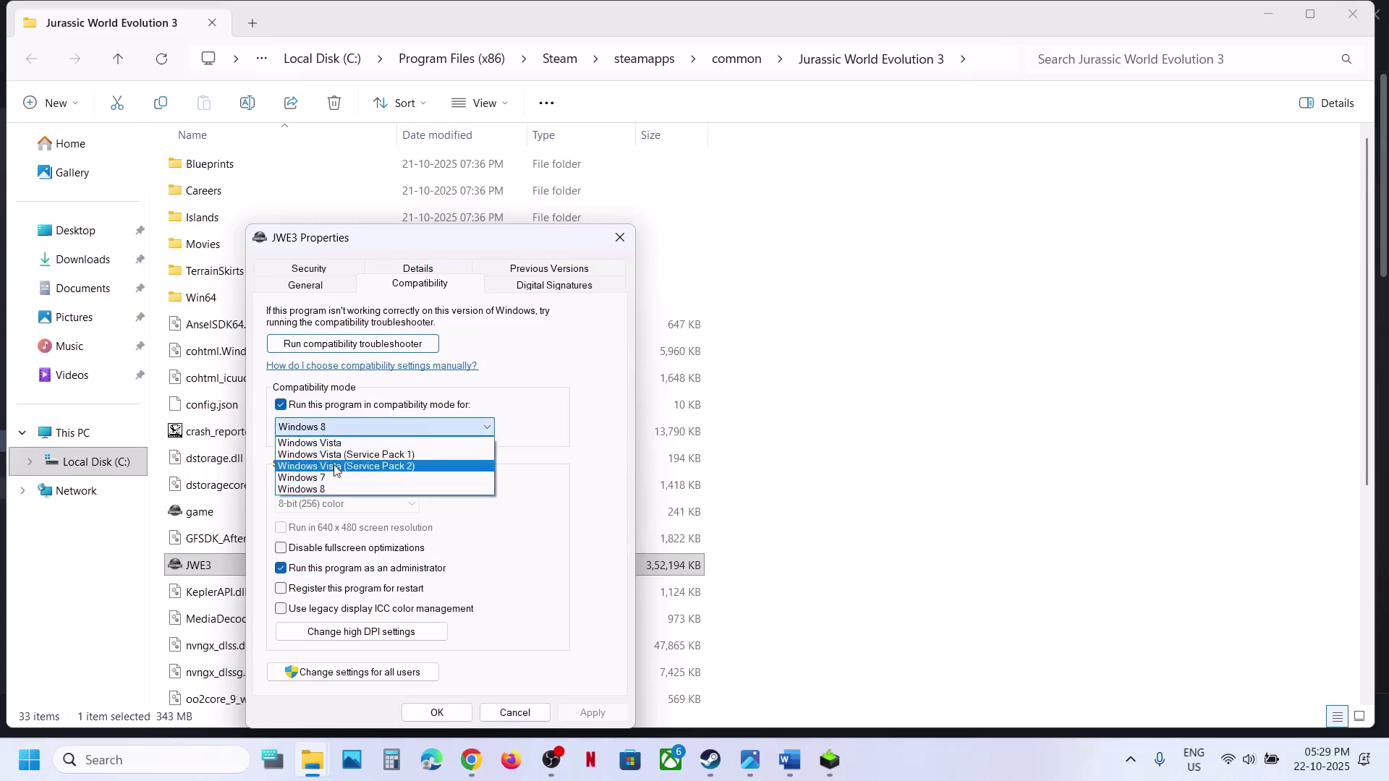
pyautogui.click(336, 479)
pyautogui.click(619, 718)
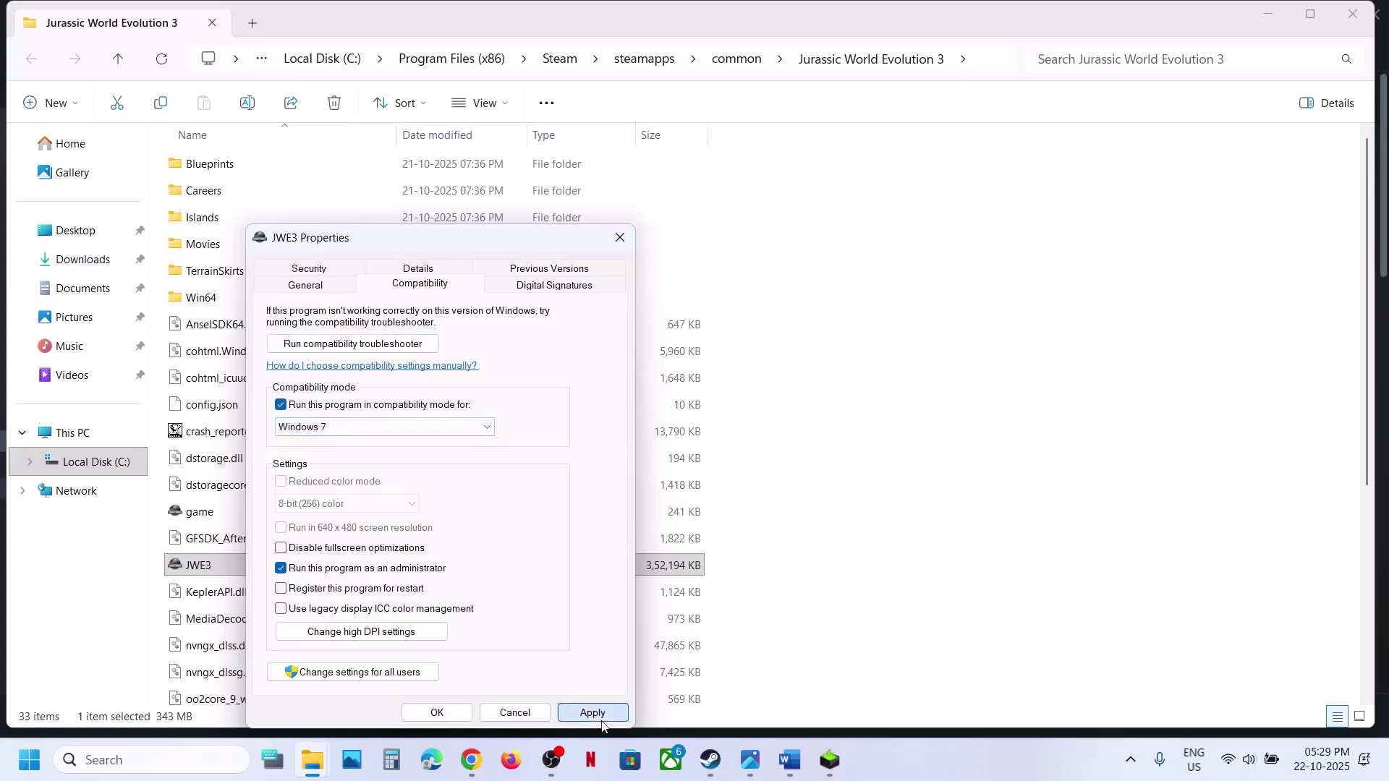
# Disable fullscreen optimizations, turn compatibility mode back off, then close Properties and the folder.
pyautogui.click(327, 549)
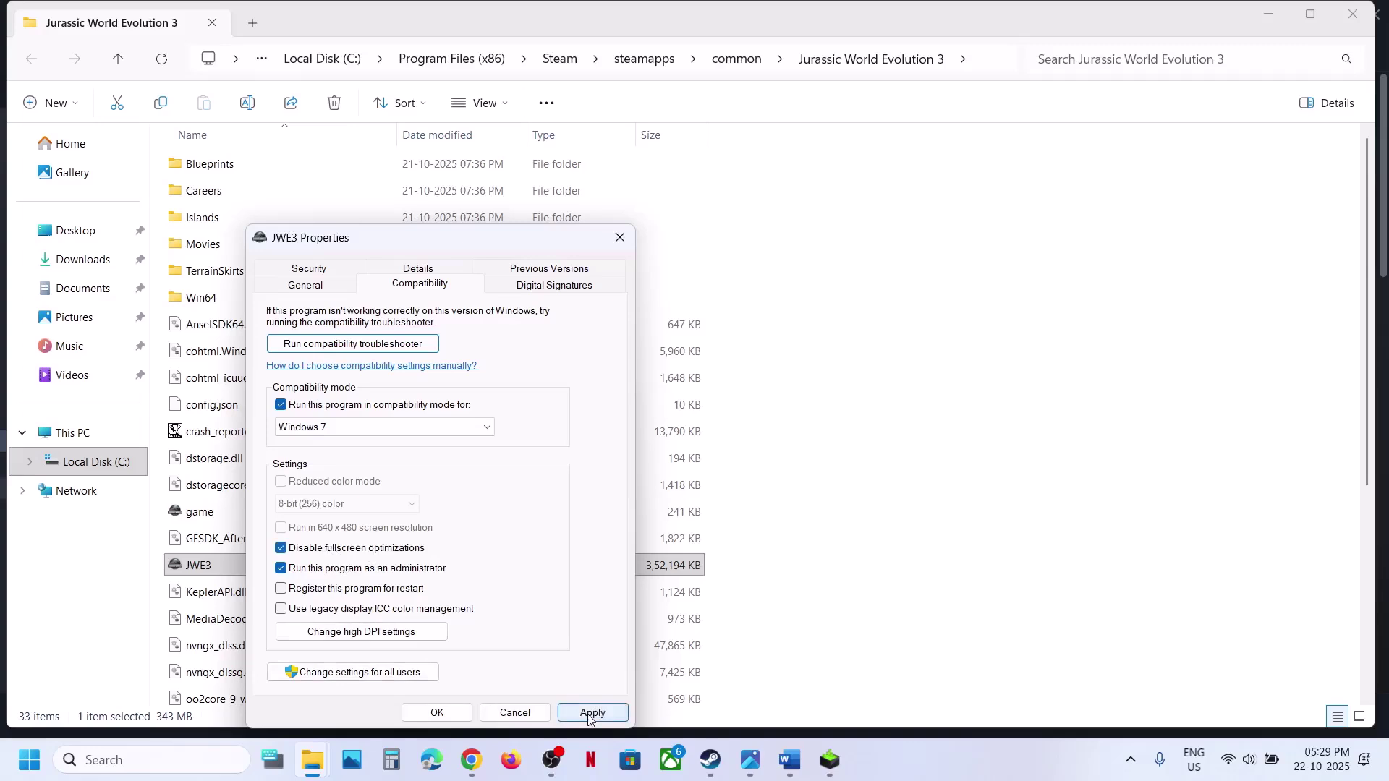
pyautogui.click(590, 715)
pyautogui.click(281, 405)
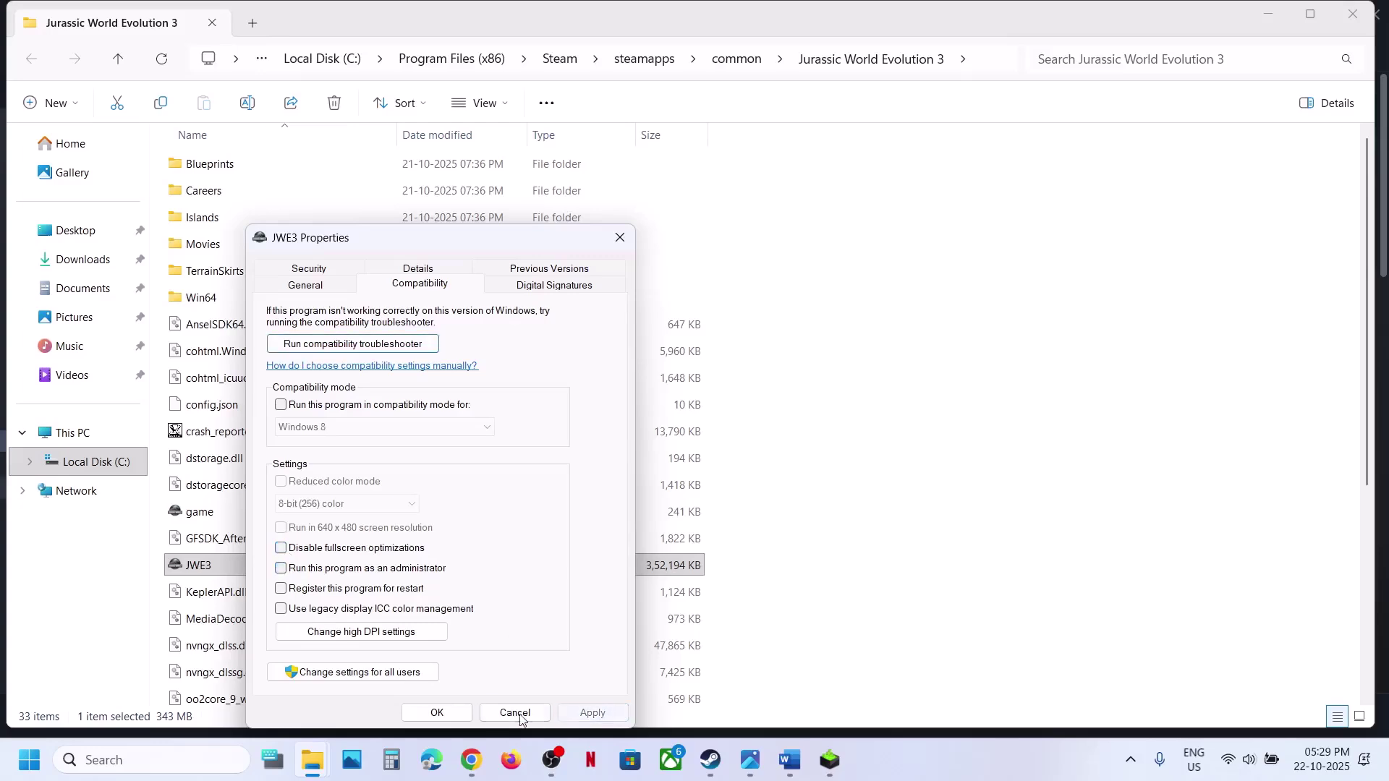
pyautogui.click(439, 712)
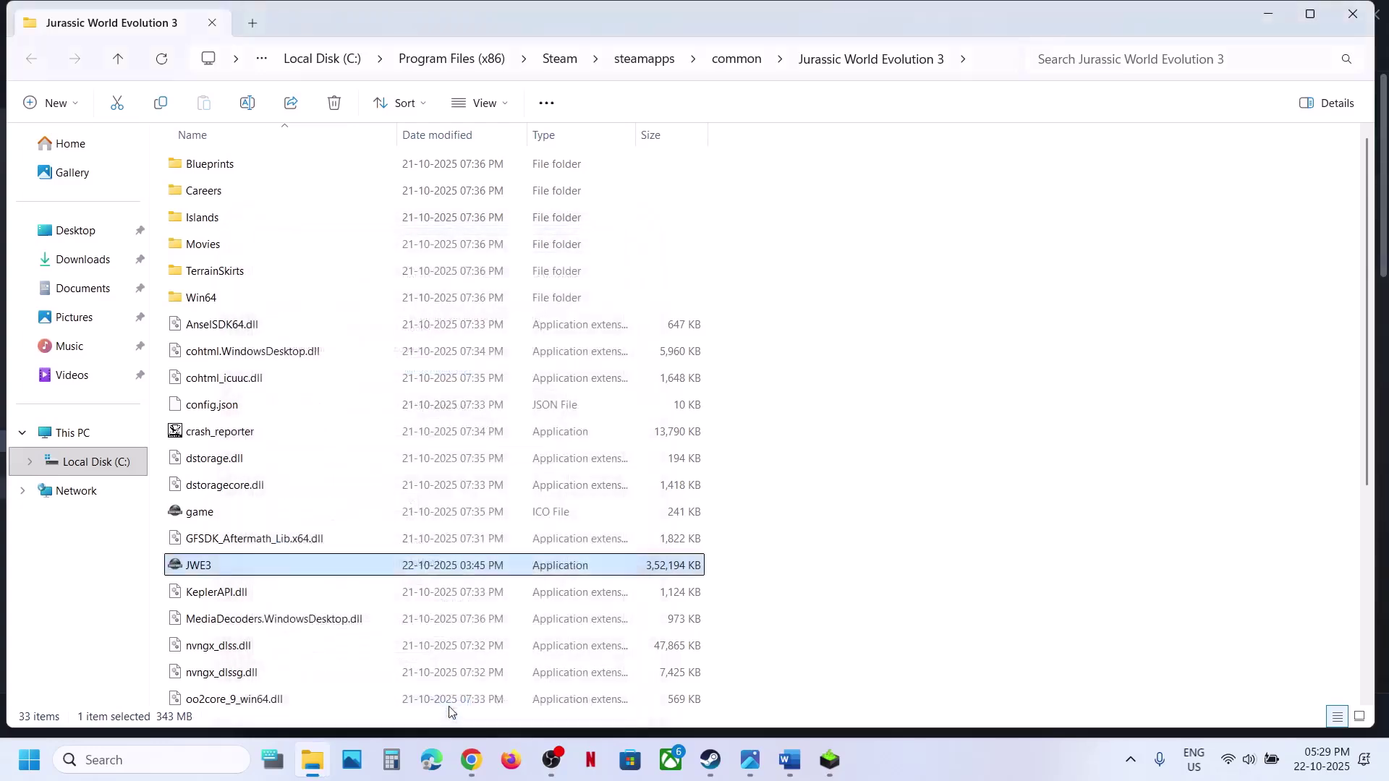
pyautogui.click(1353, 14)
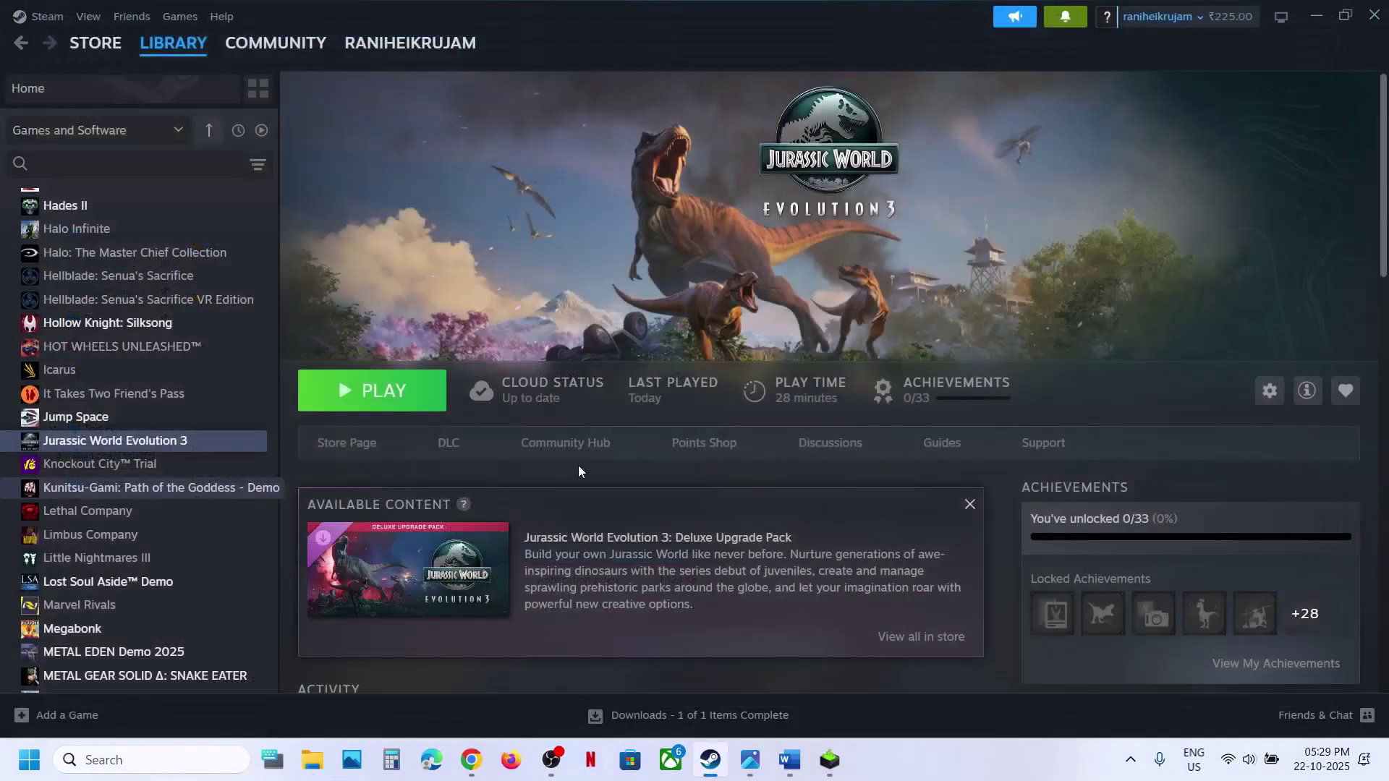
# Scroll the Word notes to Step 10 on allowing the game exe, then open Settings with Win+I.
pyautogui.click(789, 759)
pyautogui.scroll(-5, 488, 520)
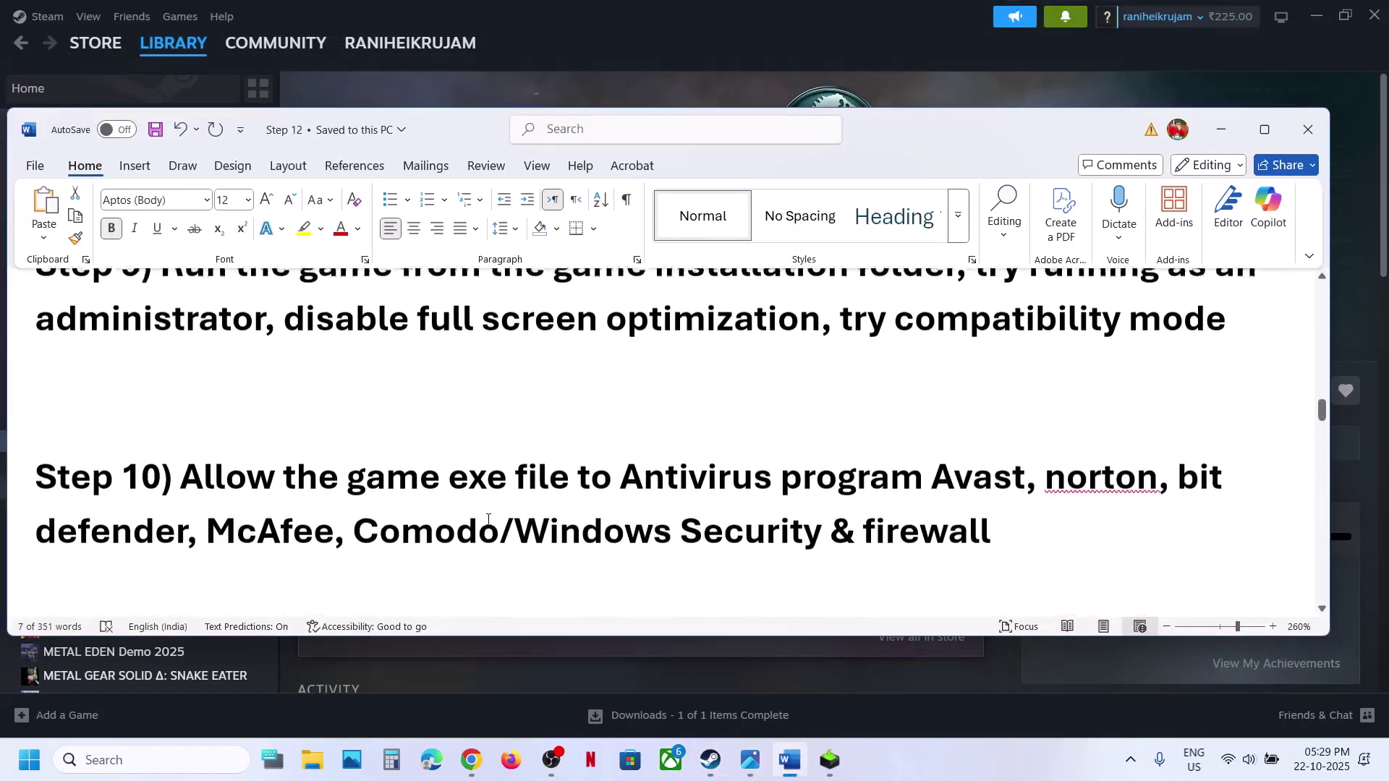
pyautogui.moveTo(283, 443); pyautogui.dragTo(1039, 434)
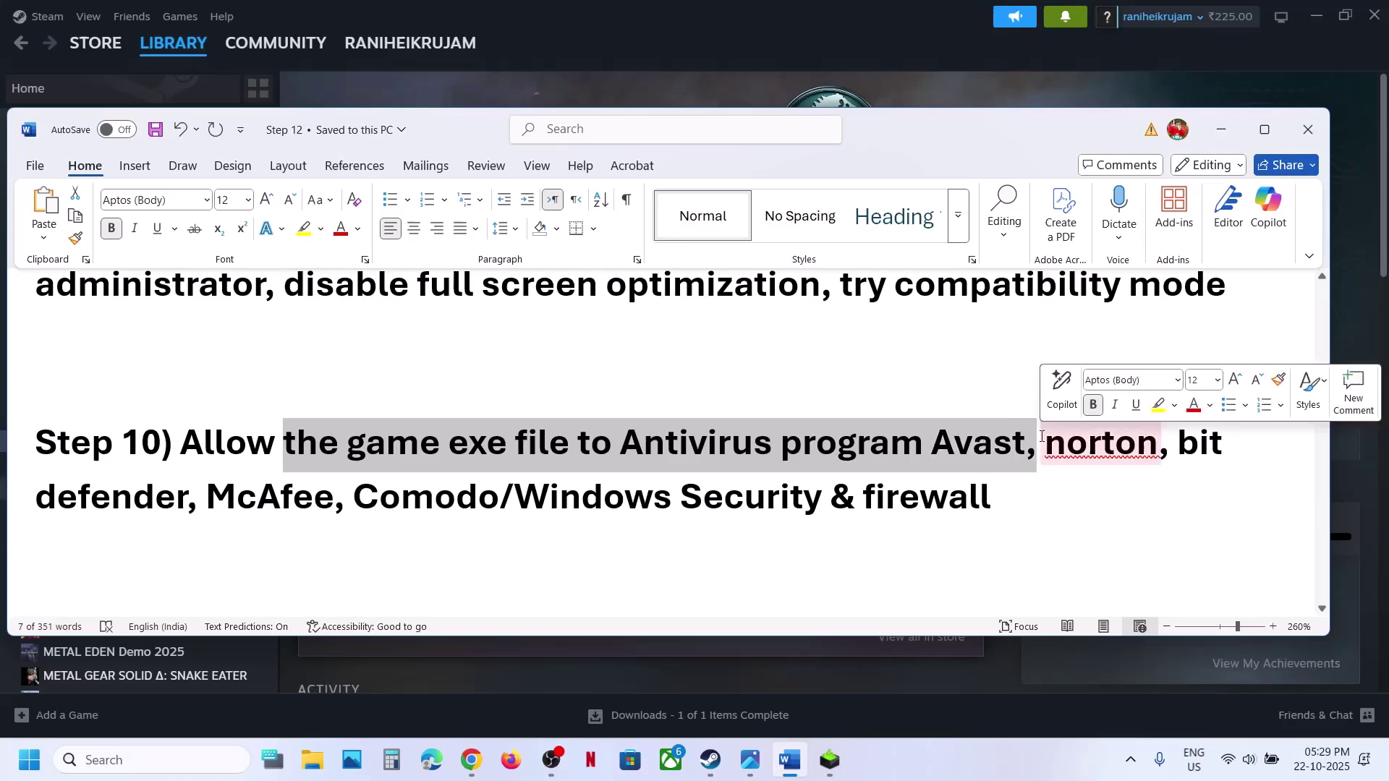
pyautogui.click(471, 511)
pyautogui.press('super+i')
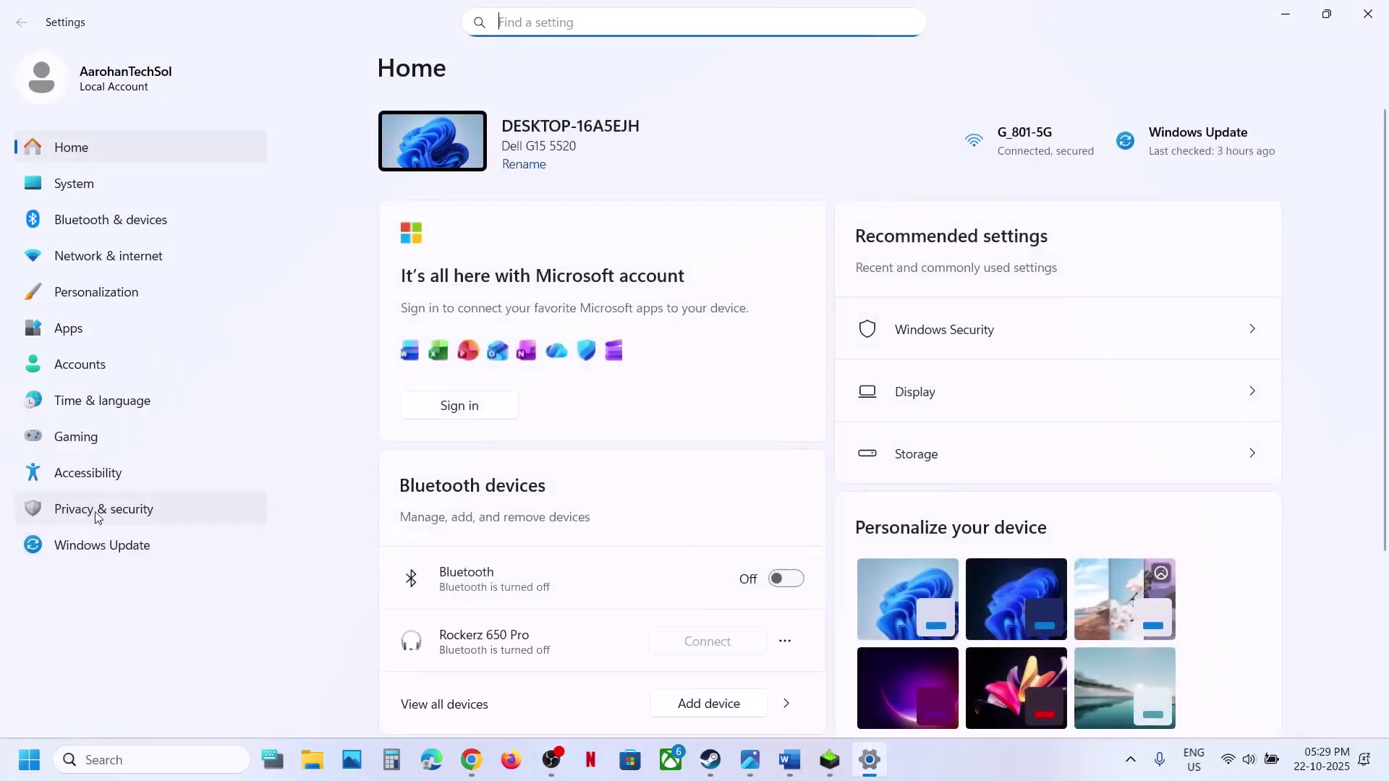
# Reach Windows Security's Controlled folder access allowed-apps page, granting administrator permission.
pyautogui.click(97, 510)
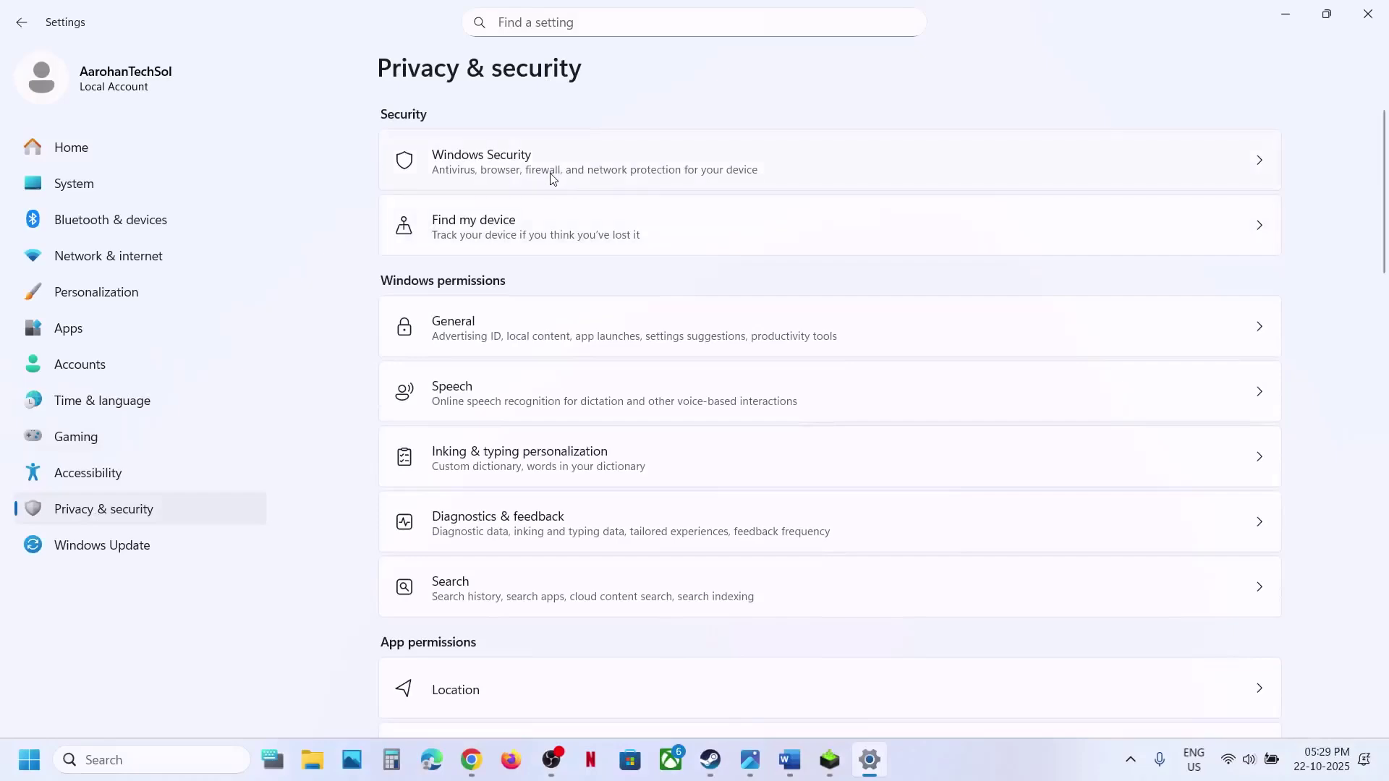
pyautogui.click(553, 179)
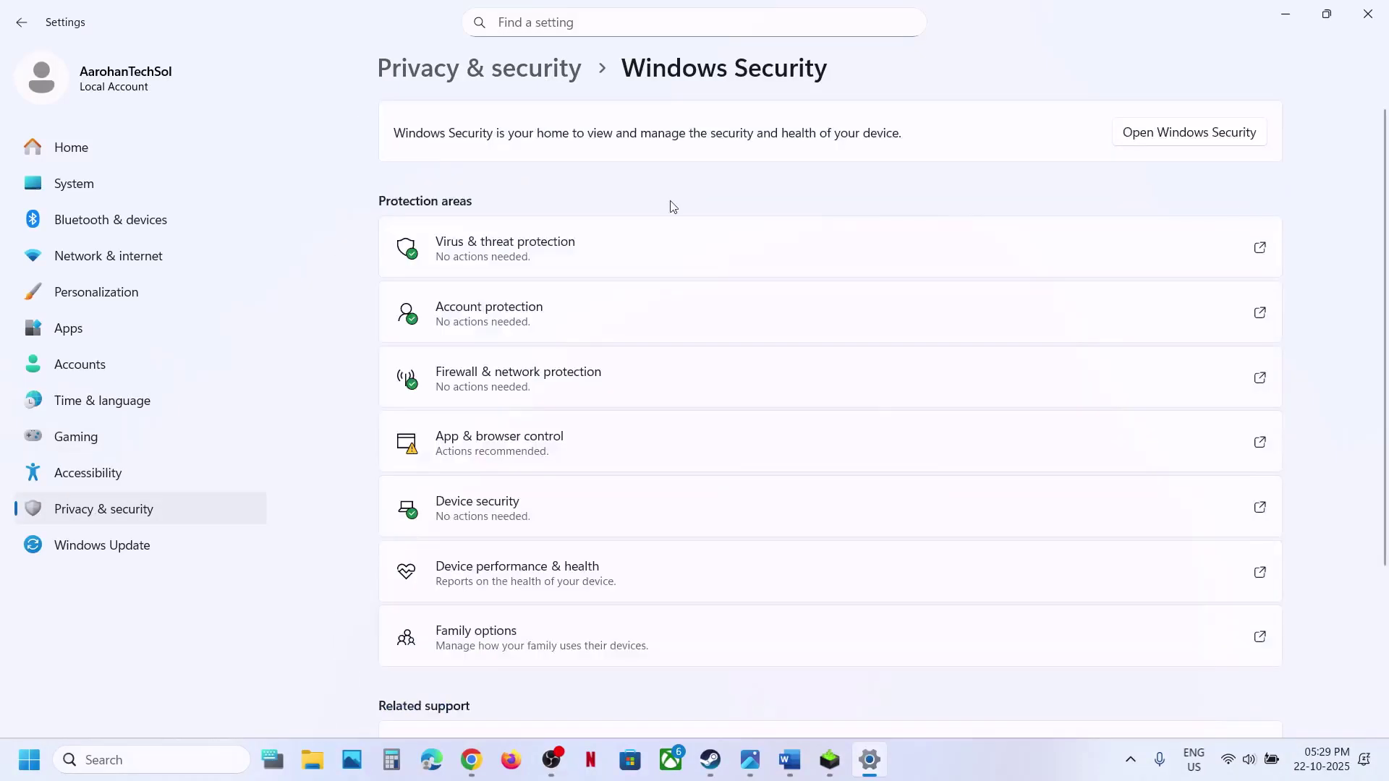
pyautogui.click(511, 255)
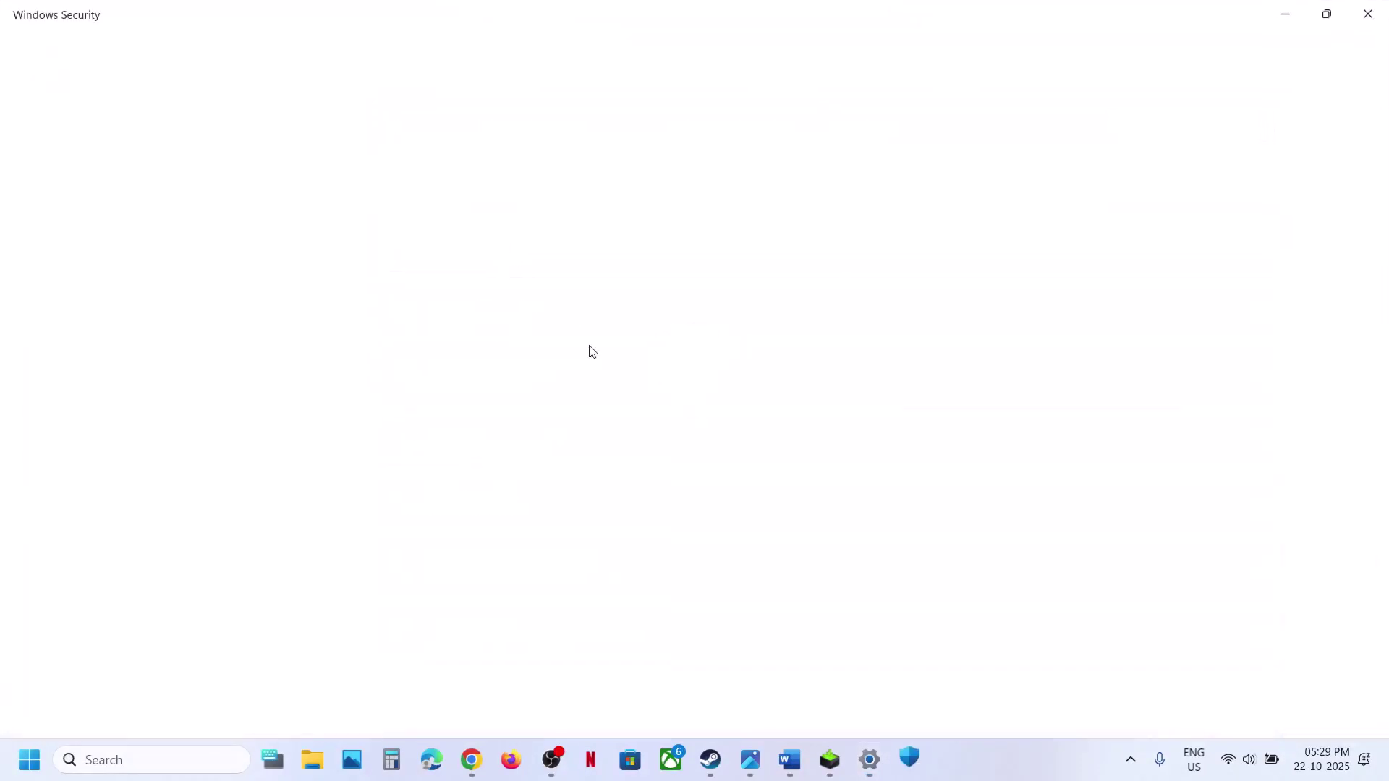
pyautogui.scroll(-5, 561, 431)
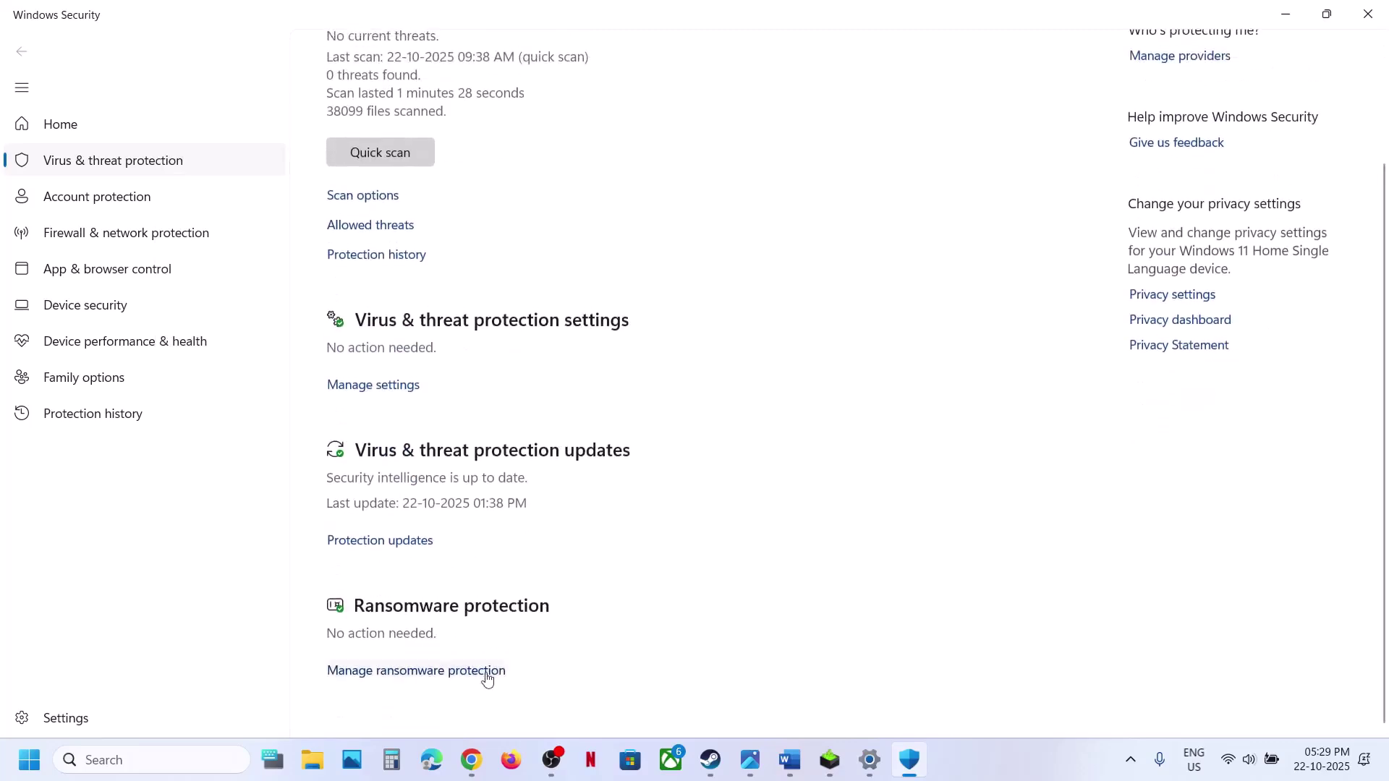
pyautogui.scroll(2, 411, 678)
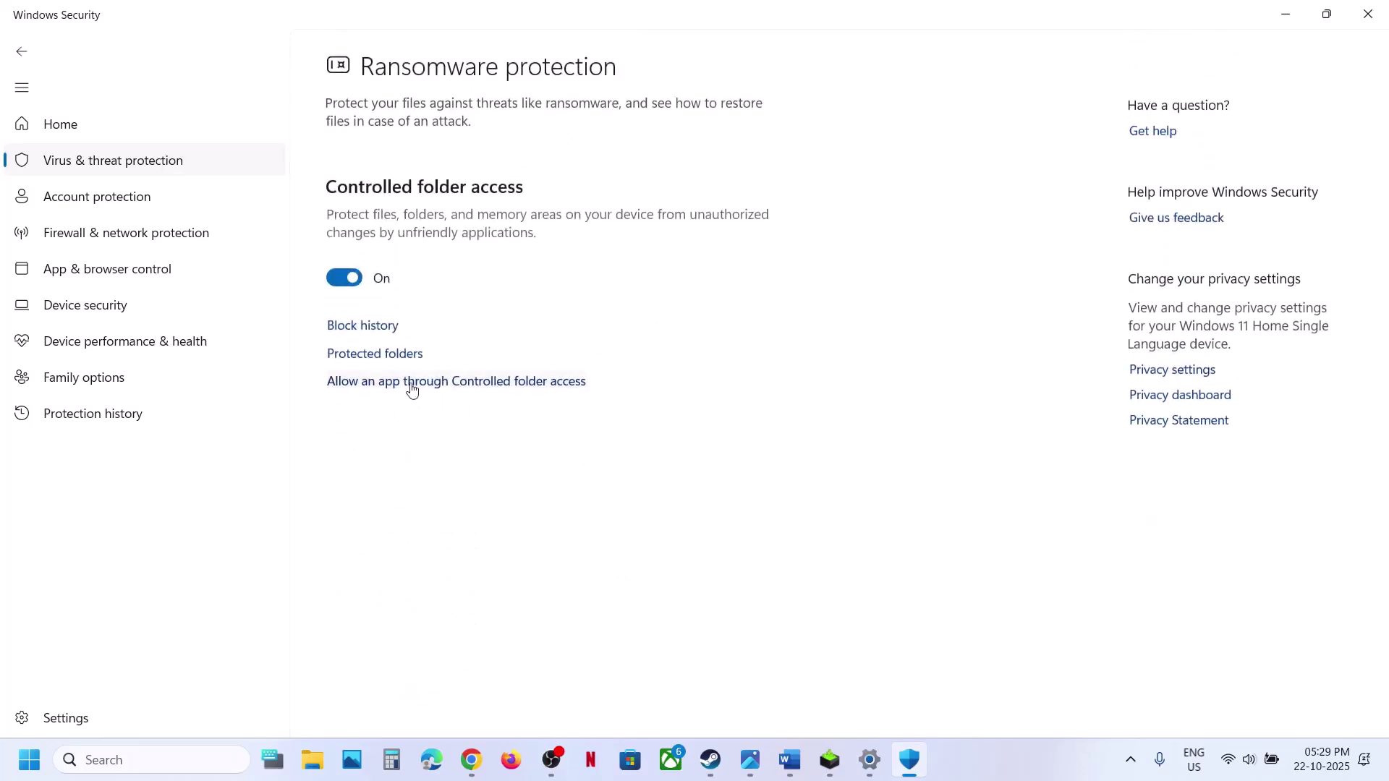
pyautogui.click(413, 388)
pyautogui.click(558, 524)
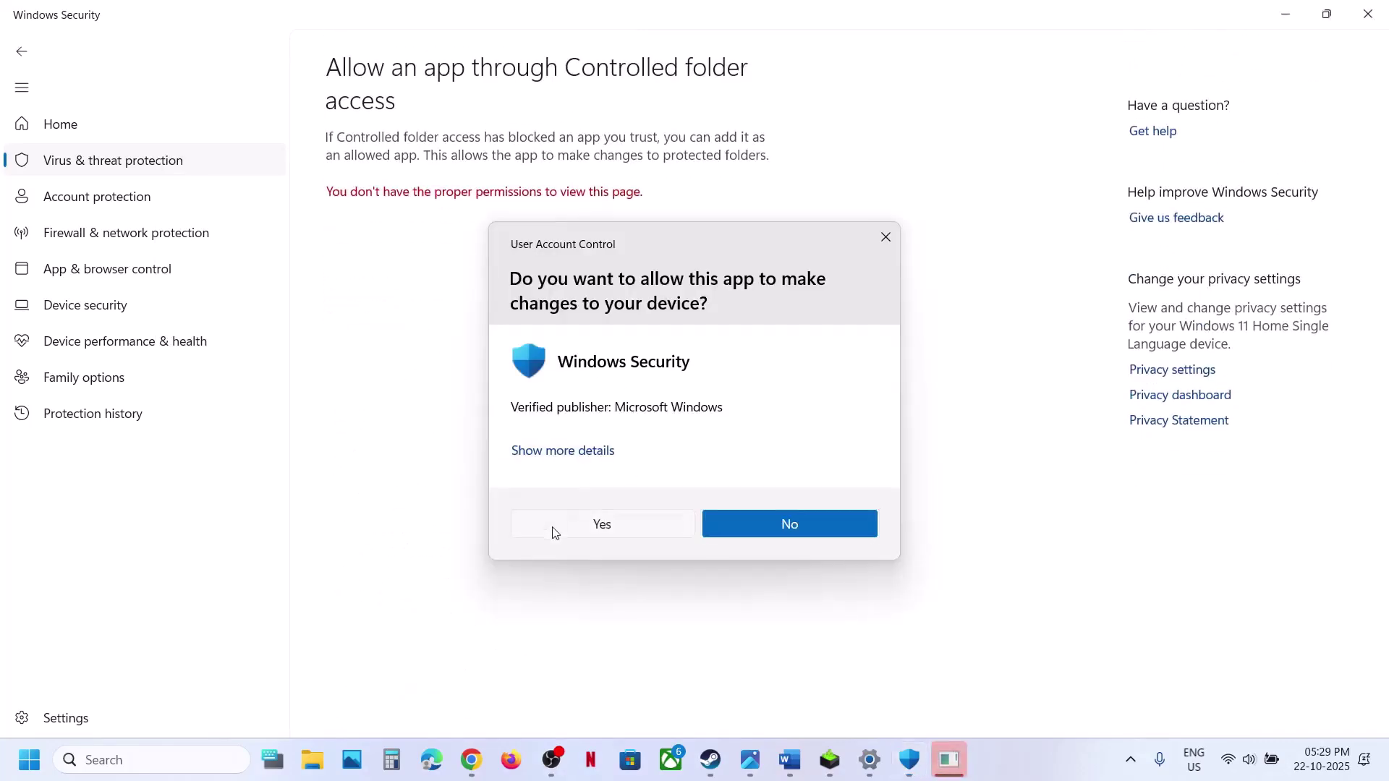
# Add the JWE3 executable from the Jurassic World Evolution 3 Steam folder as an allowed app.
pyautogui.click(428, 204)
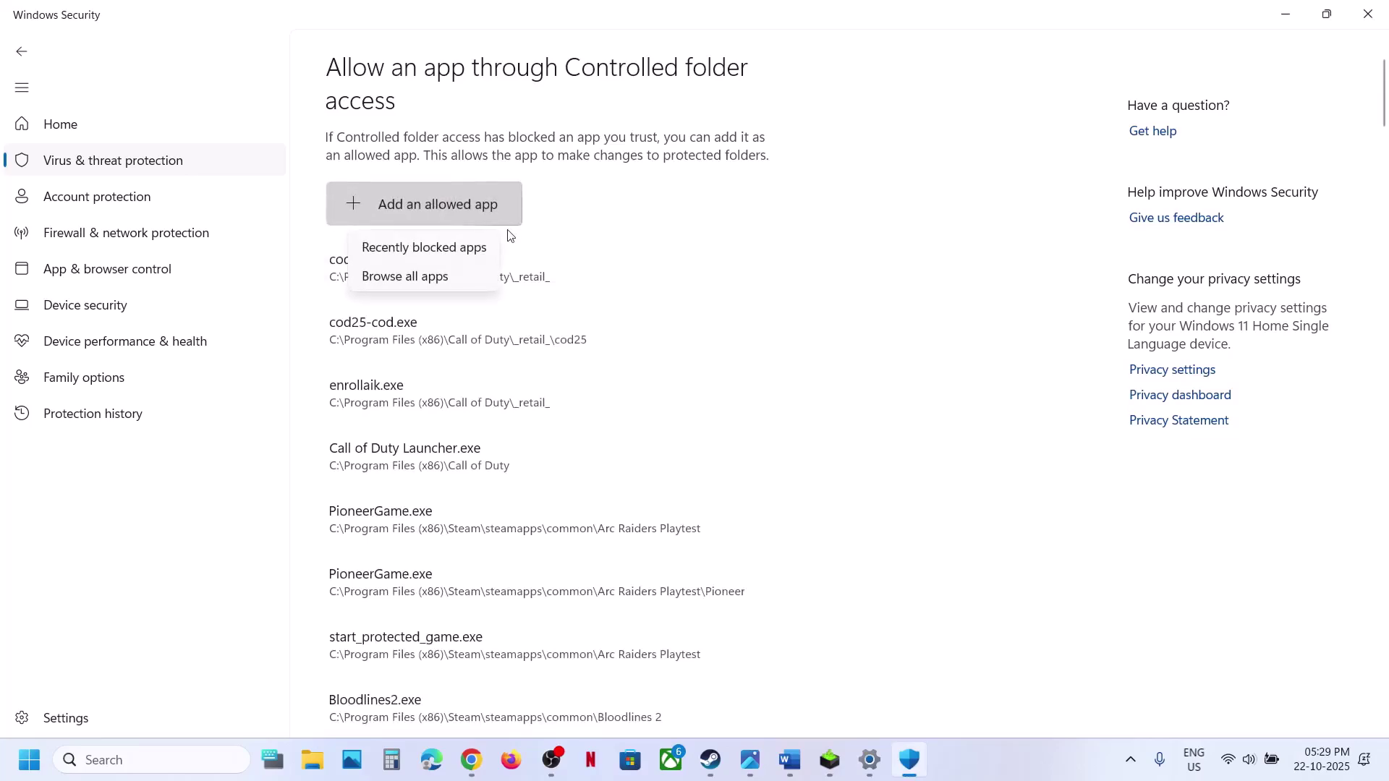
pyautogui.click(432, 280)
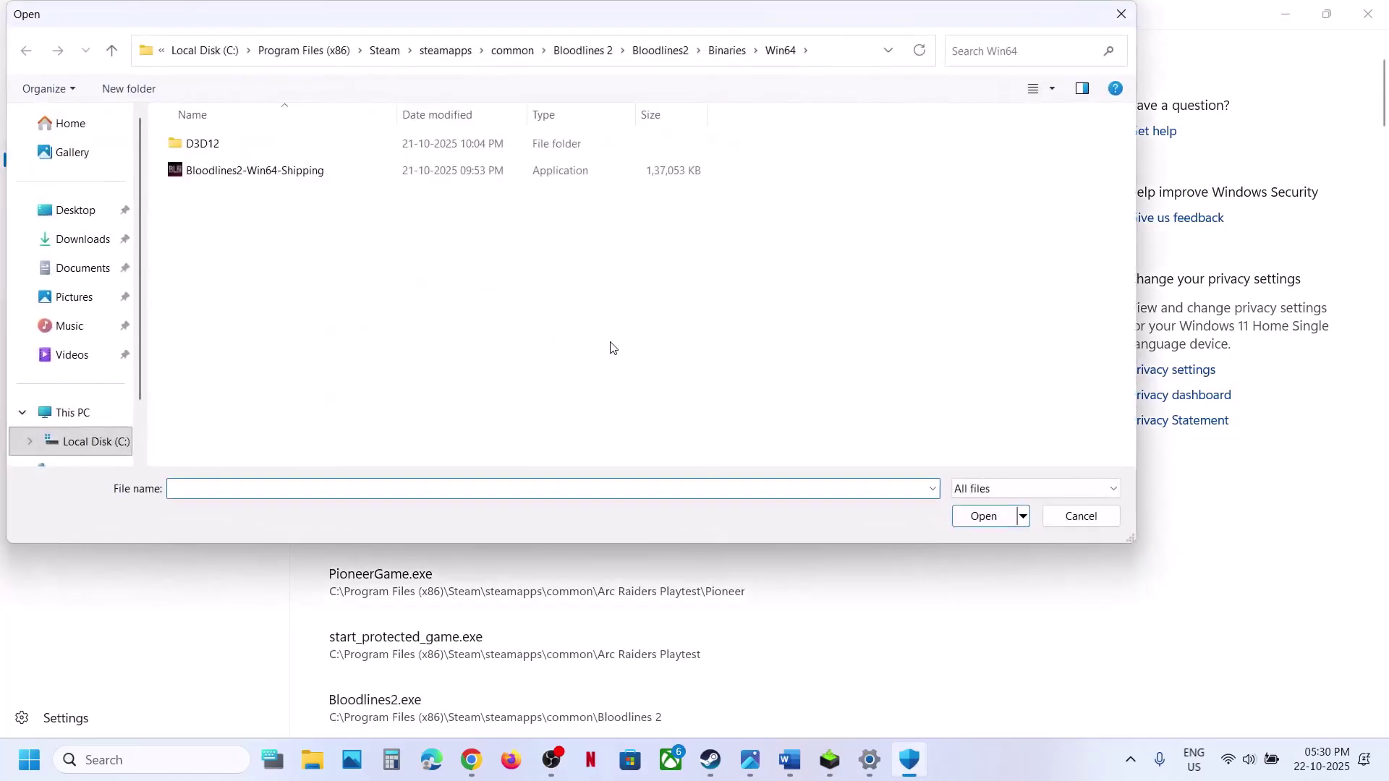
pyautogui.click(519, 50)
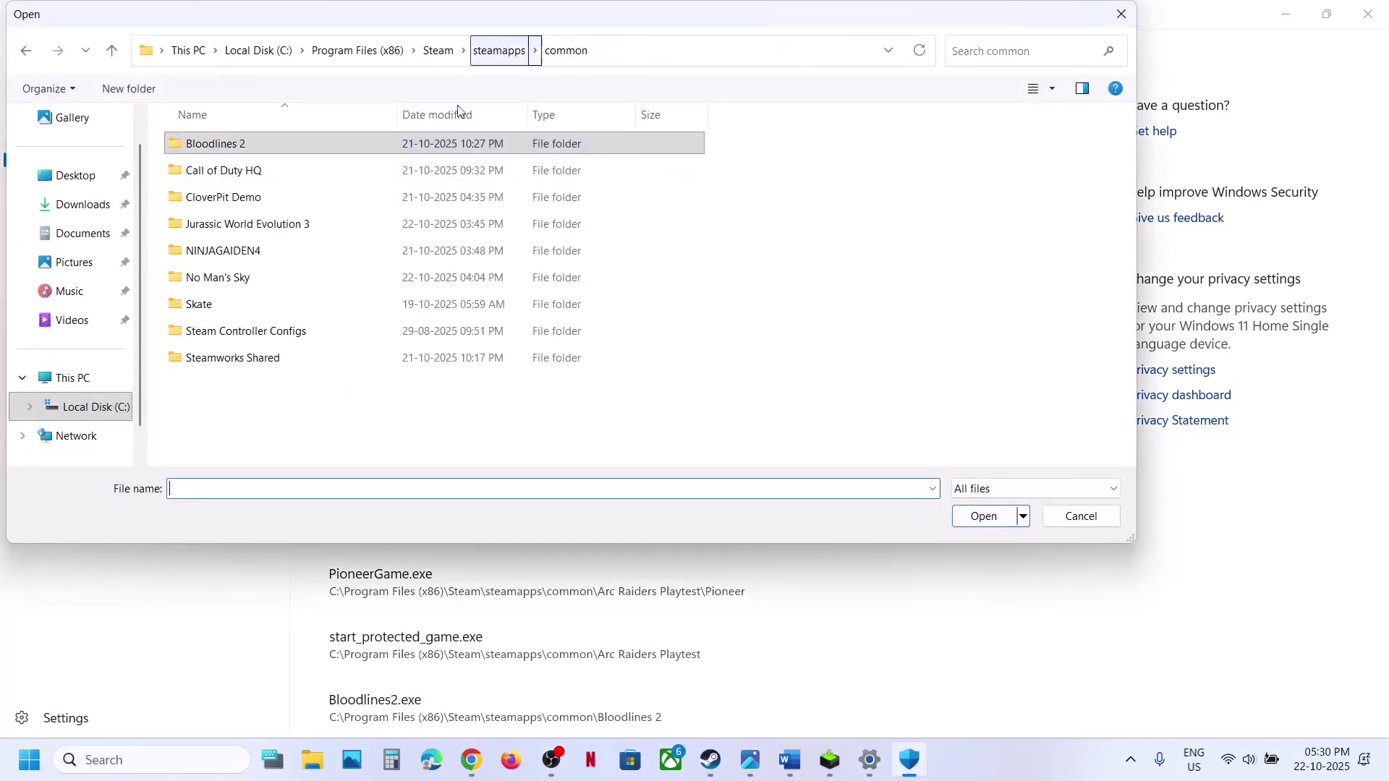
pyautogui.click(273, 223)
pyautogui.doubleClick(274, 223)
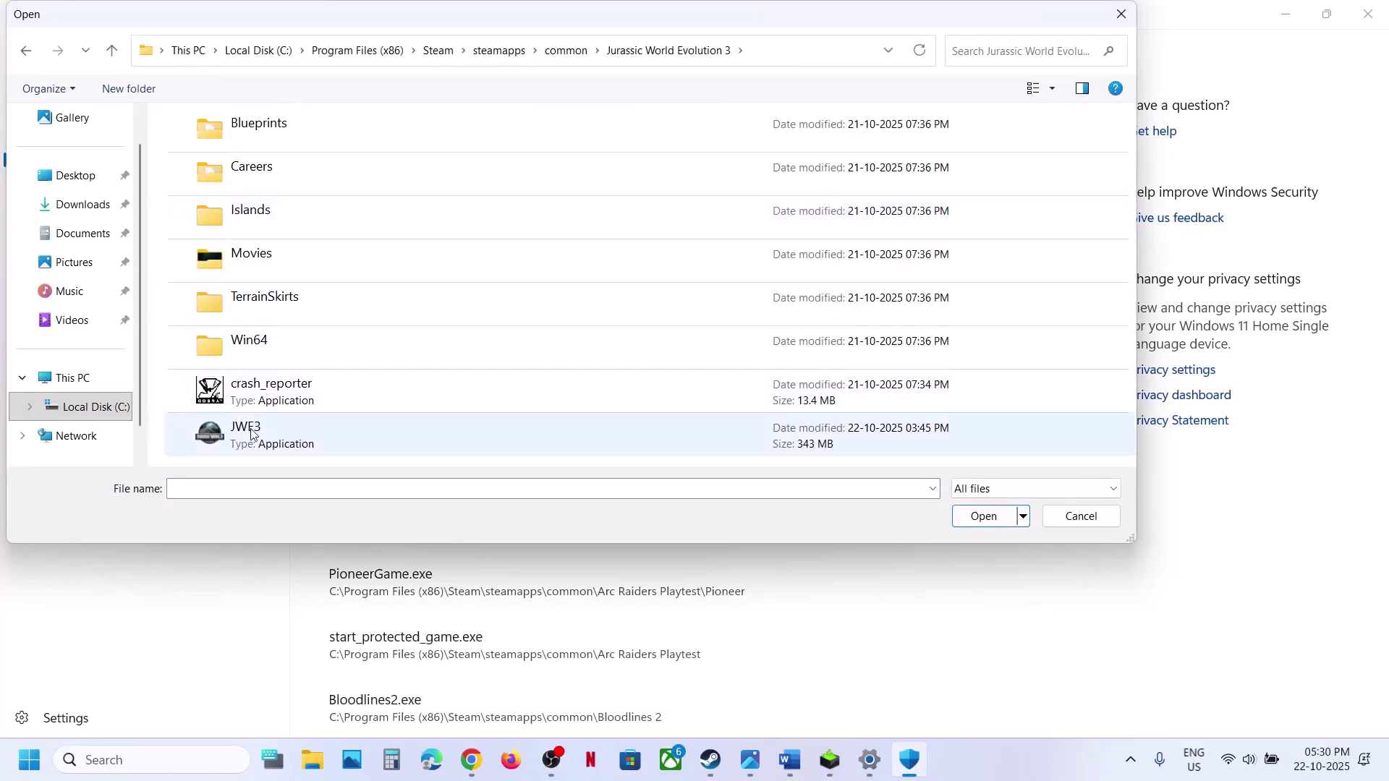
pyautogui.click(562, 429)
pyautogui.click(995, 518)
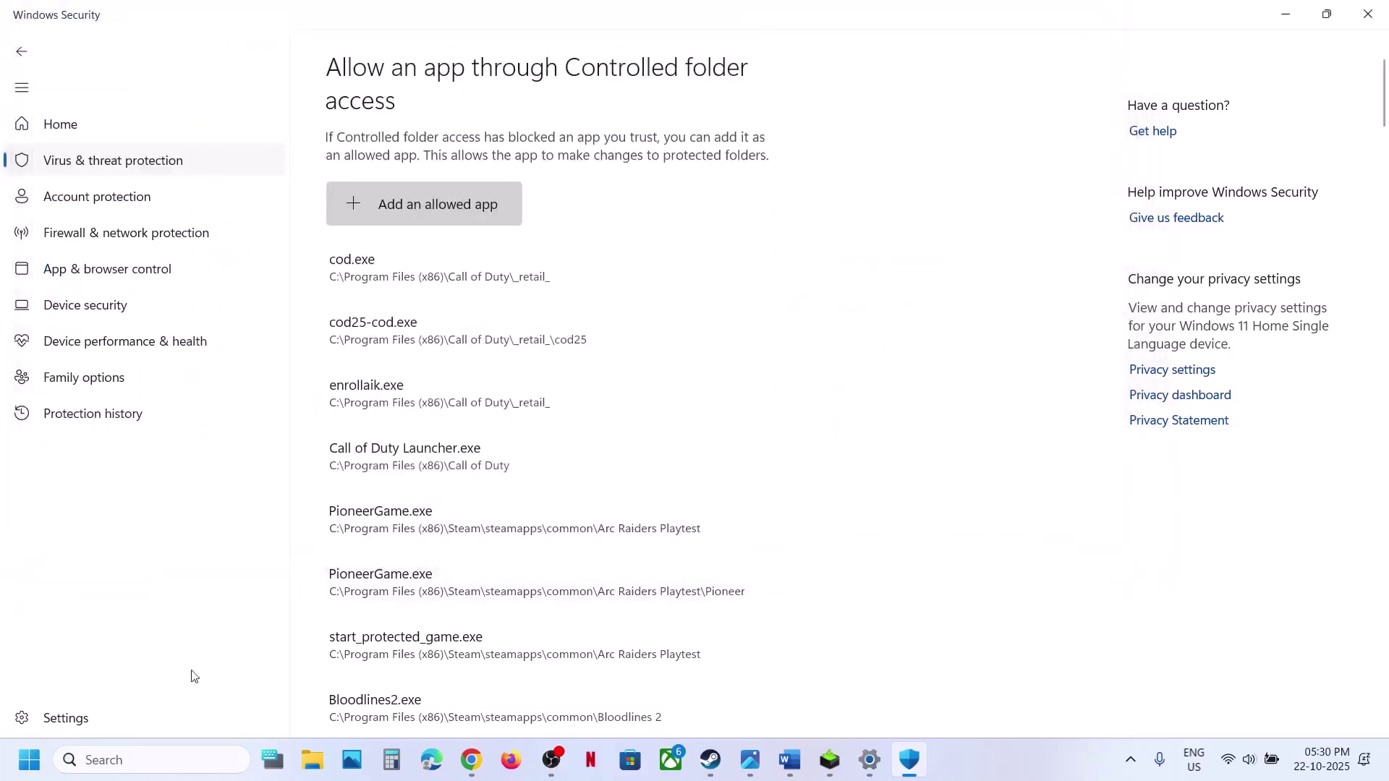
# Open Control Panel and go to Windows Defender Firewall's list of allowed apps.
pyautogui.click(145, 760)
pyautogui.write('control')
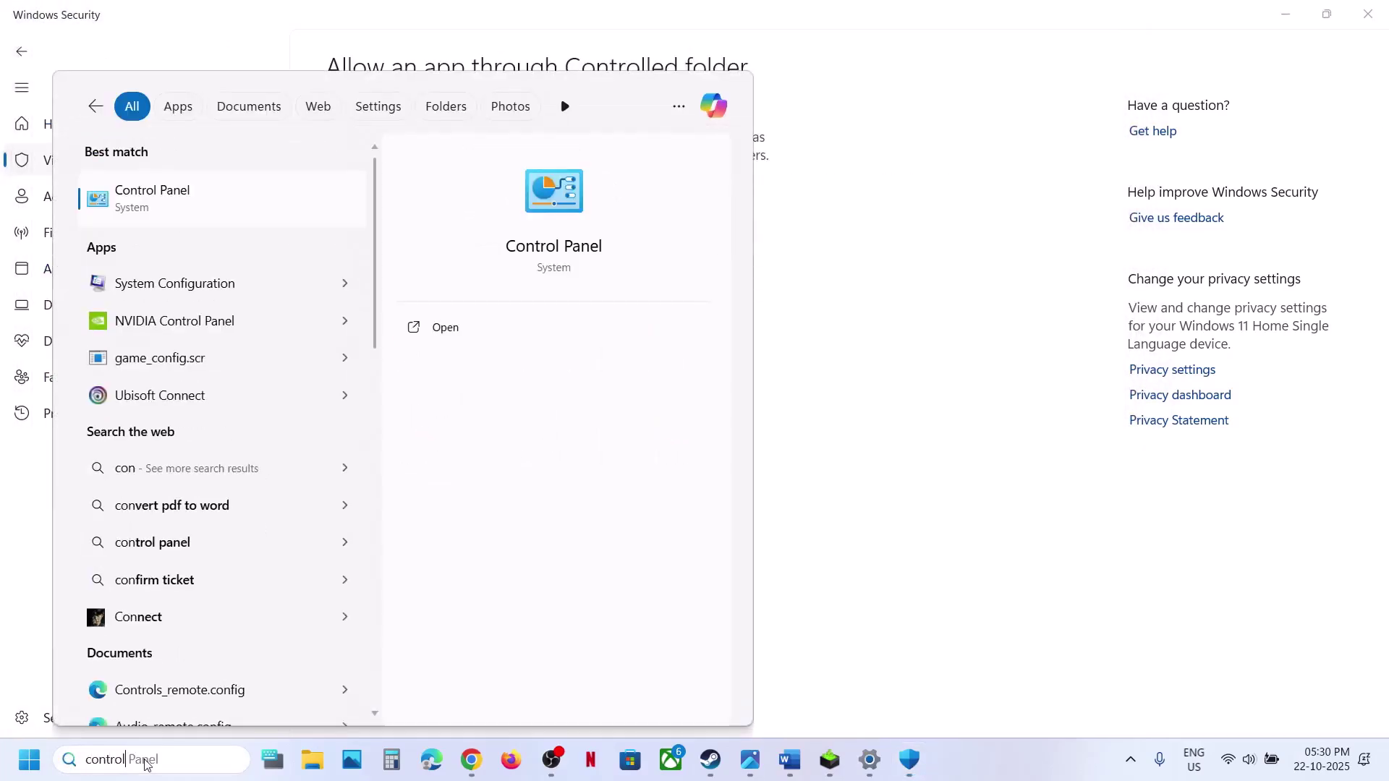
pyautogui.press('Return')
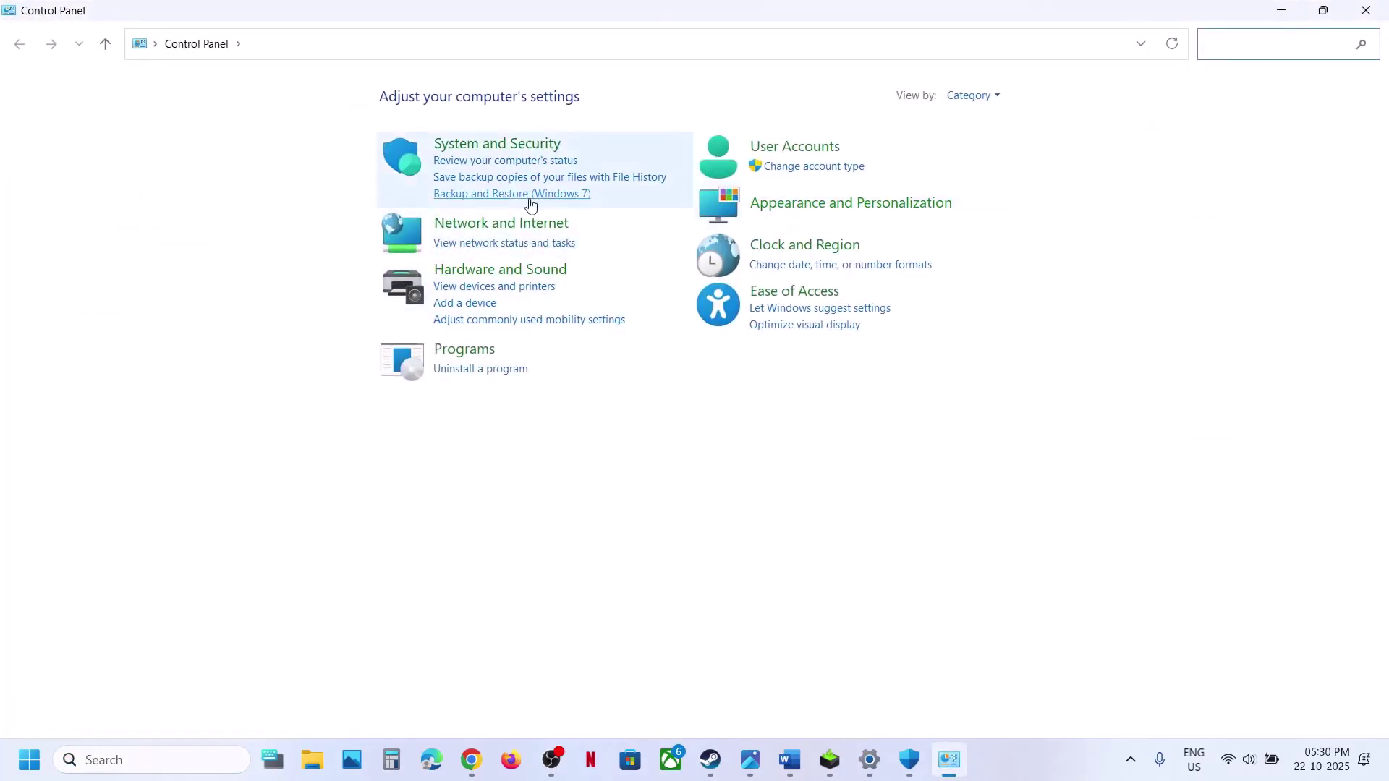
pyautogui.click(484, 146)
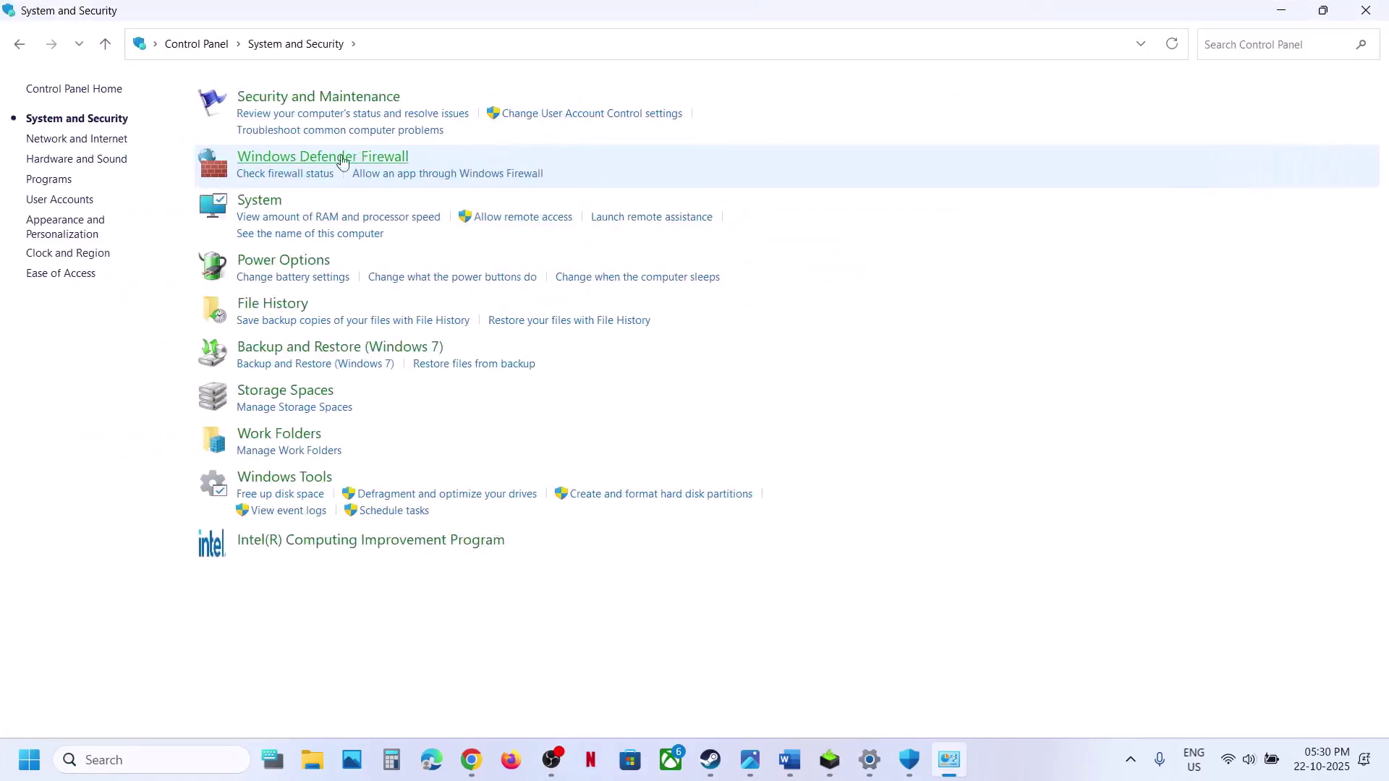
pyautogui.click(326, 158)
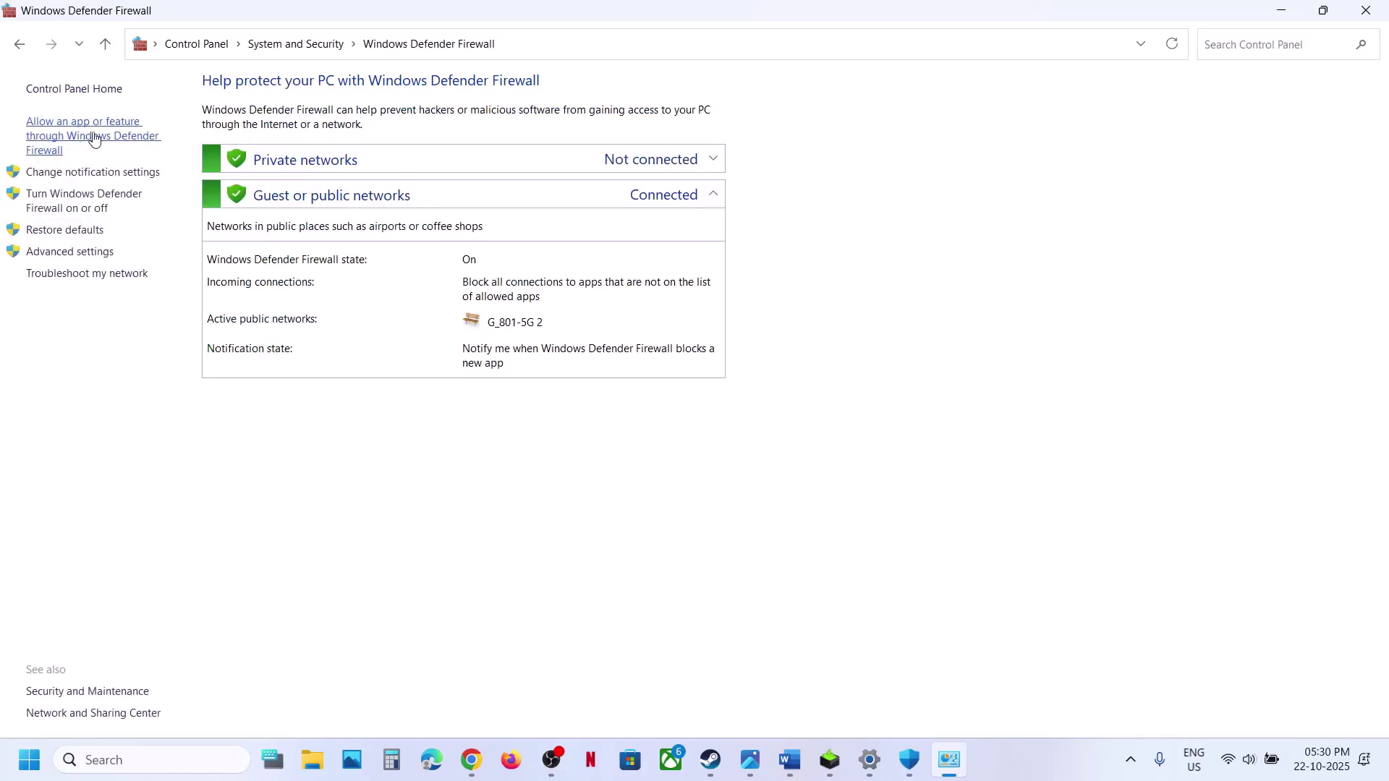
pyautogui.click(79, 139)
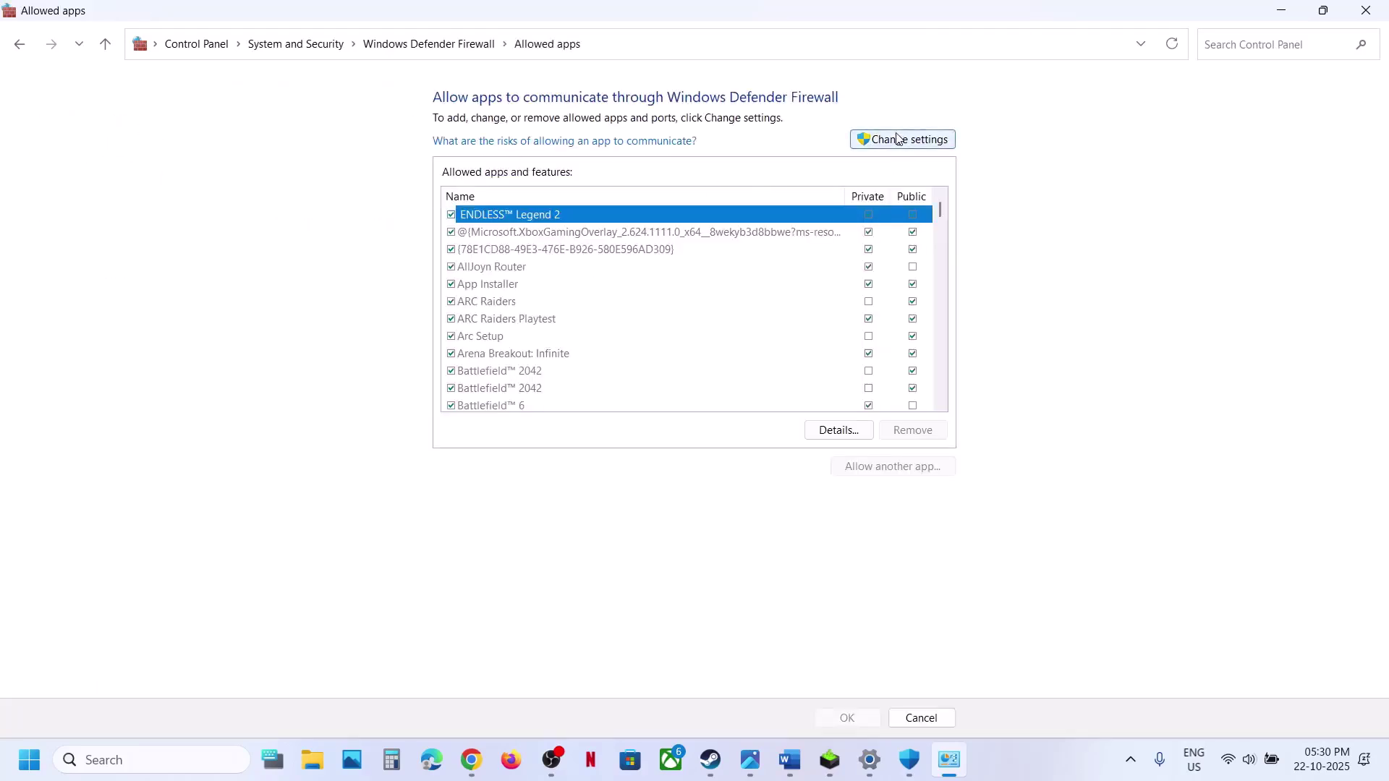
# Browse to the JWE3 executable in the Jurassic World Evolution 3 folder and add it as a firewall exception.
pyautogui.click(885, 466)
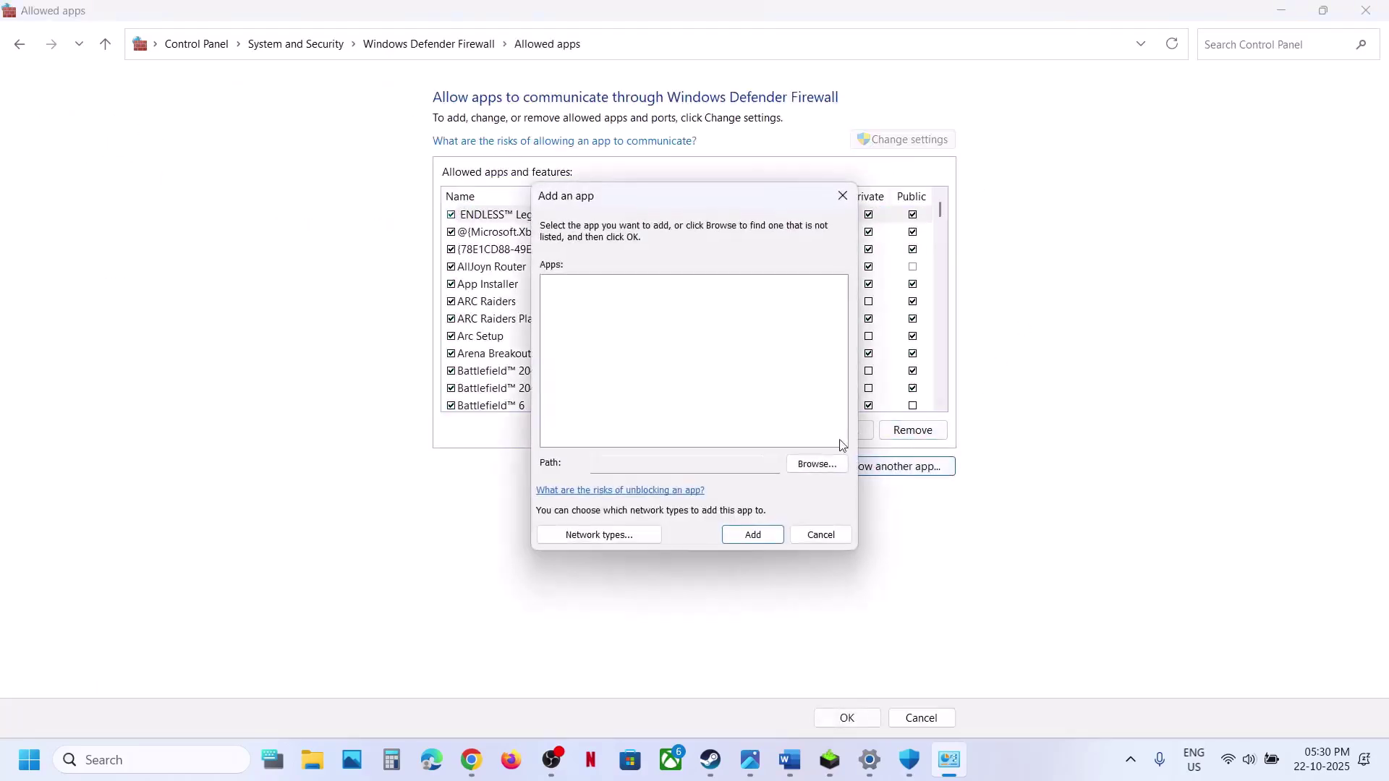
pyautogui.click(814, 464)
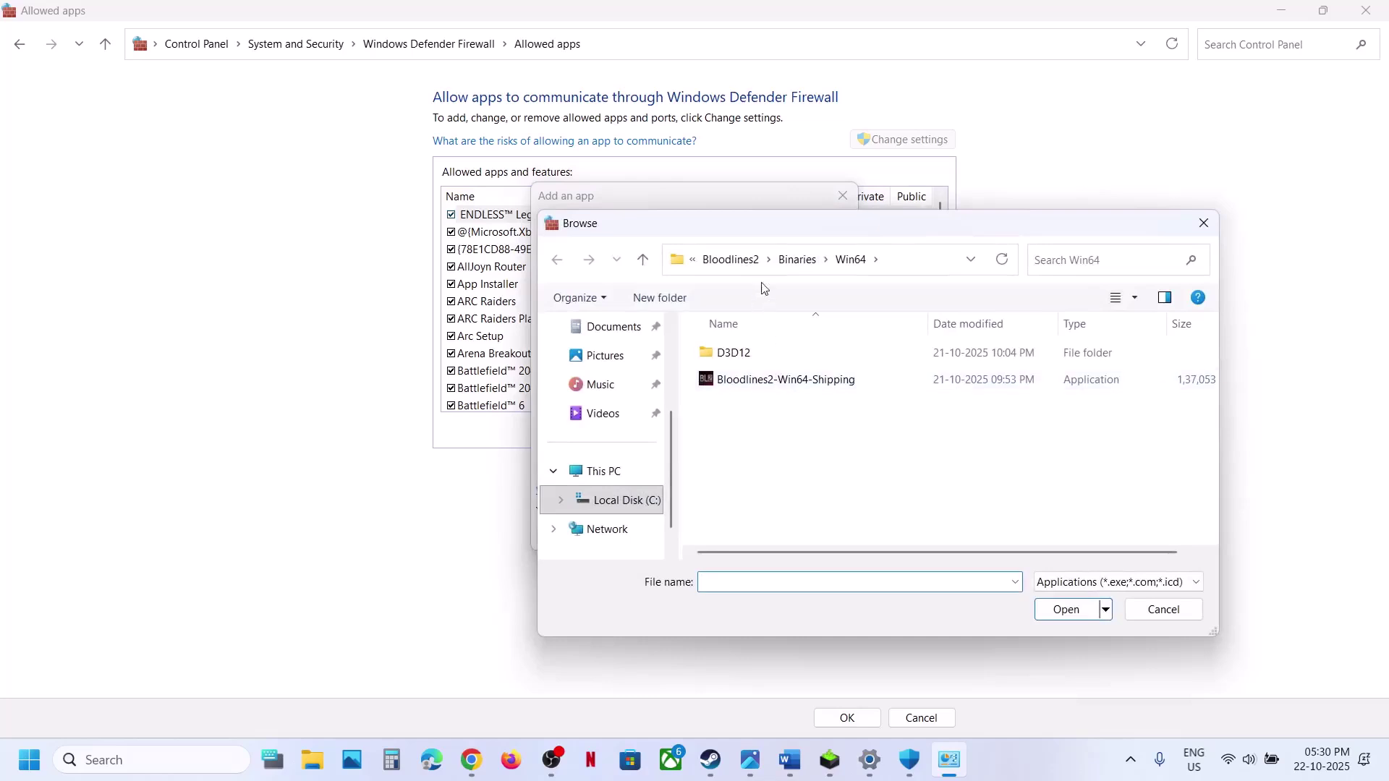
pyautogui.click(730, 261)
pyautogui.click(729, 266)
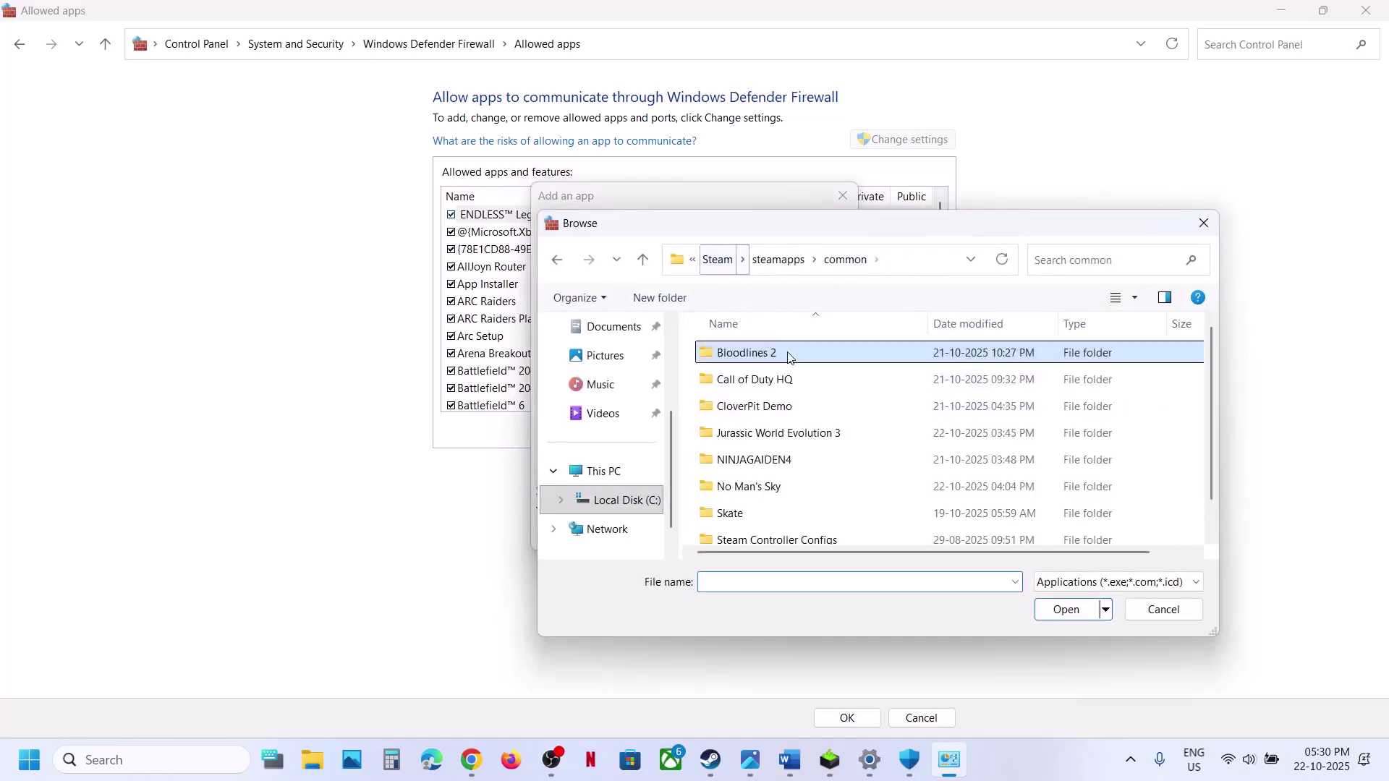
pyautogui.doubleClick(785, 433)
pyautogui.scroll(-2, 783, 468)
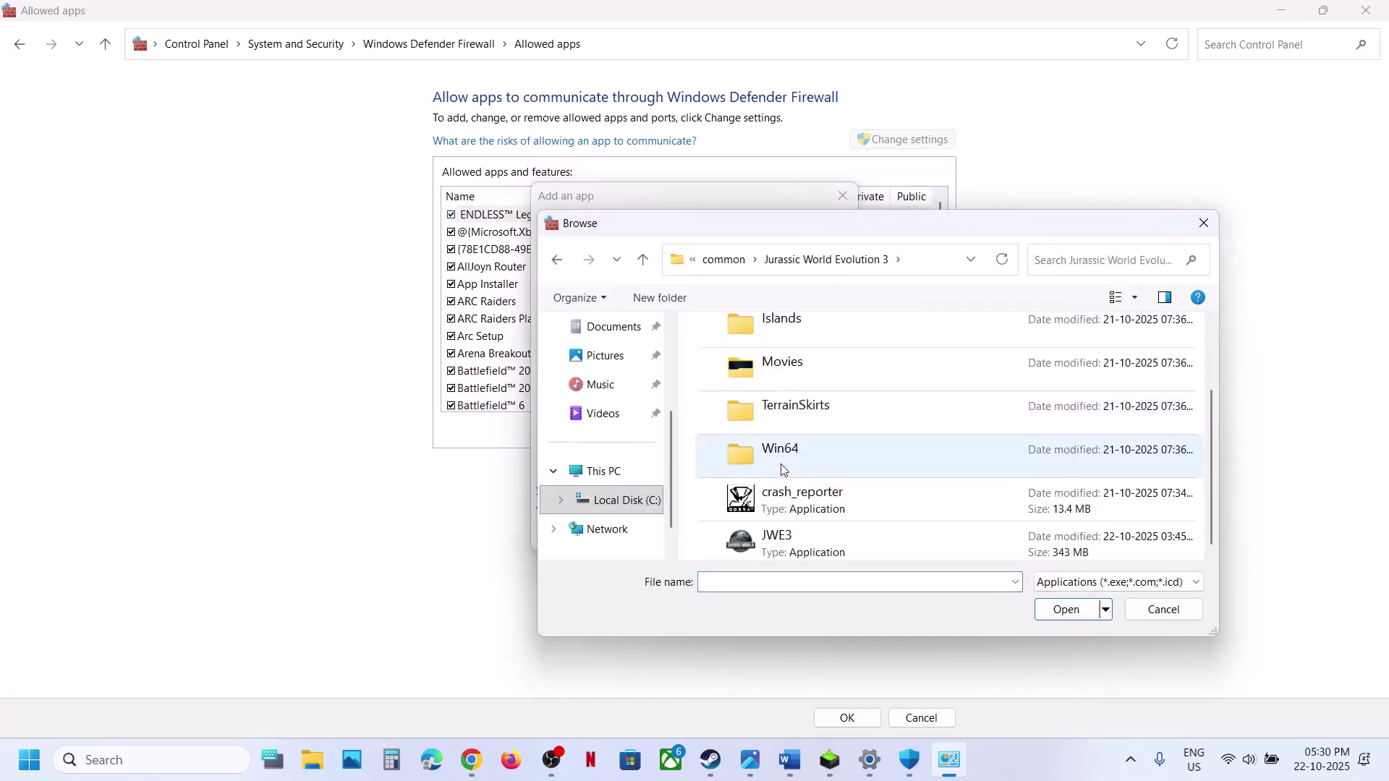
pyautogui.click(791, 543)
pyautogui.click(1063, 610)
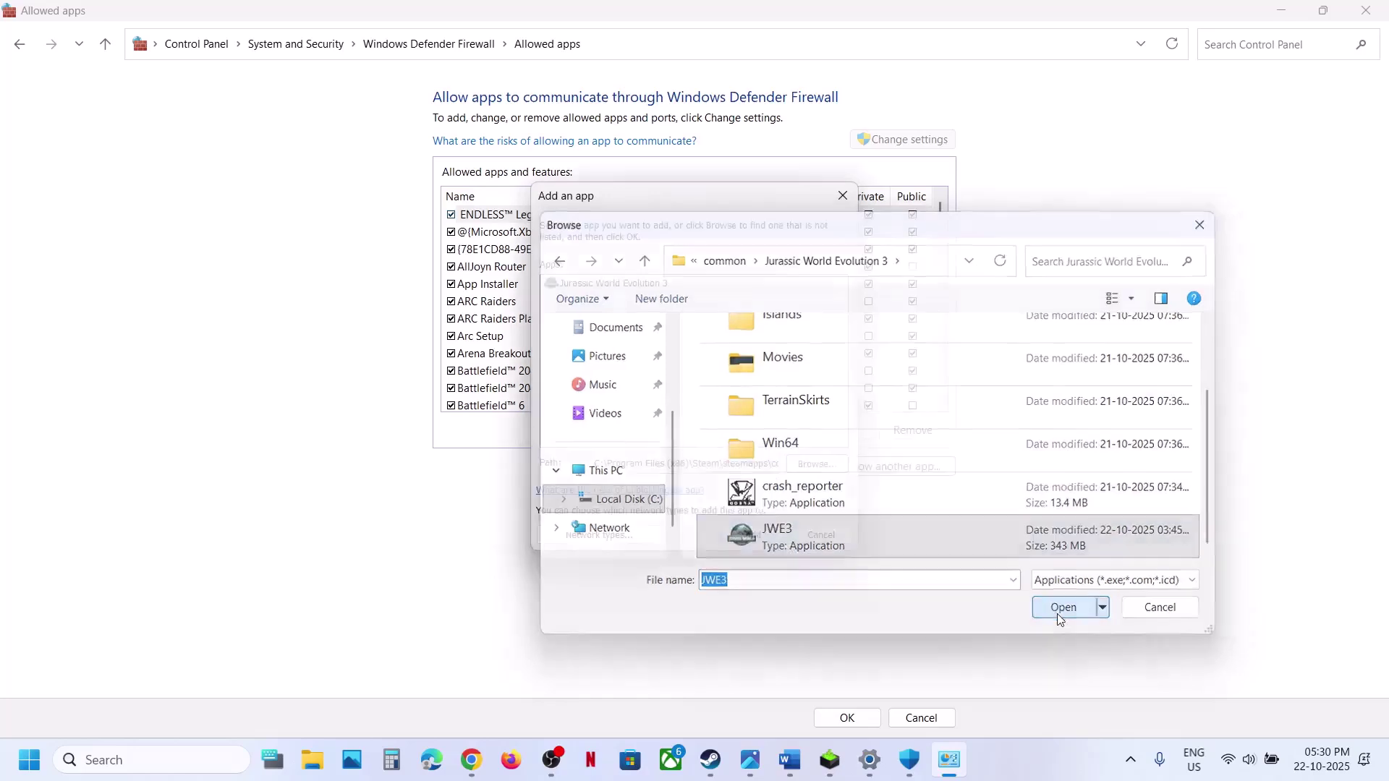
pyautogui.click(745, 532)
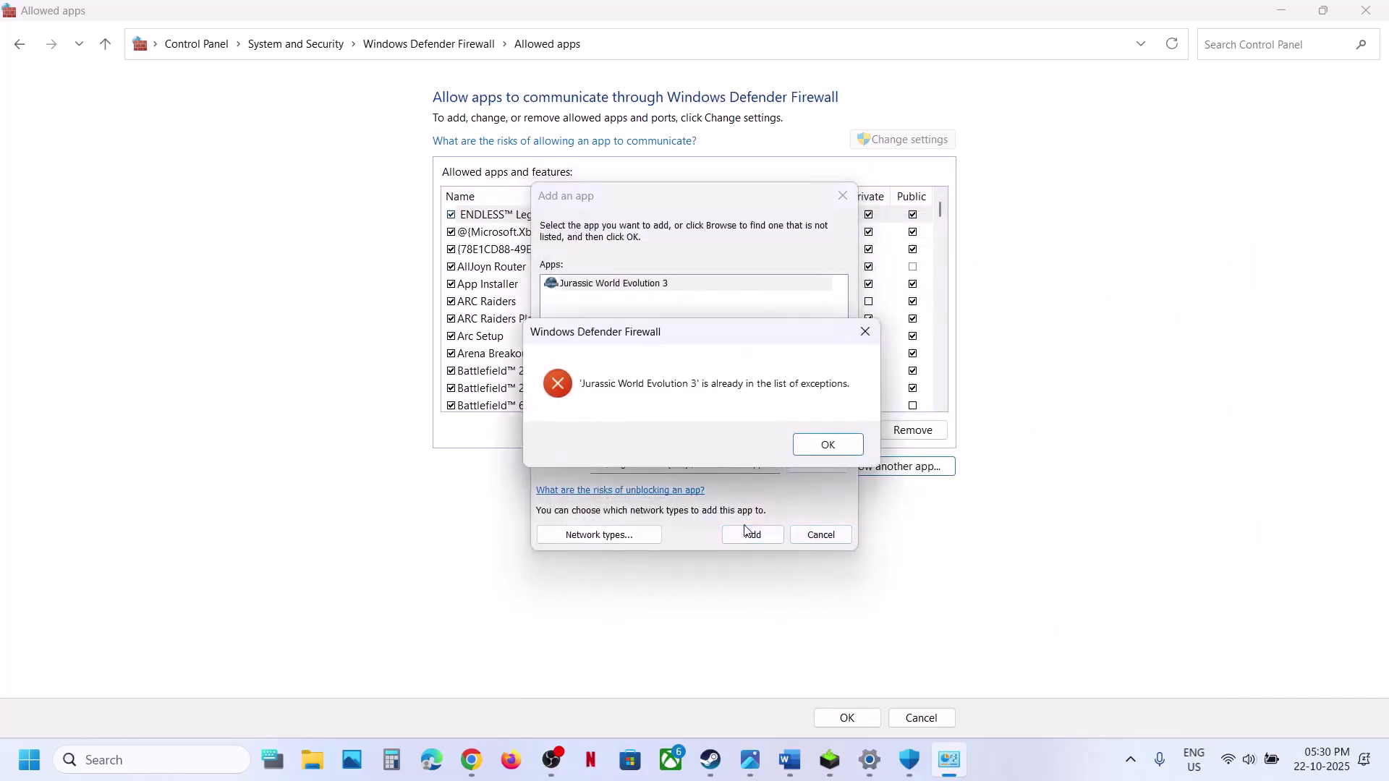
# Dismiss the already-allowed message and close the add-app, allowed apps and Windows Security windows.
pyautogui.click(828, 445)
pyautogui.click(842, 195)
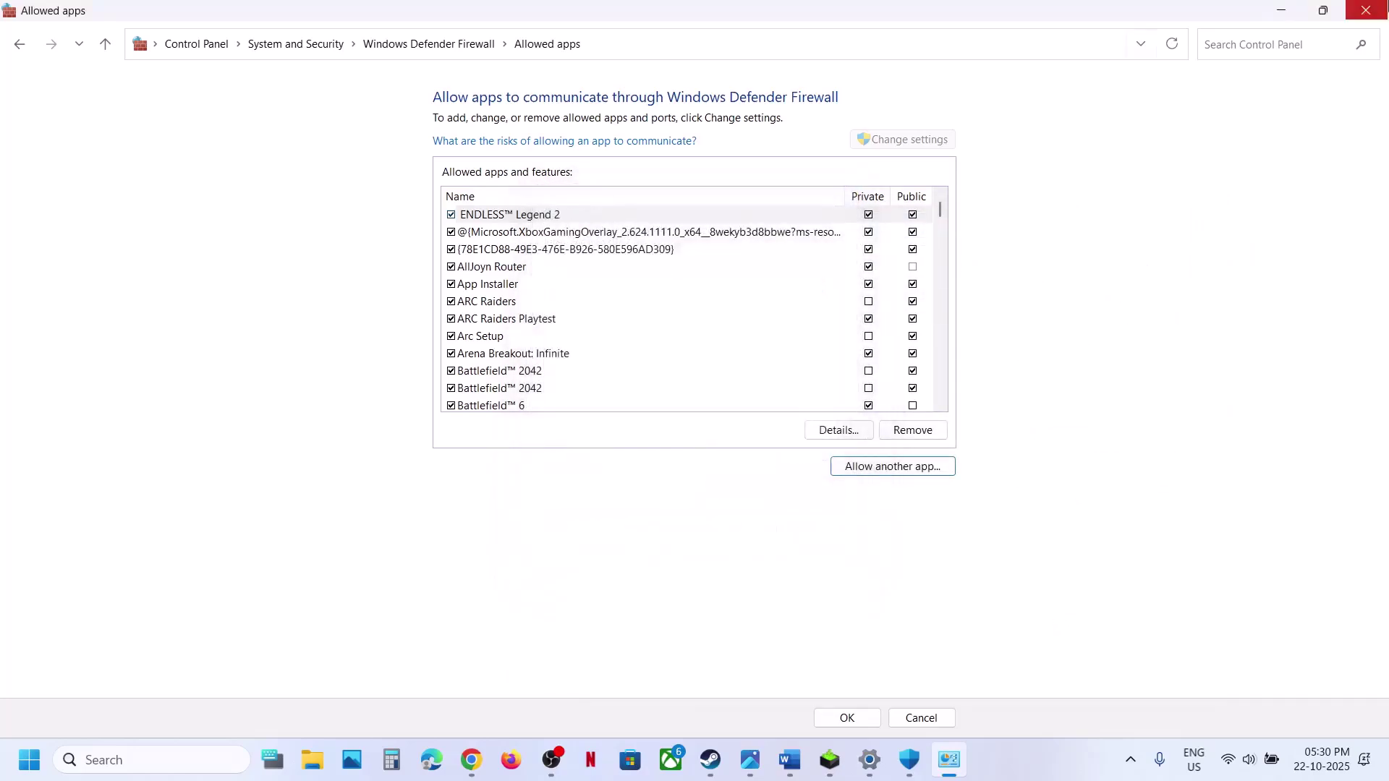
pyautogui.click(1366, 10)
pyautogui.click(1371, 14)
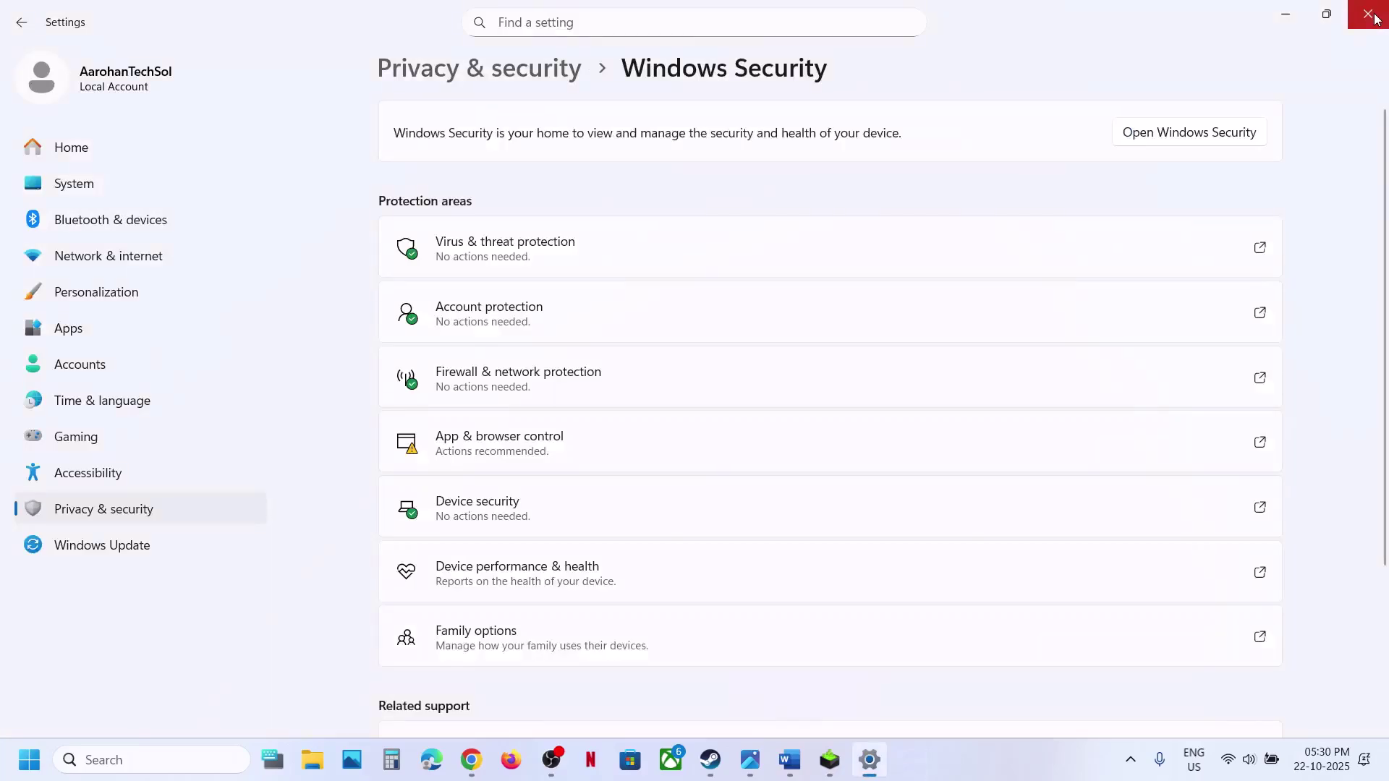
# Close Settings and read through Steps 10 and 11 in the Word notes.
pyautogui.click(1374, 18)
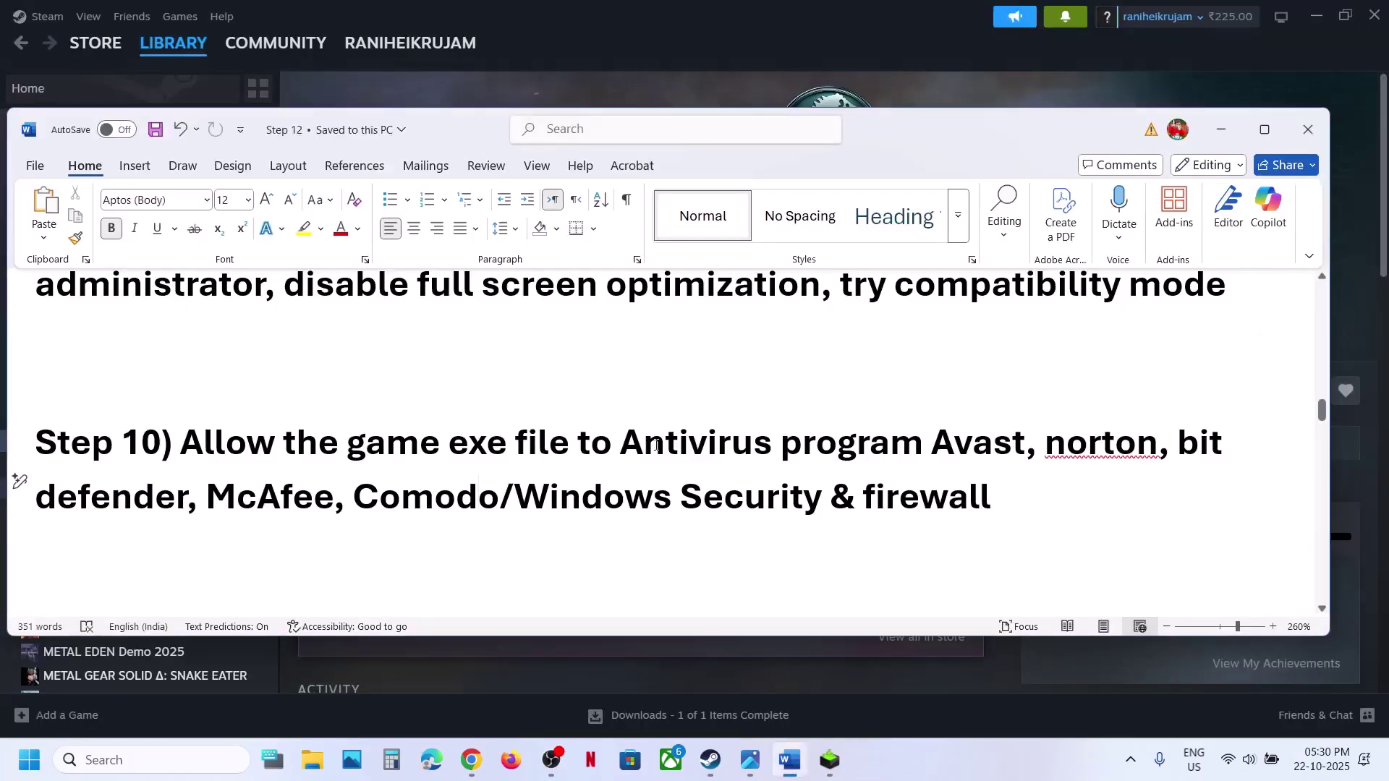
pyautogui.moveTo(577, 442); pyautogui.dragTo(406, 489)
pyautogui.click(414, 488)
pyautogui.scroll(-3, 511, 478)
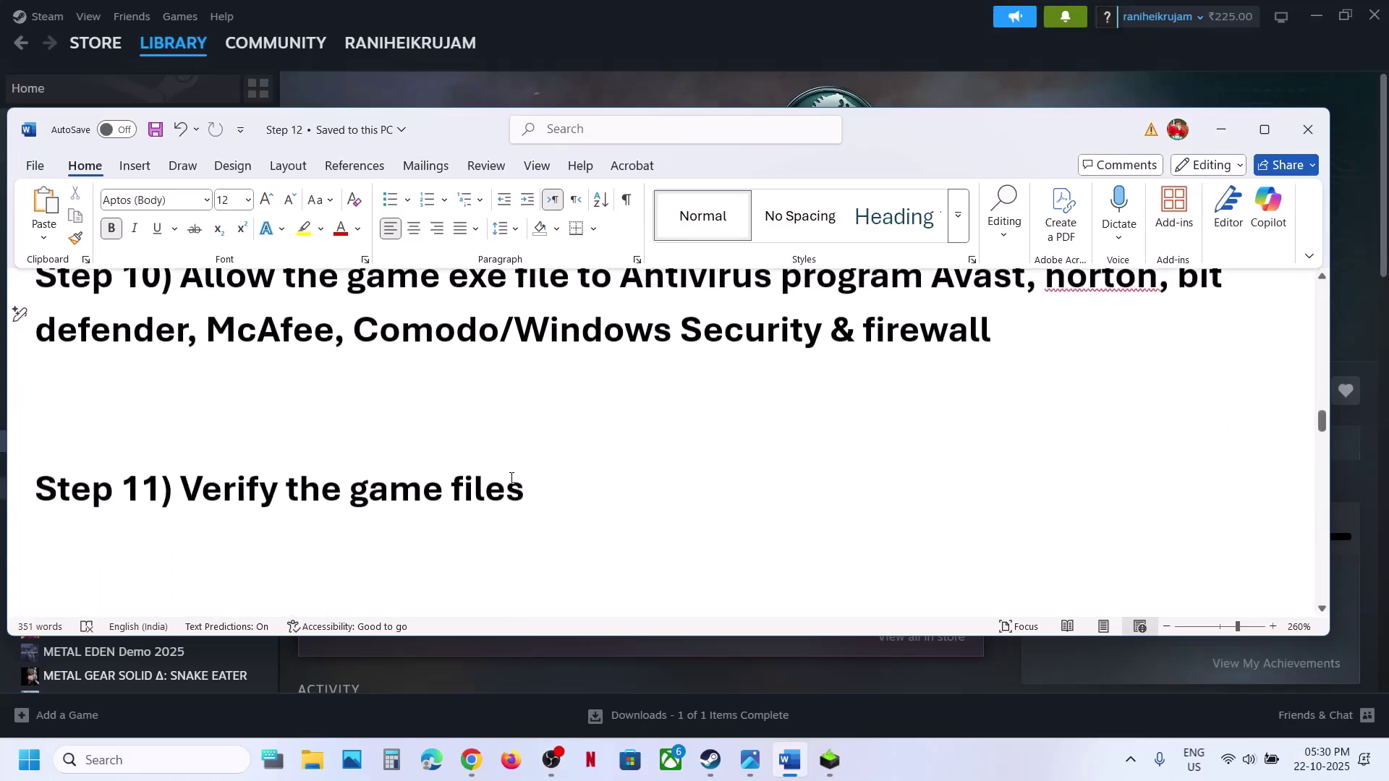
pyautogui.moveTo(287, 490); pyautogui.dragTo(524, 475)
# Open Jurassic World Evolution 3's Steam properties at Installed Files to verify game files, then close.
pyautogui.click(611, 75)
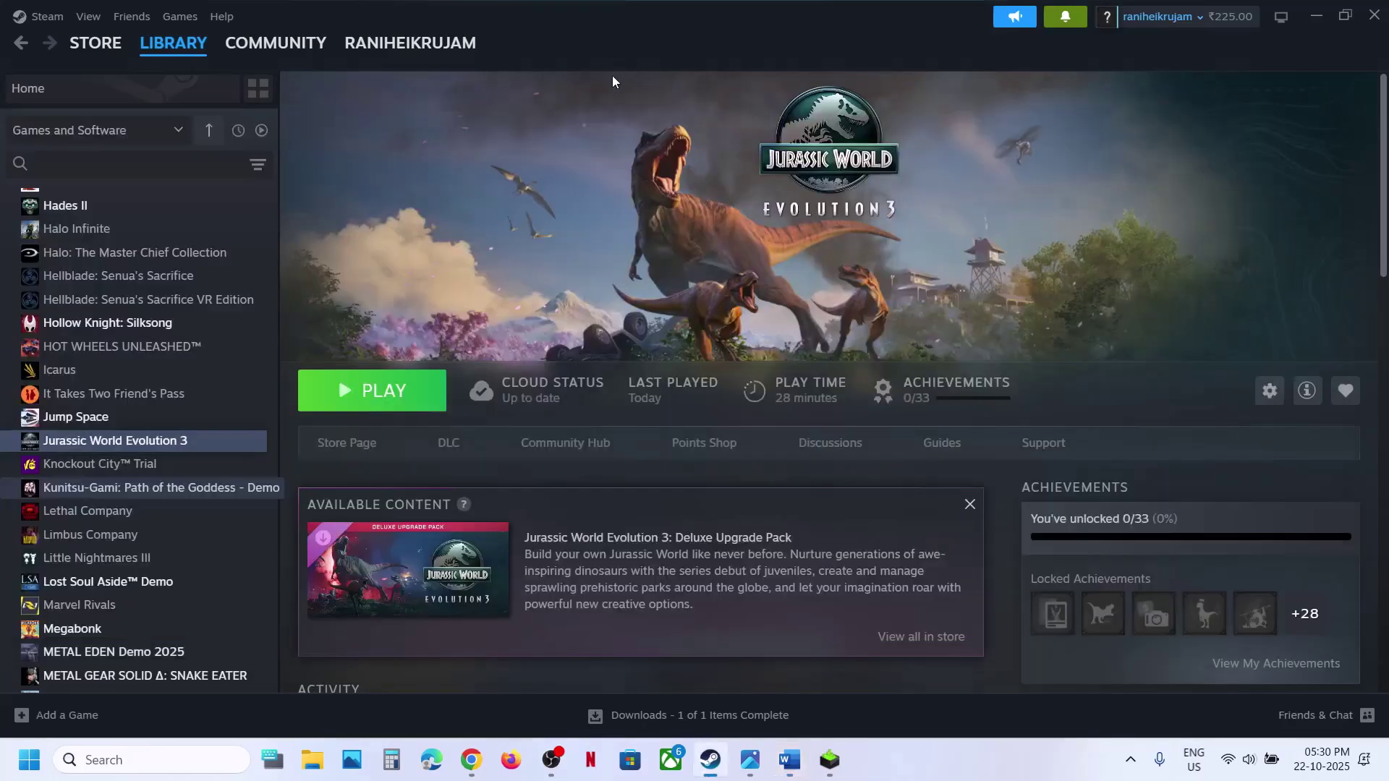
pyautogui.rightClick(211, 434)
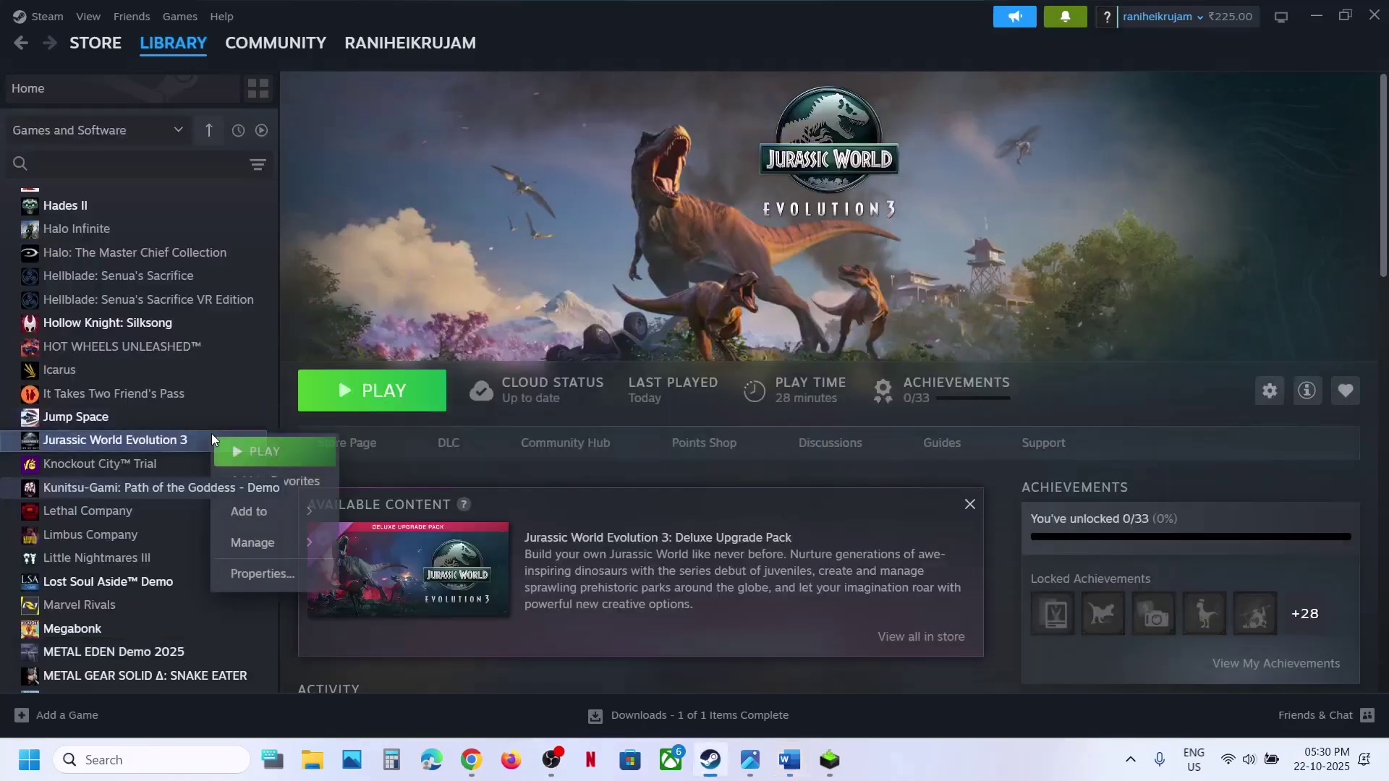
pyautogui.click(262, 574)
pyautogui.click(403, 278)
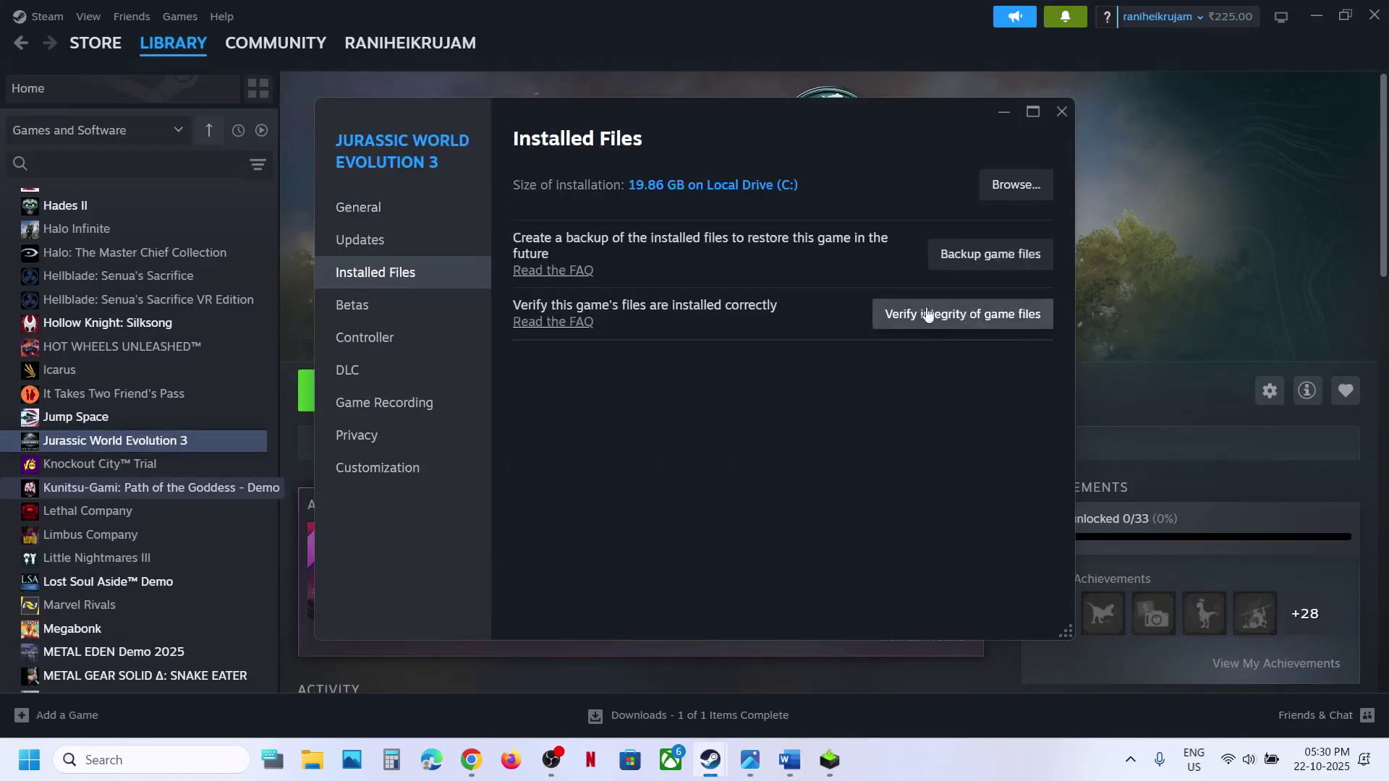
pyautogui.click(1060, 114)
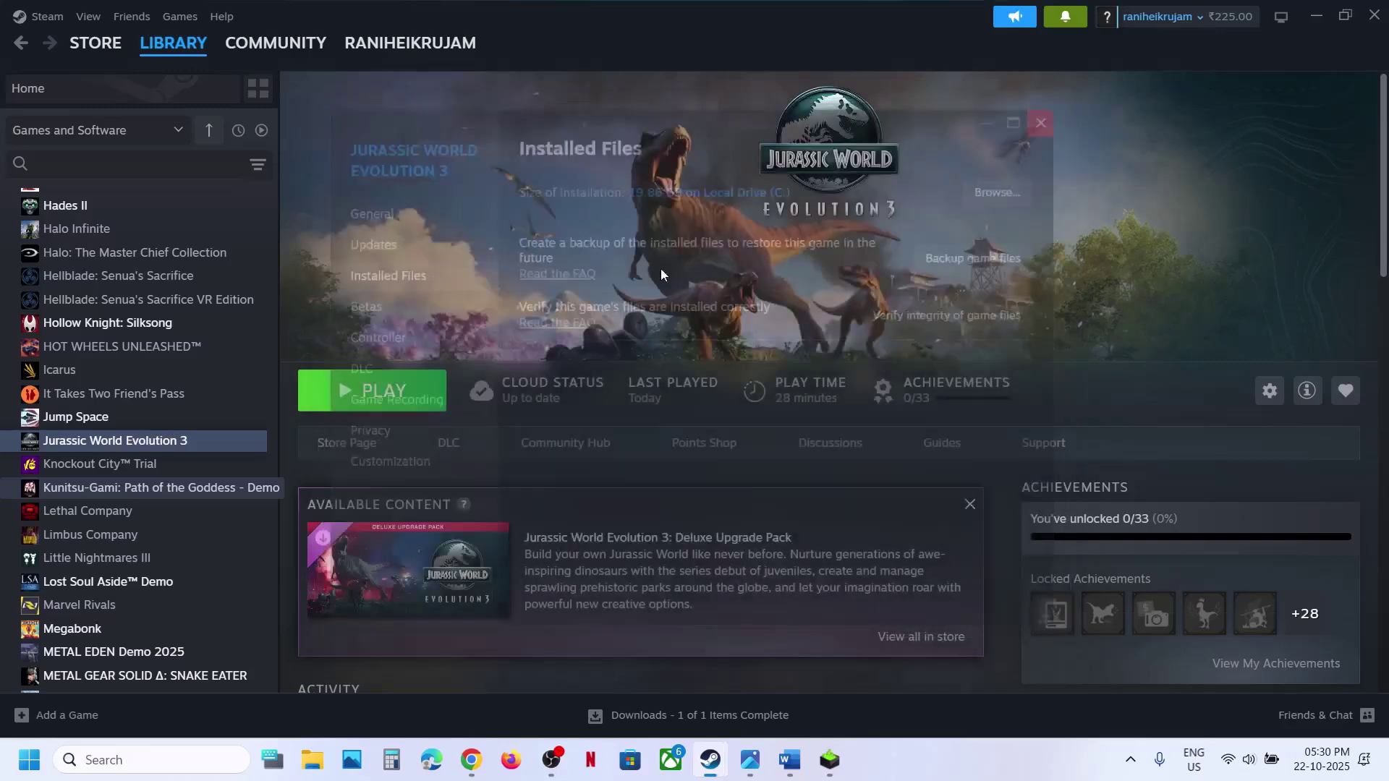
# Check for new Windows updates on Settings' Windows Update page.
pyautogui.click(788, 759)
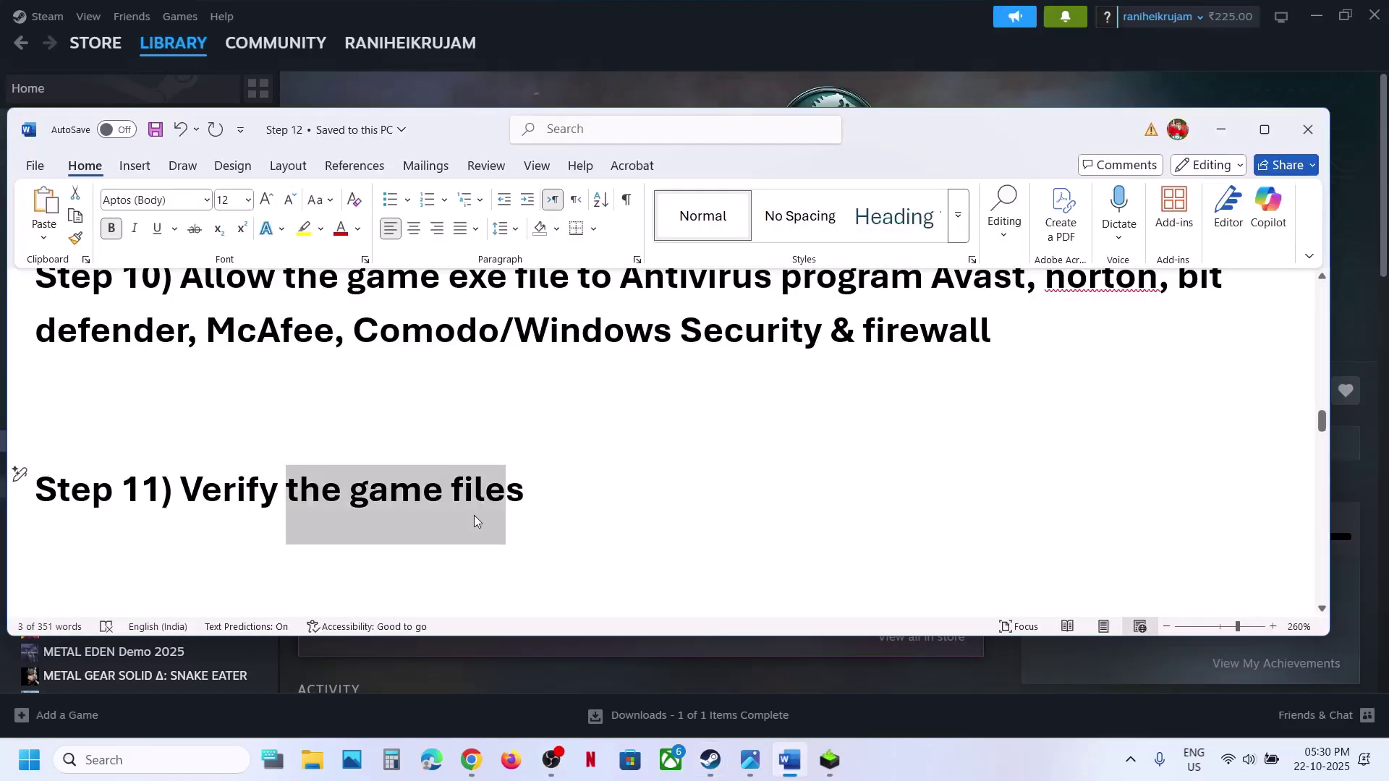
pyautogui.scroll(-3, 474, 515)
pyautogui.scroll(1, 474, 515)
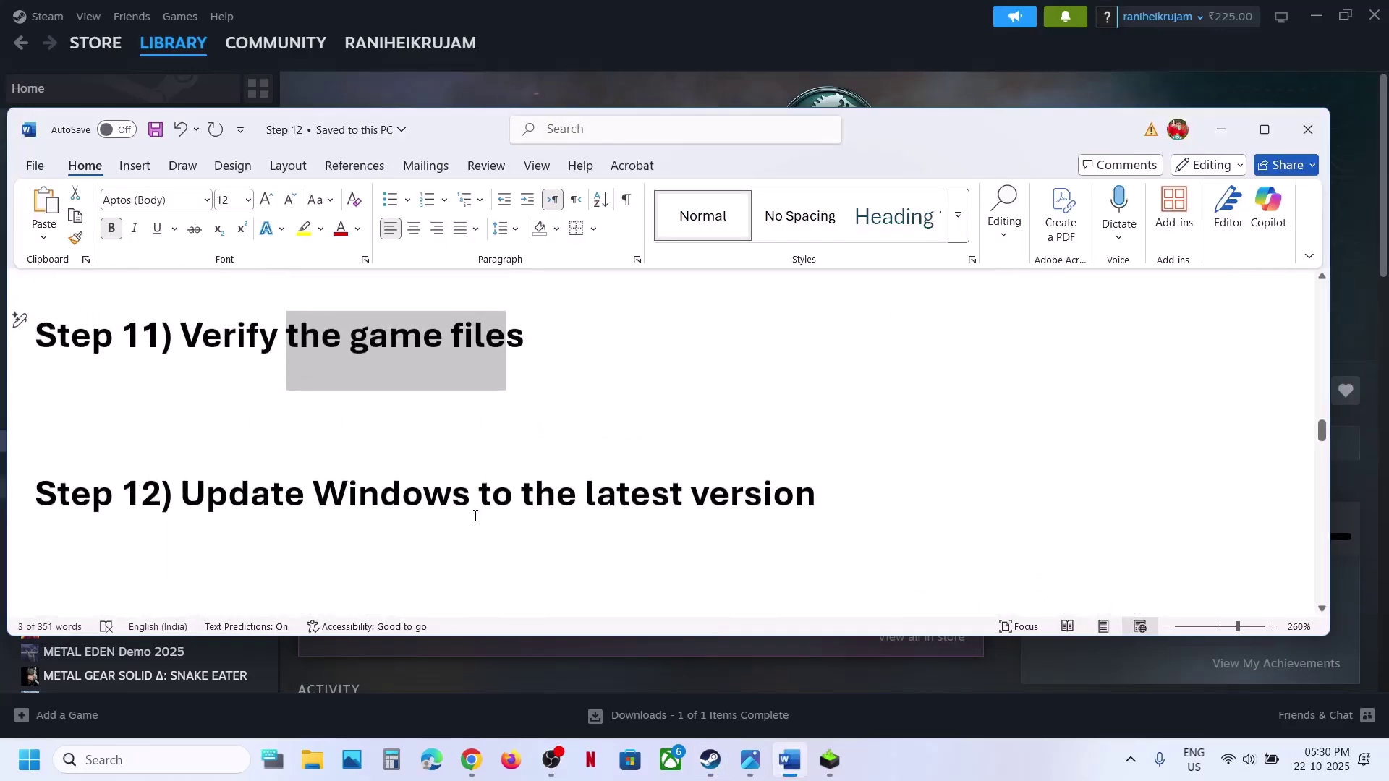
pyautogui.press('super+i')
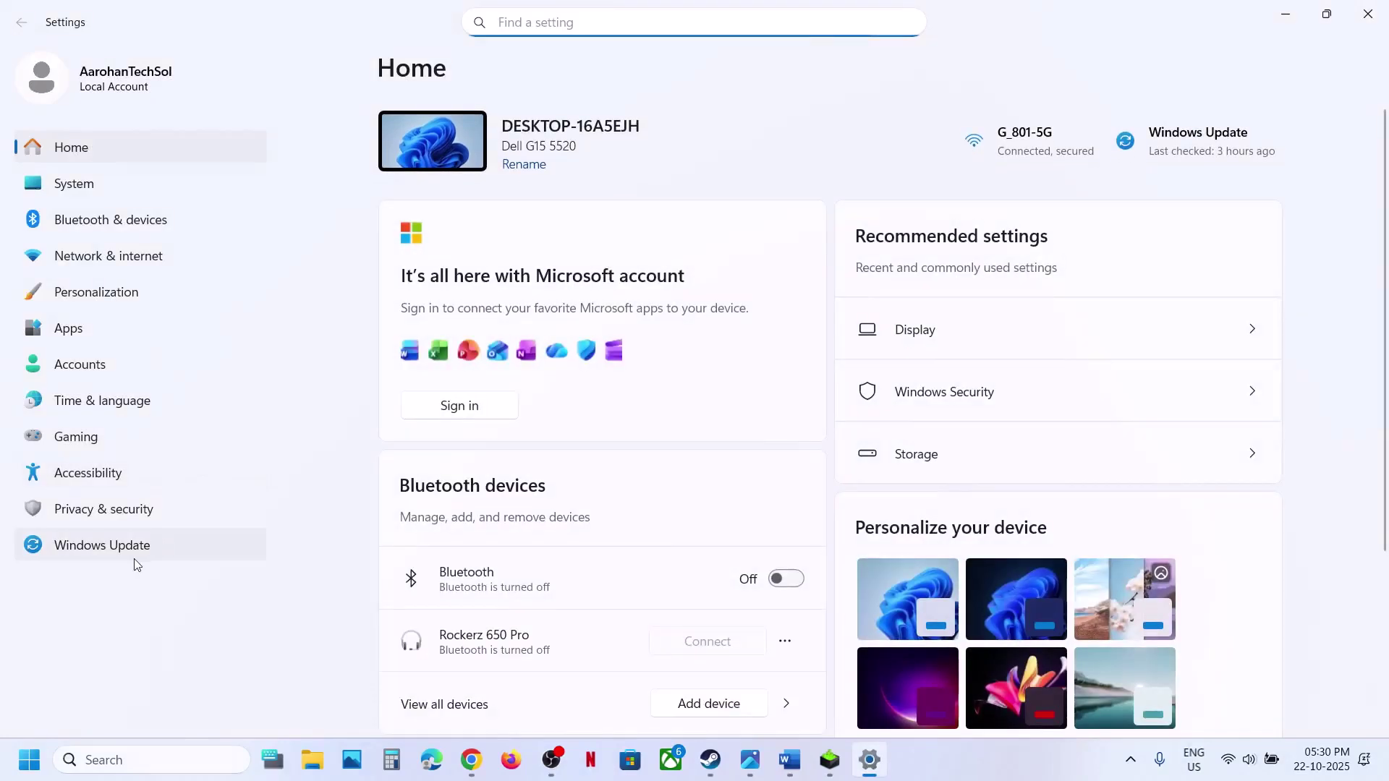
pyautogui.click(134, 557)
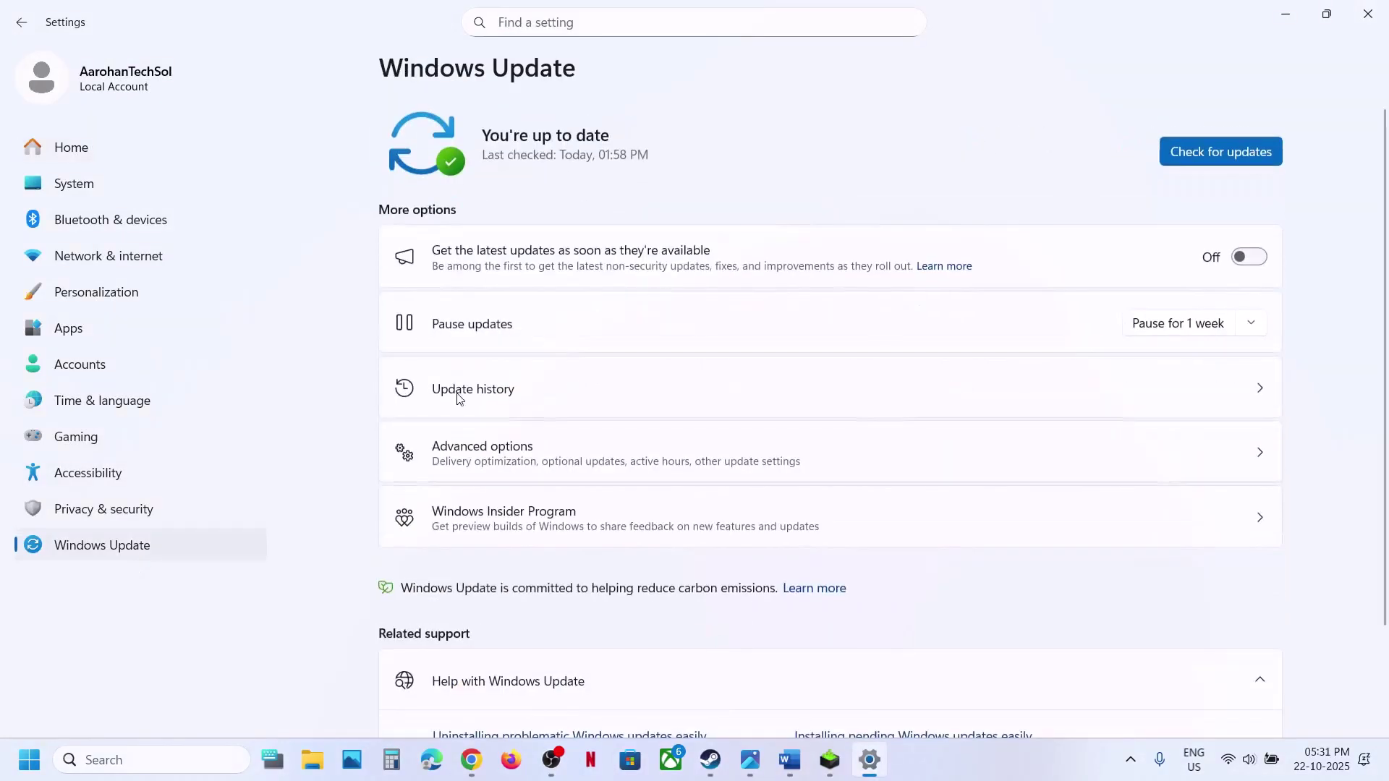
pyautogui.click(1195, 165)
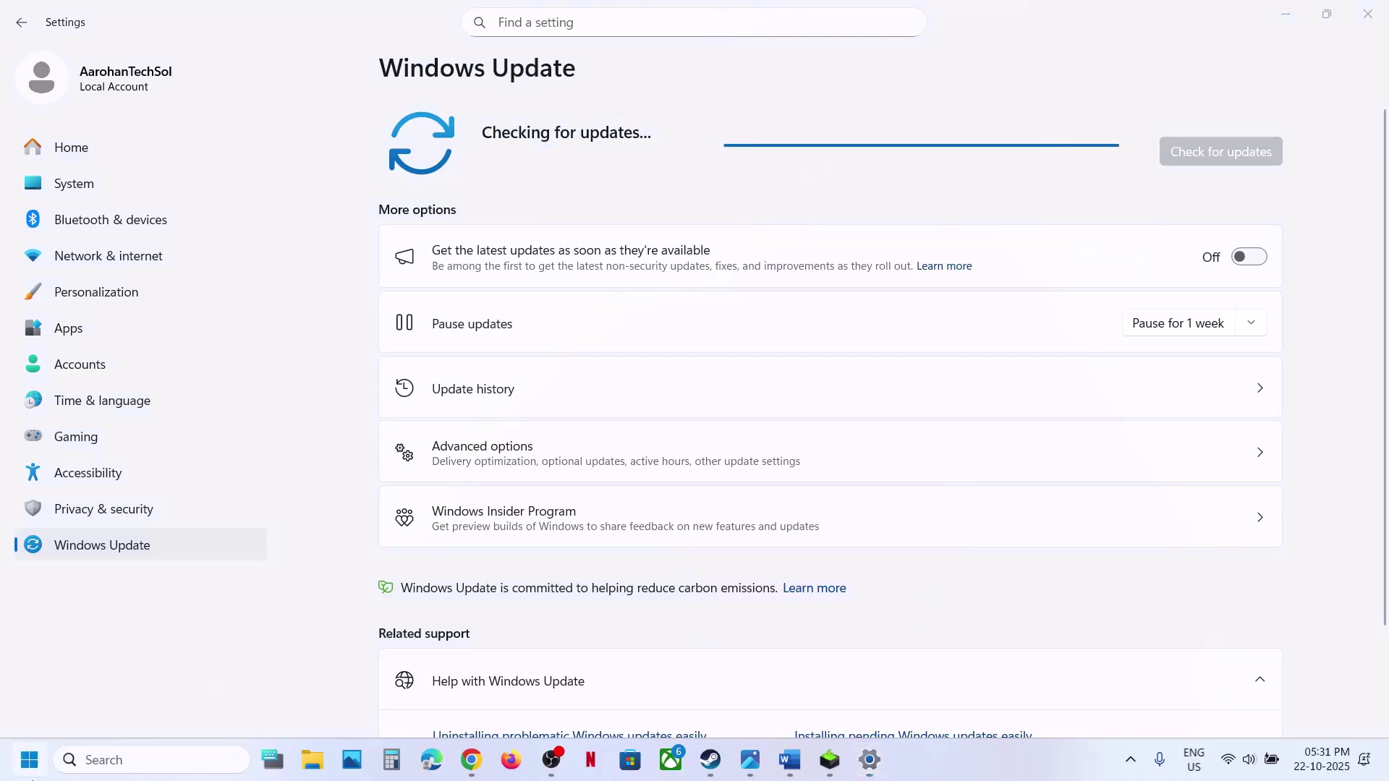
# Show the Start menu's power choices, then return to Word's Step 13 power plan notes.
pyautogui.press('super')
pyautogui.click(532, 692)
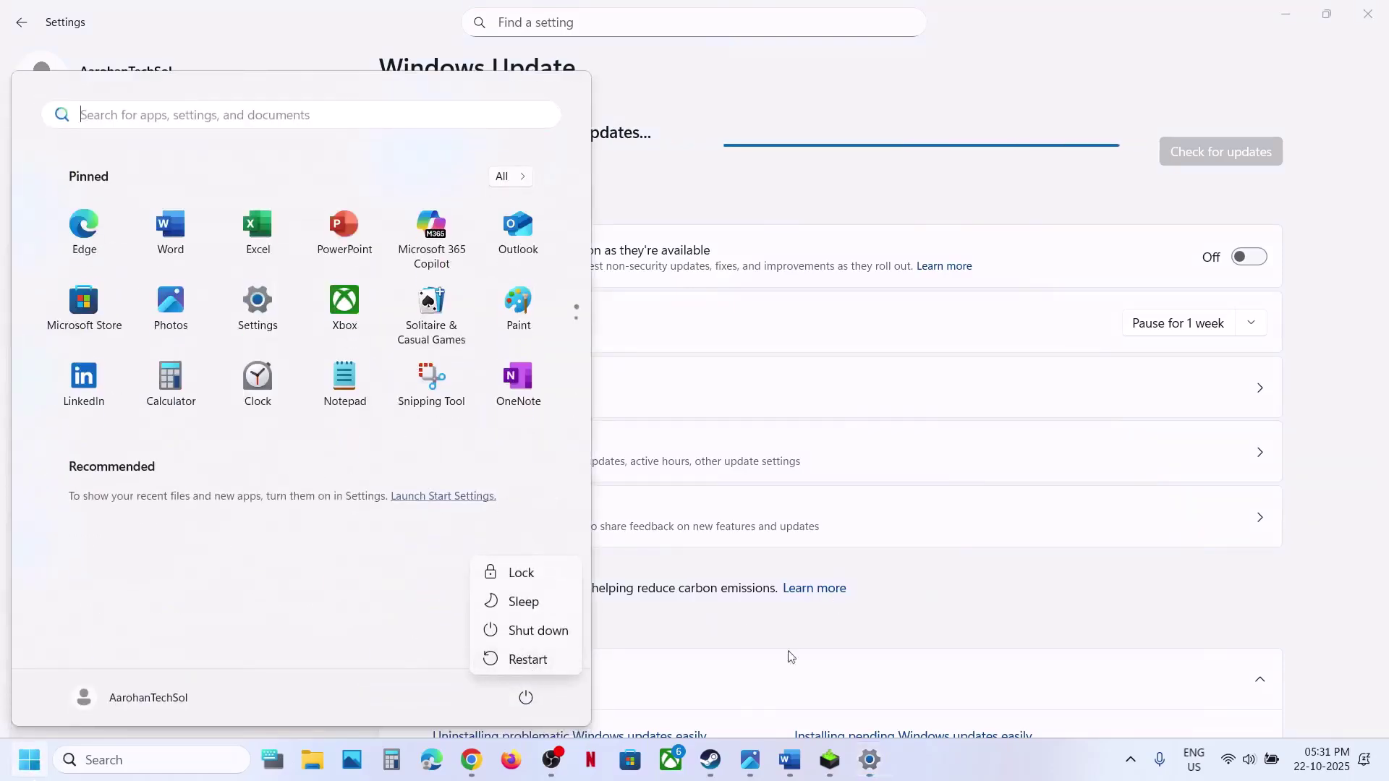
pyautogui.click(790, 772)
pyautogui.scroll(-3, 574, 527)
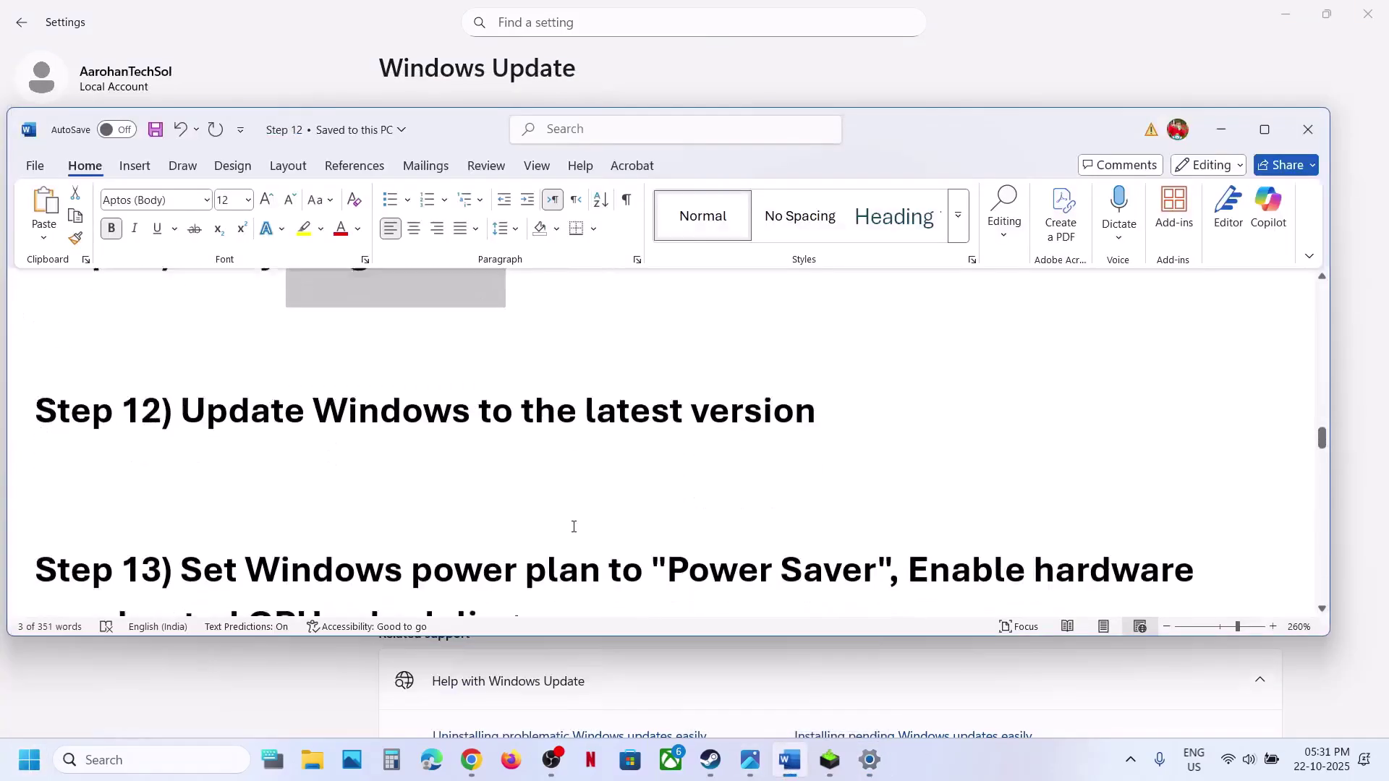
# Open Control Panel's Power Options under Hardware and Sound, showing the Balanced plan.
pyautogui.click(203, 764)
pyautogui.write('control')
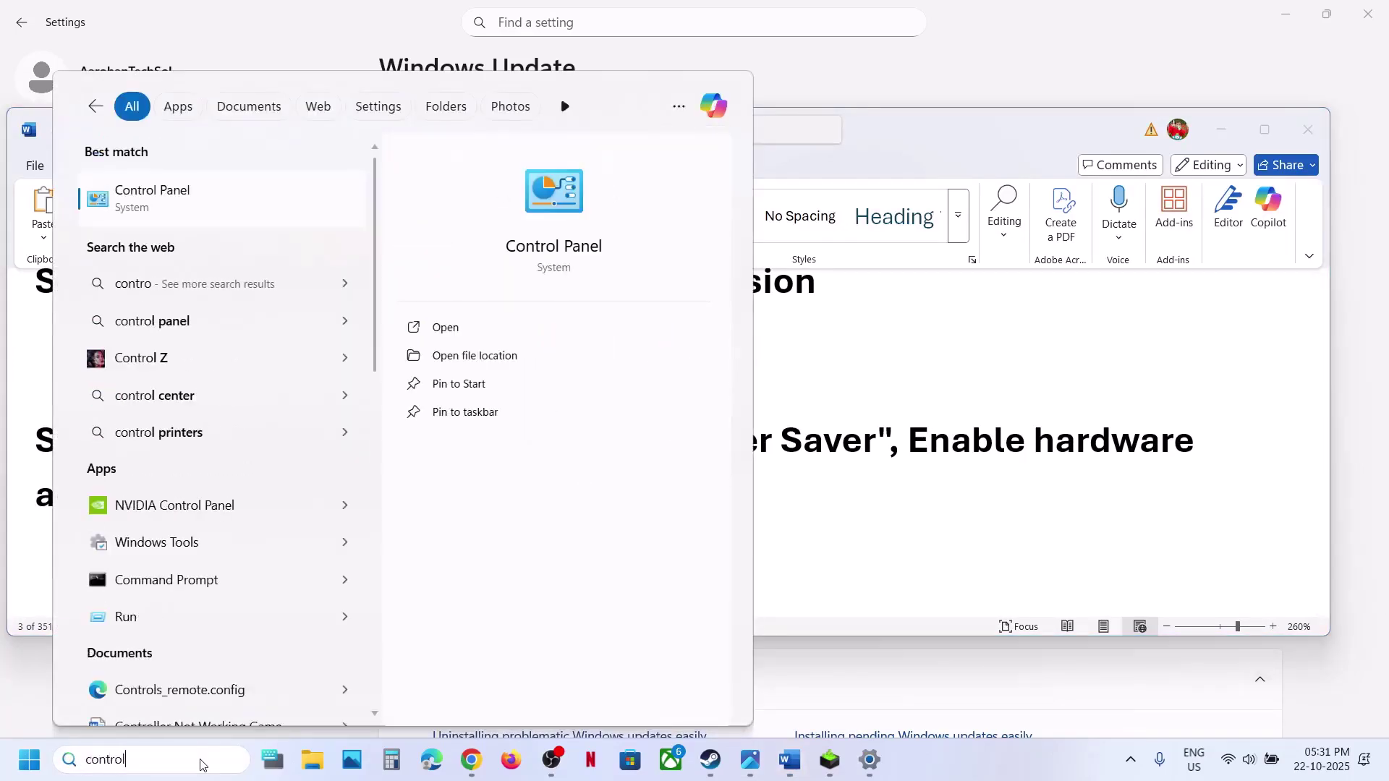
pyautogui.press('Return')
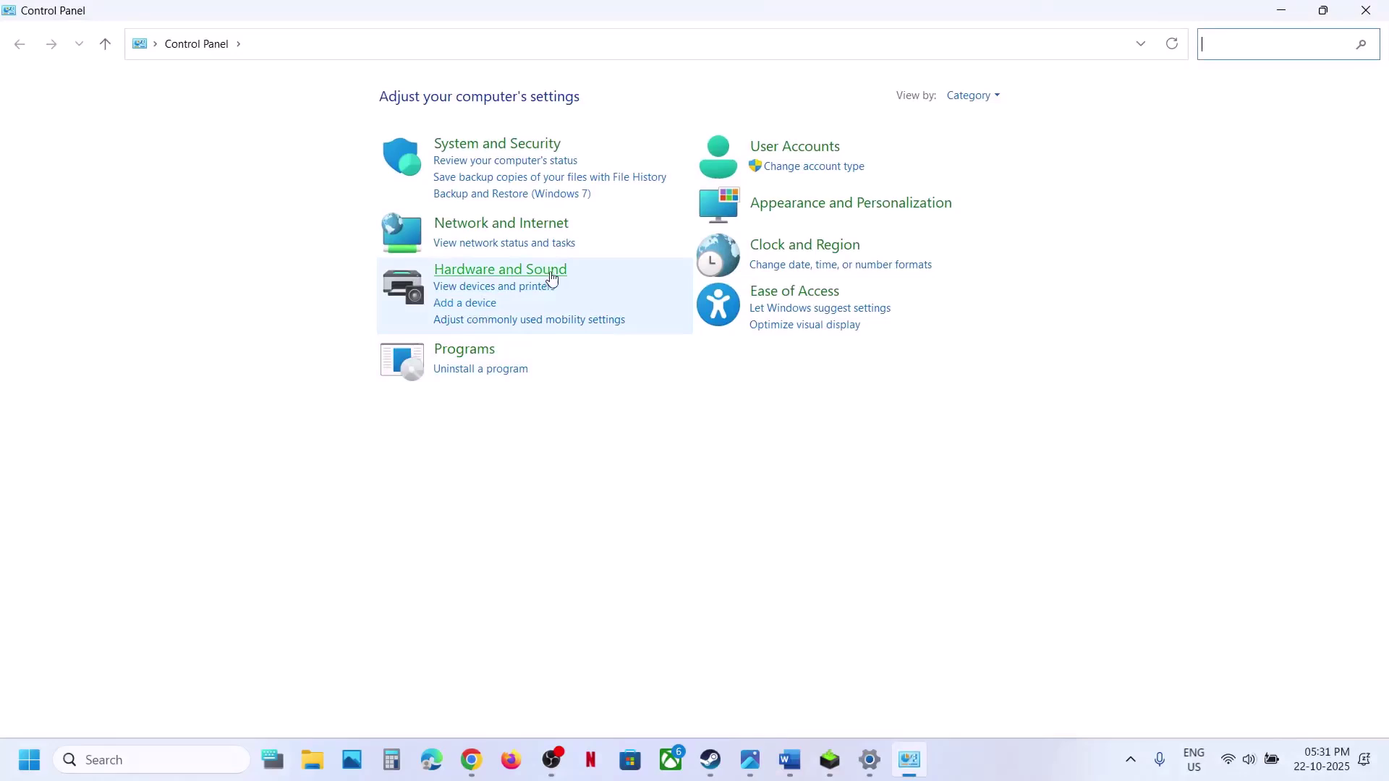
pyautogui.click(522, 275)
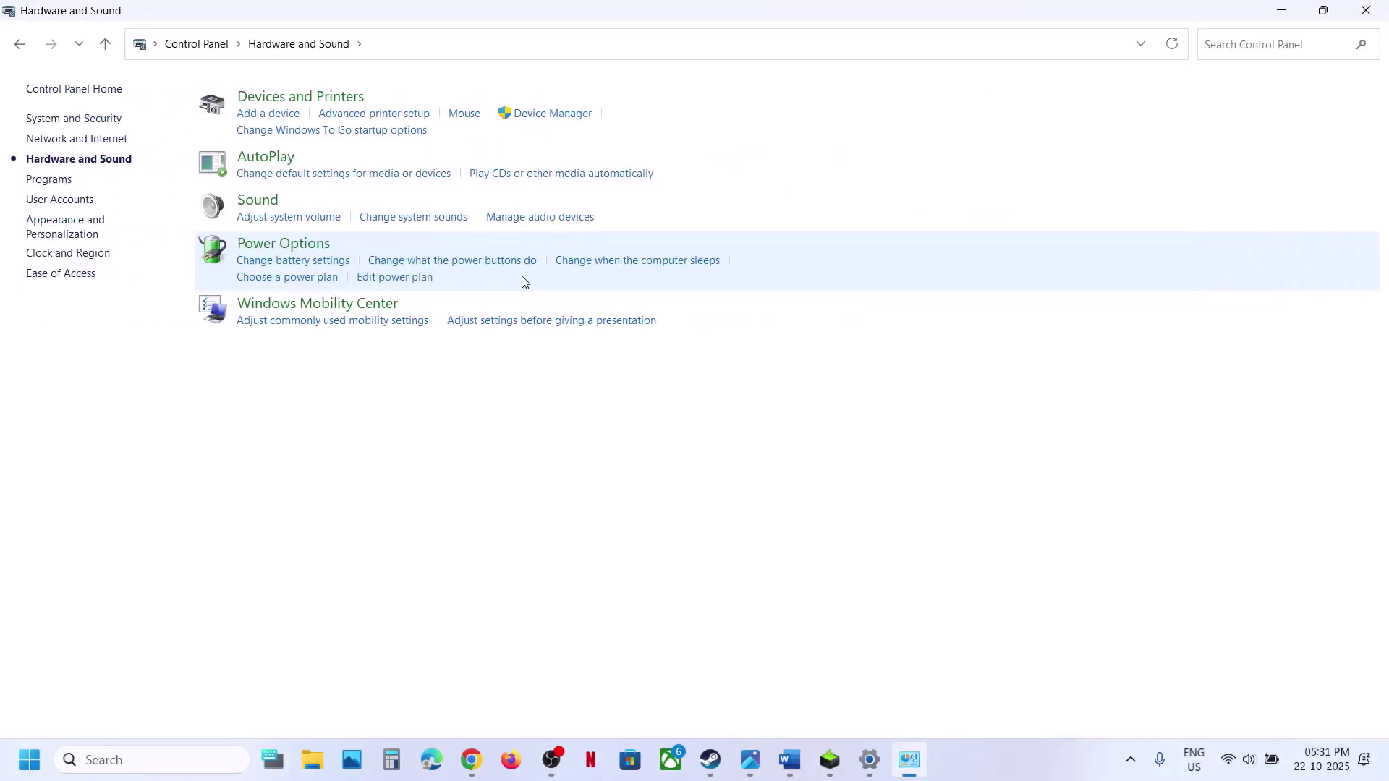
pyautogui.click(275, 252)
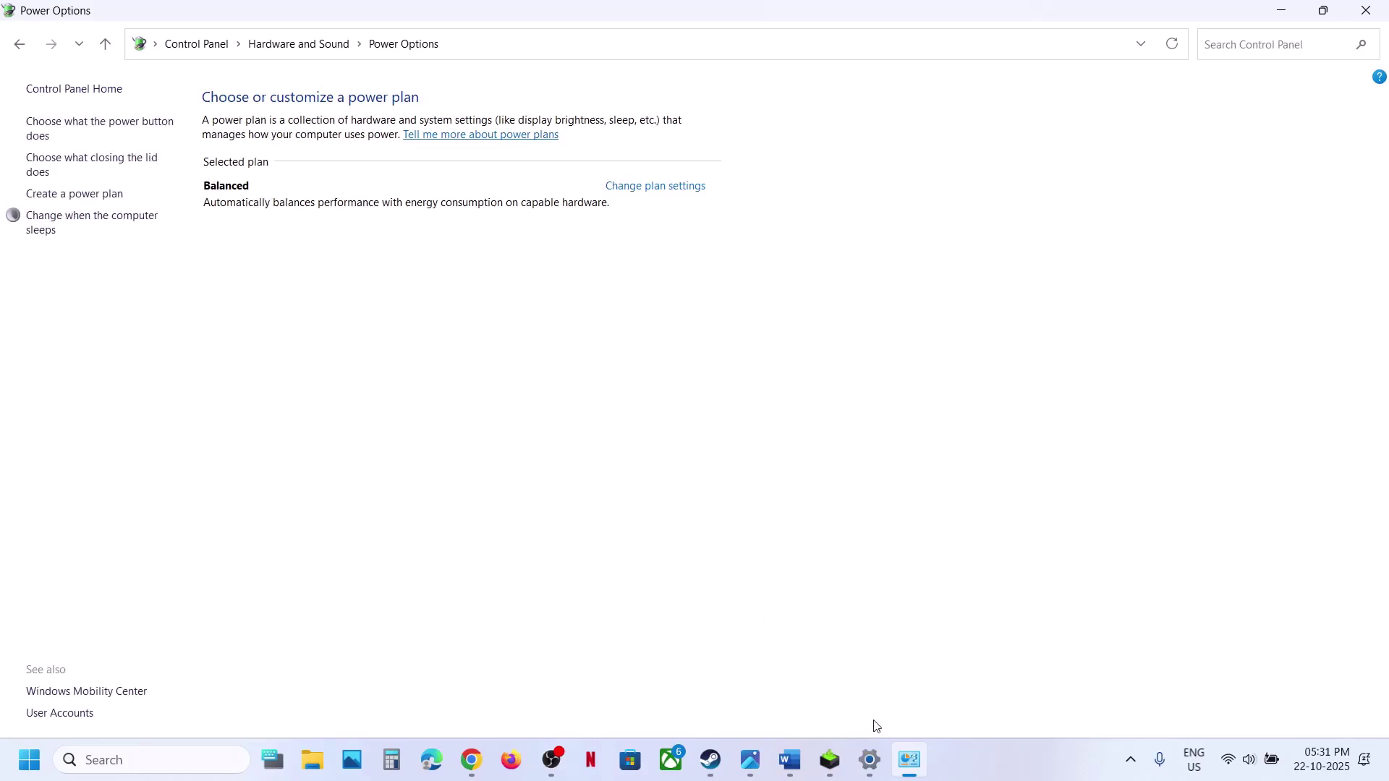
# View the Power Saver.jpg reference picture, then close it and Power Options.
pyautogui.moveTo(750, 759)
pyautogui.click(795, 698)
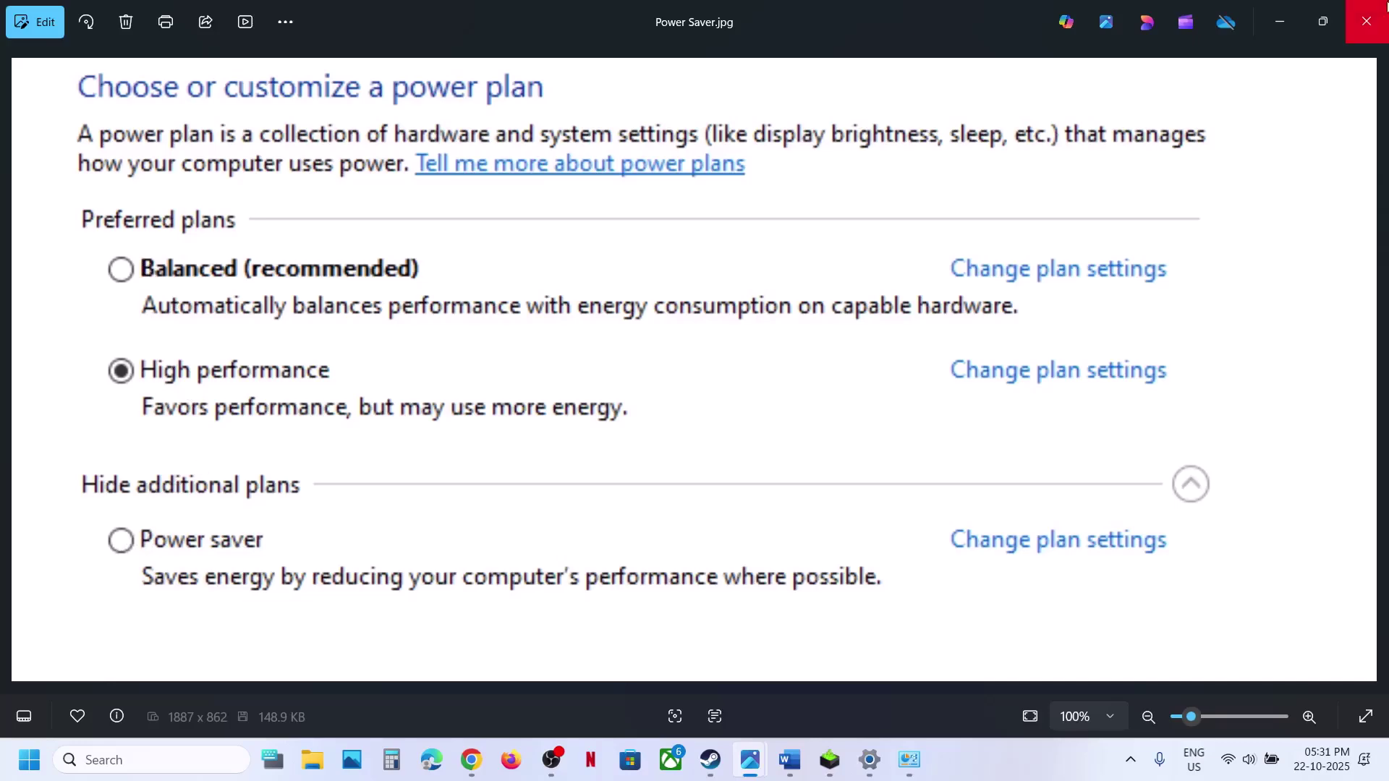
pyautogui.click(1366, 22)
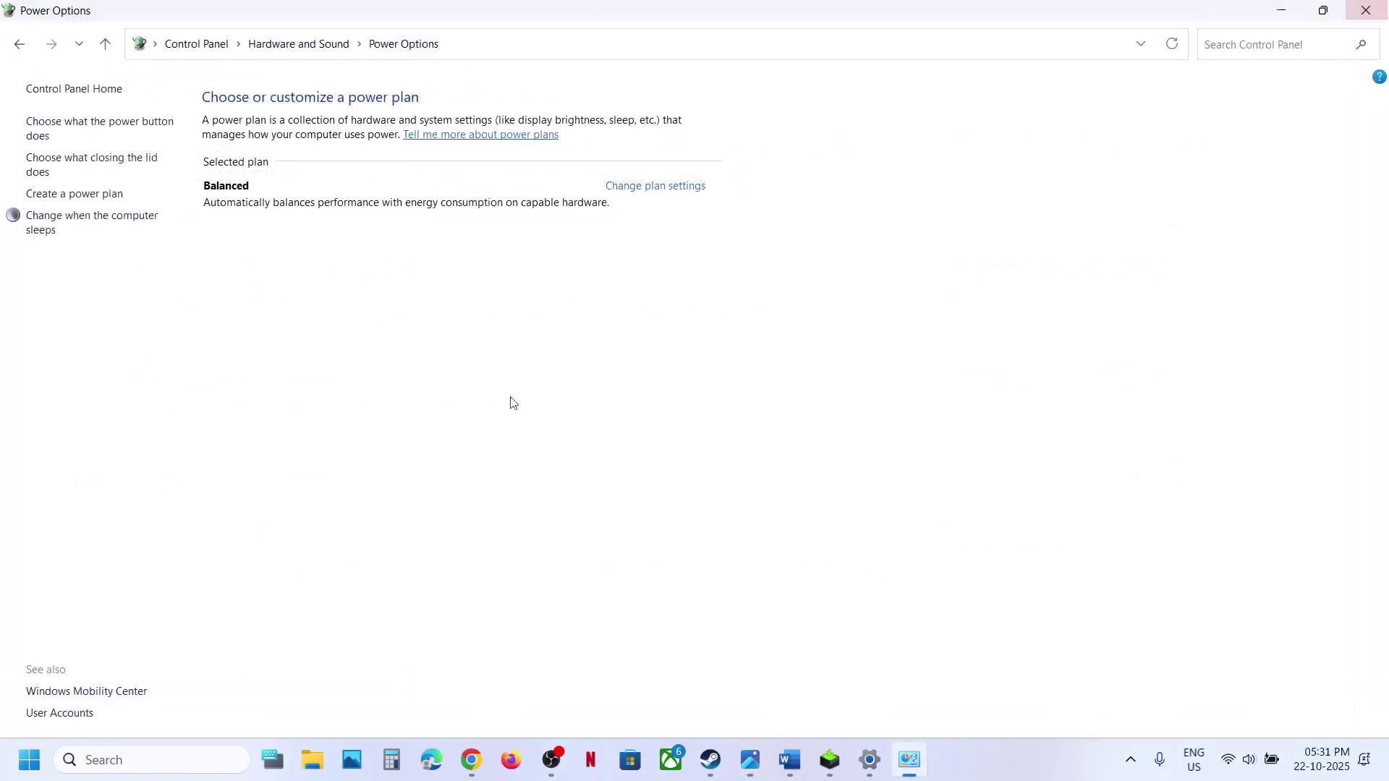
pyautogui.click(1365, 10)
# Highlight Step 13's GPU scheduling instruction, then search 'gra' to open Graphics settings.
pyautogui.scroll(-2, 621, 467)
pyautogui.scroll(1, 621, 468)
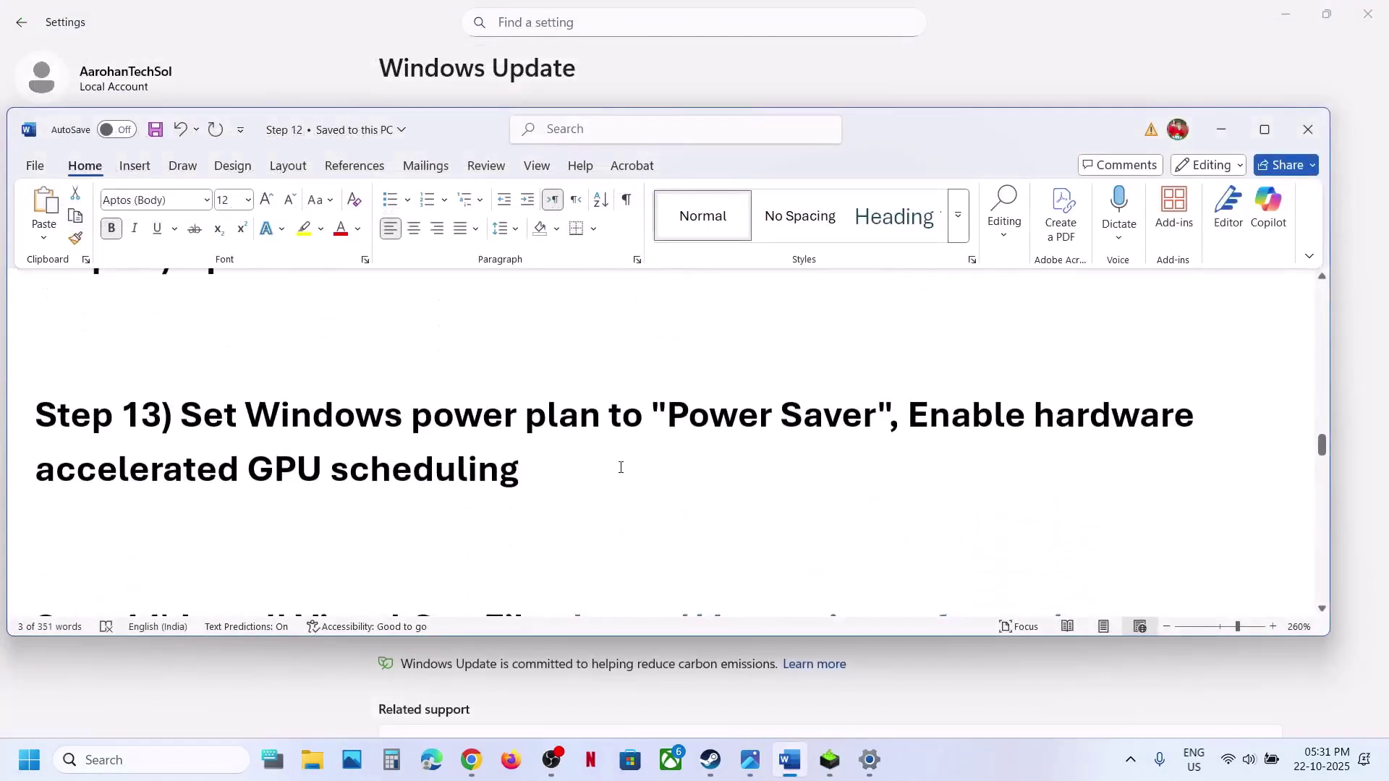
pyautogui.moveTo(910, 417); pyautogui.dragTo(472, 465)
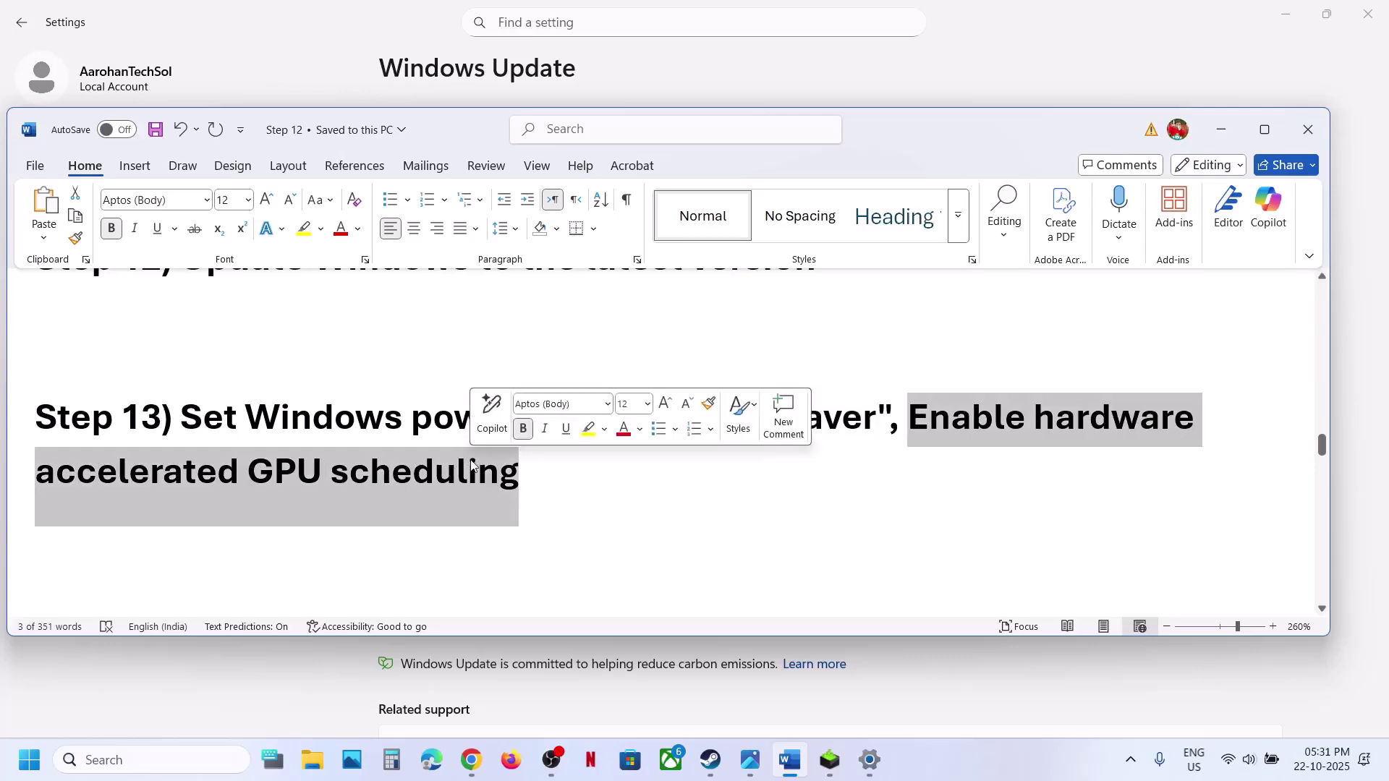
pyautogui.click(162, 758)
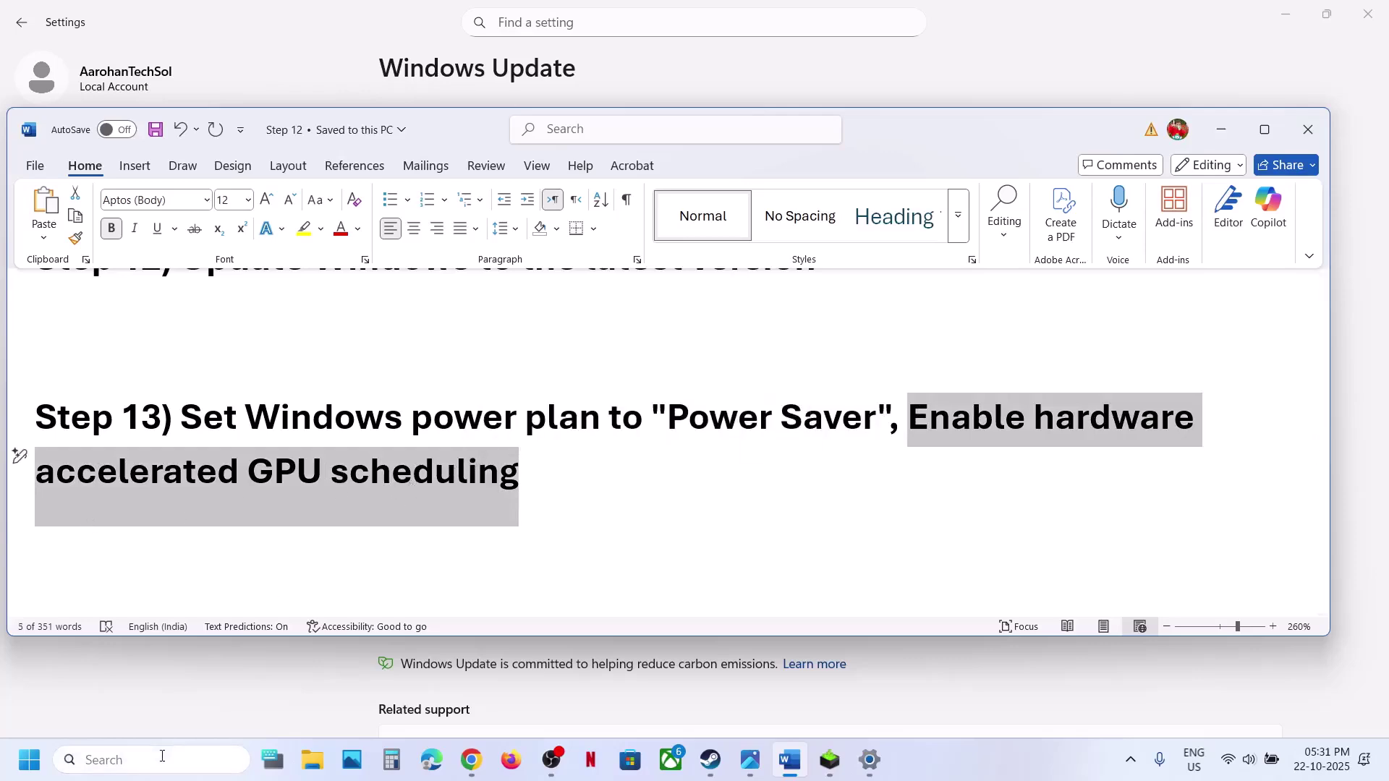
pyautogui.write('gra')
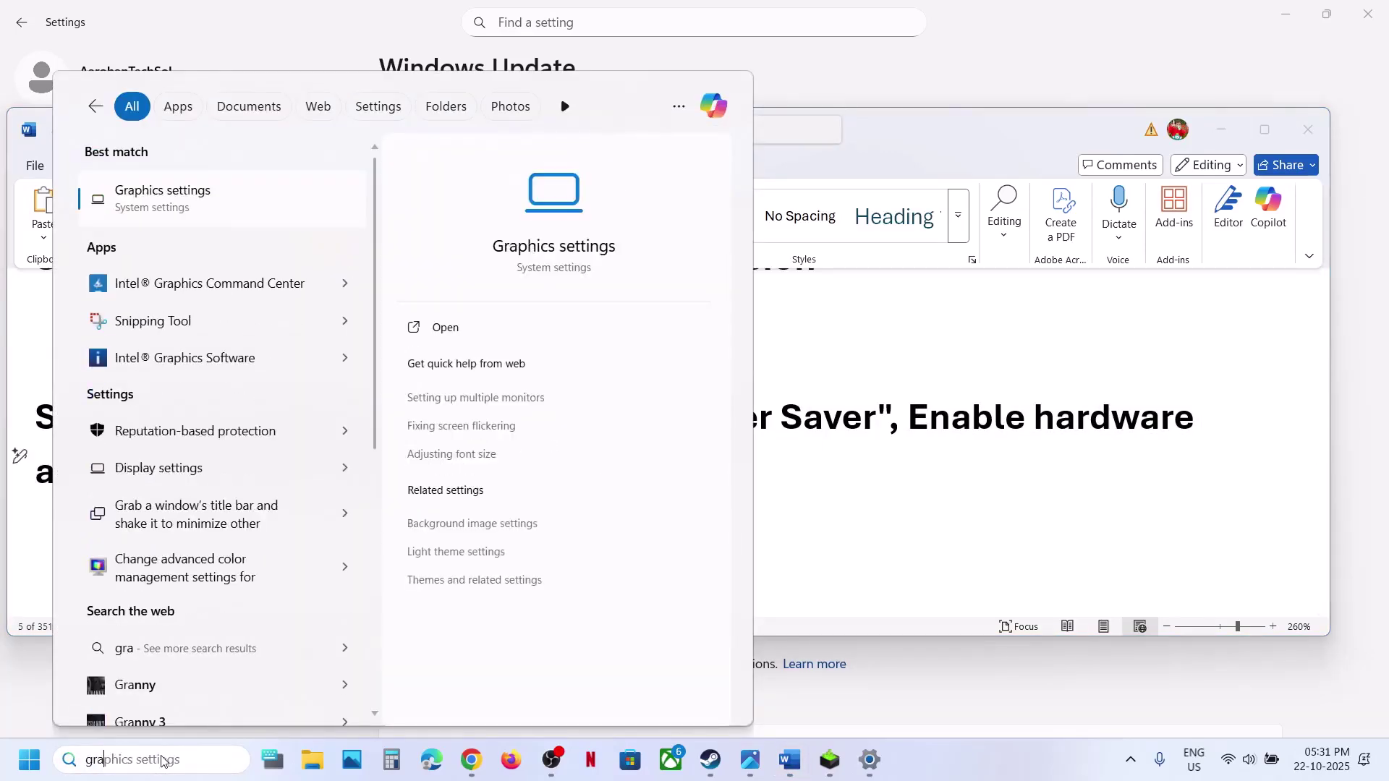
pyautogui.press('Return')
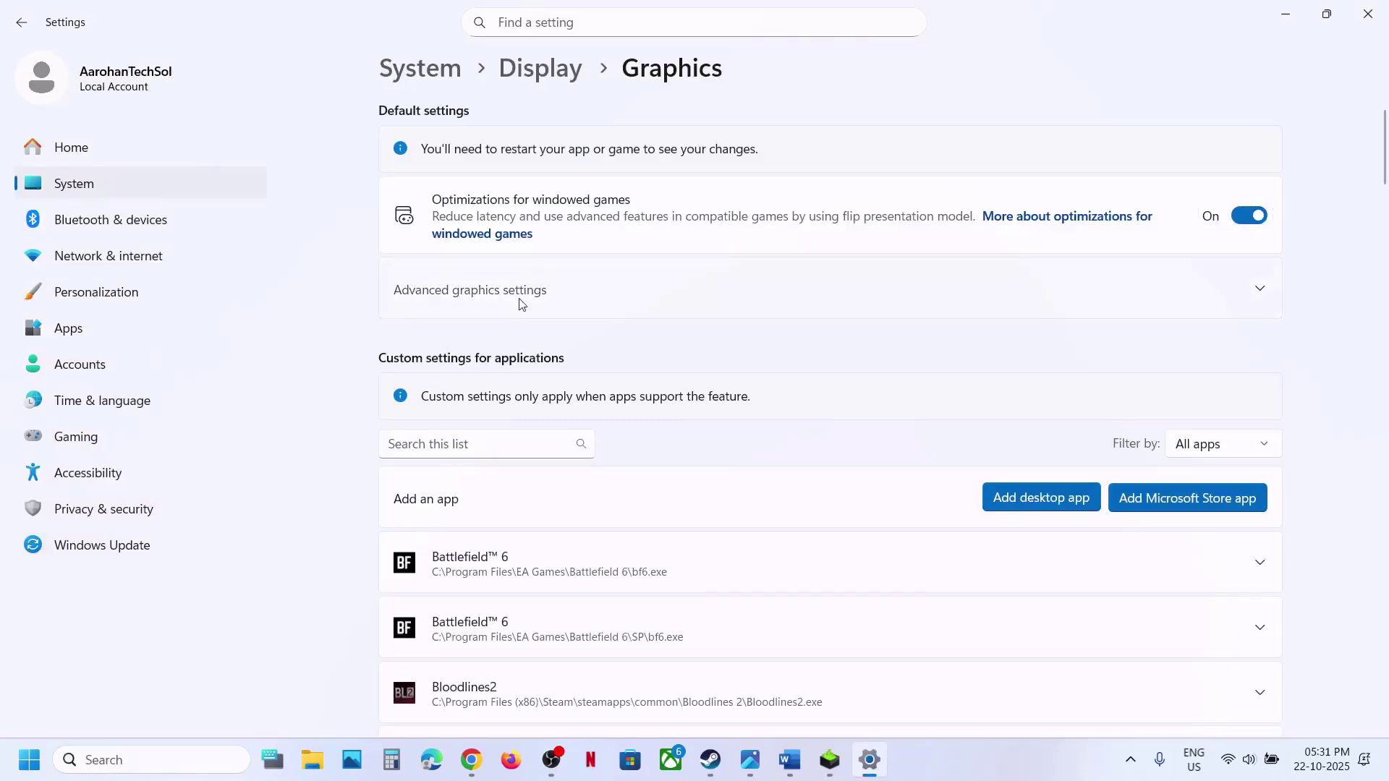
# In Advanced graphics settings, switch Hardware-accelerated GPU scheduling on, then back off, and minimize Settings.
pyautogui.click(521, 303)
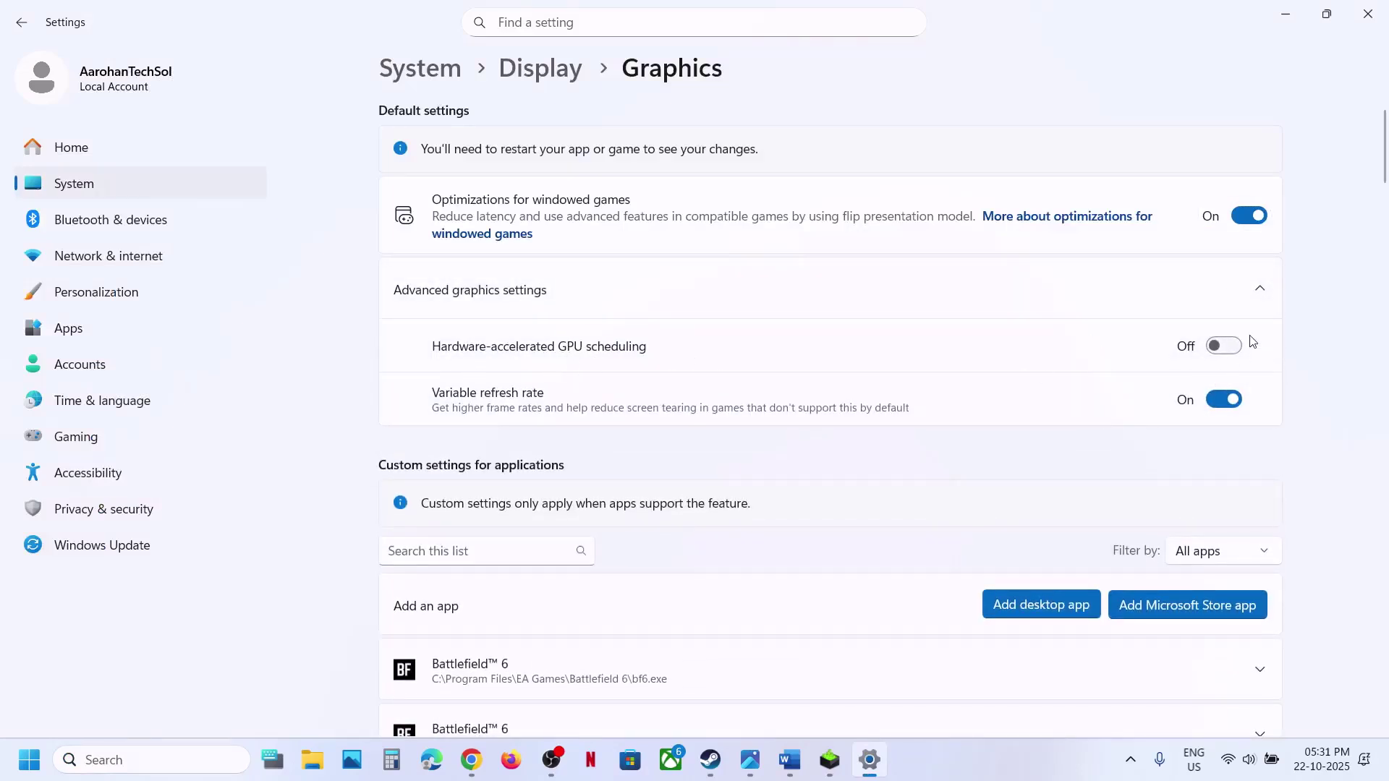
pyautogui.click(1229, 345)
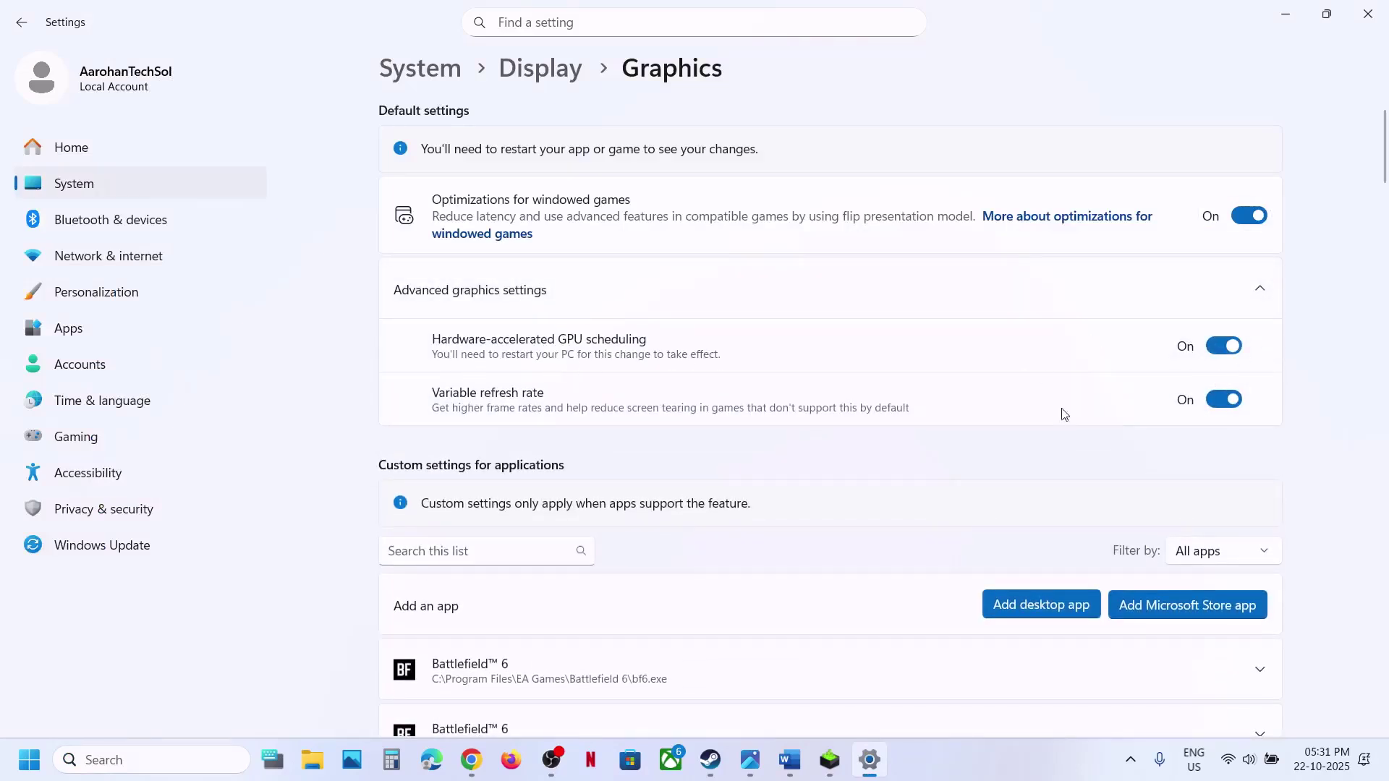
pyautogui.click(712, 761)
pyautogui.click(712, 761)
pyautogui.click(1221, 347)
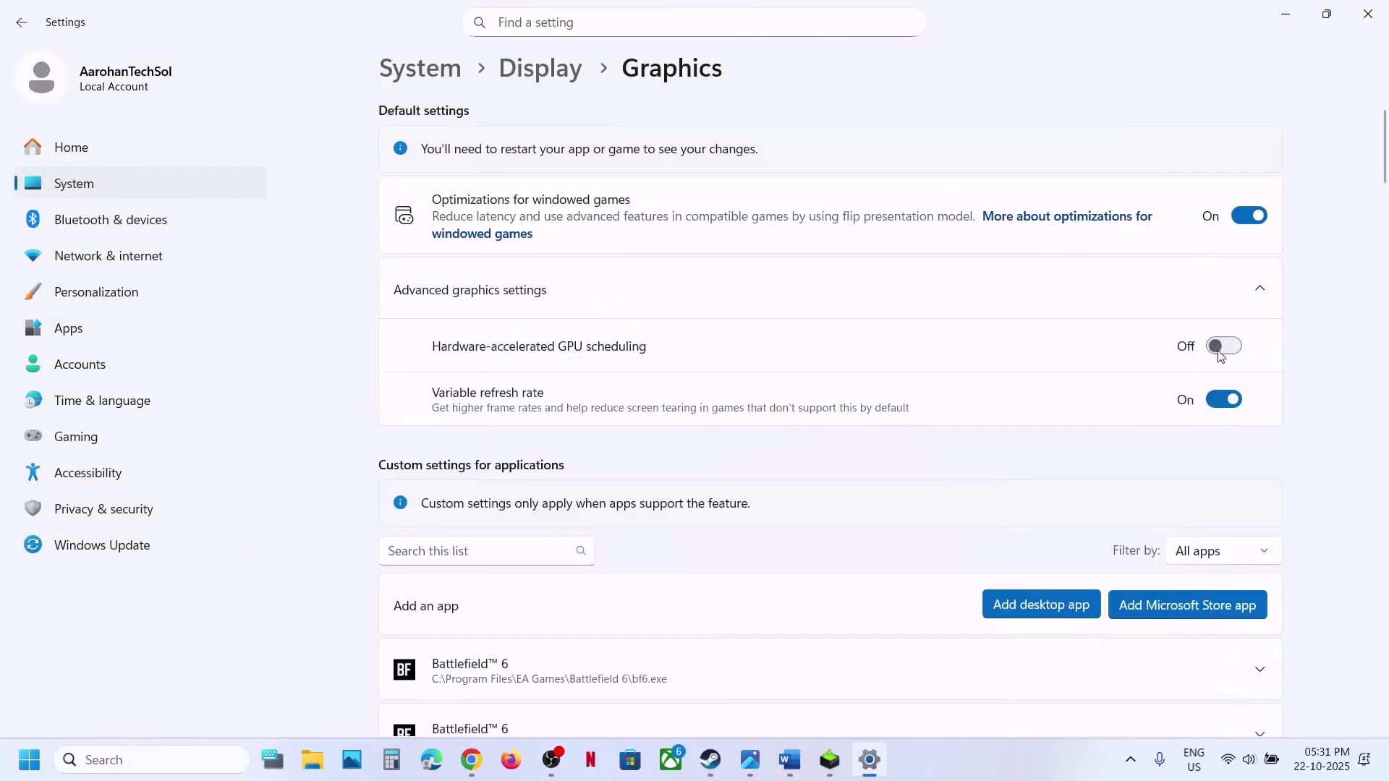
pyautogui.click(1287, 15)
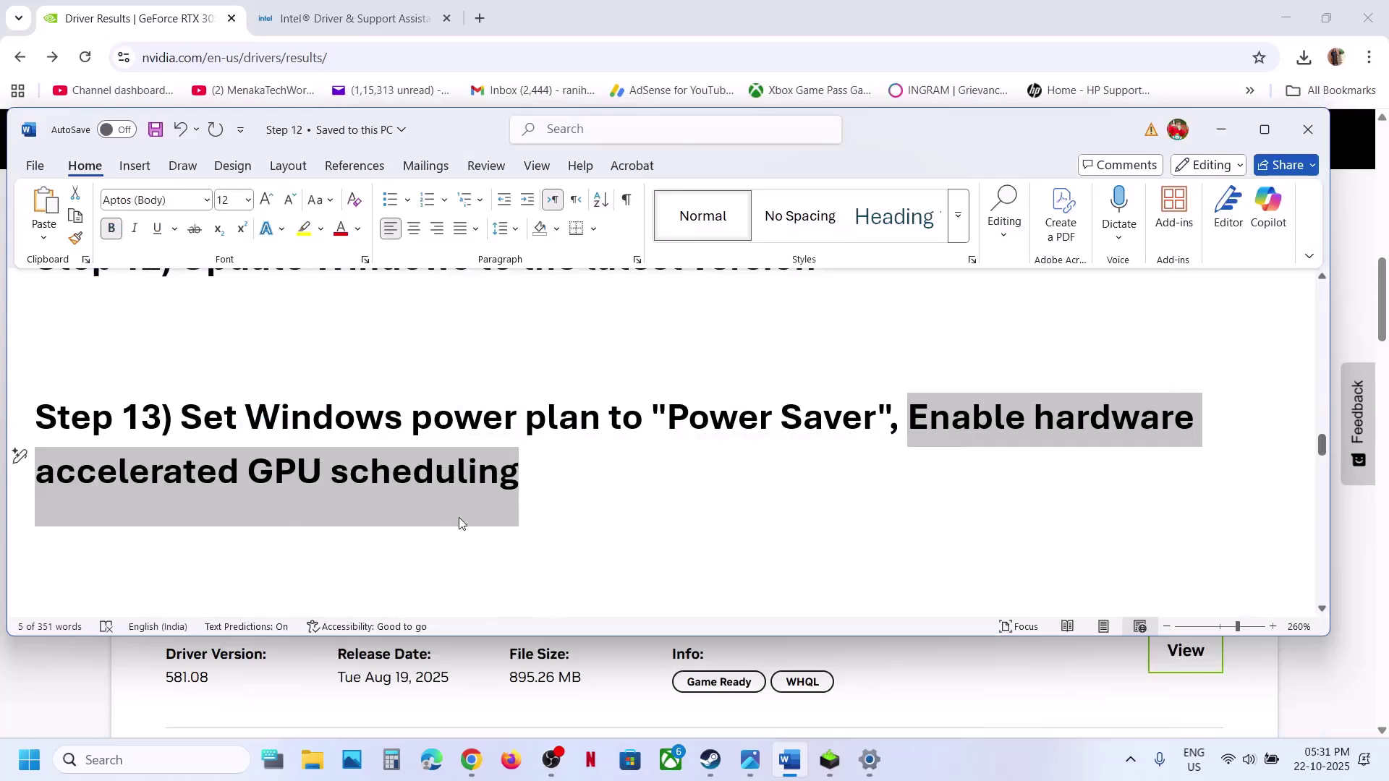
# Open Microsoft's Visual C++ redistributable page and scroll to the 2015-2022 download links.
pyautogui.scroll(-3, 459, 518)
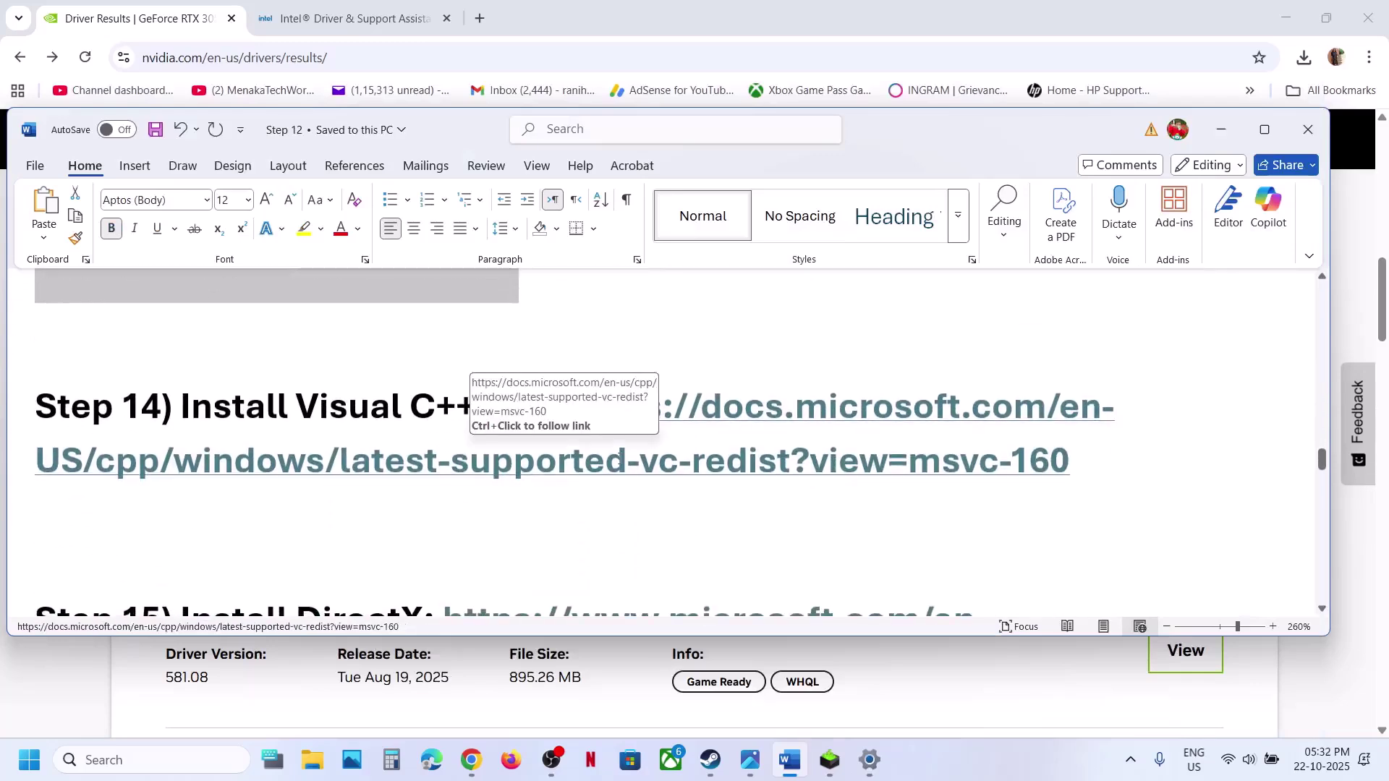
pyautogui.keyDown('ctrl'); pyautogui.click(608, 460); pyautogui.keyUp('ctrl')
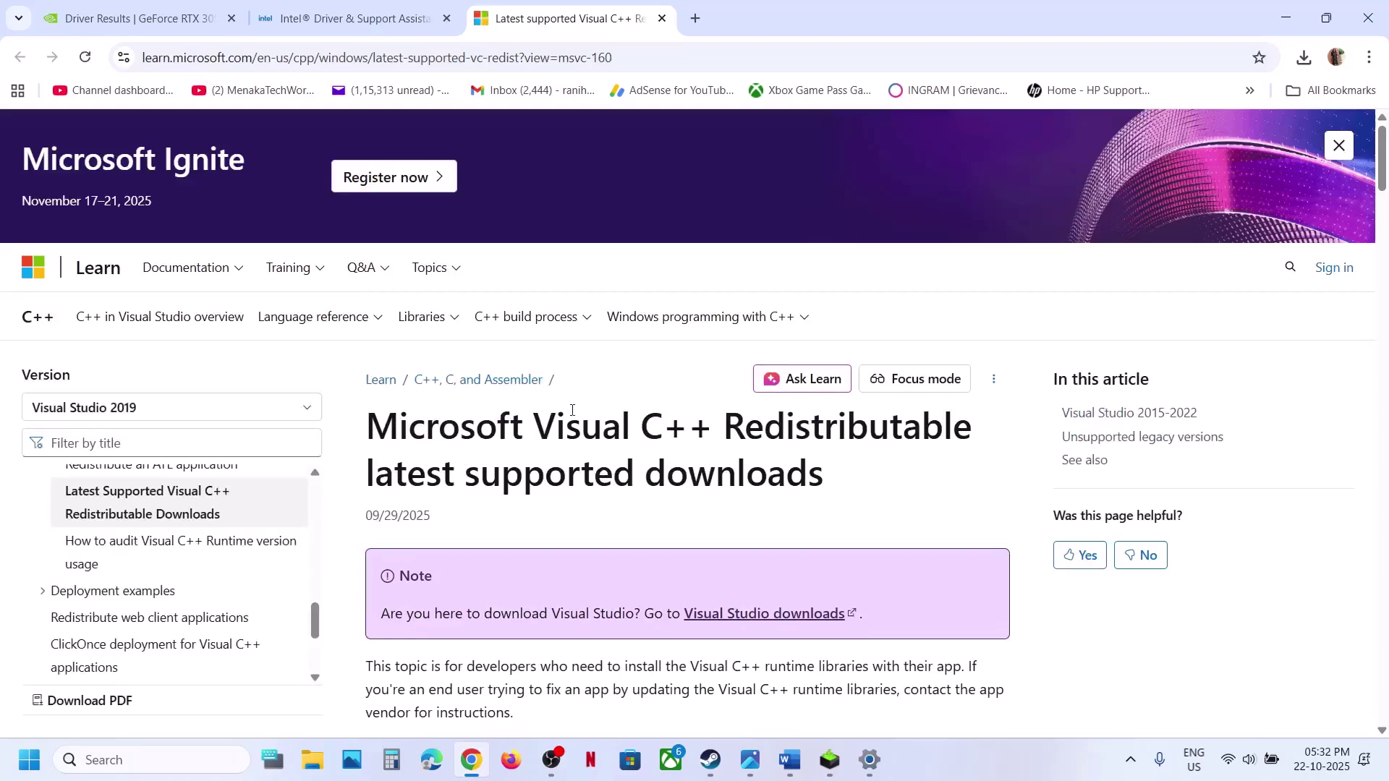
pyautogui.scroll(-2, 571, 410)
pyautogui.scroll(-8, 571, 411)
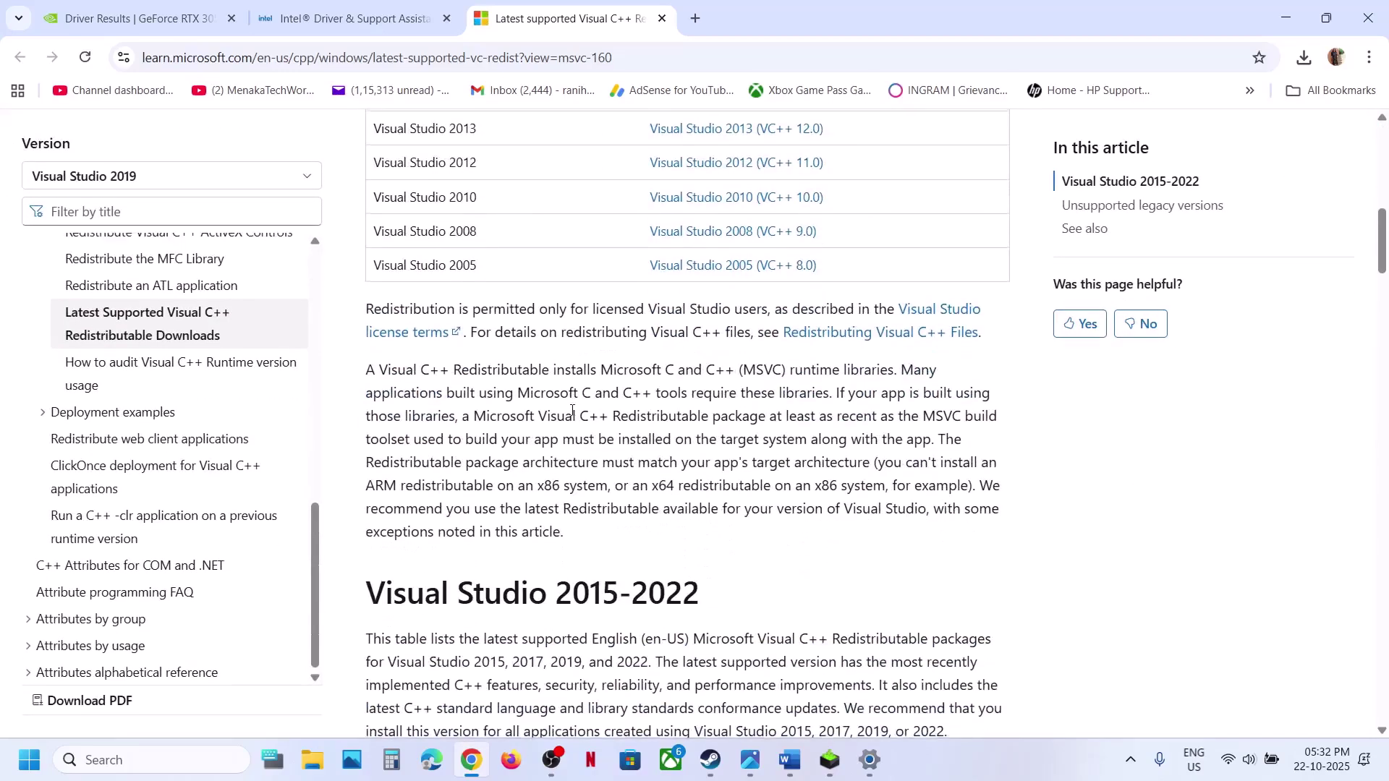
pyautogui.scroll(-8, 572, 410)
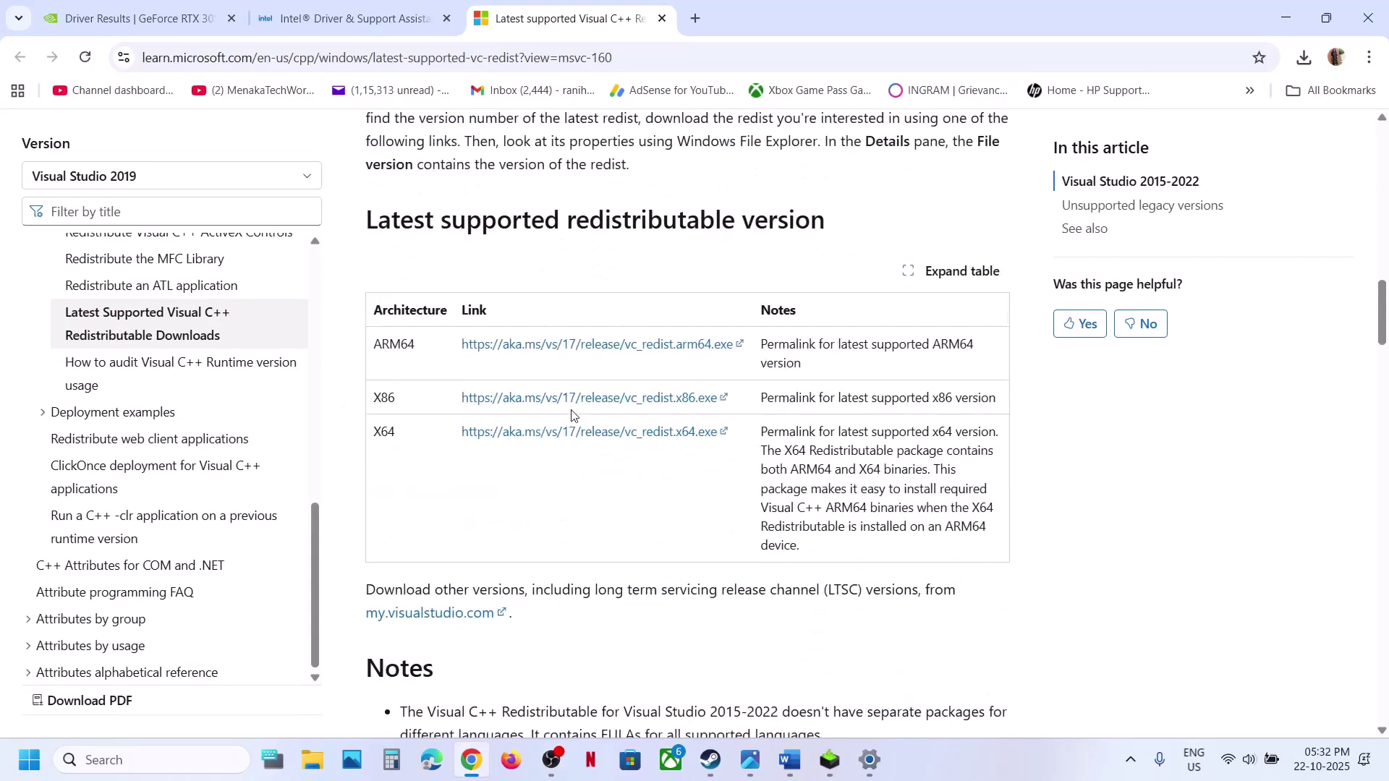
pyautogui.moveTo(375, 399); pyautogui.dragTo(696, 436)
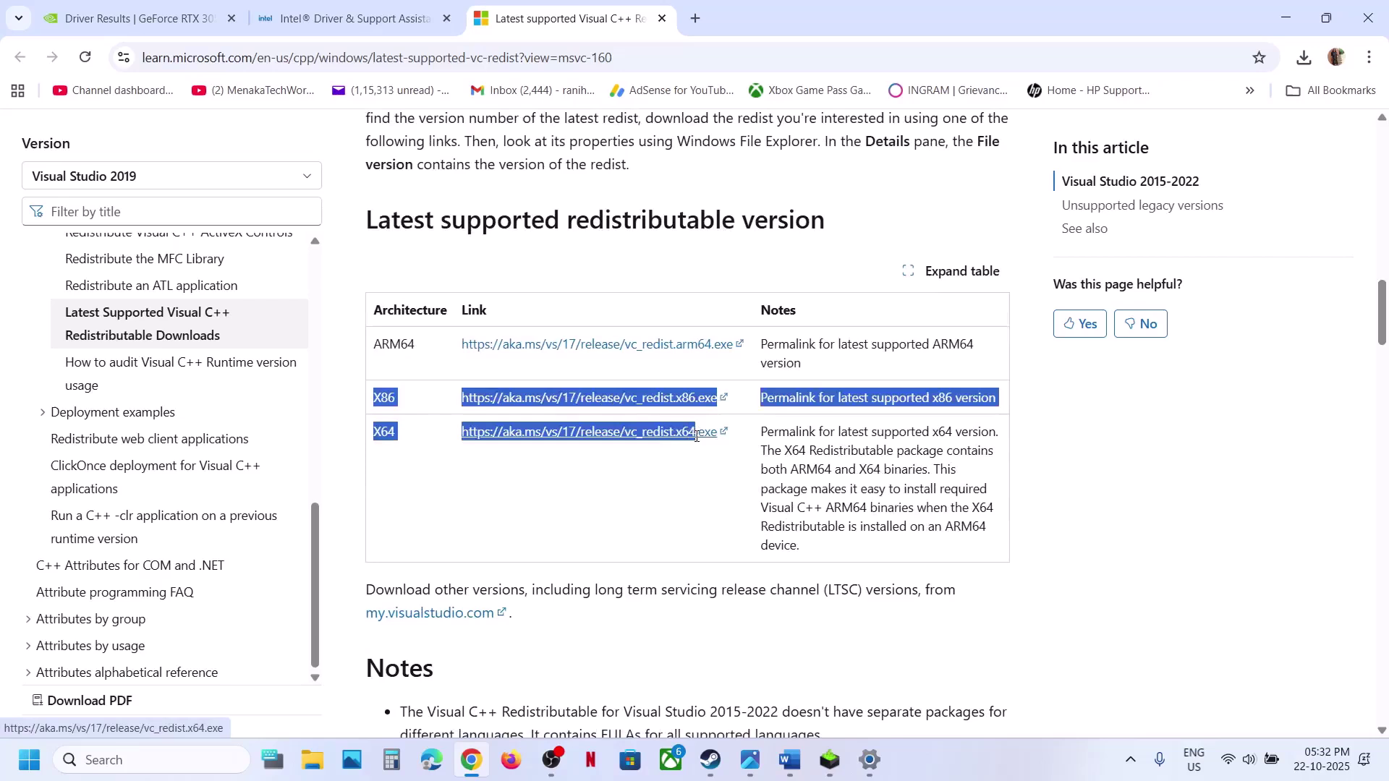
pyautogui.click(676, 515)
# Download vc_redist.x86.exe and repair the x86 Visual C++ 2015-2022 Redistributable.
pyautogui.click(601, 405)
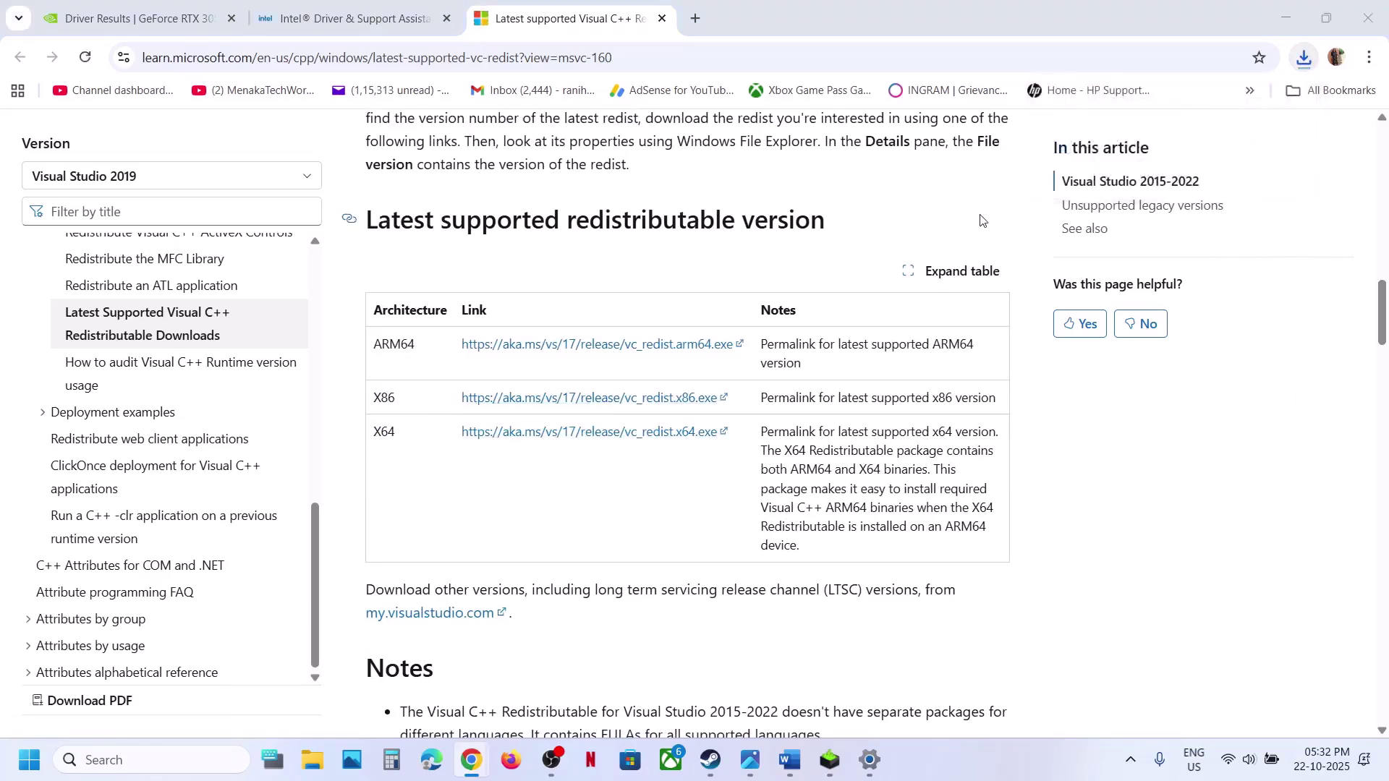
pyautogui.click(713, 478)
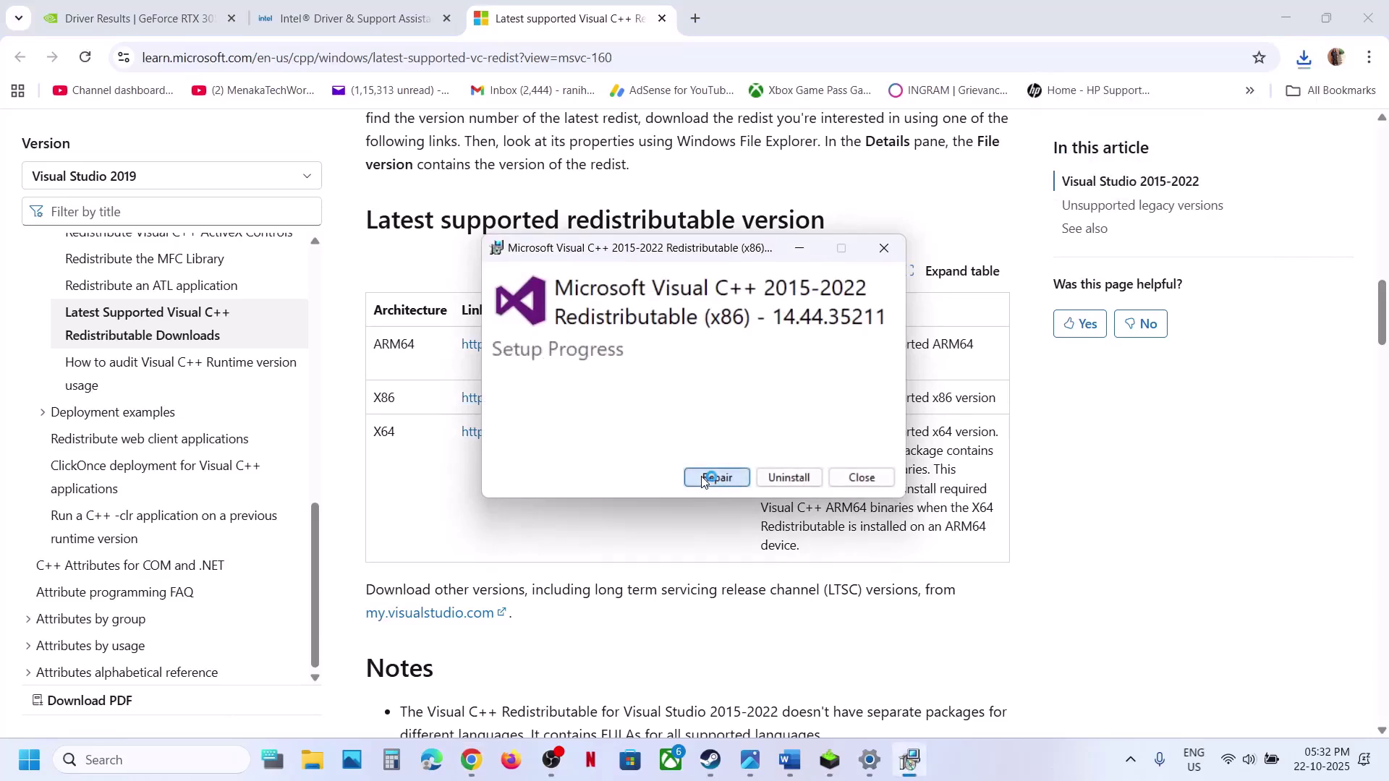
pyautogui.click(610, 516)
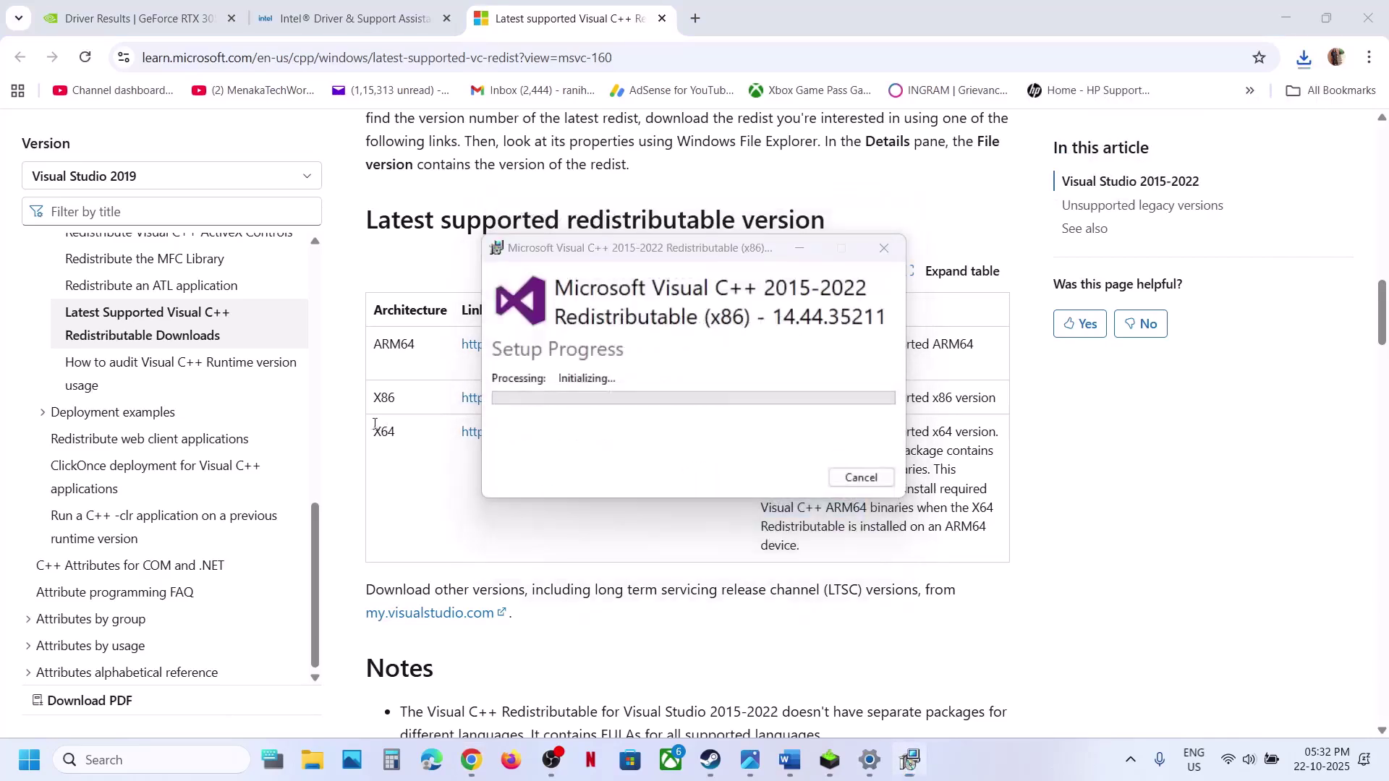
pyautogui.doubleClick(376, 431)
# Download vc_redist.x64.exe and run it from recent downloads to repair the x64 redistributable.
pyautogui.click(593, 433)
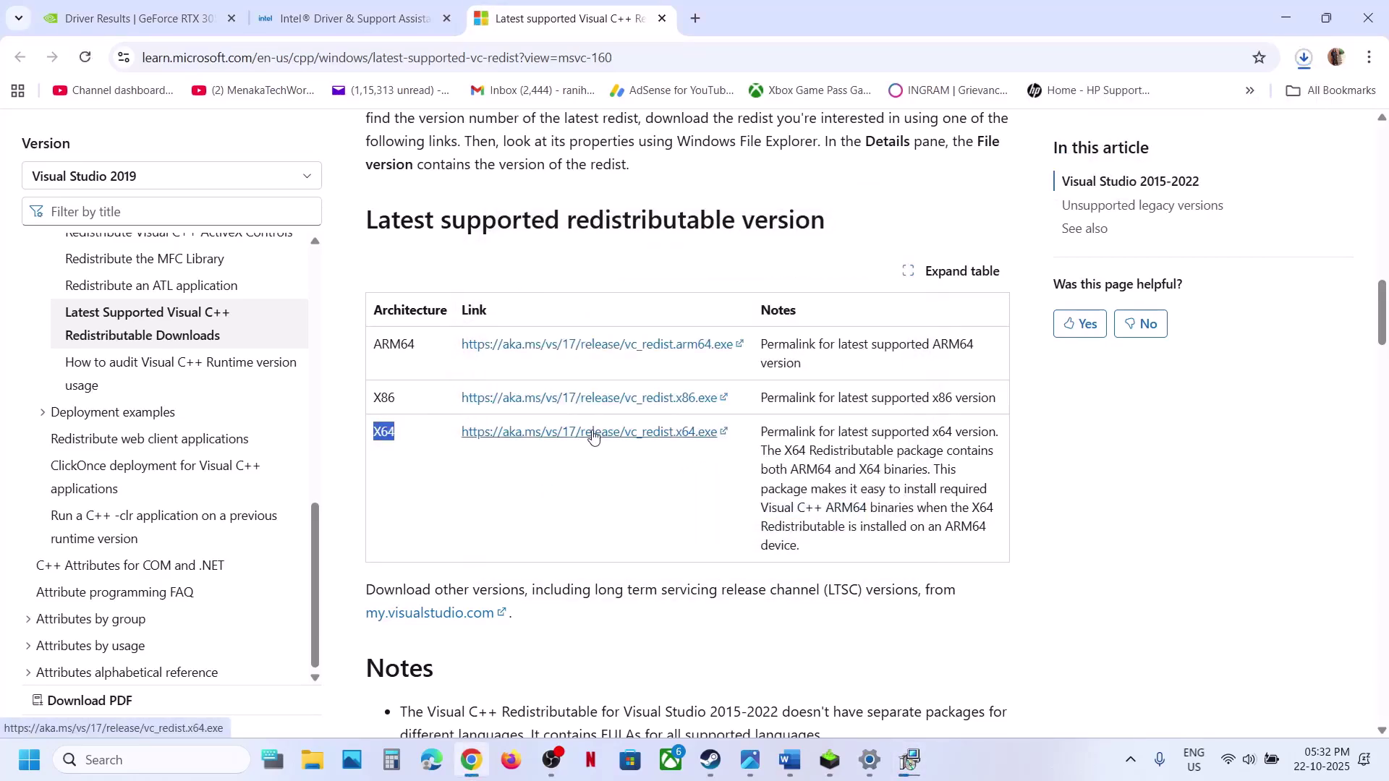
pyautogui.click(1304, 58)
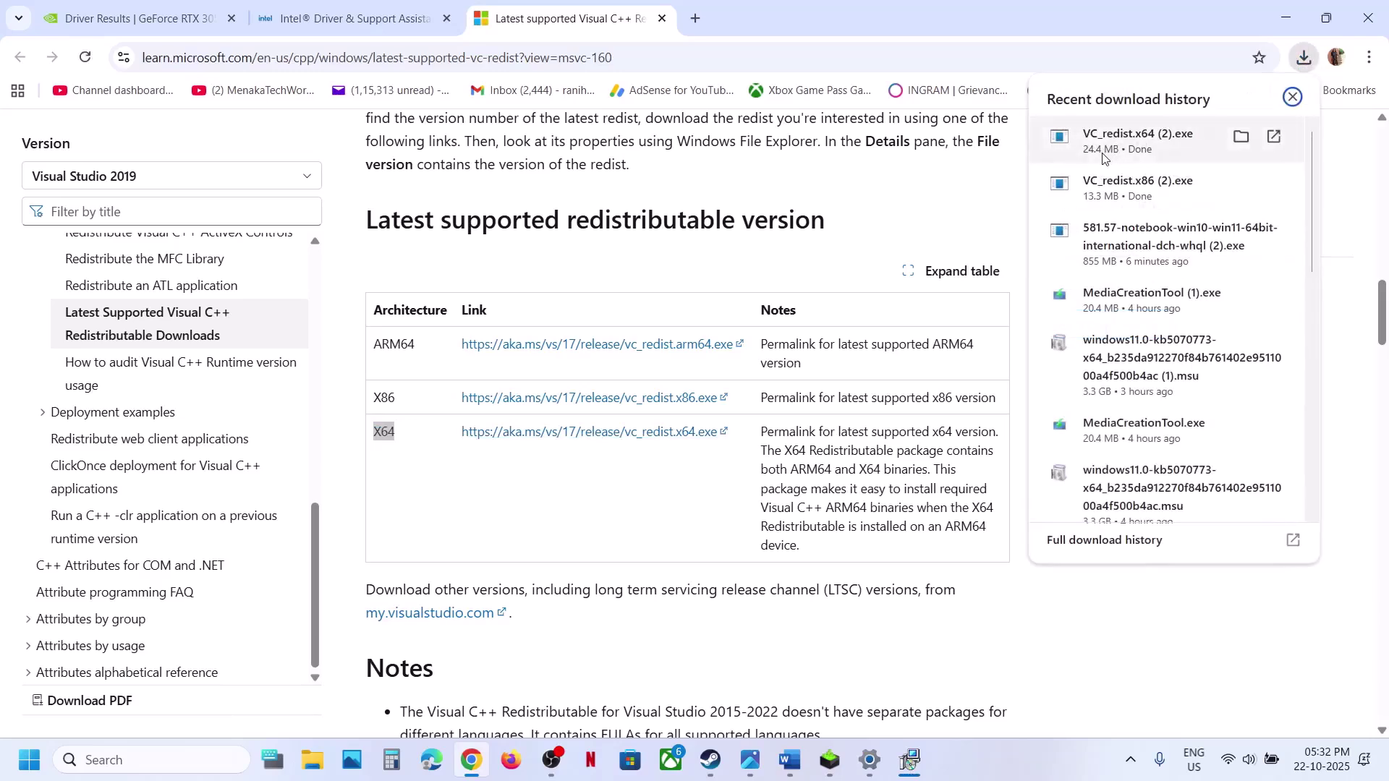
pyautogui.click(1157, 141)
pyautogui.click(694, 479)
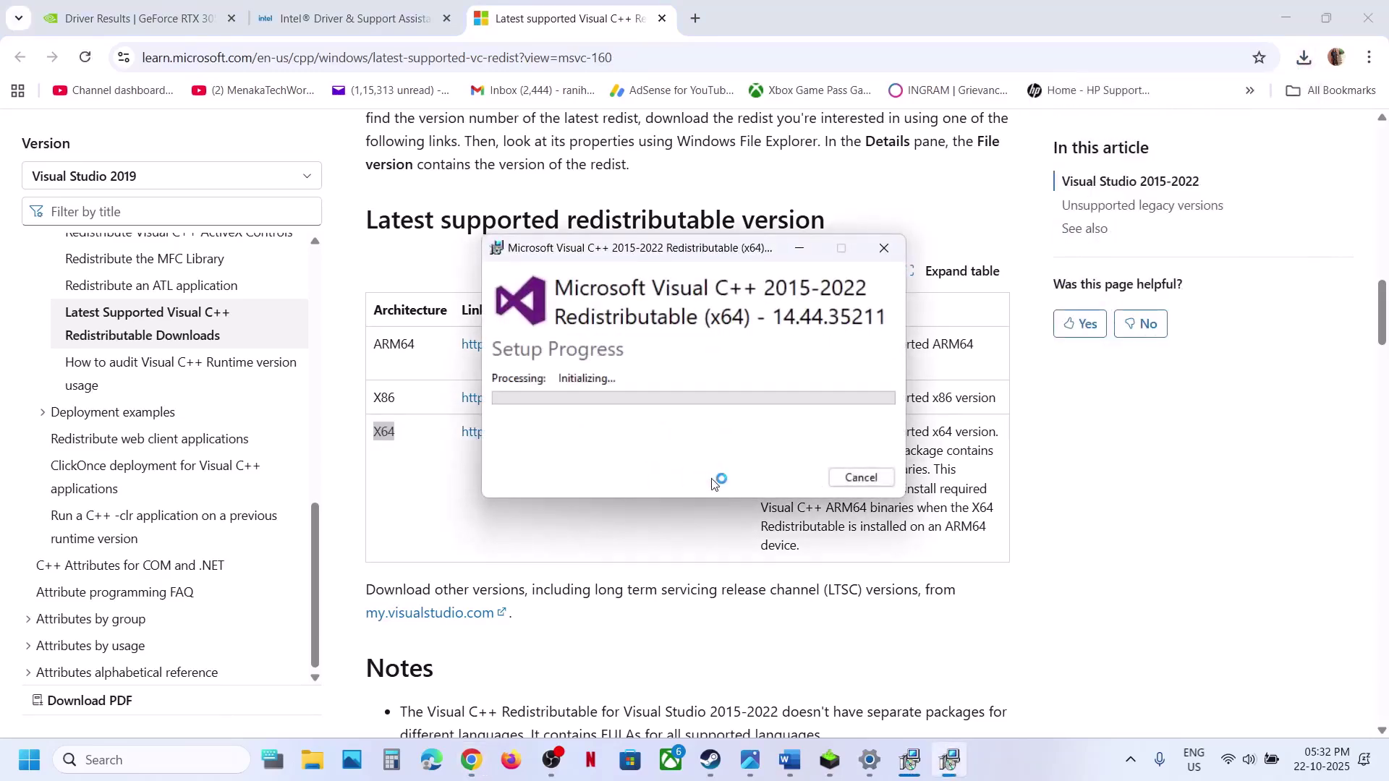
pyautogui.click(630, 518)
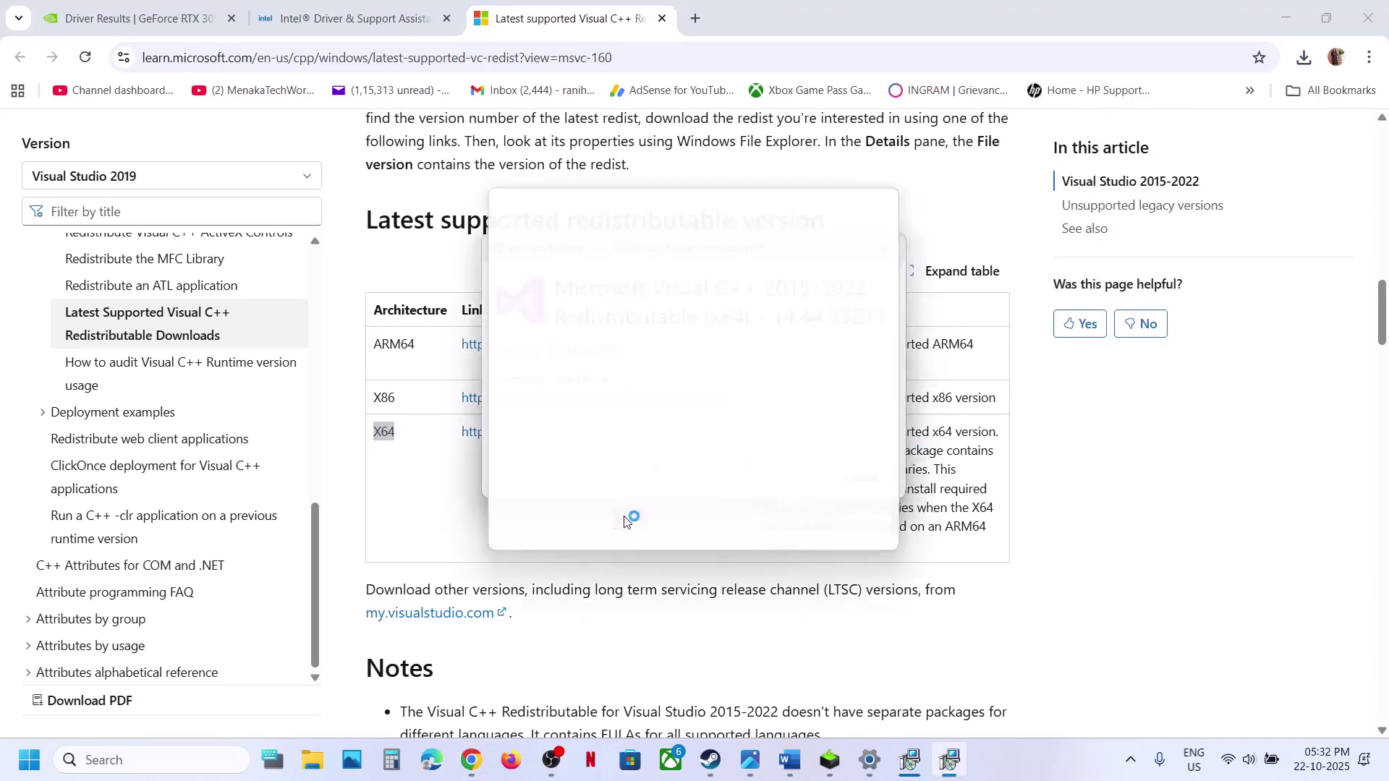
# Close the finished x86 and x64 Visual C++ setup windows.
pyautogui.click(911, 757)
pyautogui.moveTo(720, 253); pyautogui.dragTo(355, 366)
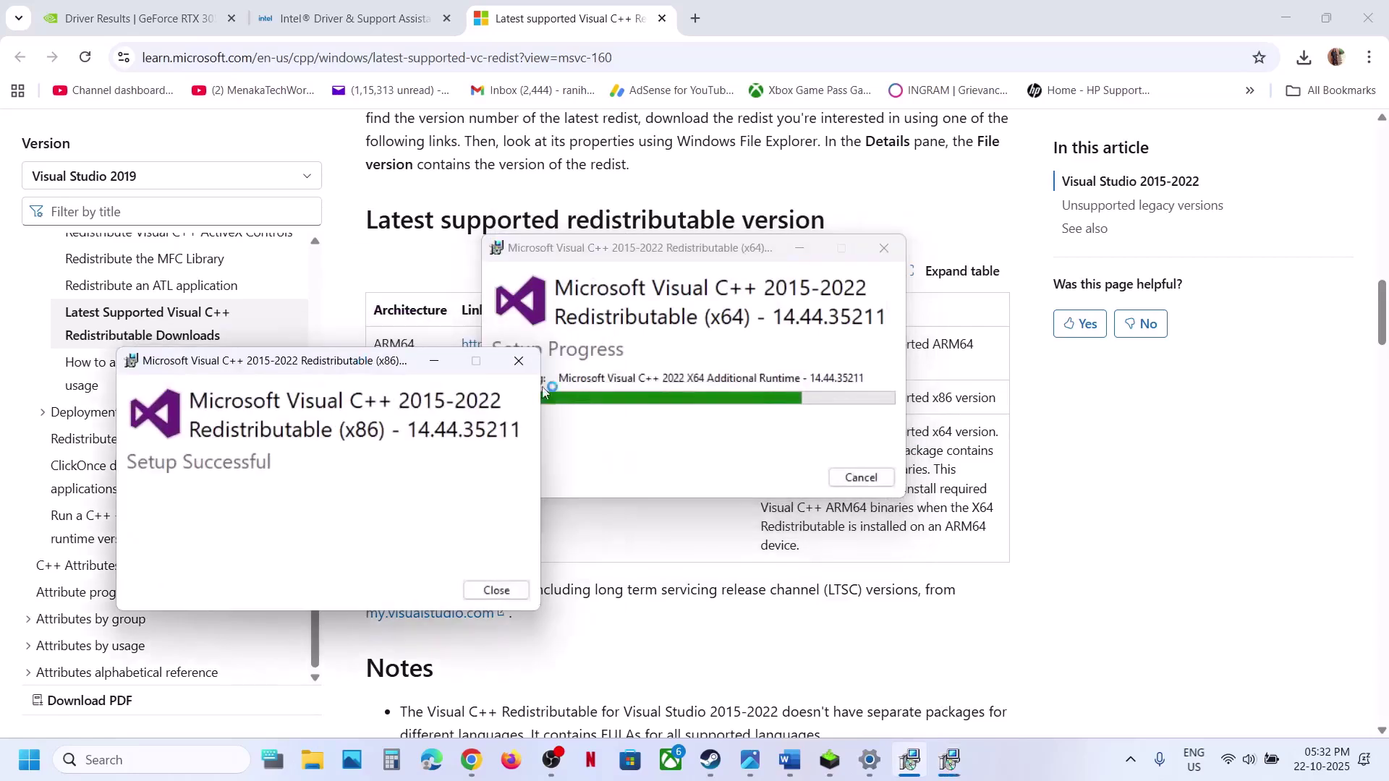
pyautogui.click(861, 474)
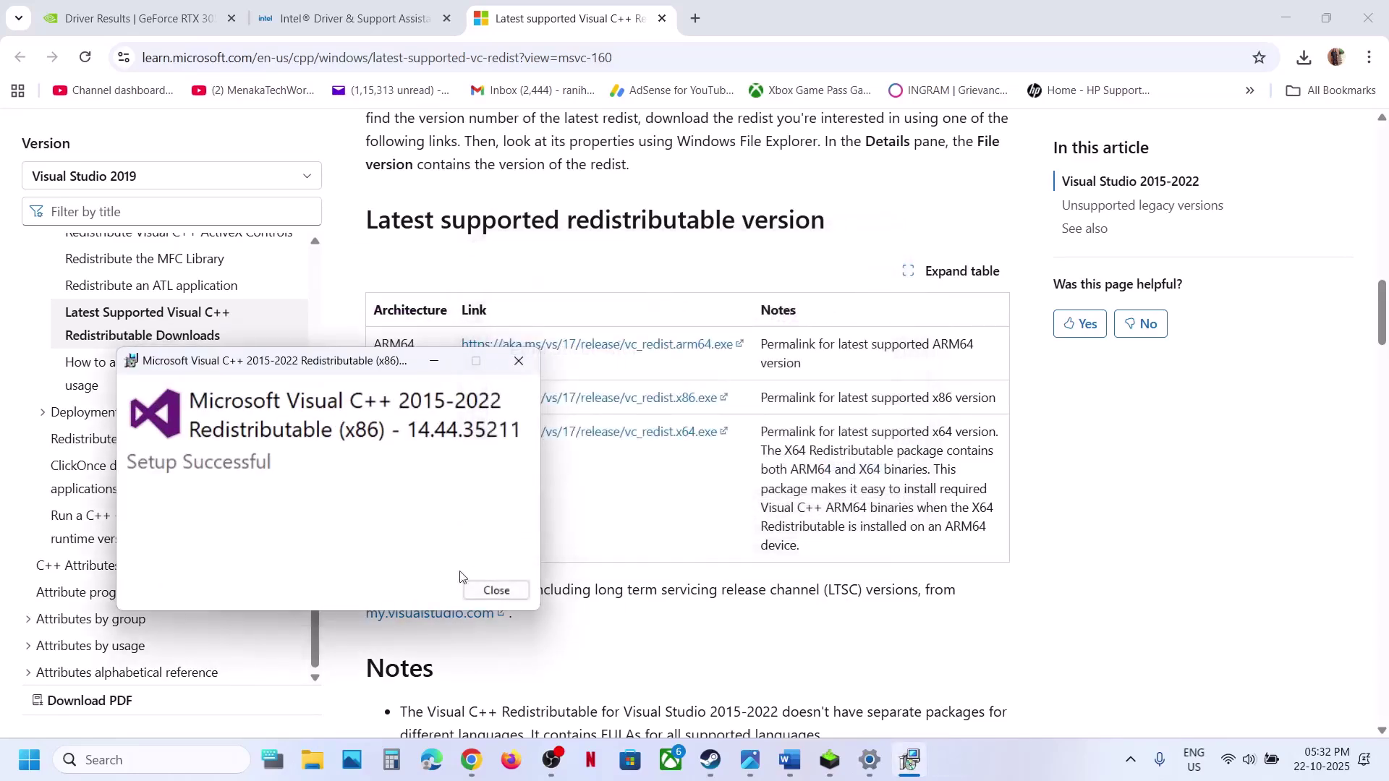
pyautogui.click(496, 590)
# Check the Start menu power options without restarting, then scroll down the Word steps document.
pyautogui.press('super')
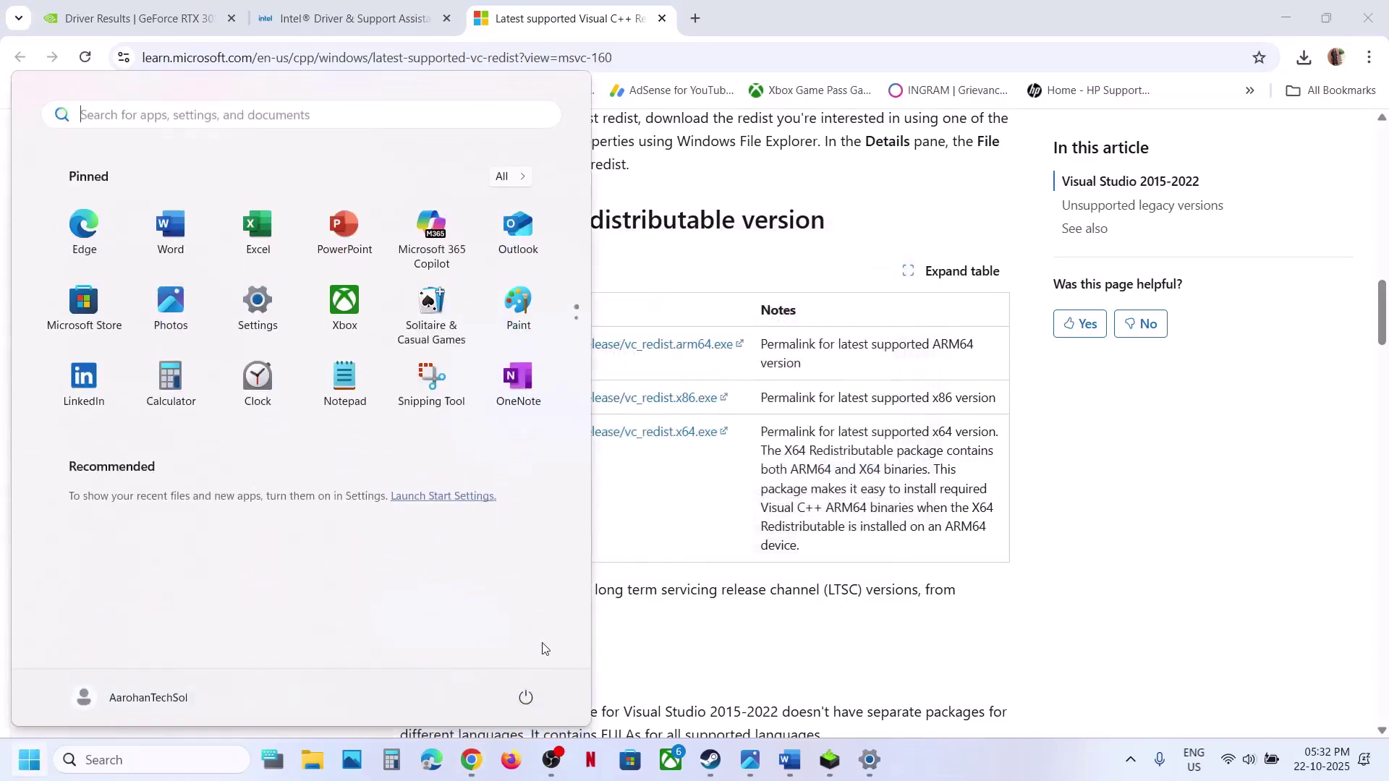
pyautogui.click(526, 697)
pyautogui.click(713, 775)
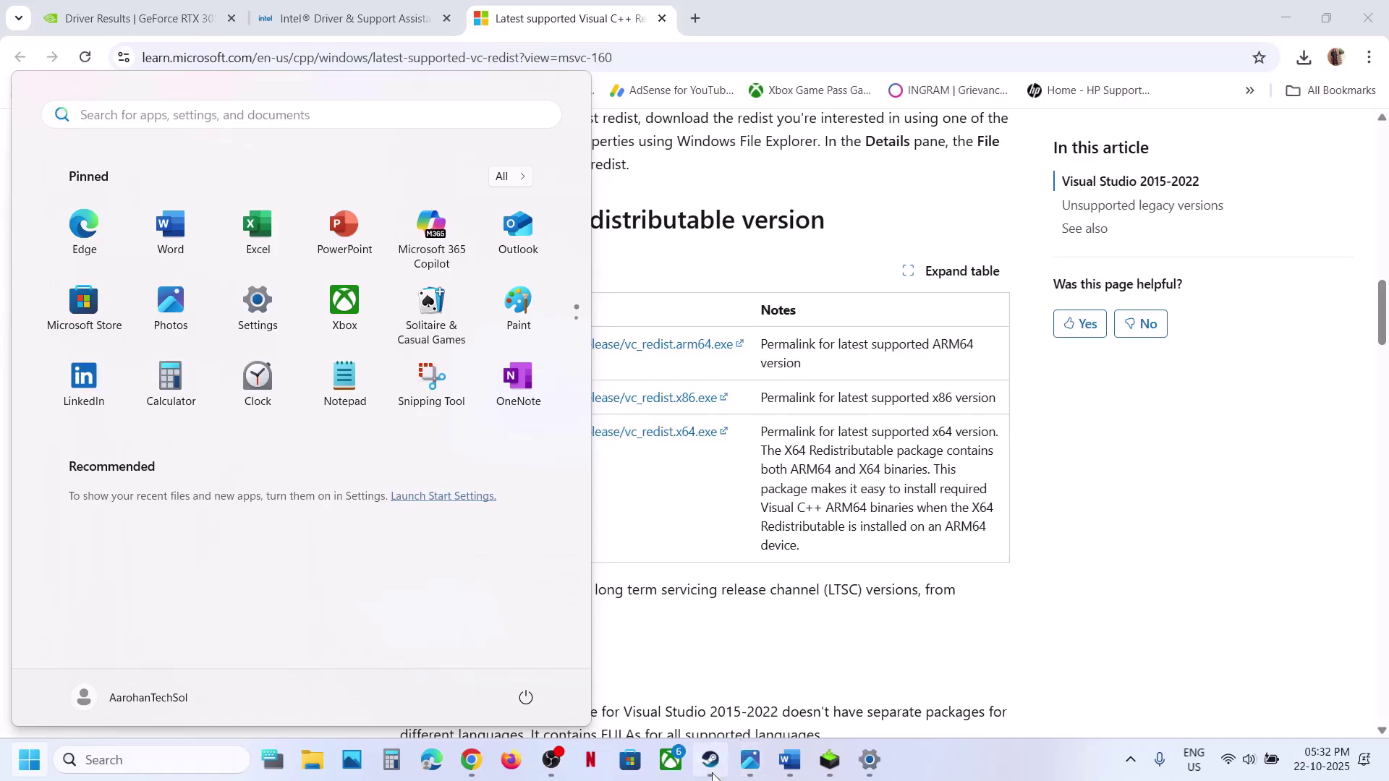
pyautogui.click(712, 771)
pyautogui.click(789, 759)
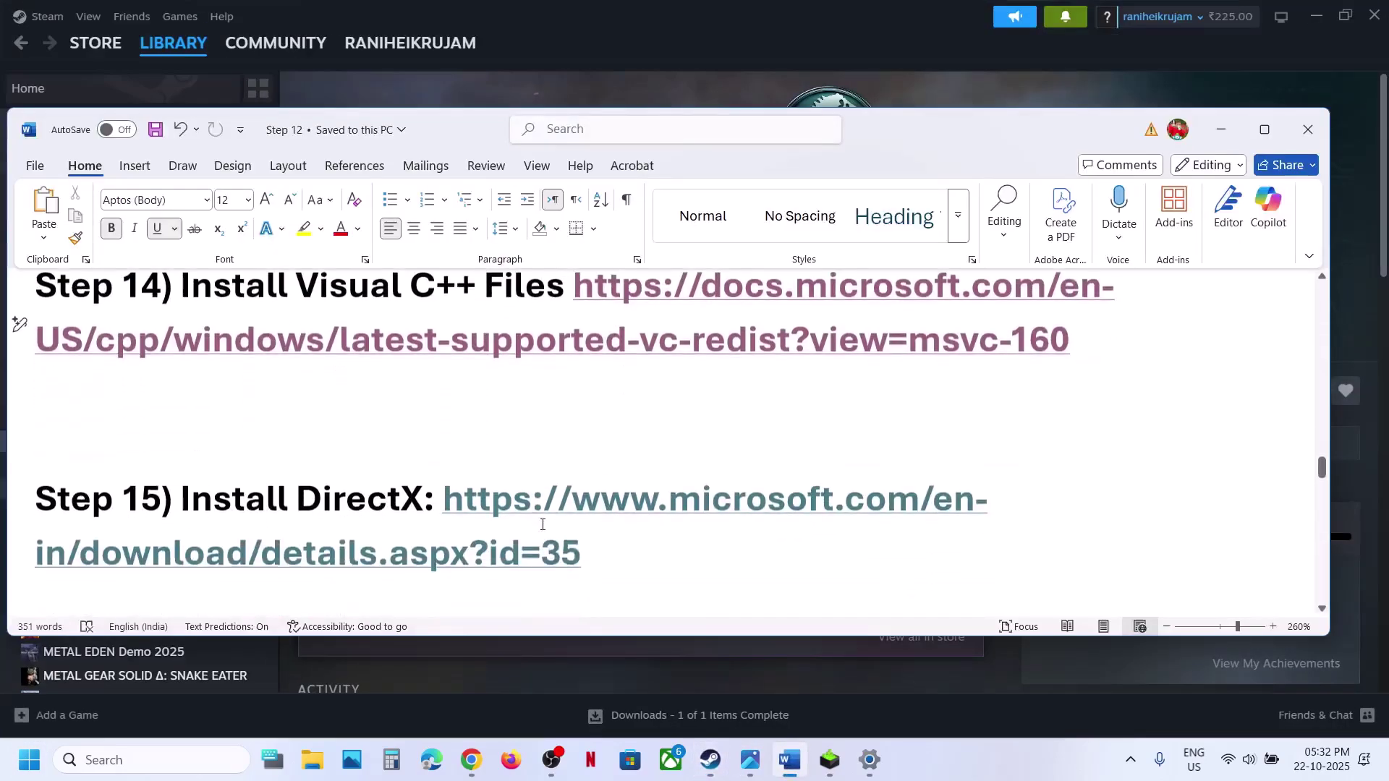
pyautogui.scroll(-1, 542, 524)
# Download and run the DirectX End-User Runtime installer, accepting the license, skipping the Bing Bar.
pyautogui.keyDown('ctrl'); pyautogui.click(510, 454); pyautogui.keyUp('ctrl')
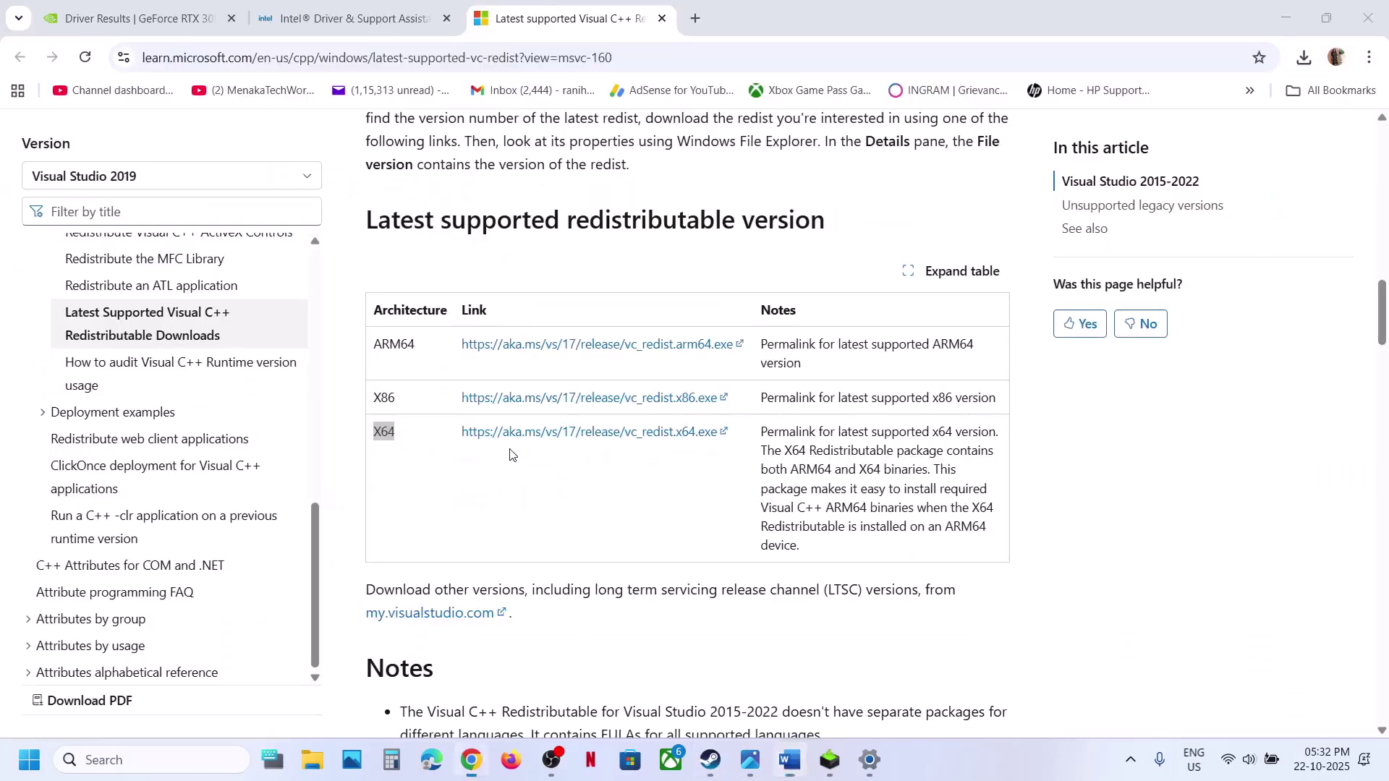
pyautogui.scroll(-3, 578, 463)
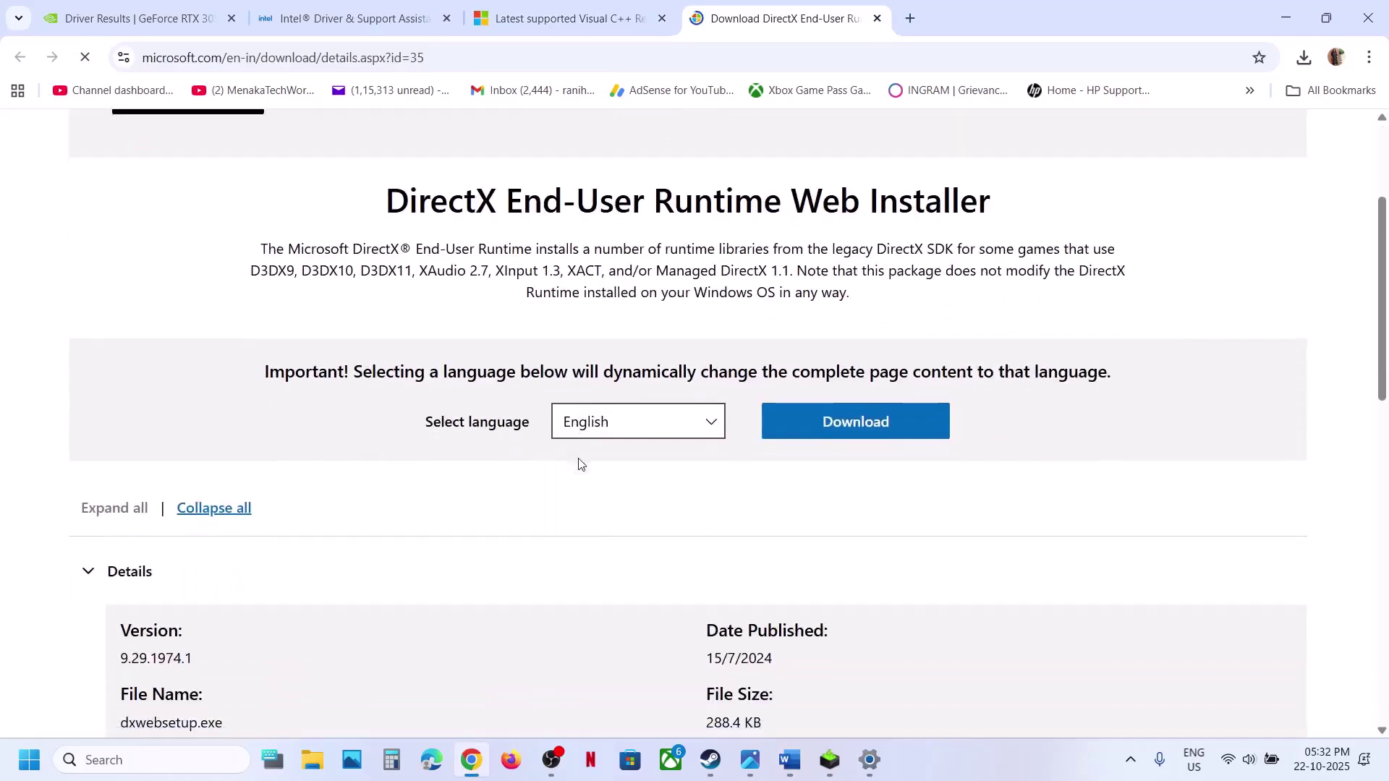
pyautogui.click(874, 426)
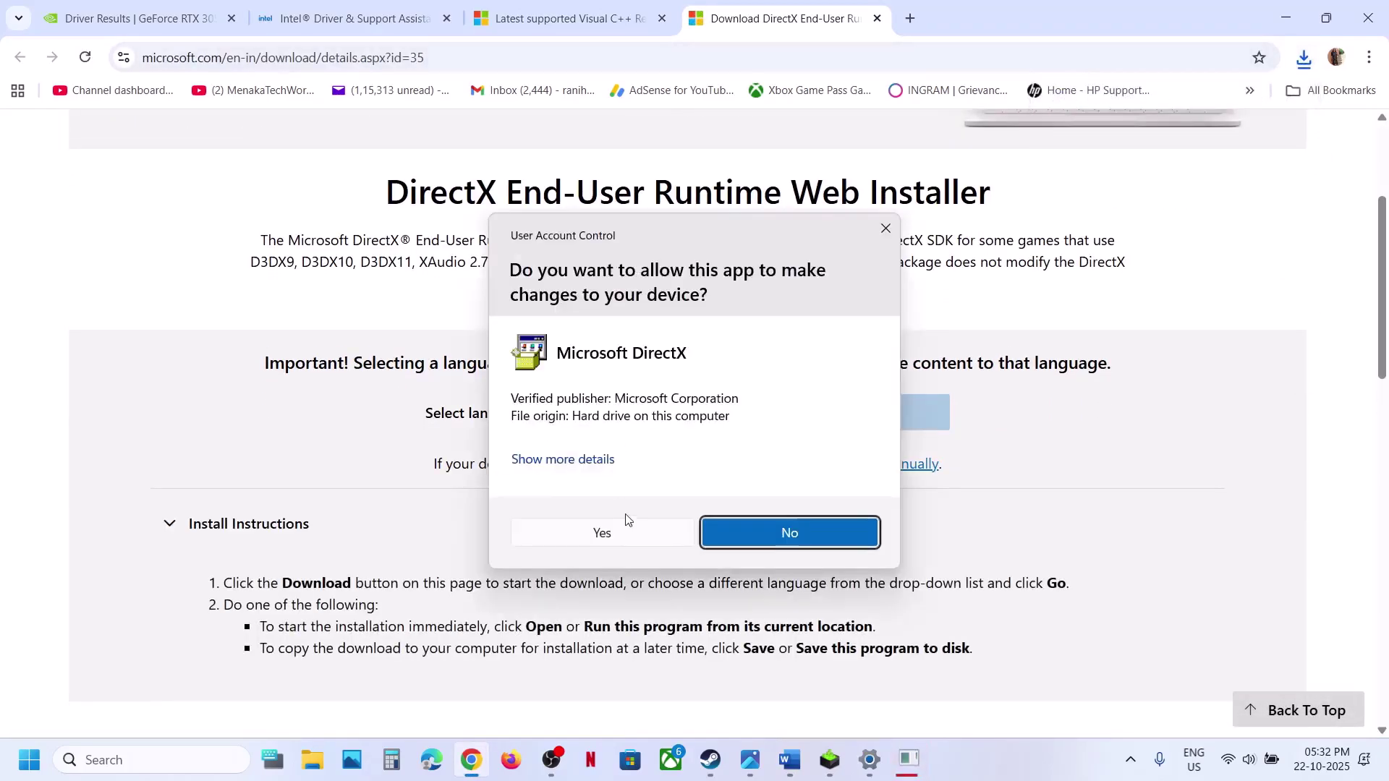
pyautogui.click(601, 532)
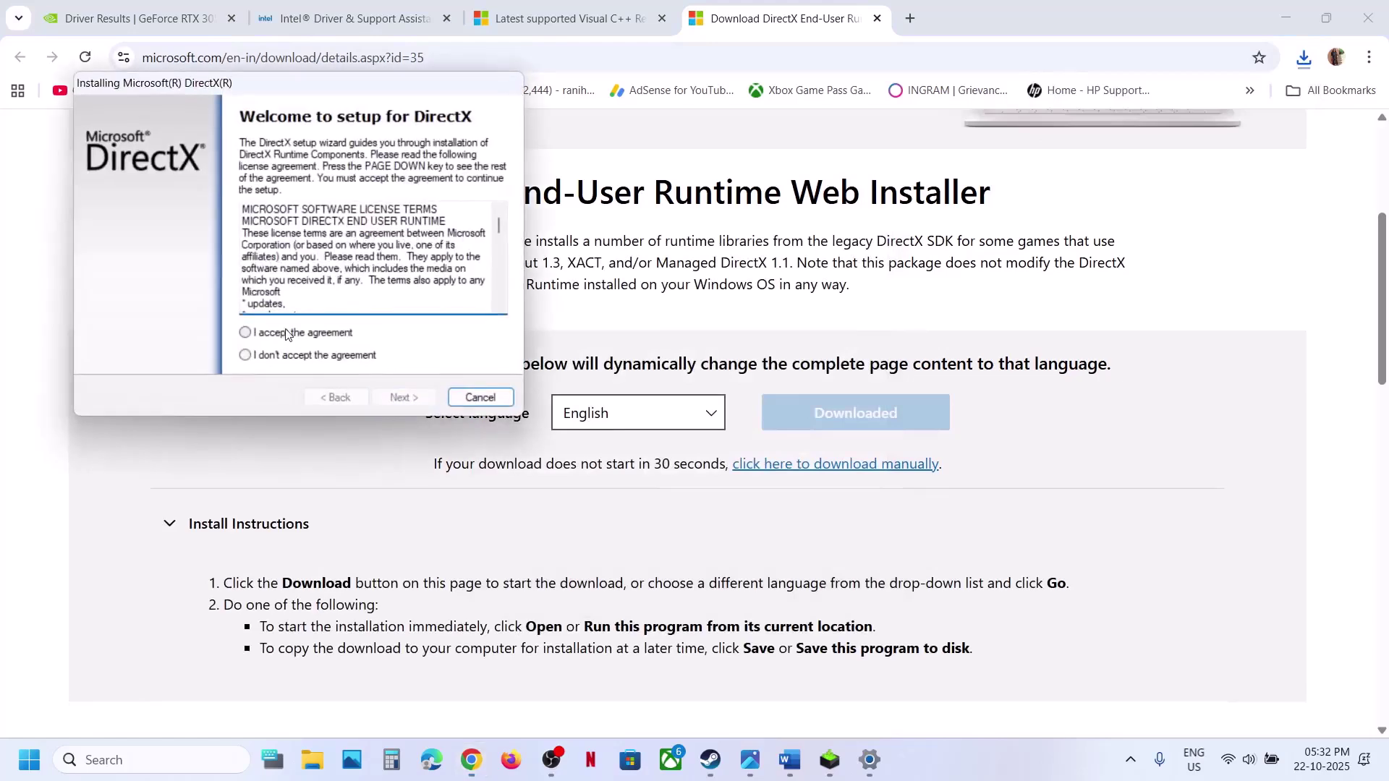
pyautogui.click(245, 332)
pyautogui.click(400, 399)
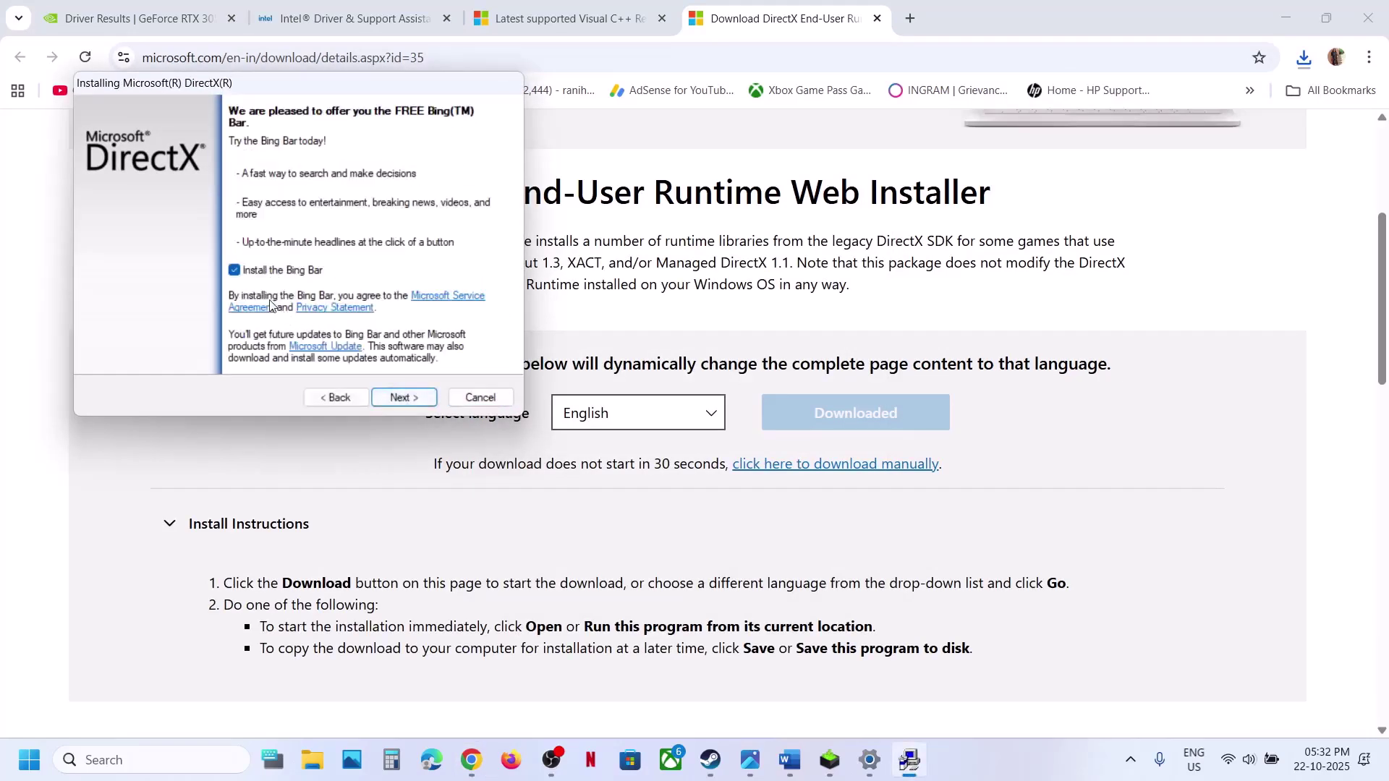
pyautogui.click(402, 397)
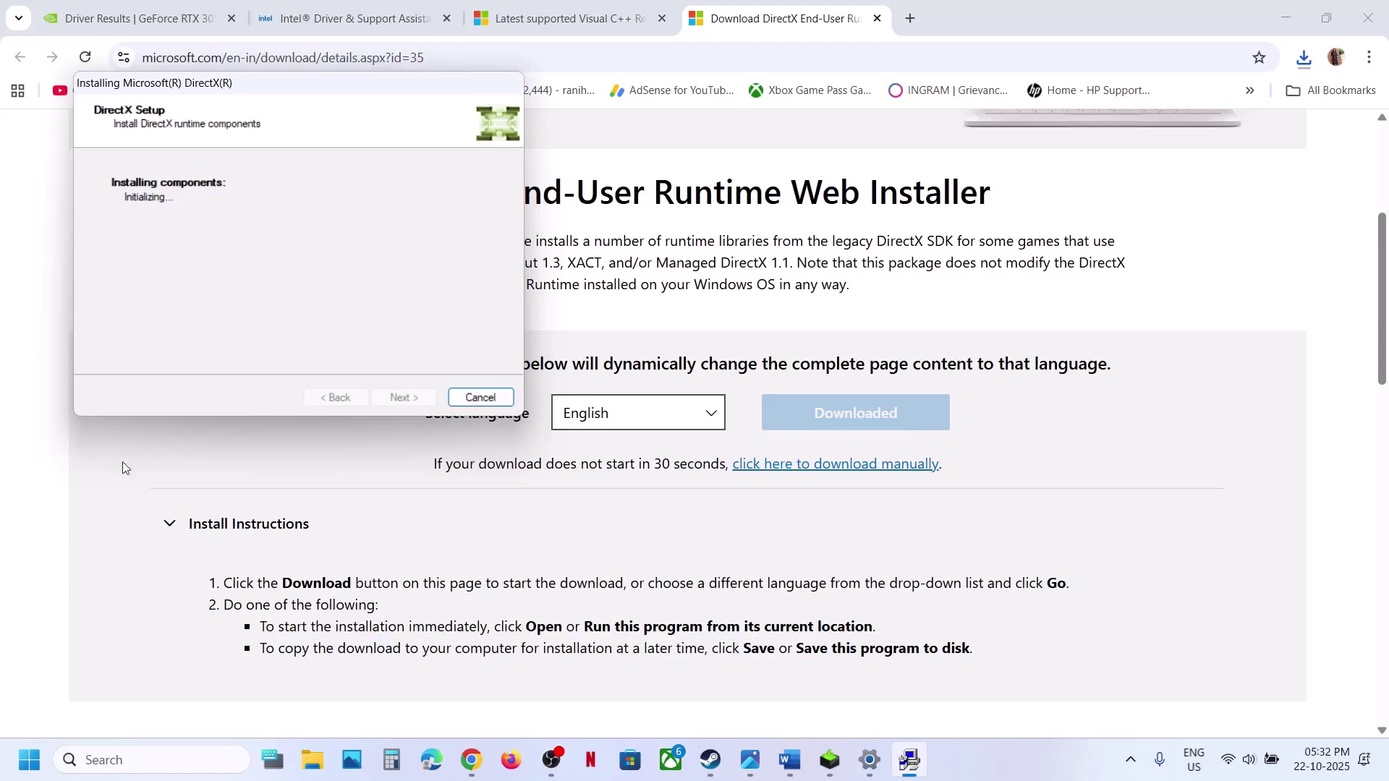
pyautogui.click(105, 518)
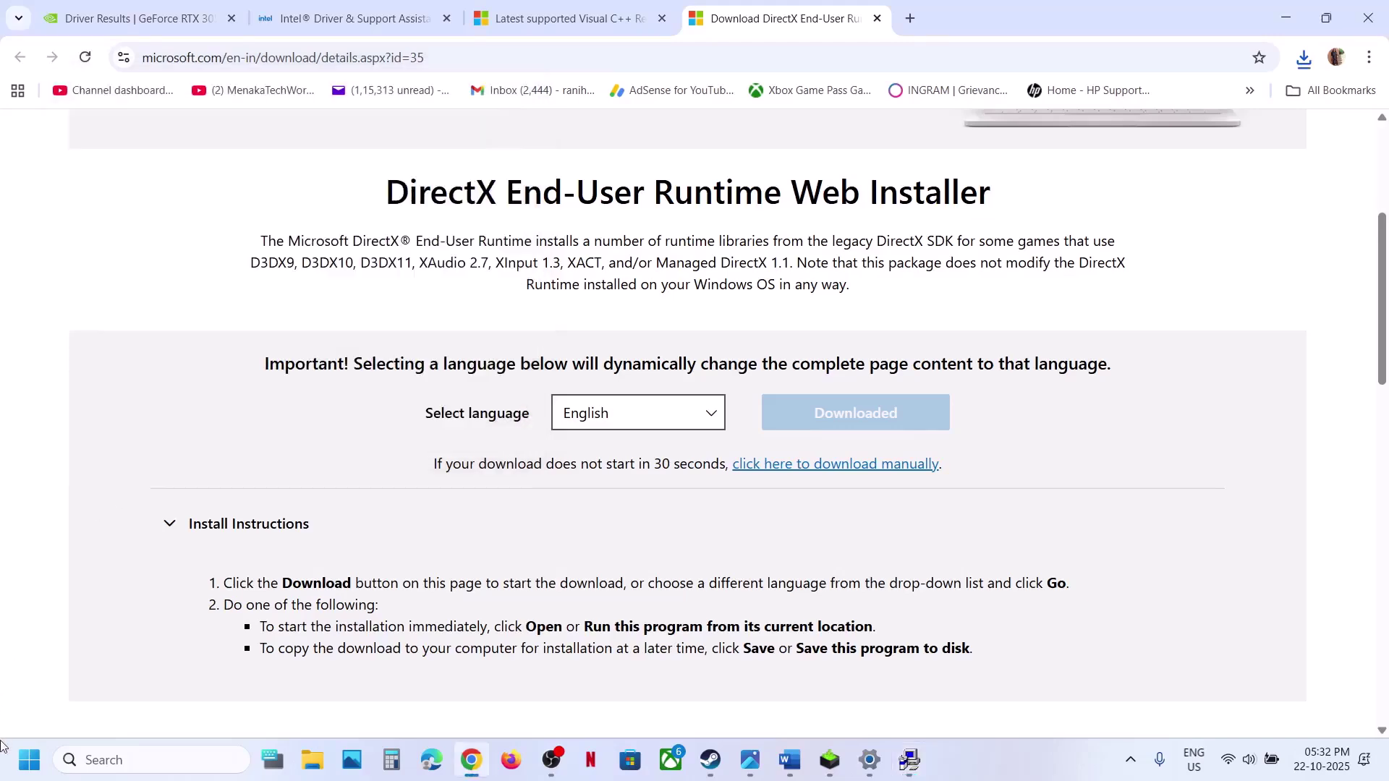
# Check the Start menu power options, then scroll the Word guide to Step 16 Update BIOS.
pyautogui.click(29, 760)
pyautogui.click(522, 696)
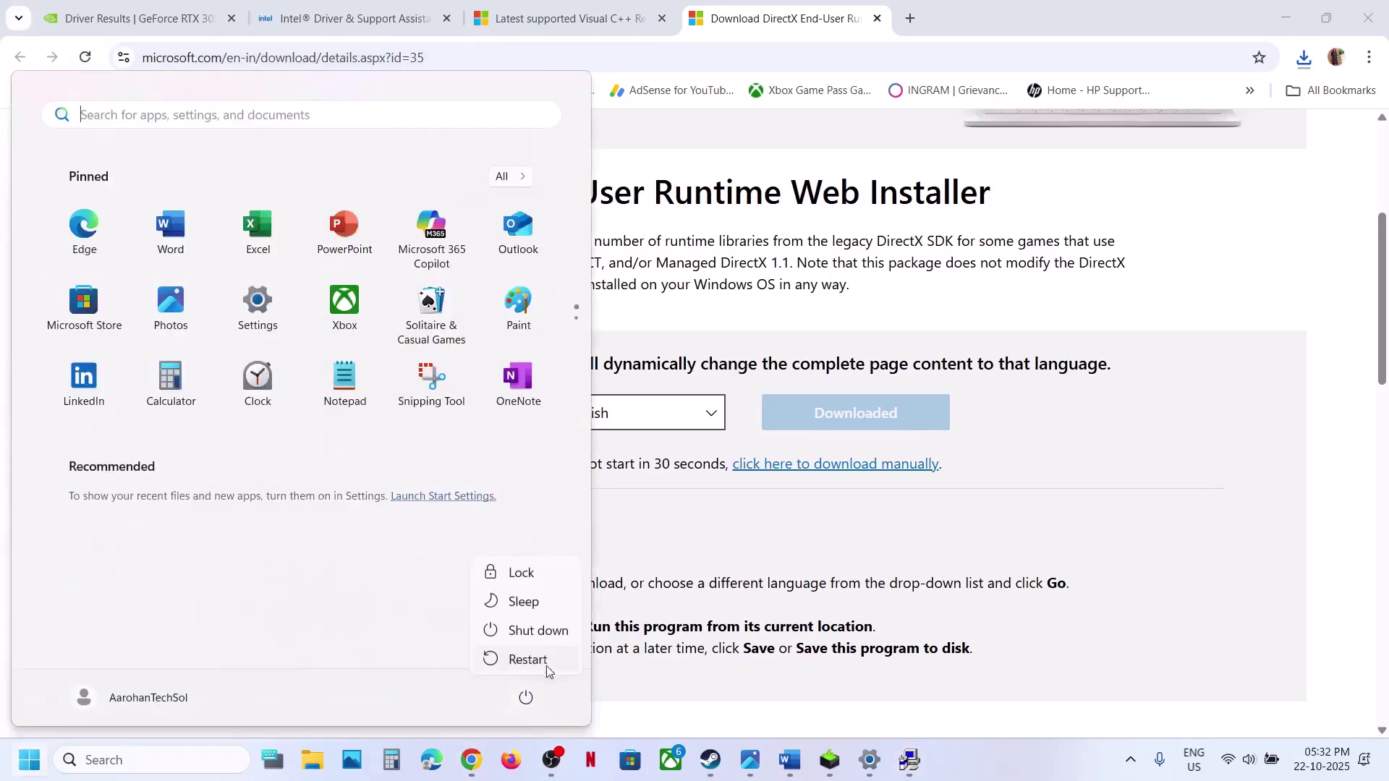
pyautogui.click(710, 760)
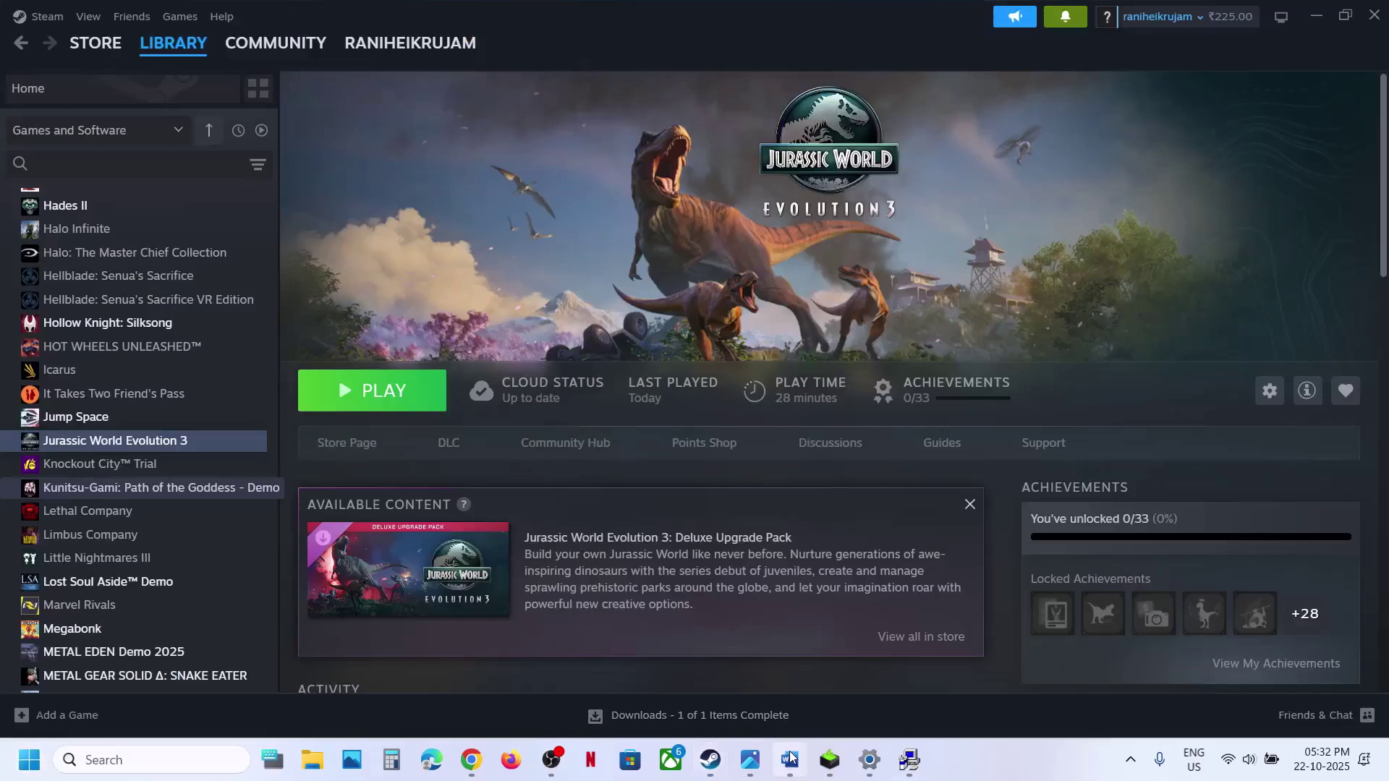
pyautogui.click(789, 760)
pyautogui.scroll(-5, 525, 438)
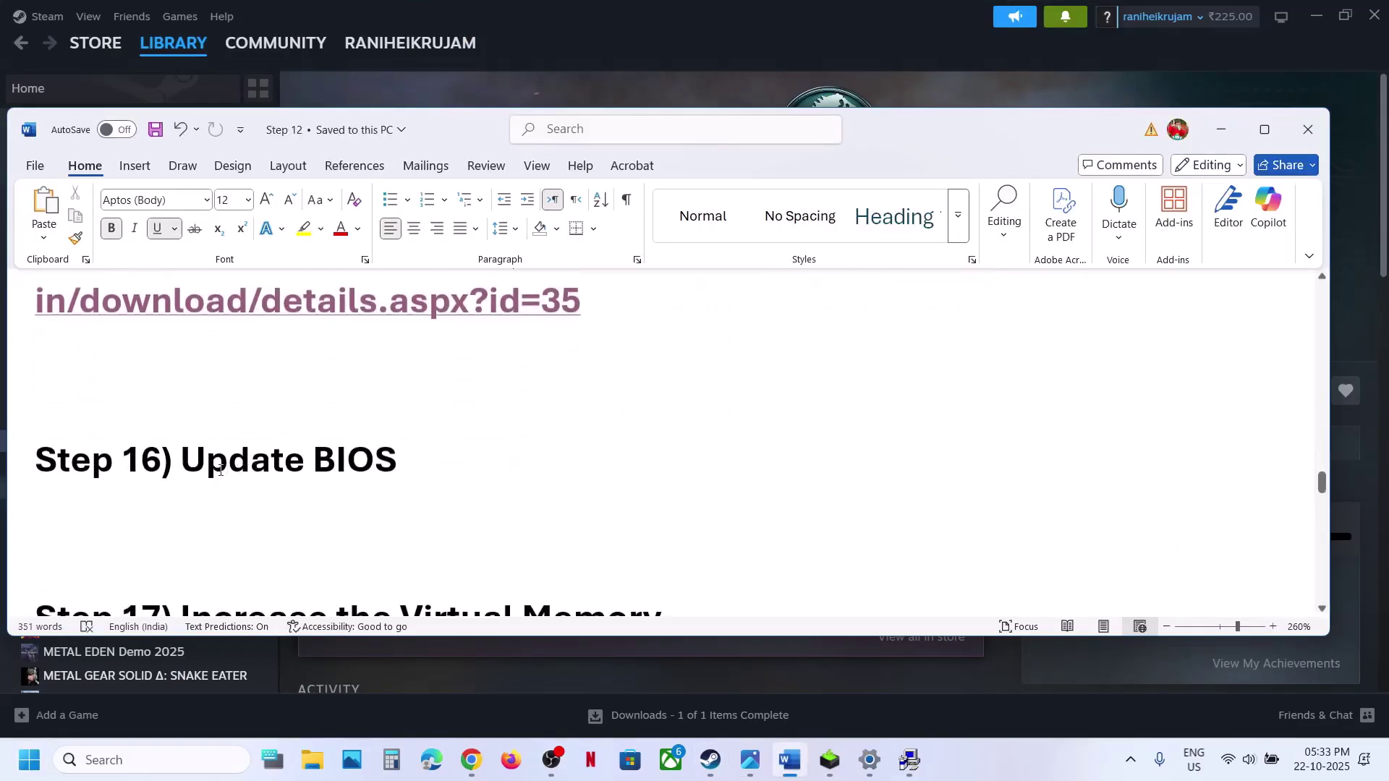